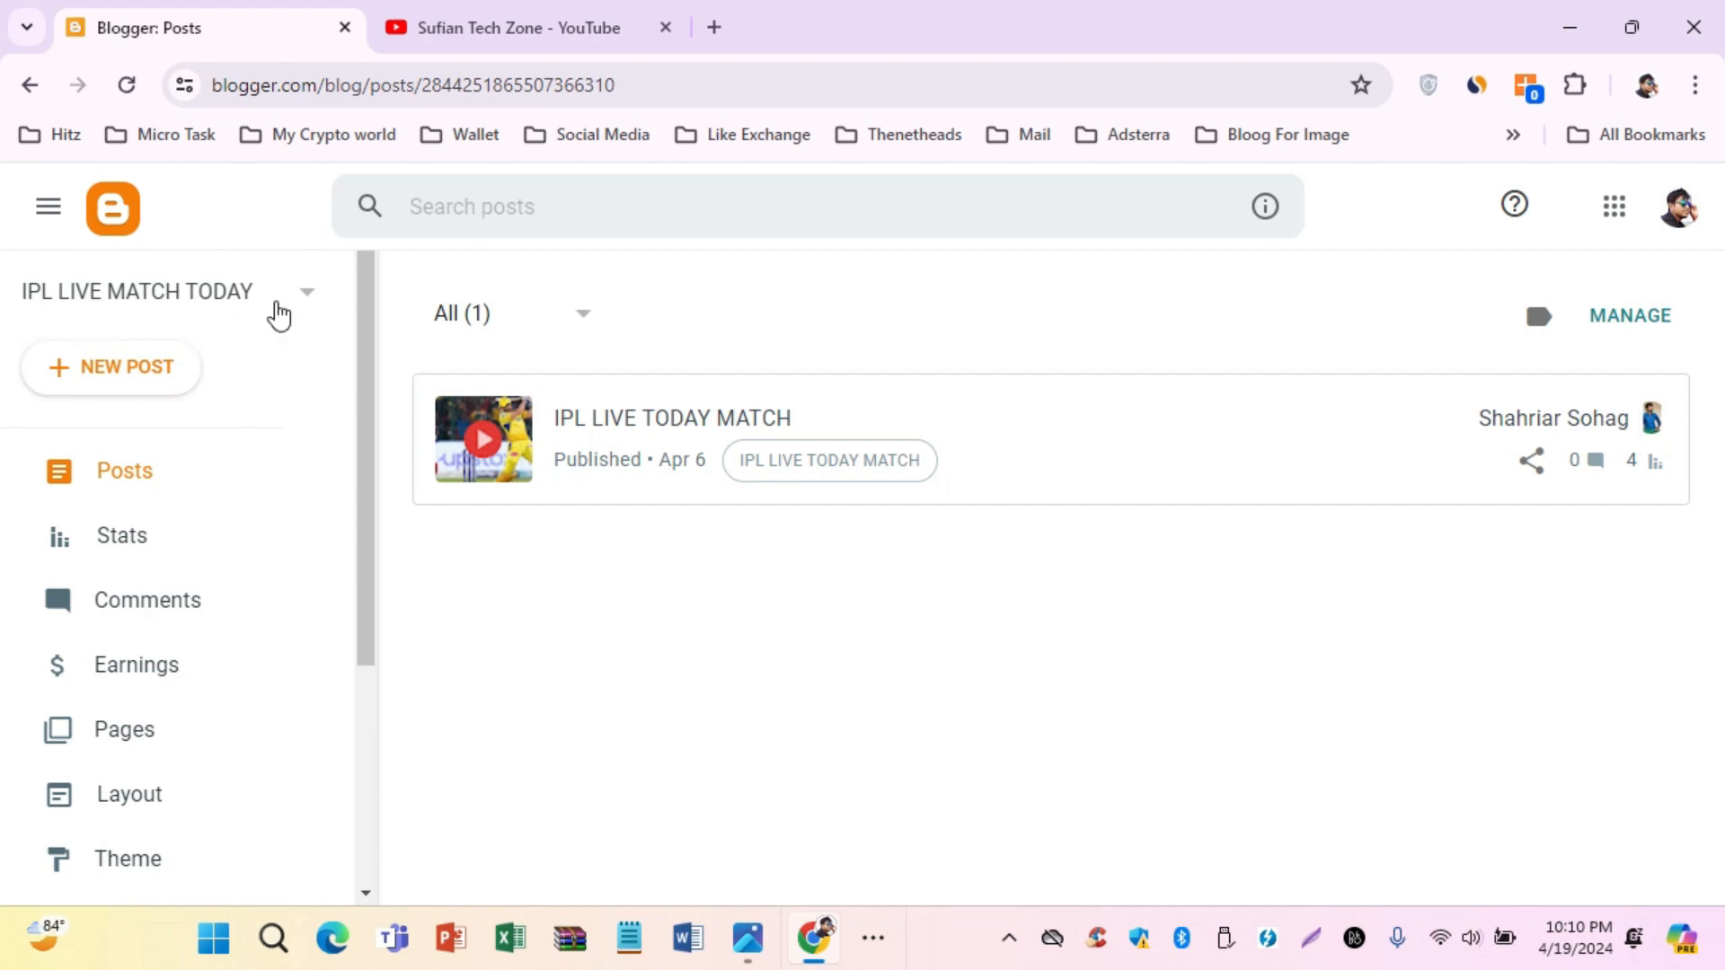
# Start a new blog and title it "Crypto And Finance Update Daily", continuing to the web address choice
pyautogui.click(194, 291)
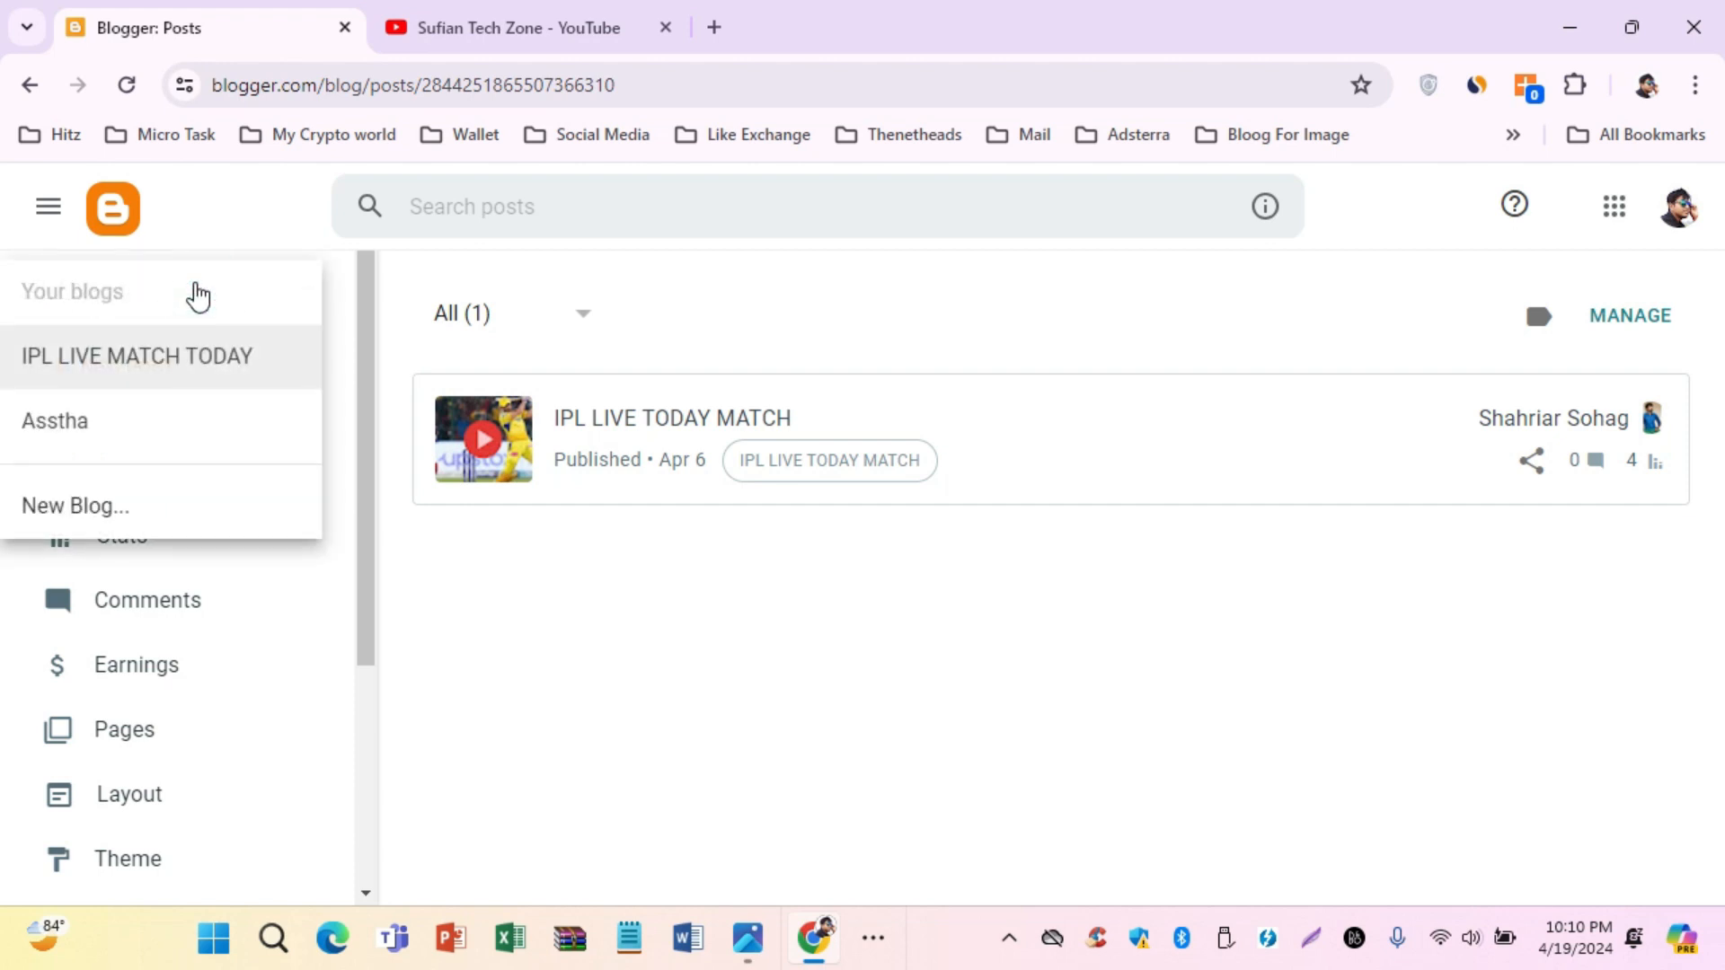
pyautogui.click(120, 505)
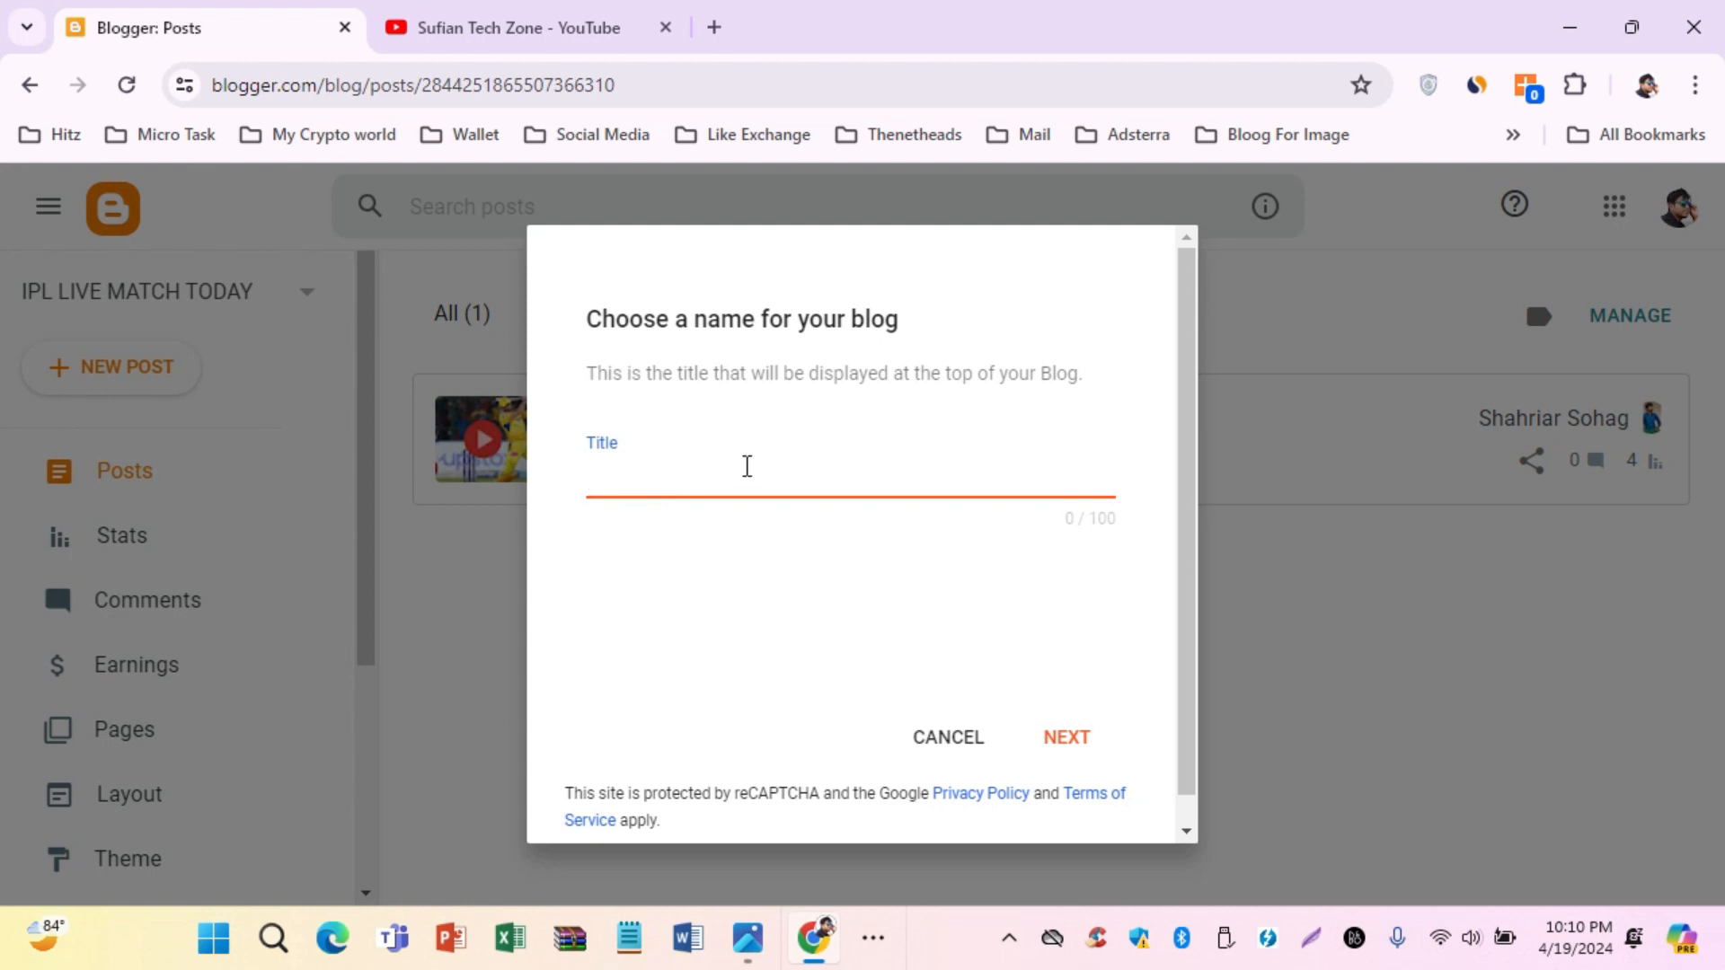
pyautogui.click(685, 478)
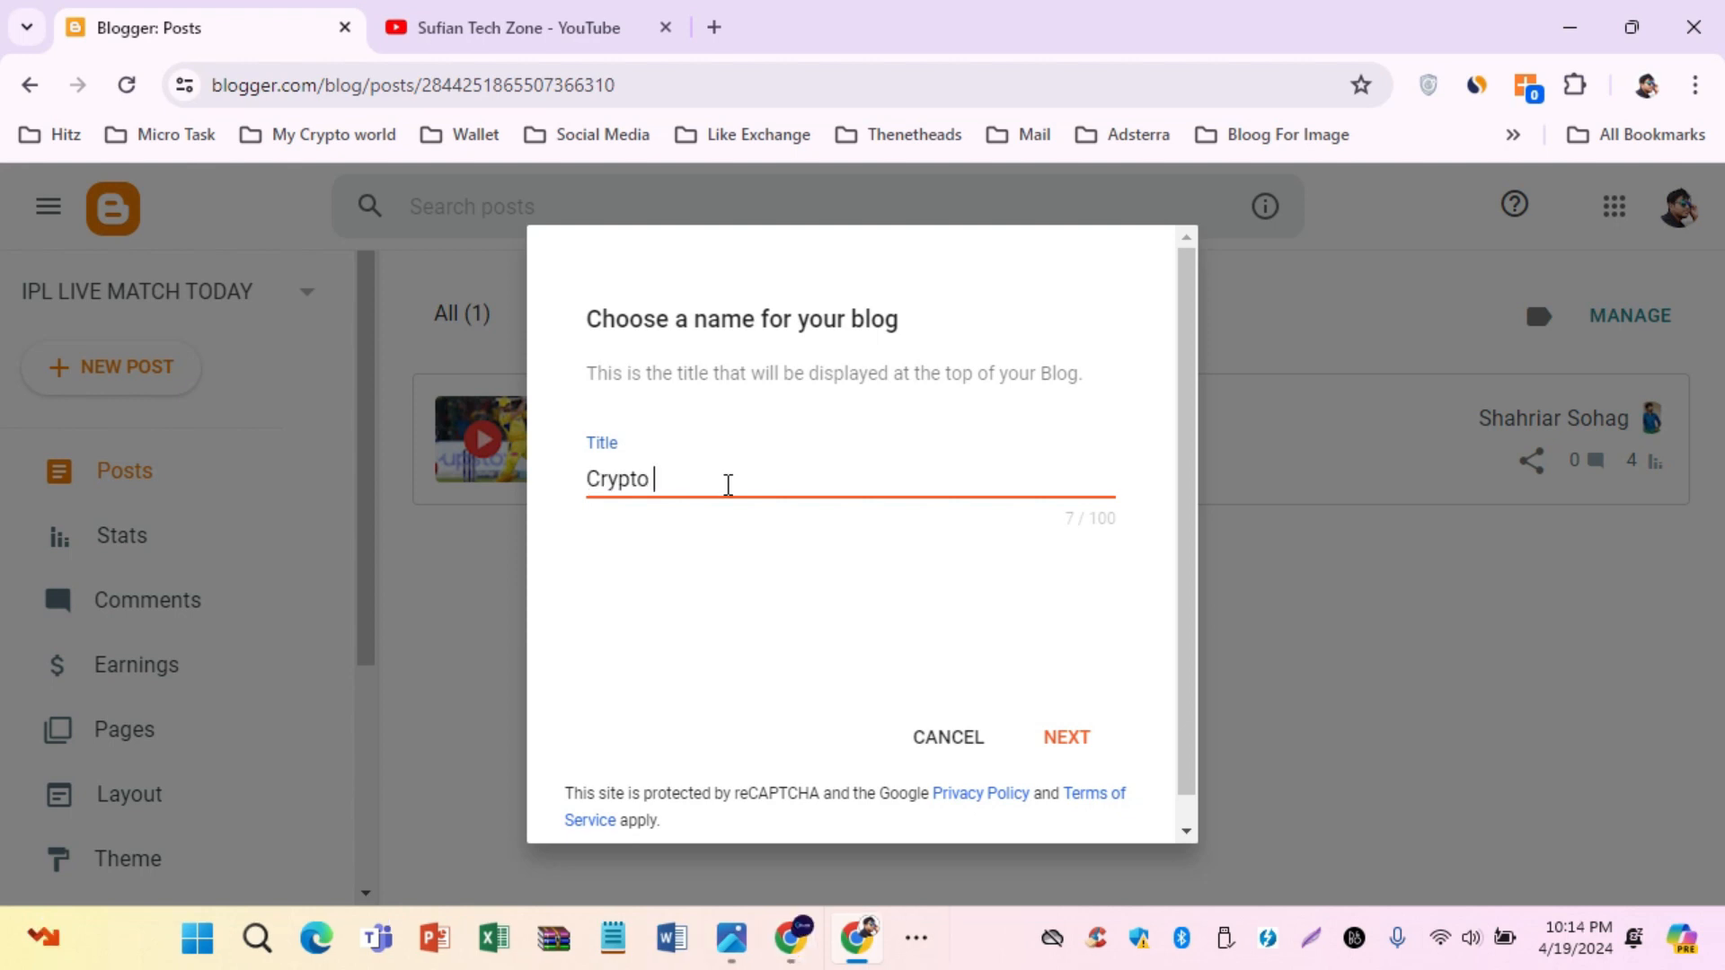
pyautogui.click(724, 483)
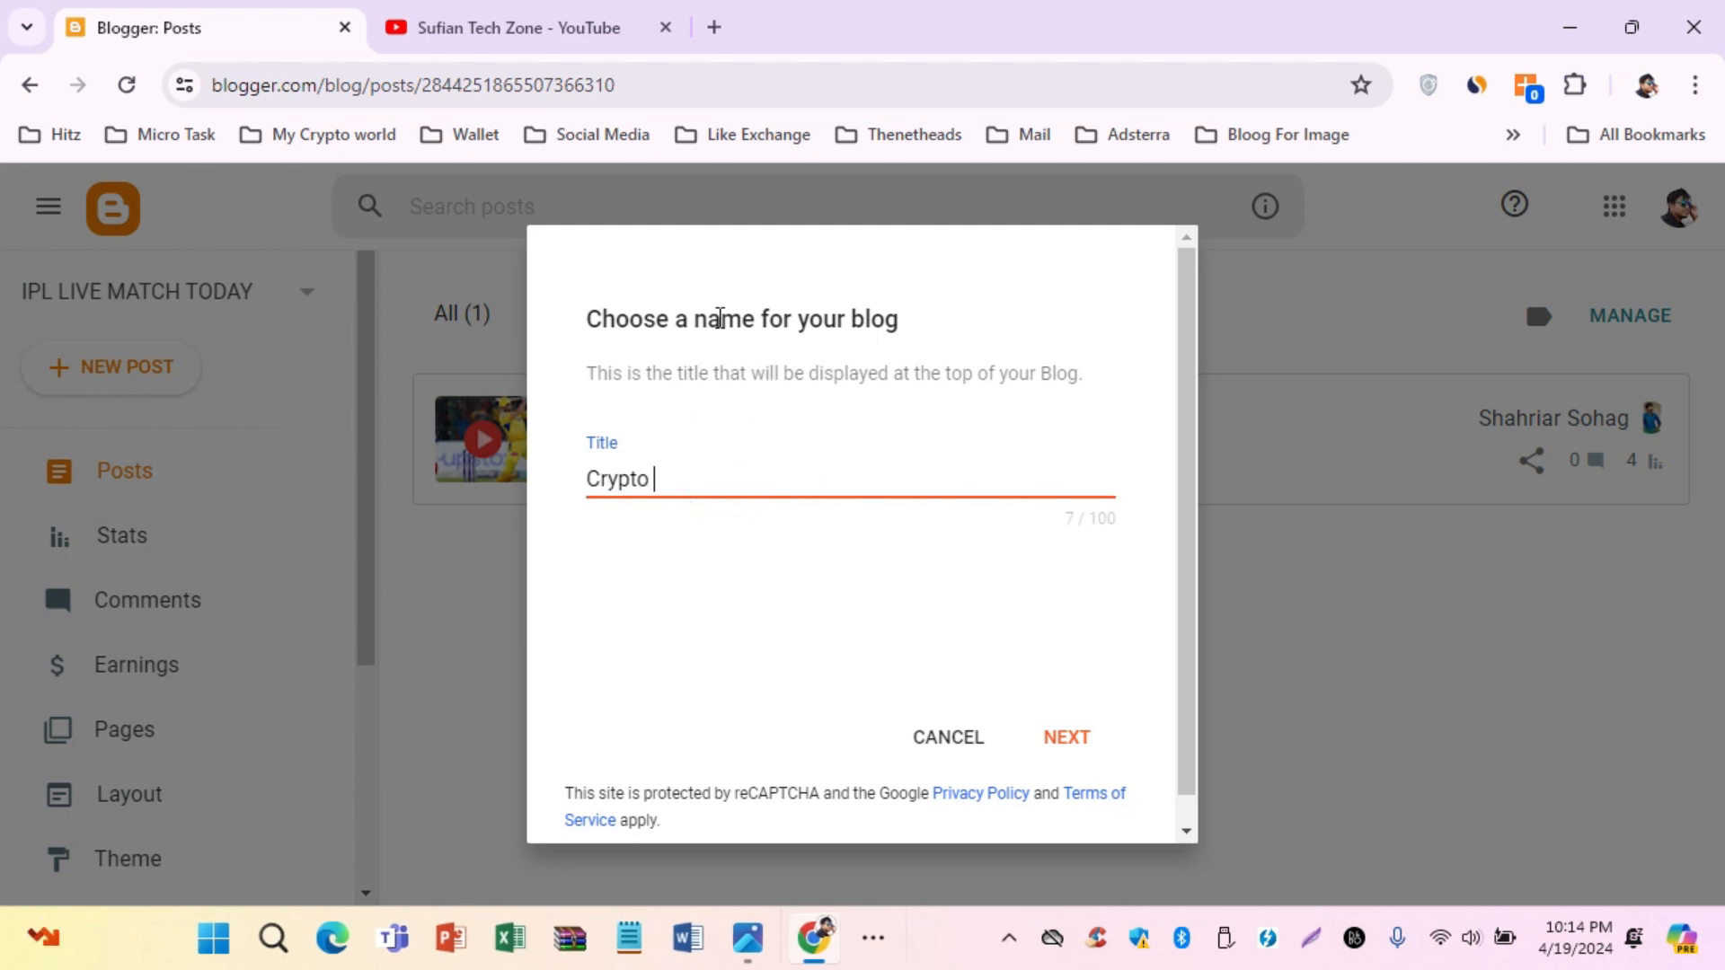
pyautogui.click(695, 483)
pyautogui.write('And Finance Update D')
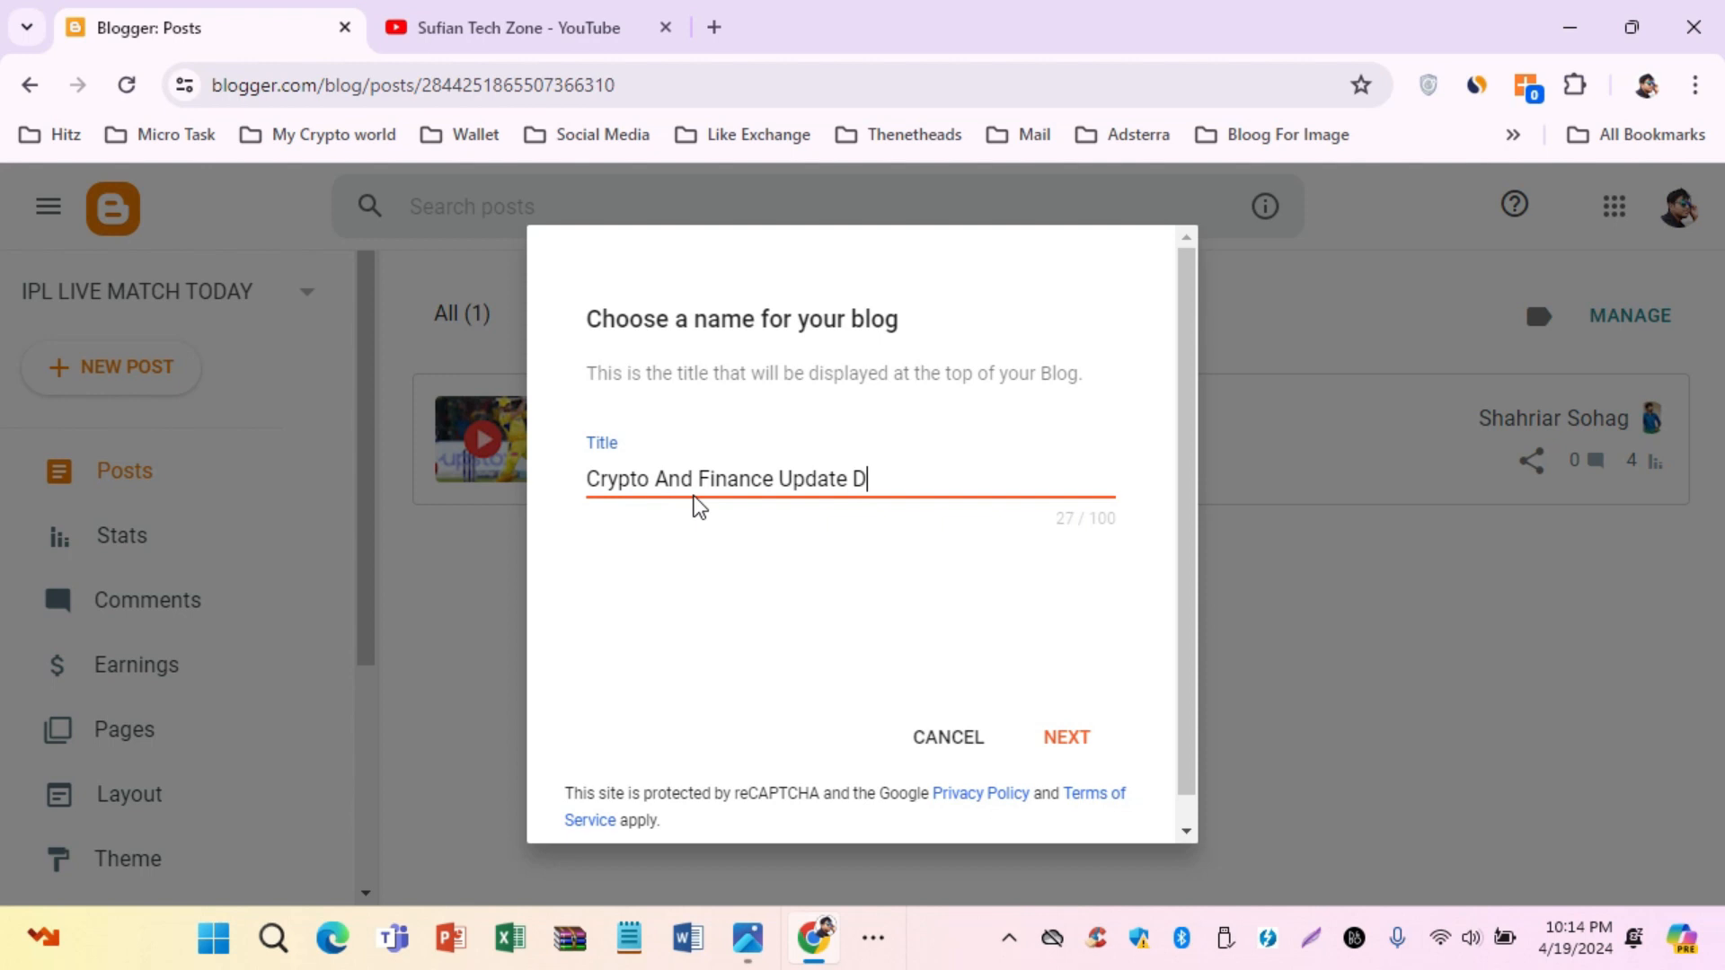
pyautogui.write('aily')
pyautogui.moveTo(599, 479); pyautogui.dragTo(624, 524)
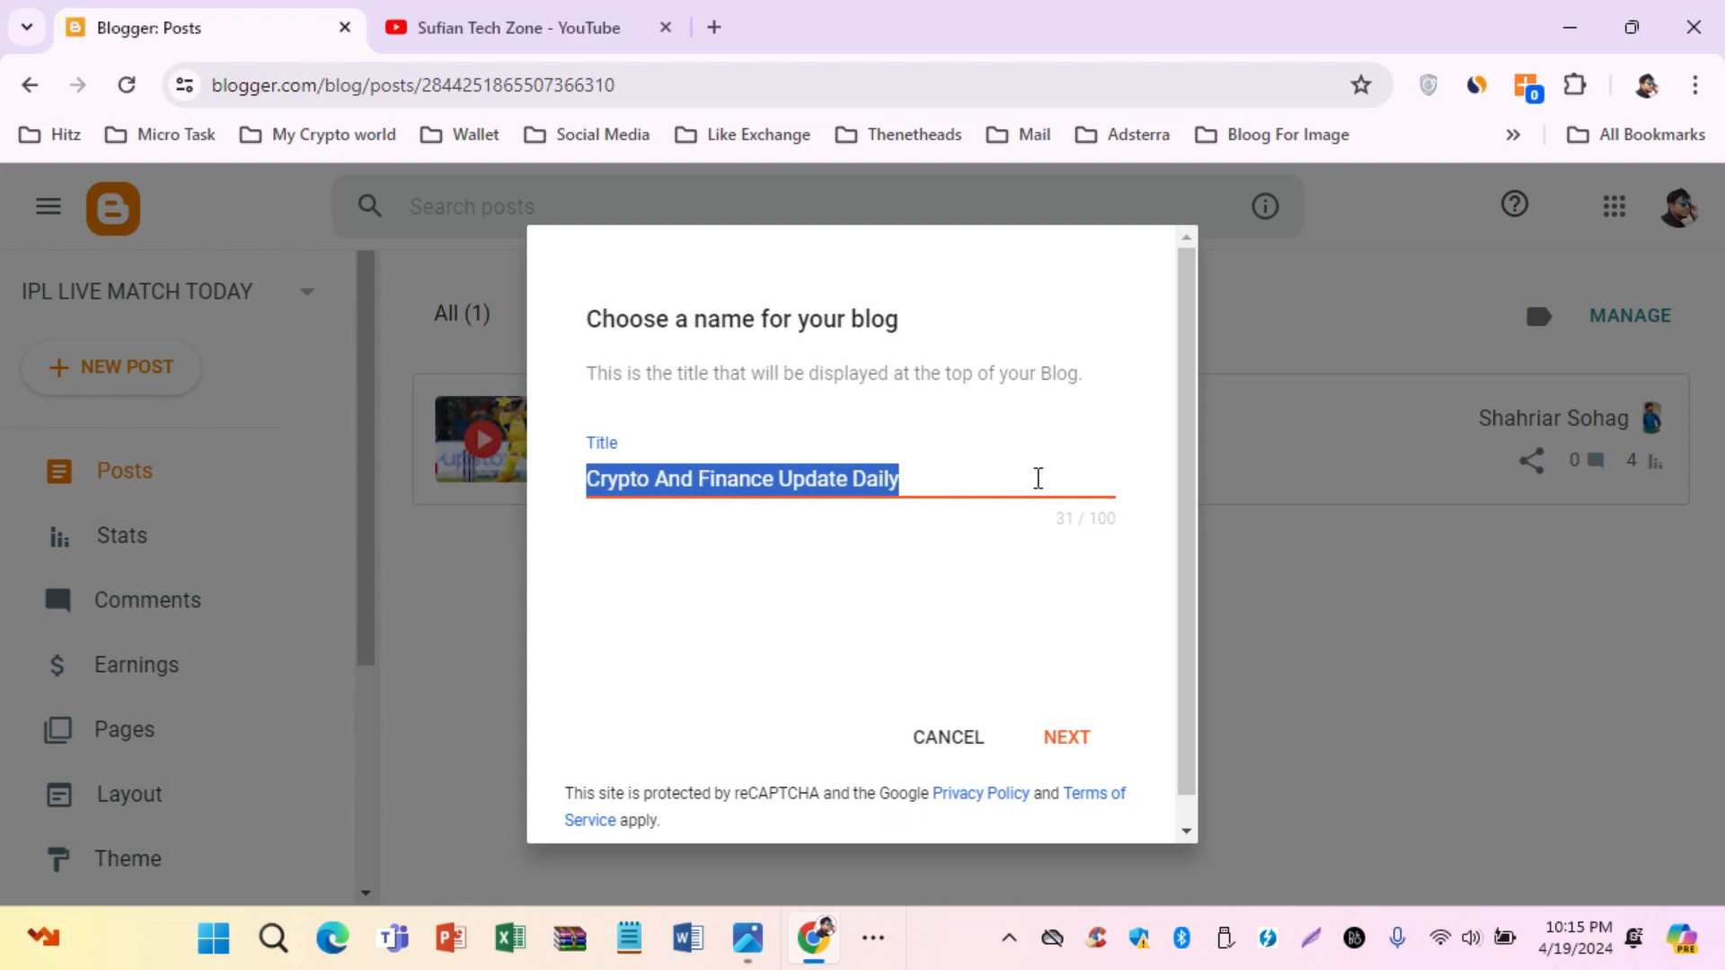
pyautogui.click(948, 479)
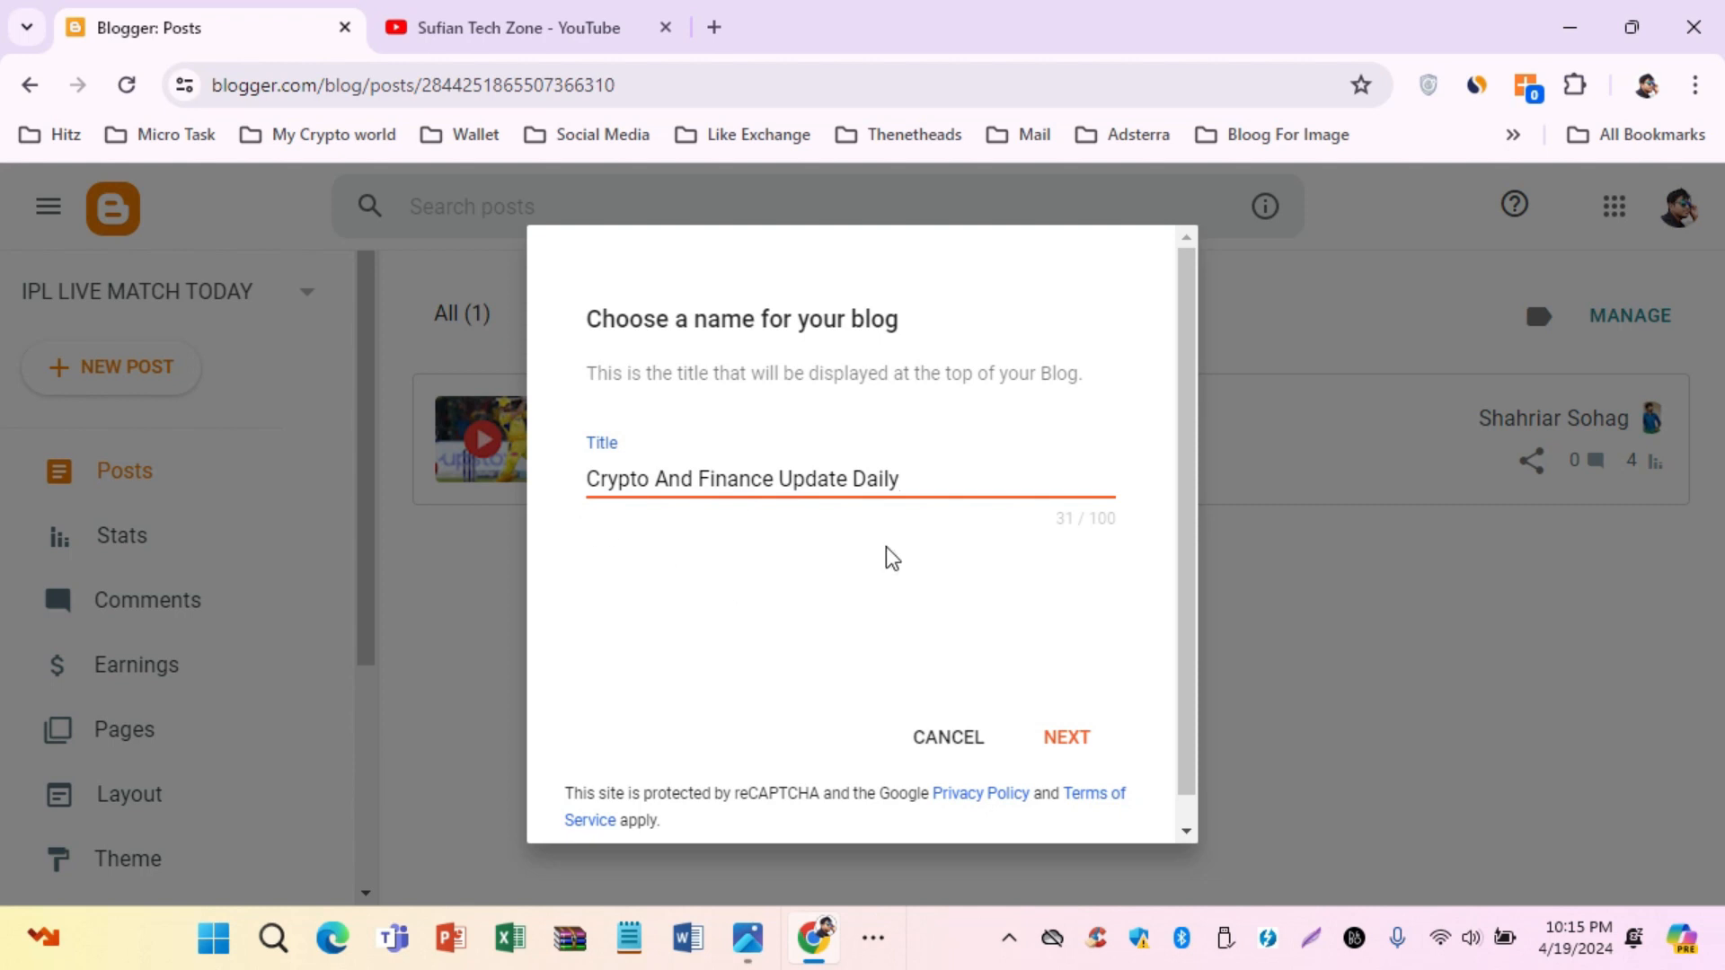
pyautogui.click(1076, 742)
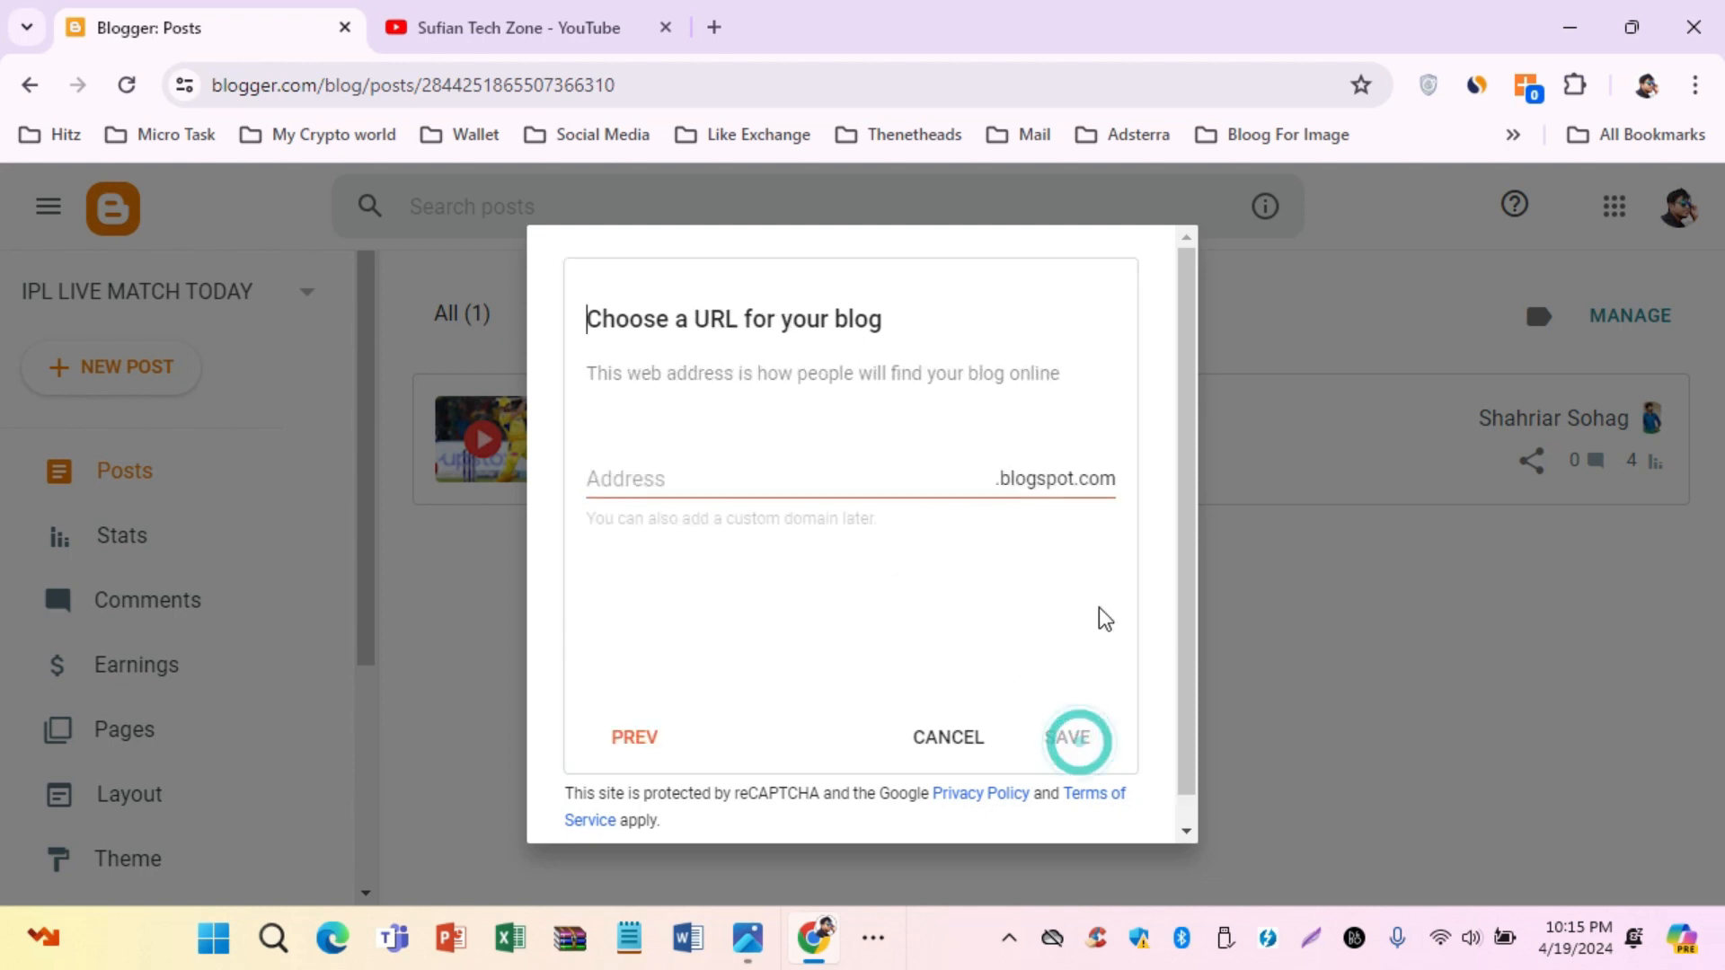
# Set the blog's address to cryptofince.blogspot.com and save to create the blog
pyautogui.click(653, 485)
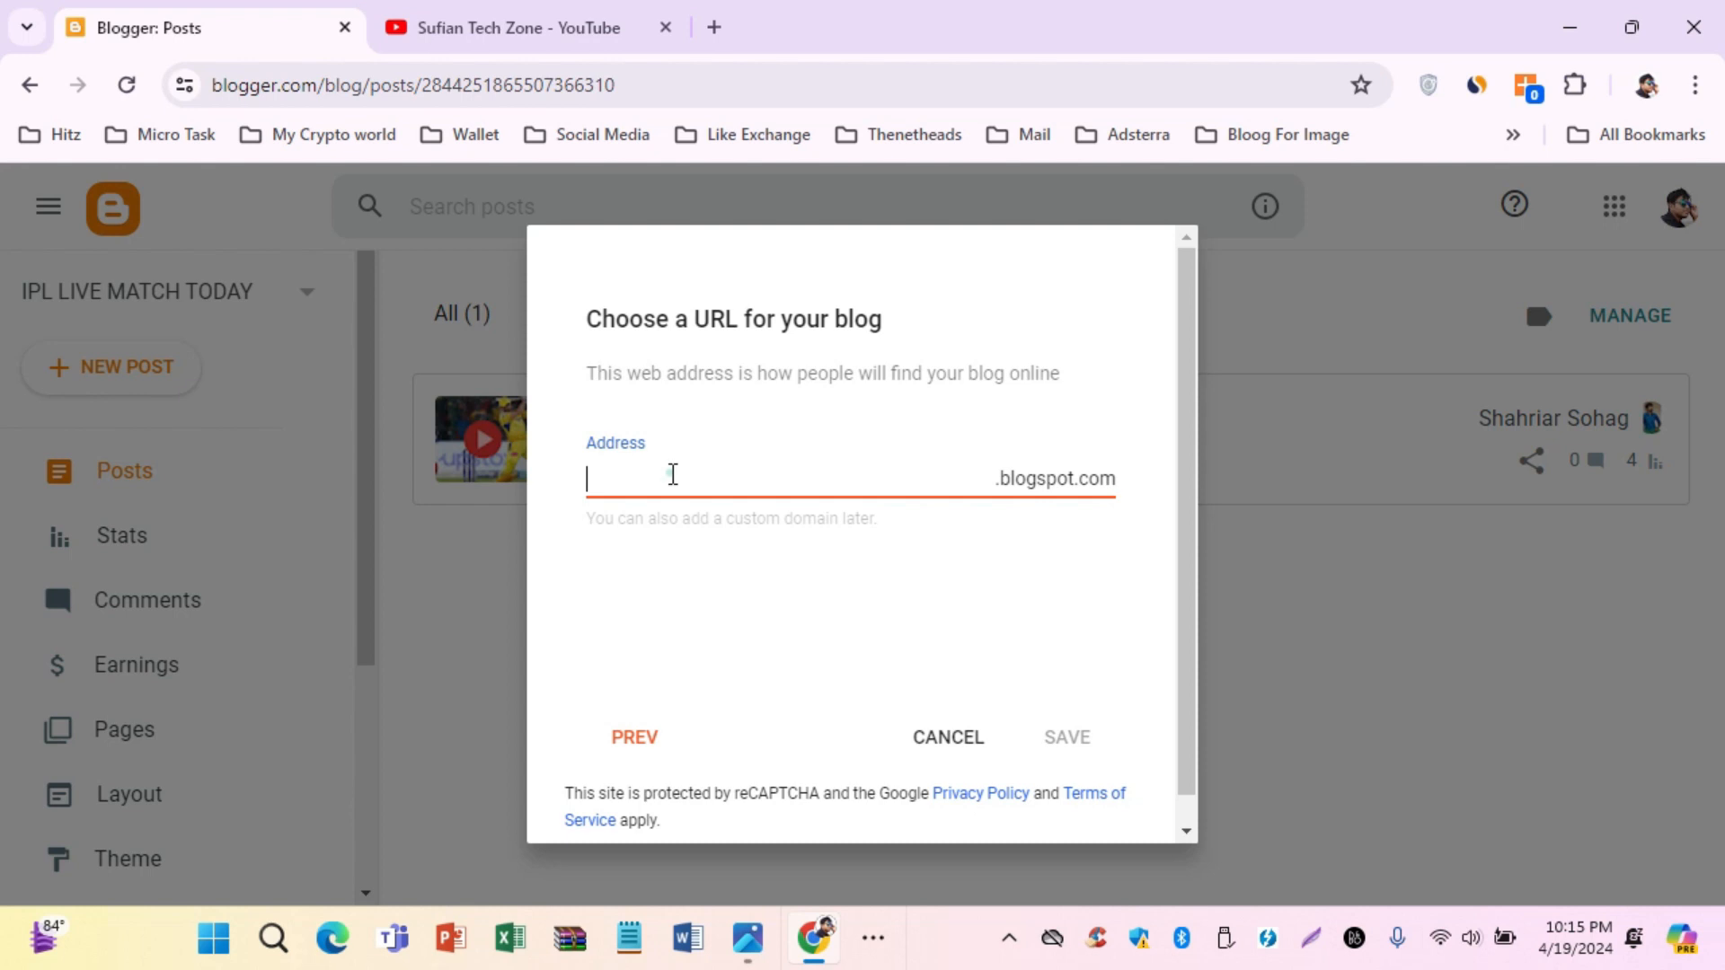
pyautogui.click(1010, 480)
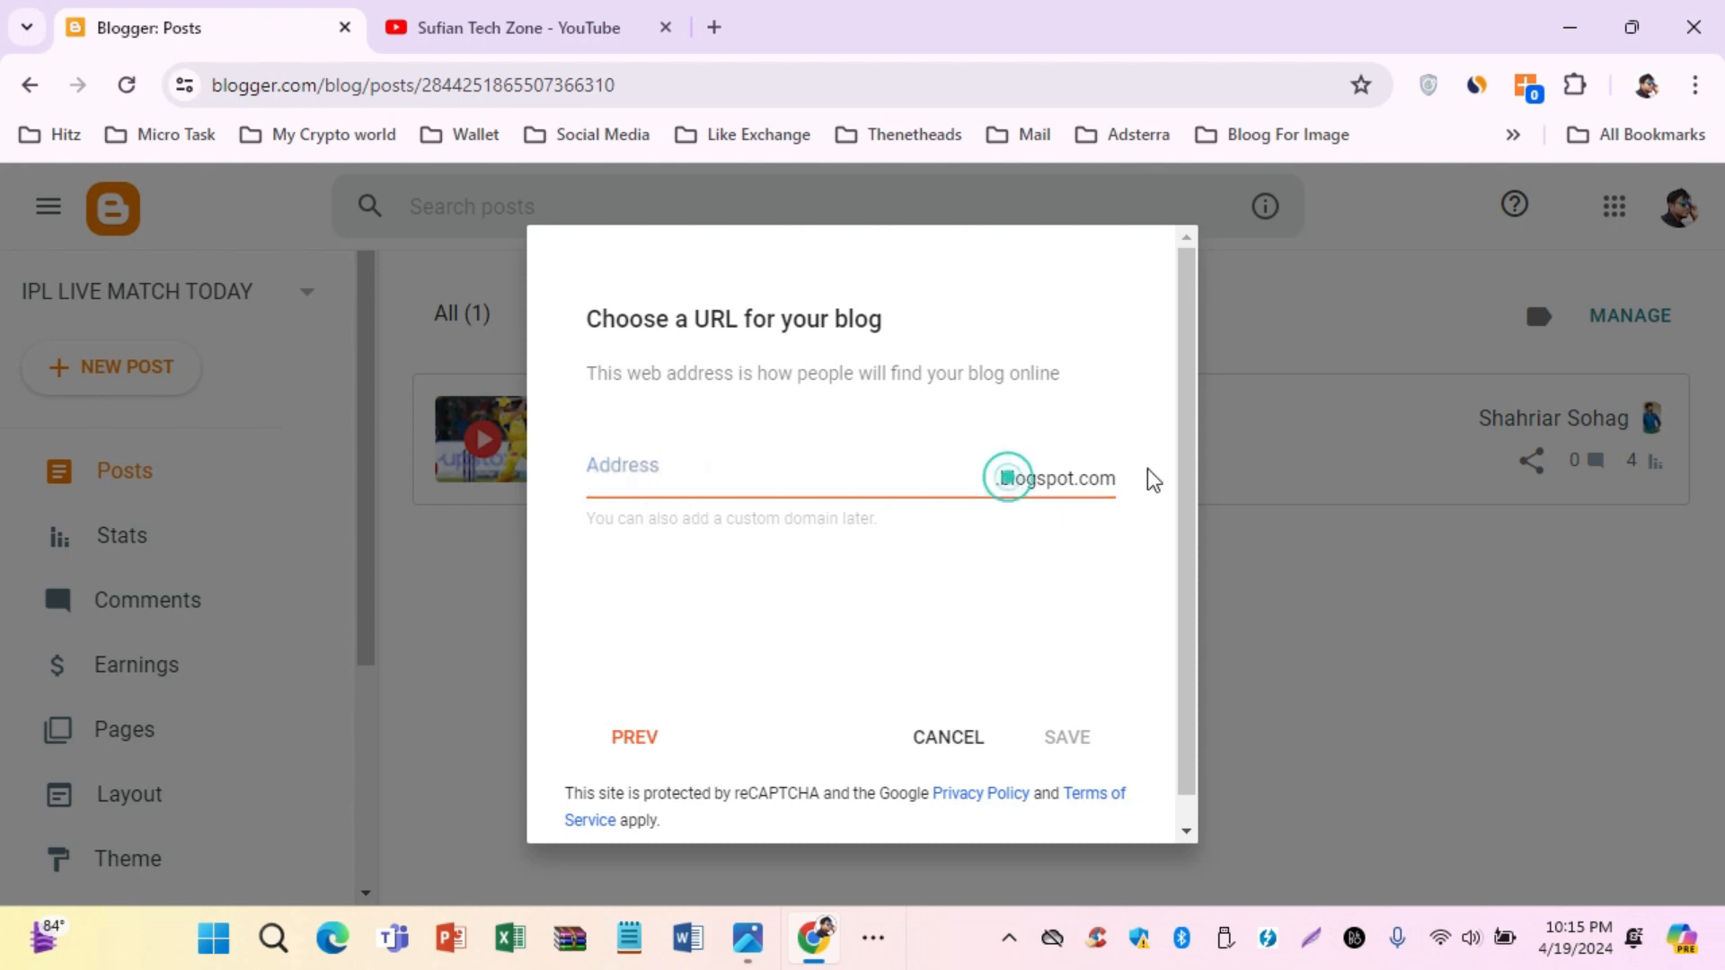
pyautogui.click(741, 477)
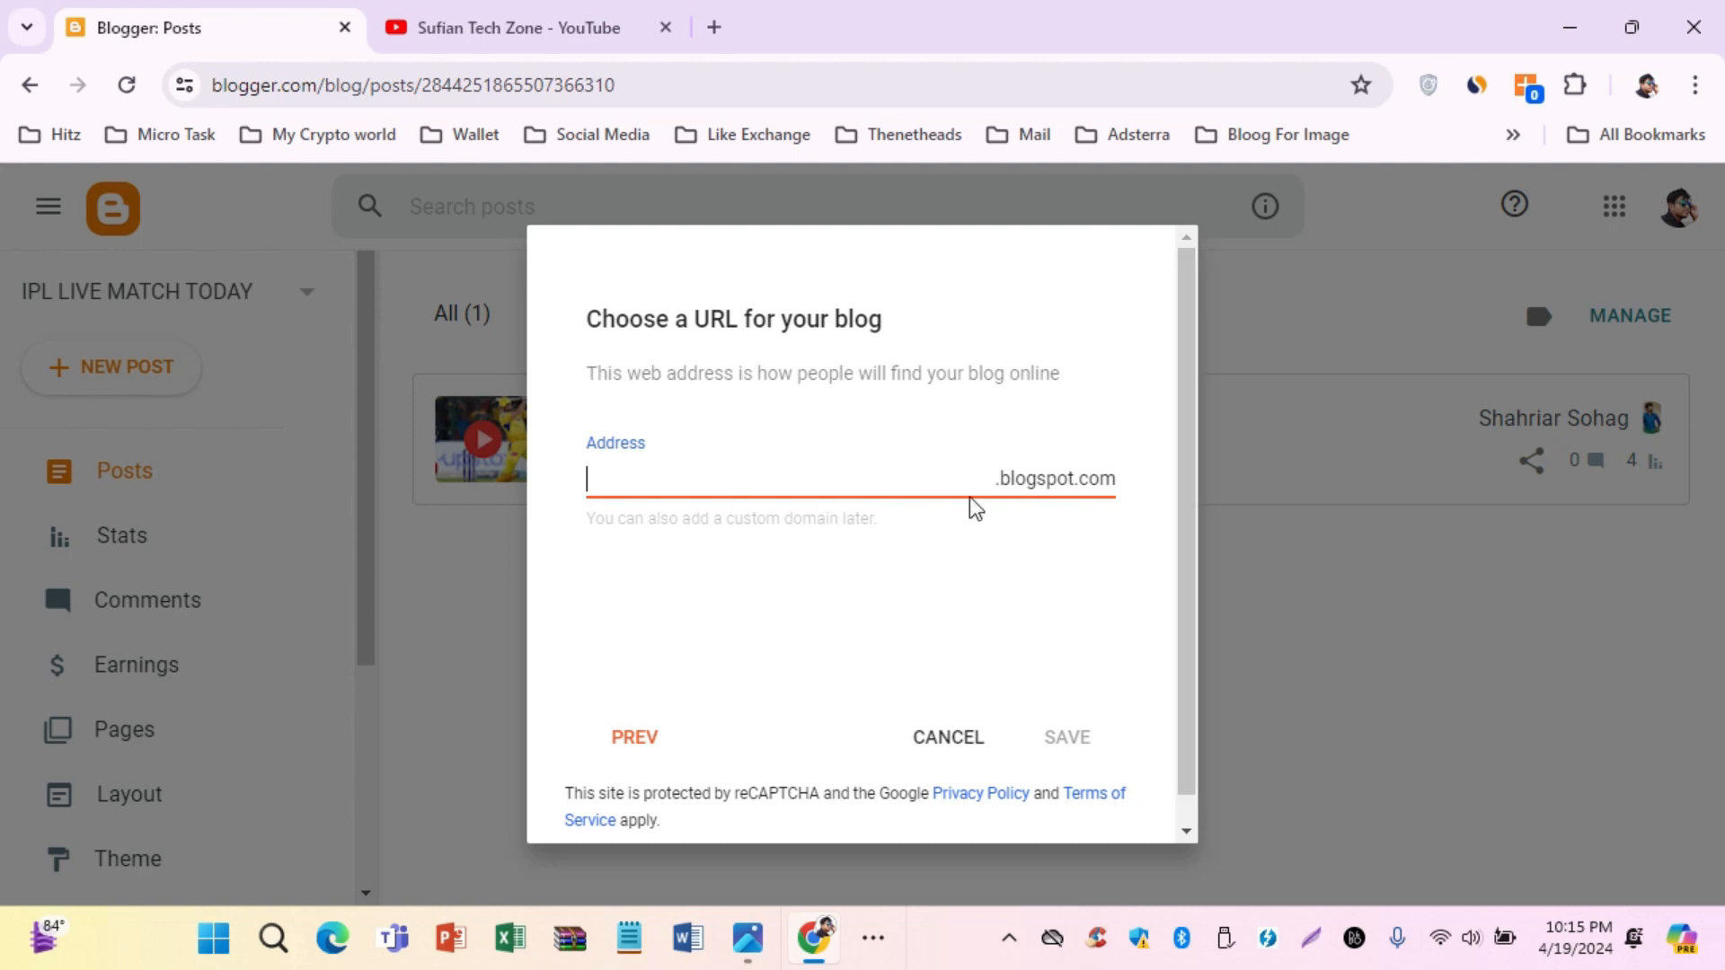
pyautogui.click(733, 476)
pyautogui.write('cry')
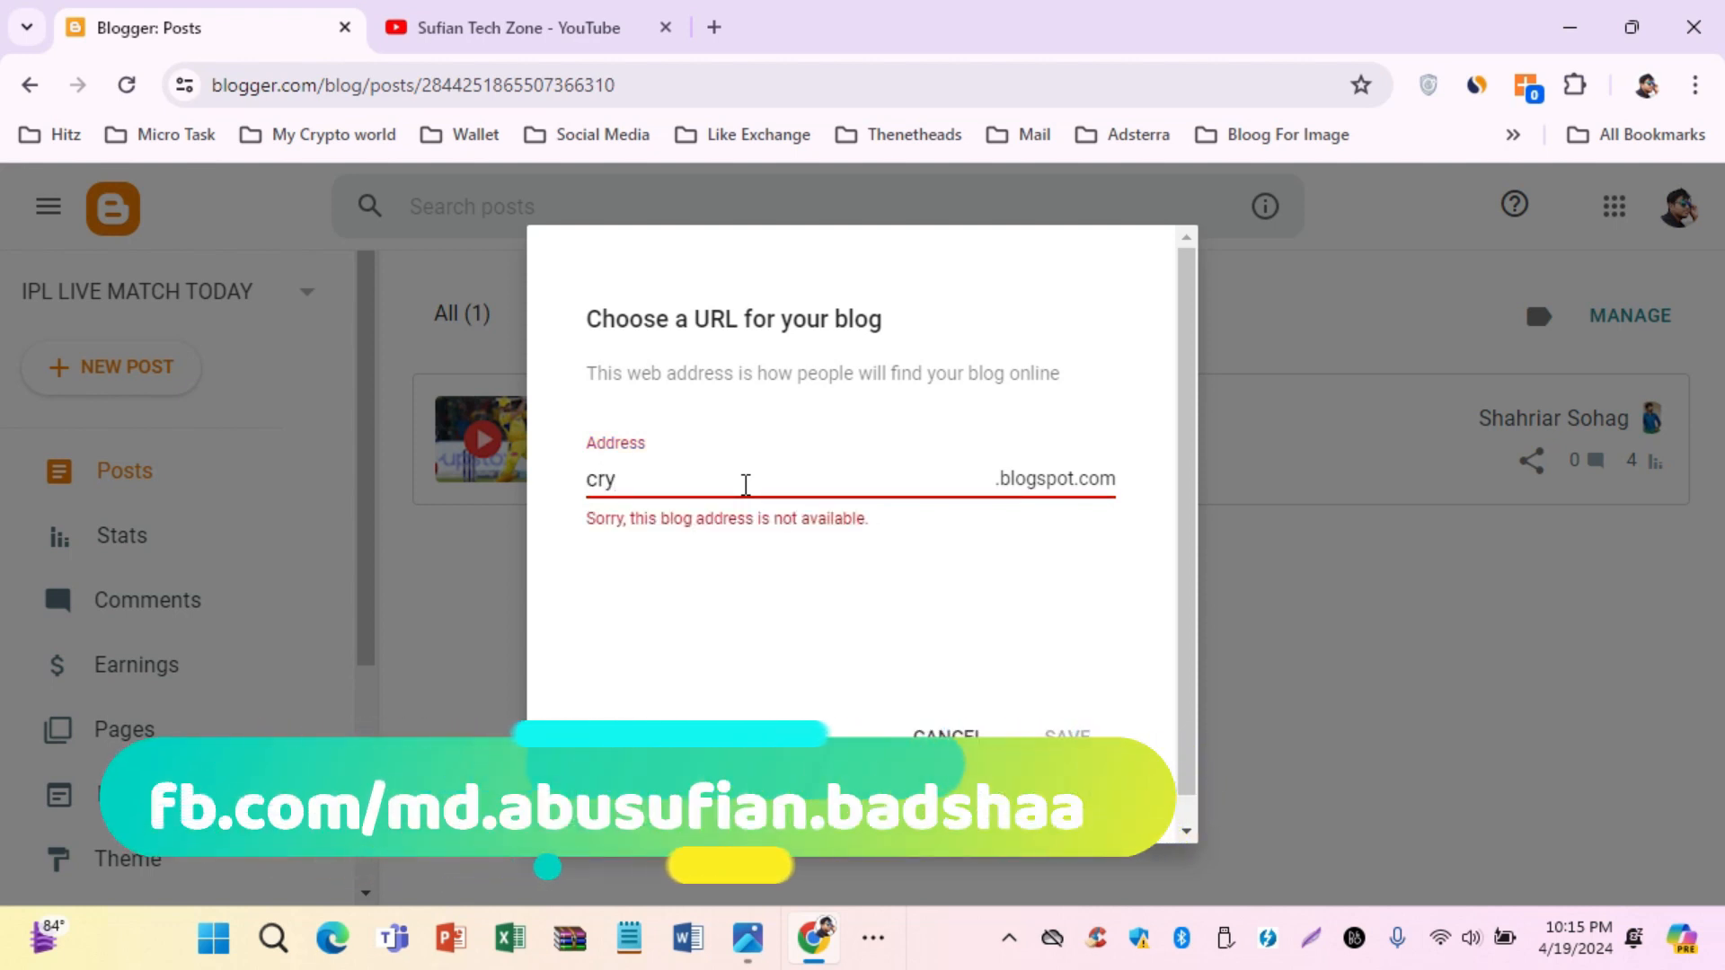
pyautogui.write('pto')
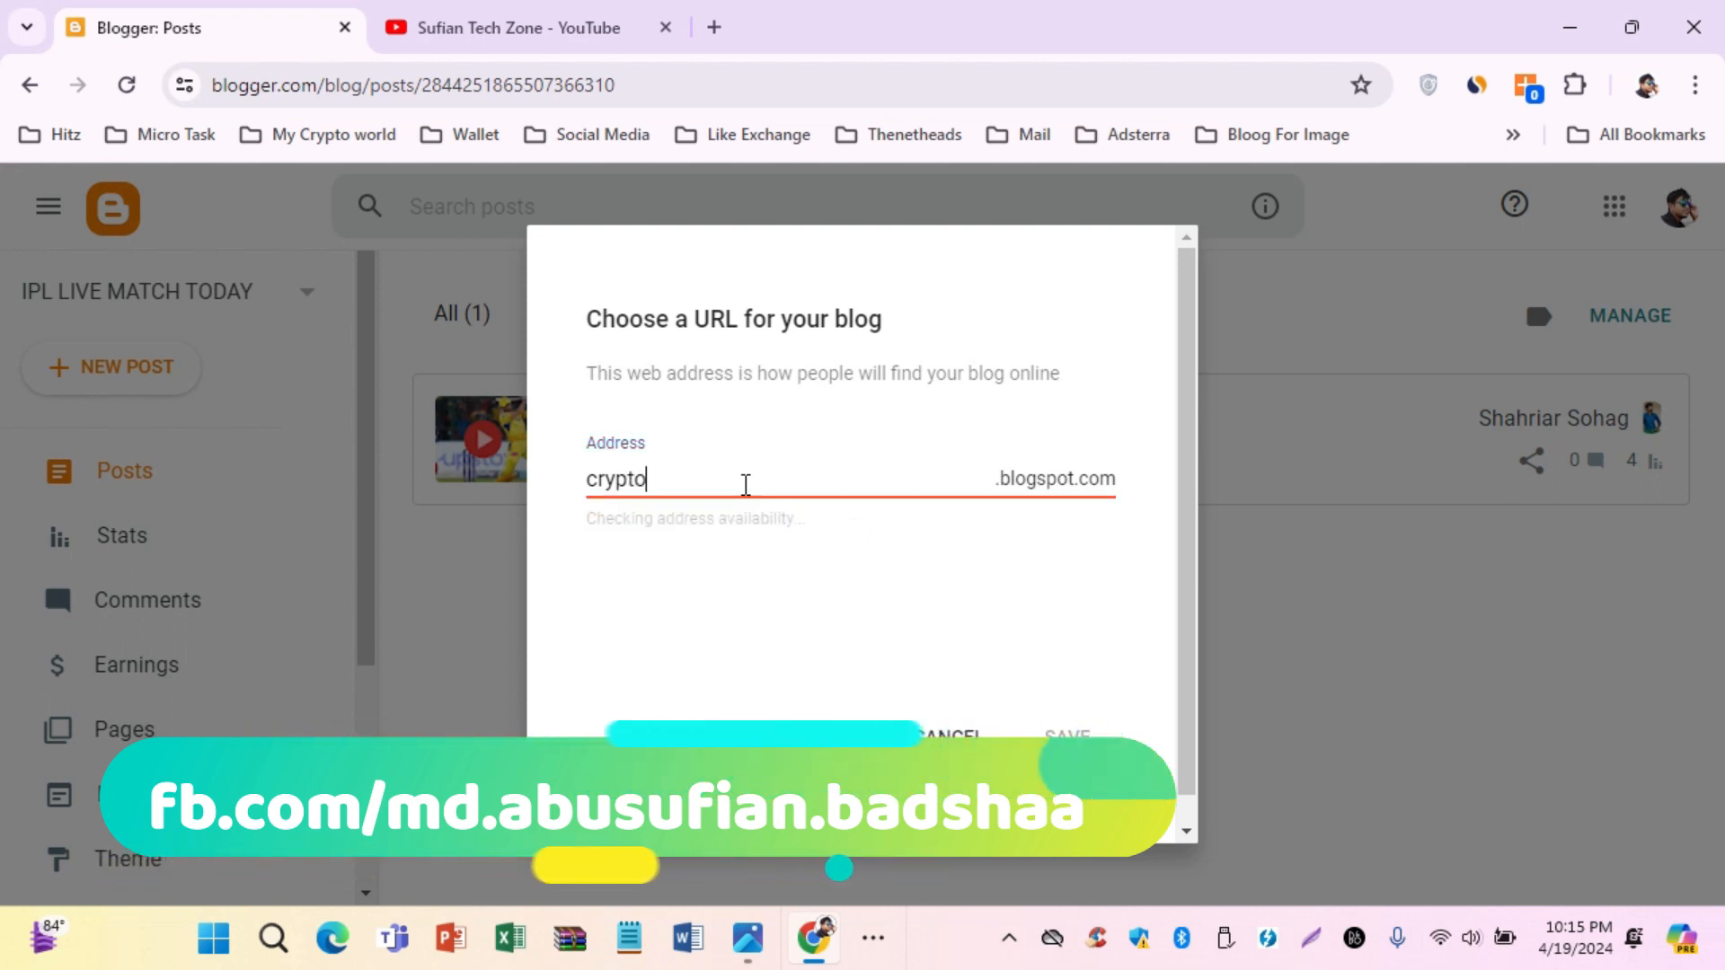
pyautogui.write('fince')
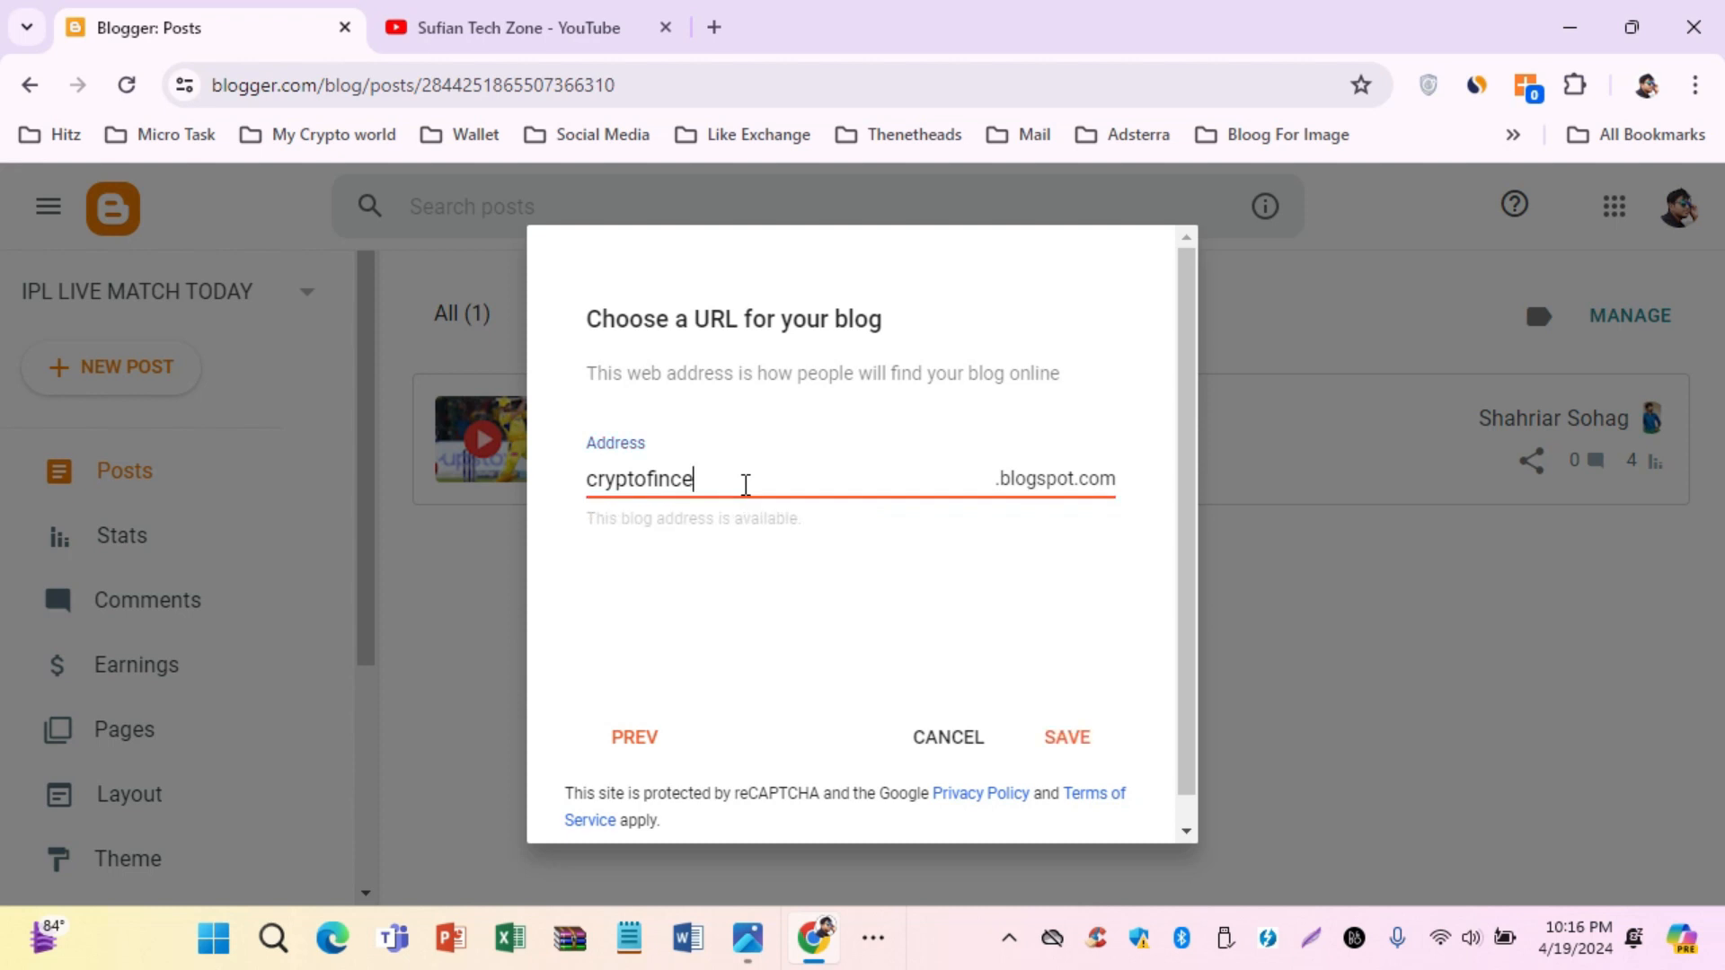
pyautogui.click(785, 629)
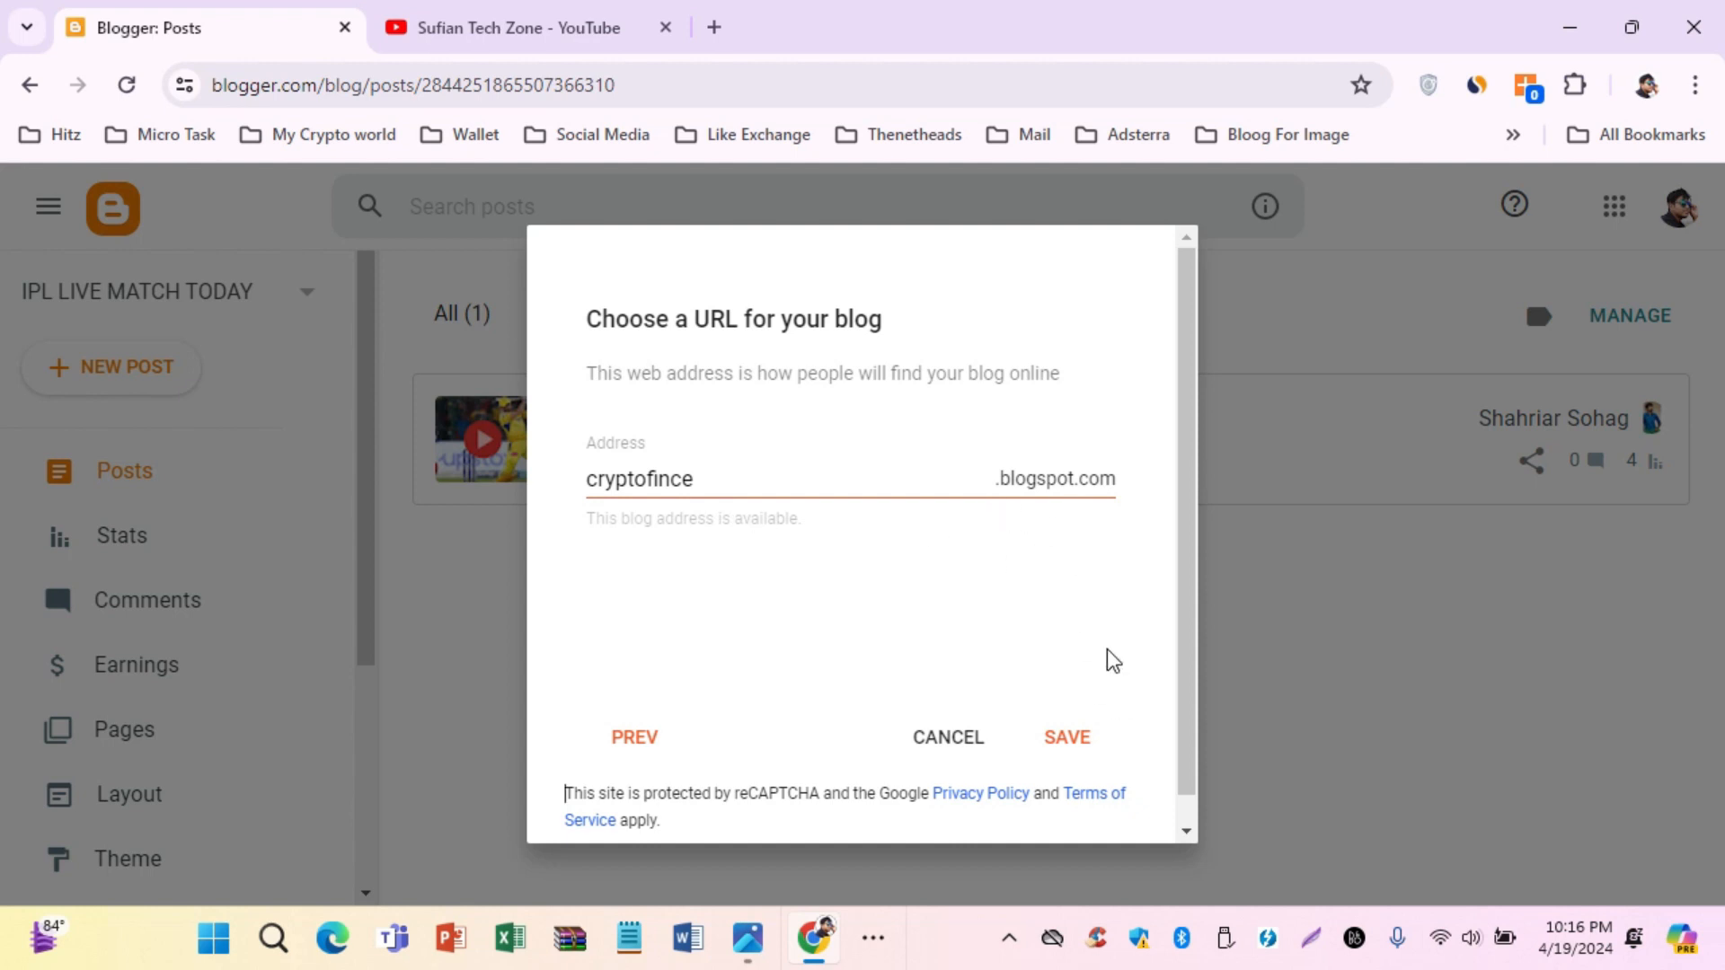
pyautogui.click(1067, 737)
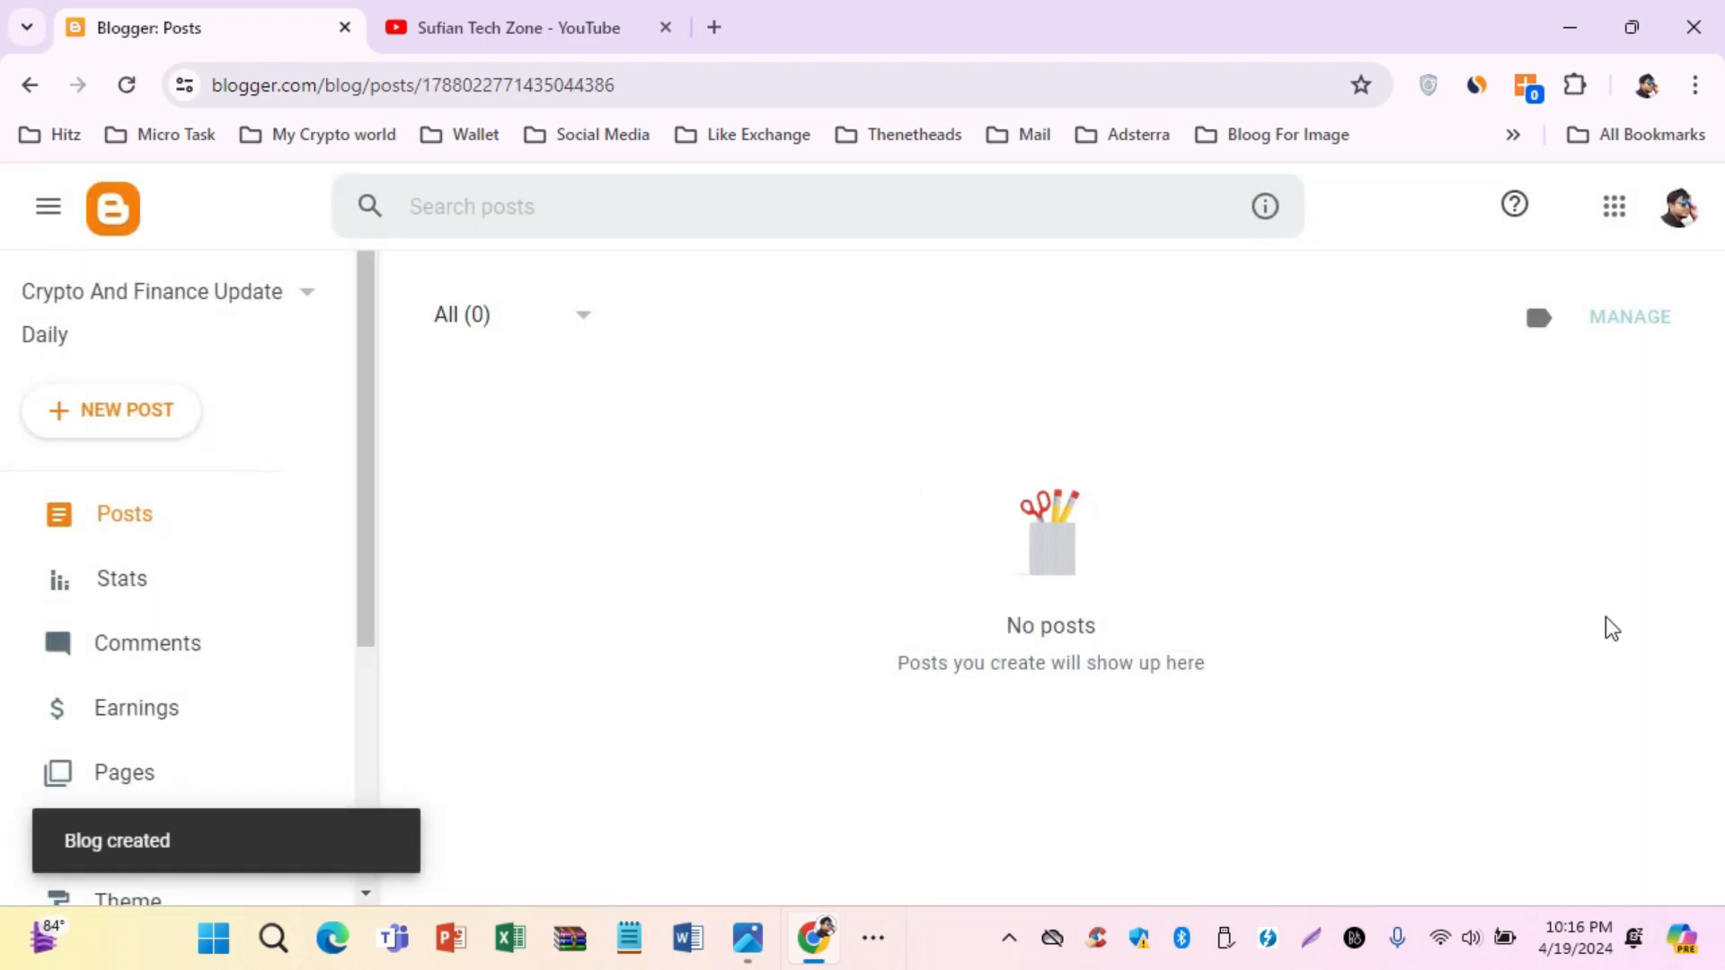
# Open the new blog's public page and examine its title header and default appearance
pyautogui.scroll(-4, 231, 462)
pyautogui.scroll(4, 246, 598)
pyautogui.scroll(-5, 203, 467)
pyautogui.click(148, 714)
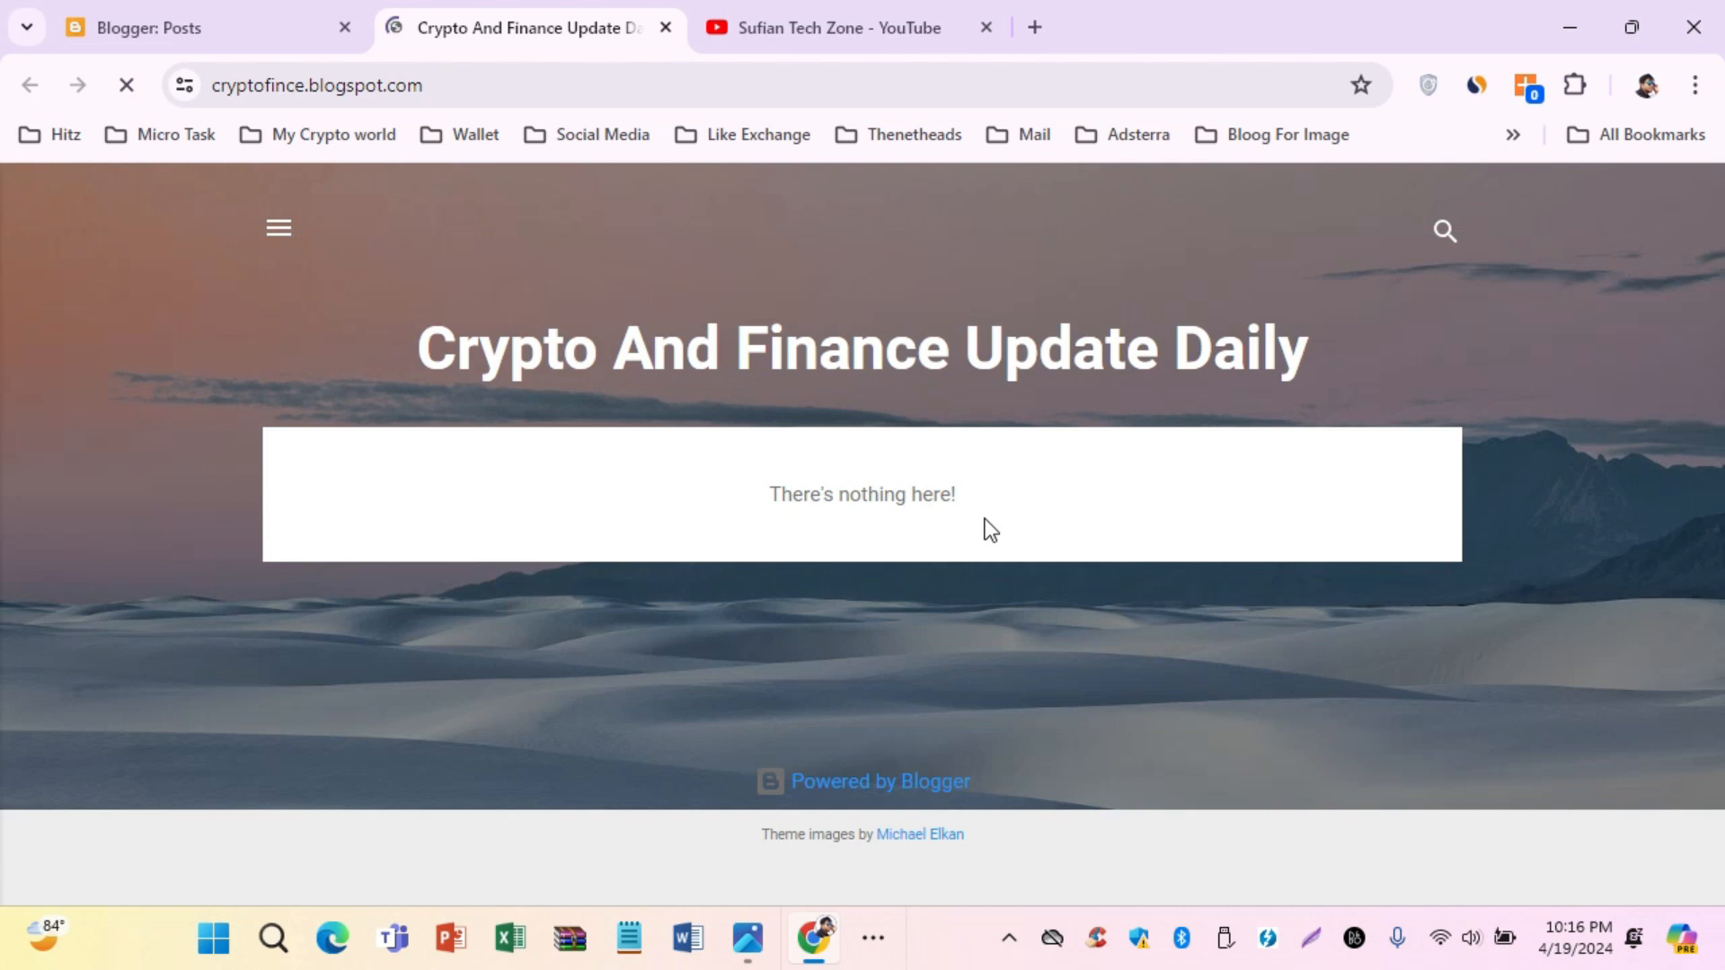
pyautogui.moveTo(441, 358); pyautogui.dragTo(1004, 360)
pyautogui.moveTo(1182, 449); pyautogui.dragTo(1375, 431)
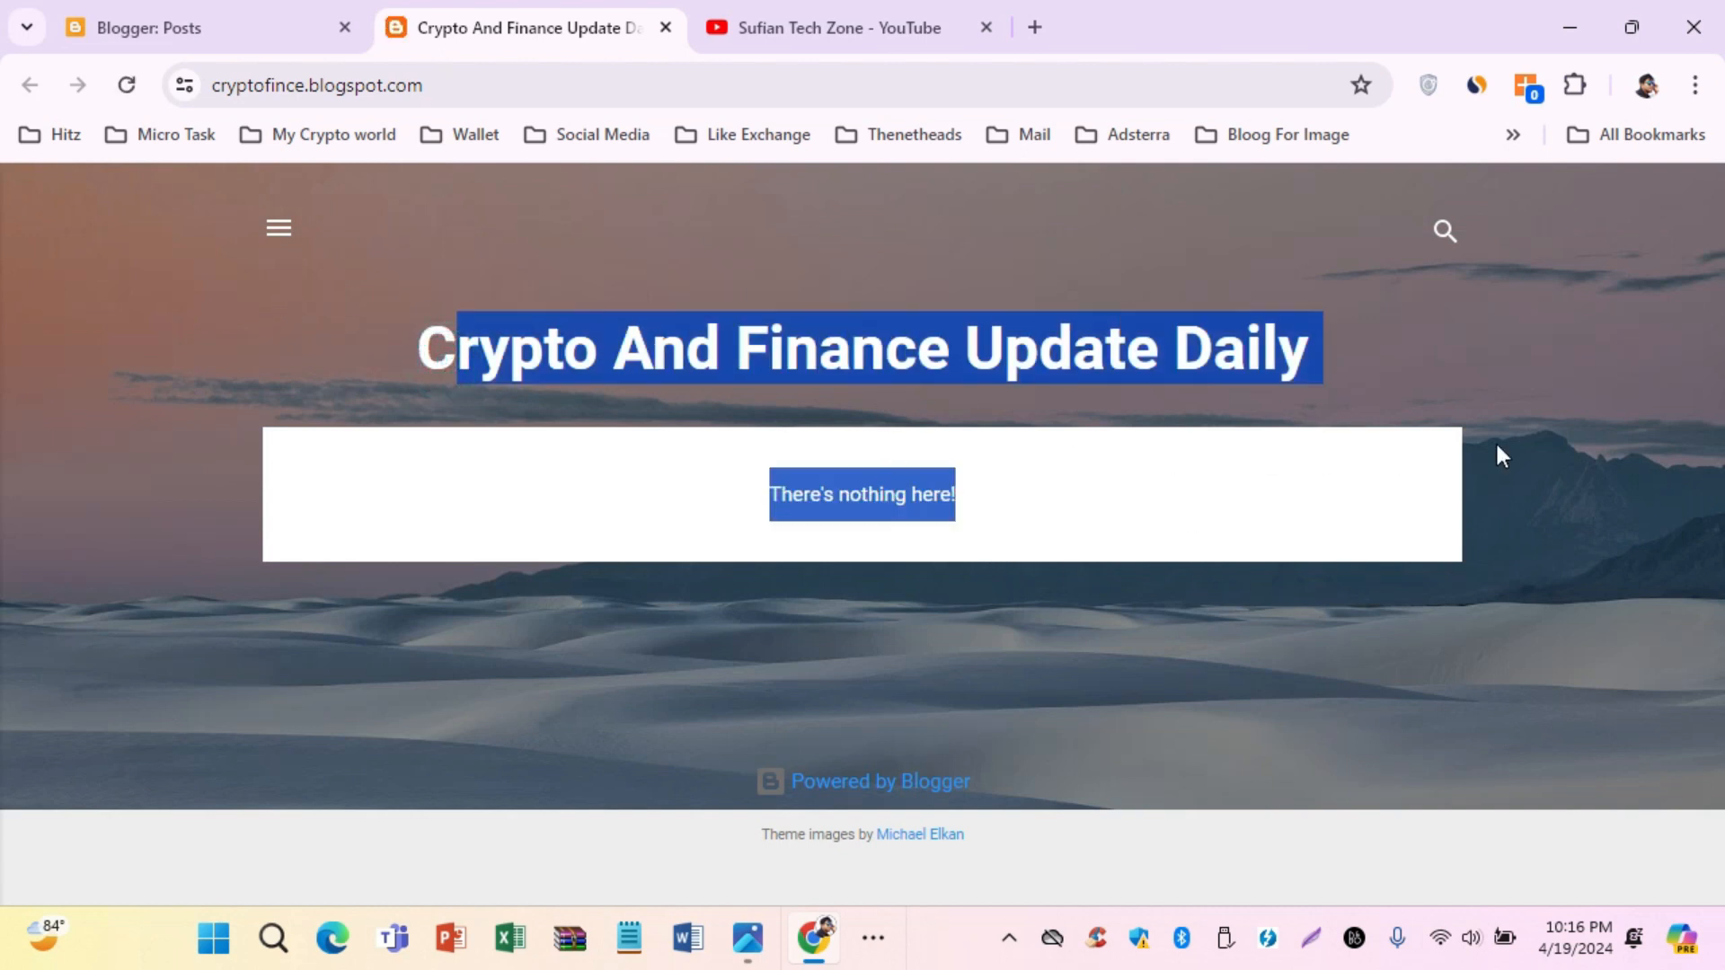
pyautogui.click(1646, 331)
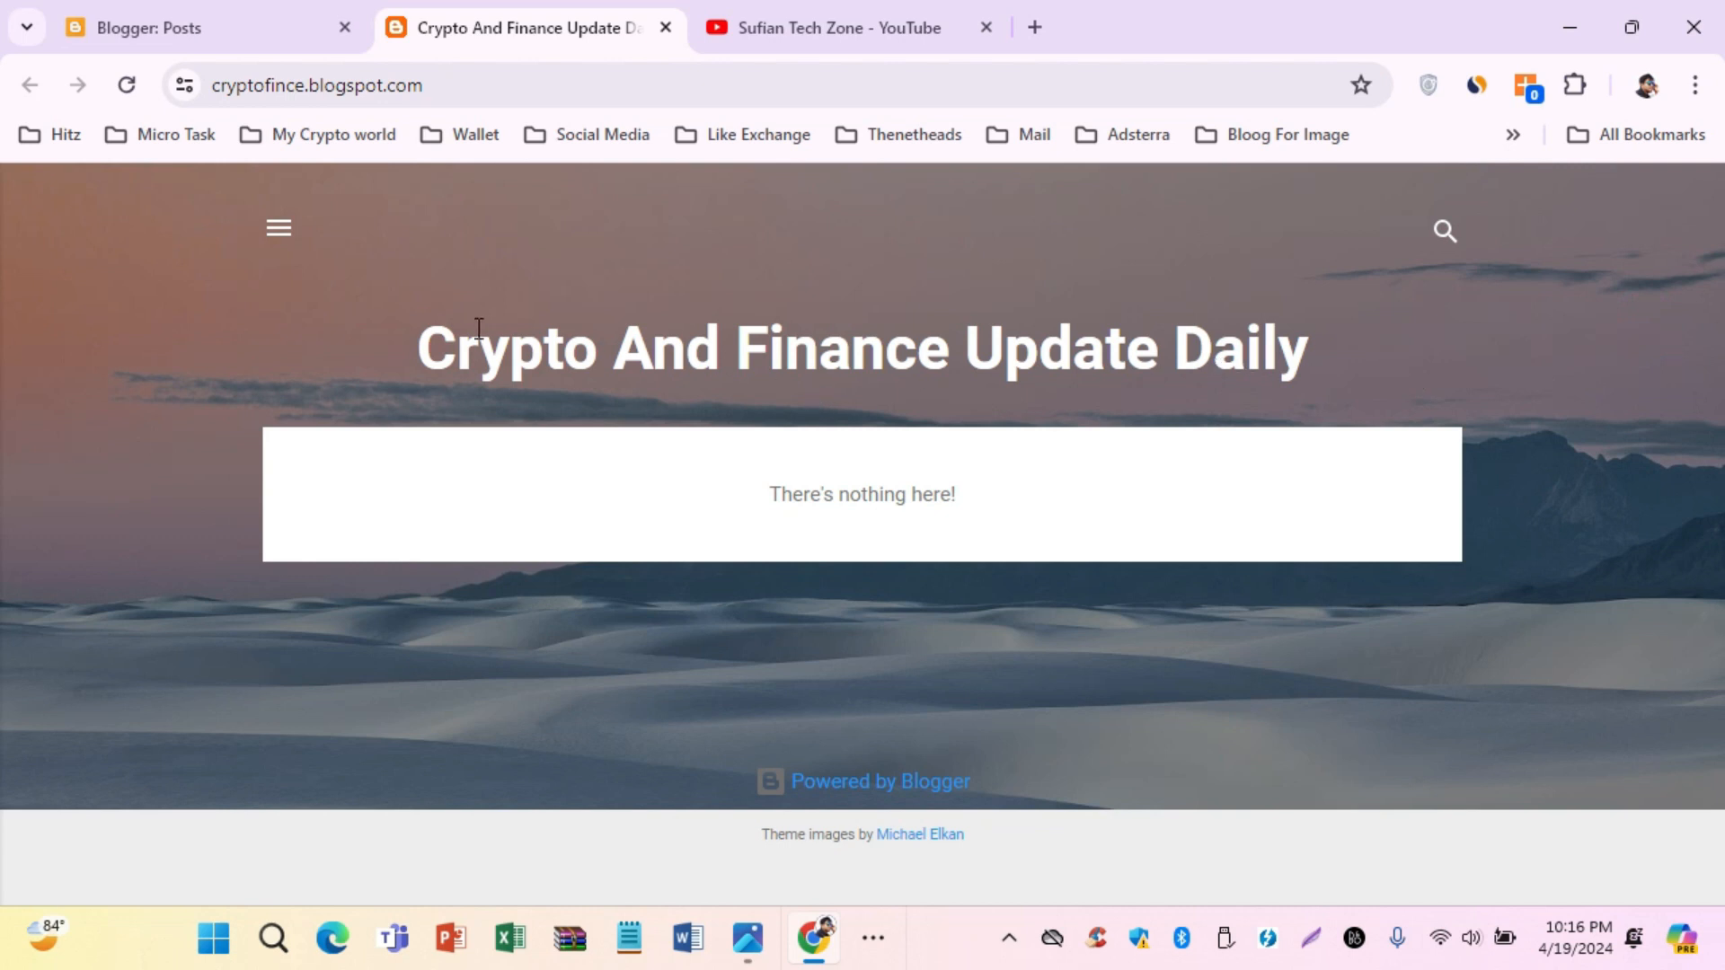
pyautogui.moveTo(419, 346); pyautogui.dragTo(1313, 370)
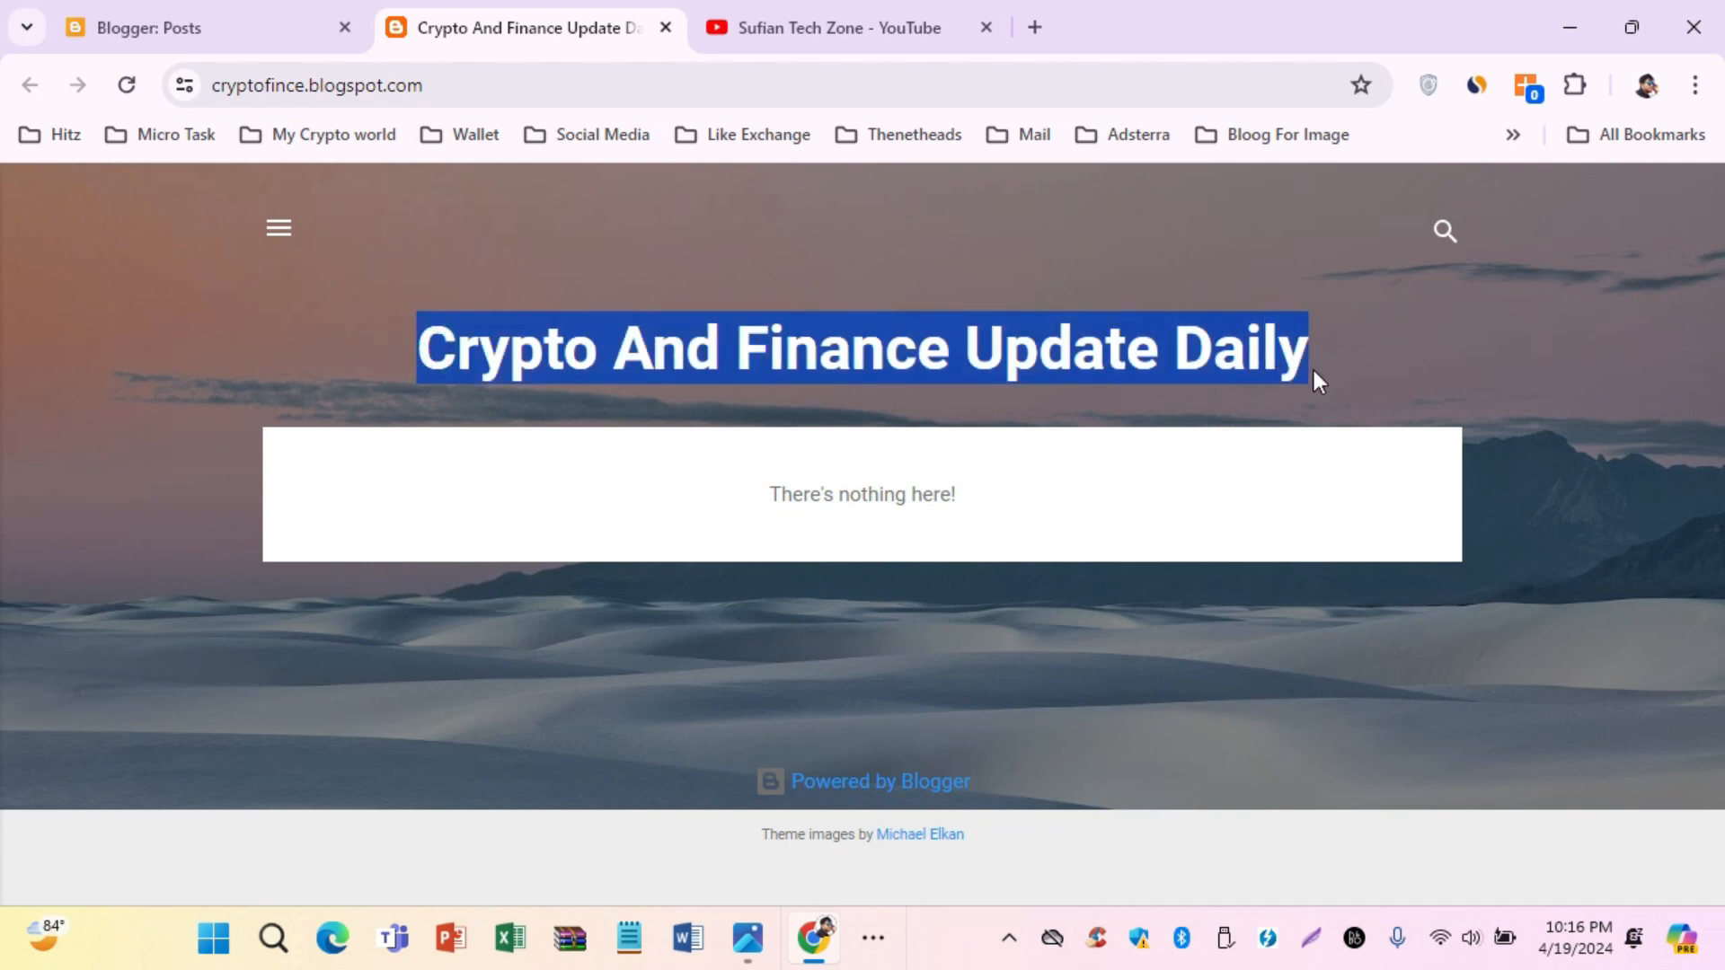
pyautogui.click(978, 360)
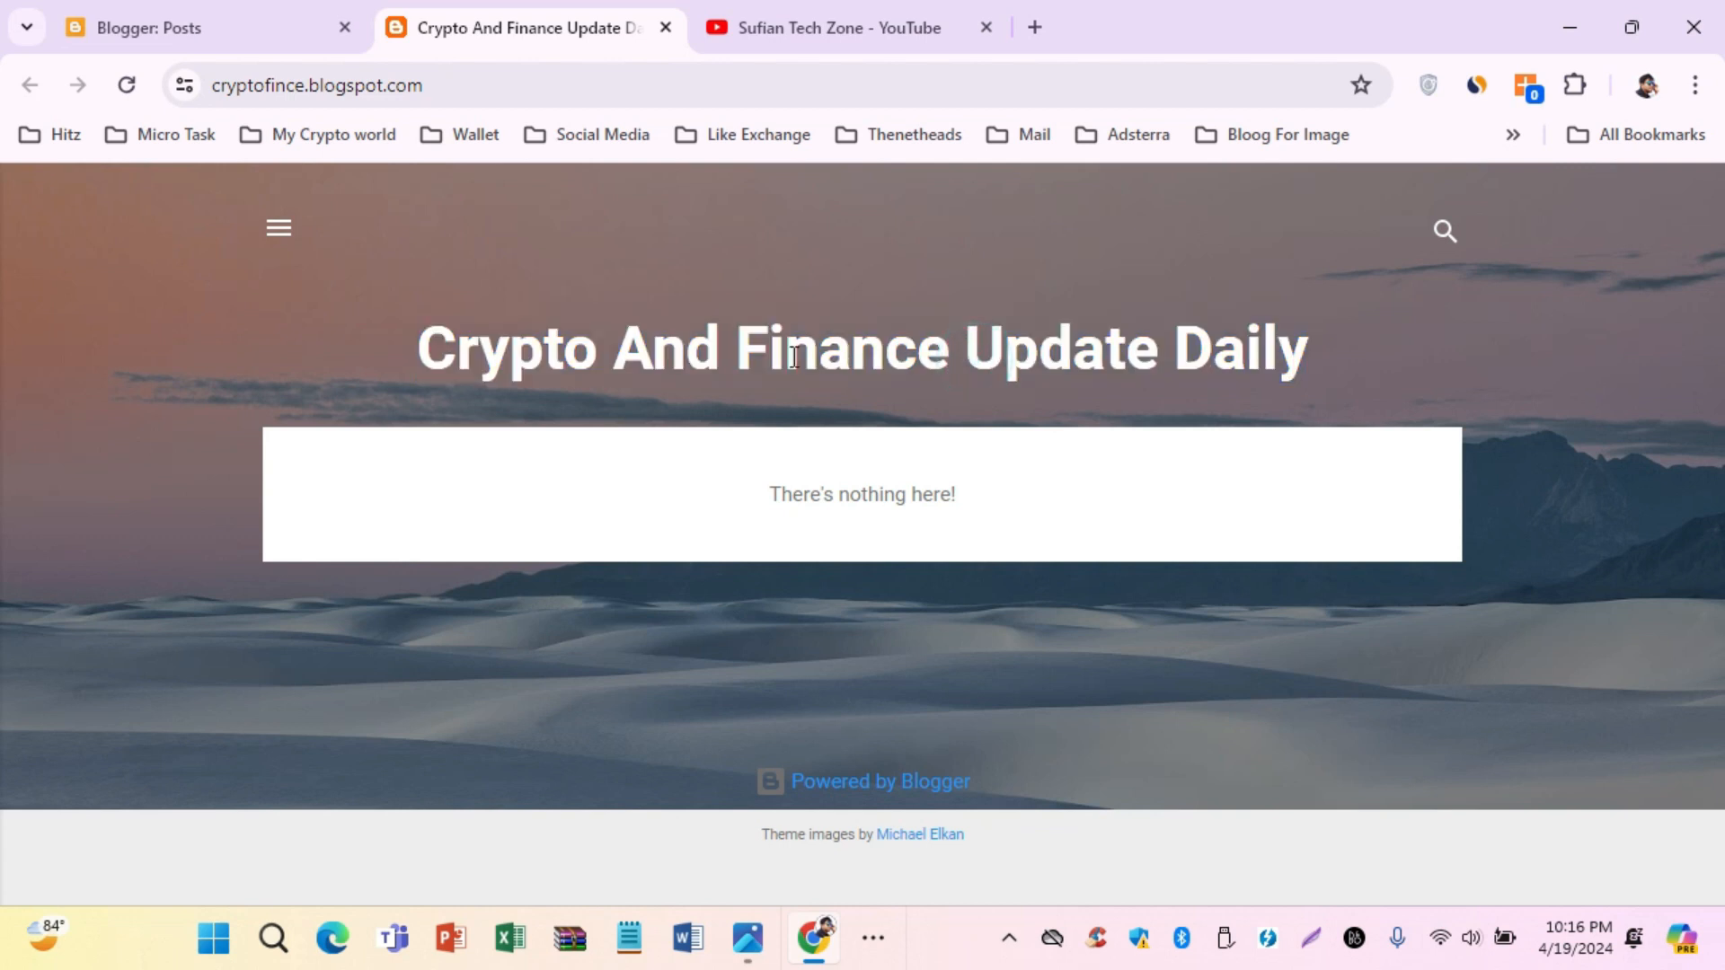
pyautogui.moveTo(766, 349); pyautogui.dragTo(1277, 368)
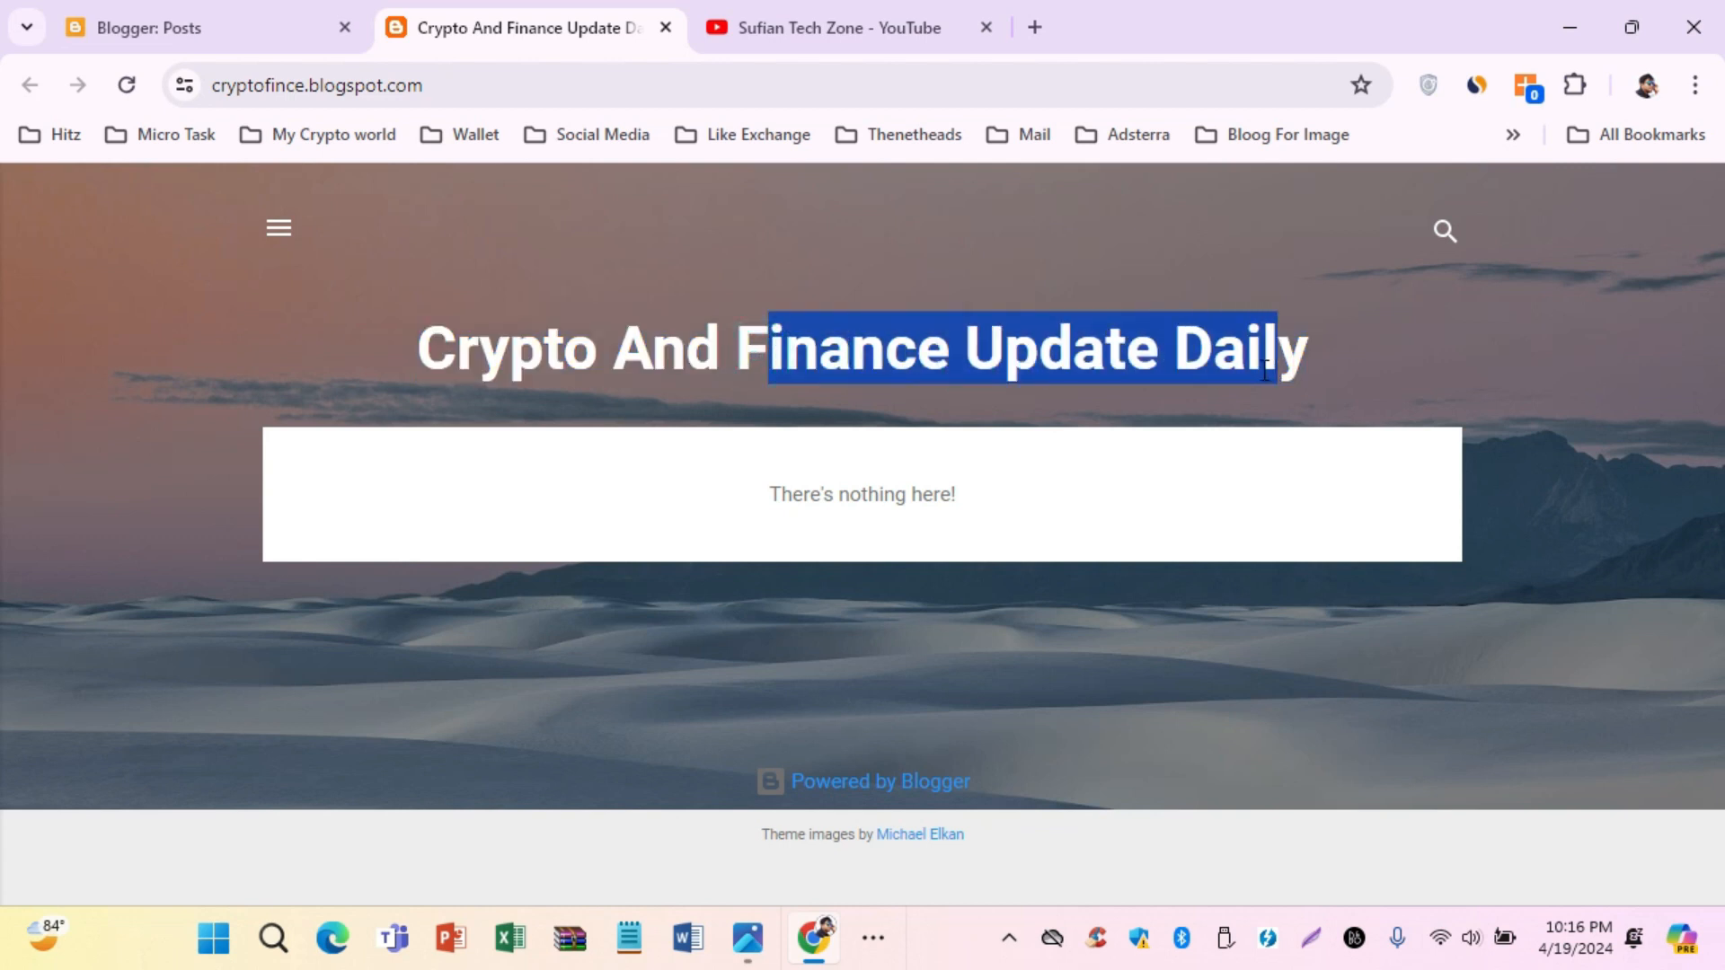
pyautogui.click(931, 333)
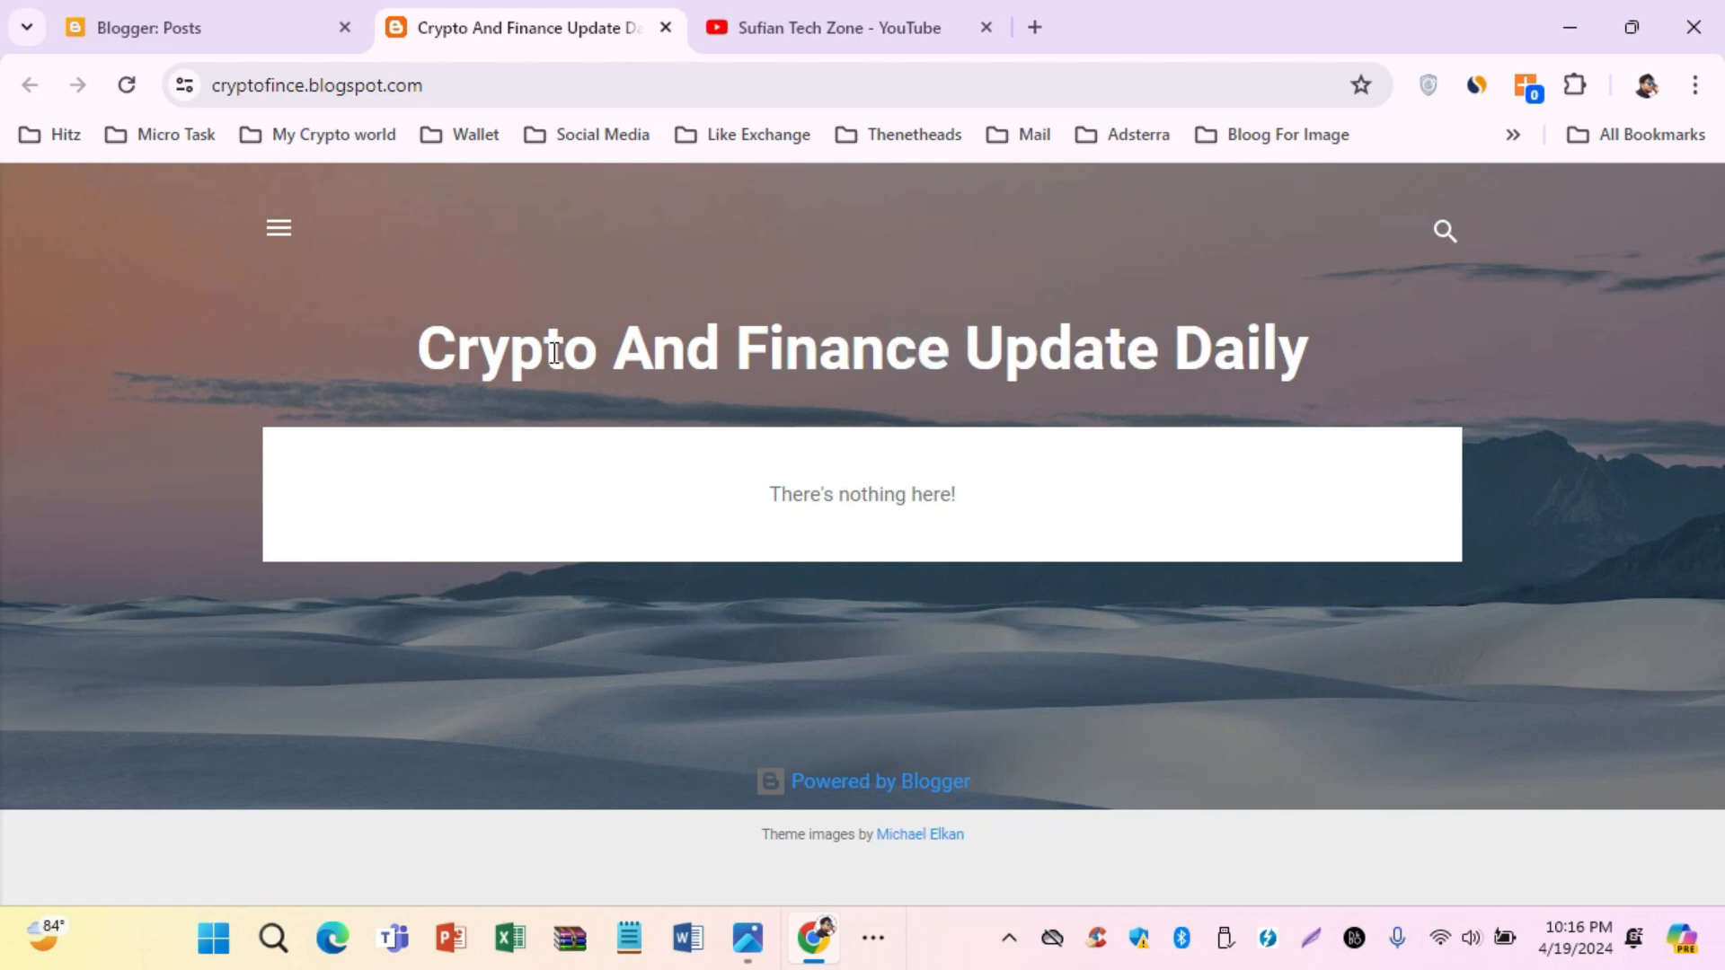
pyautogui.moveTo(444, 353); pyautogui.dragTo(1283, 396)
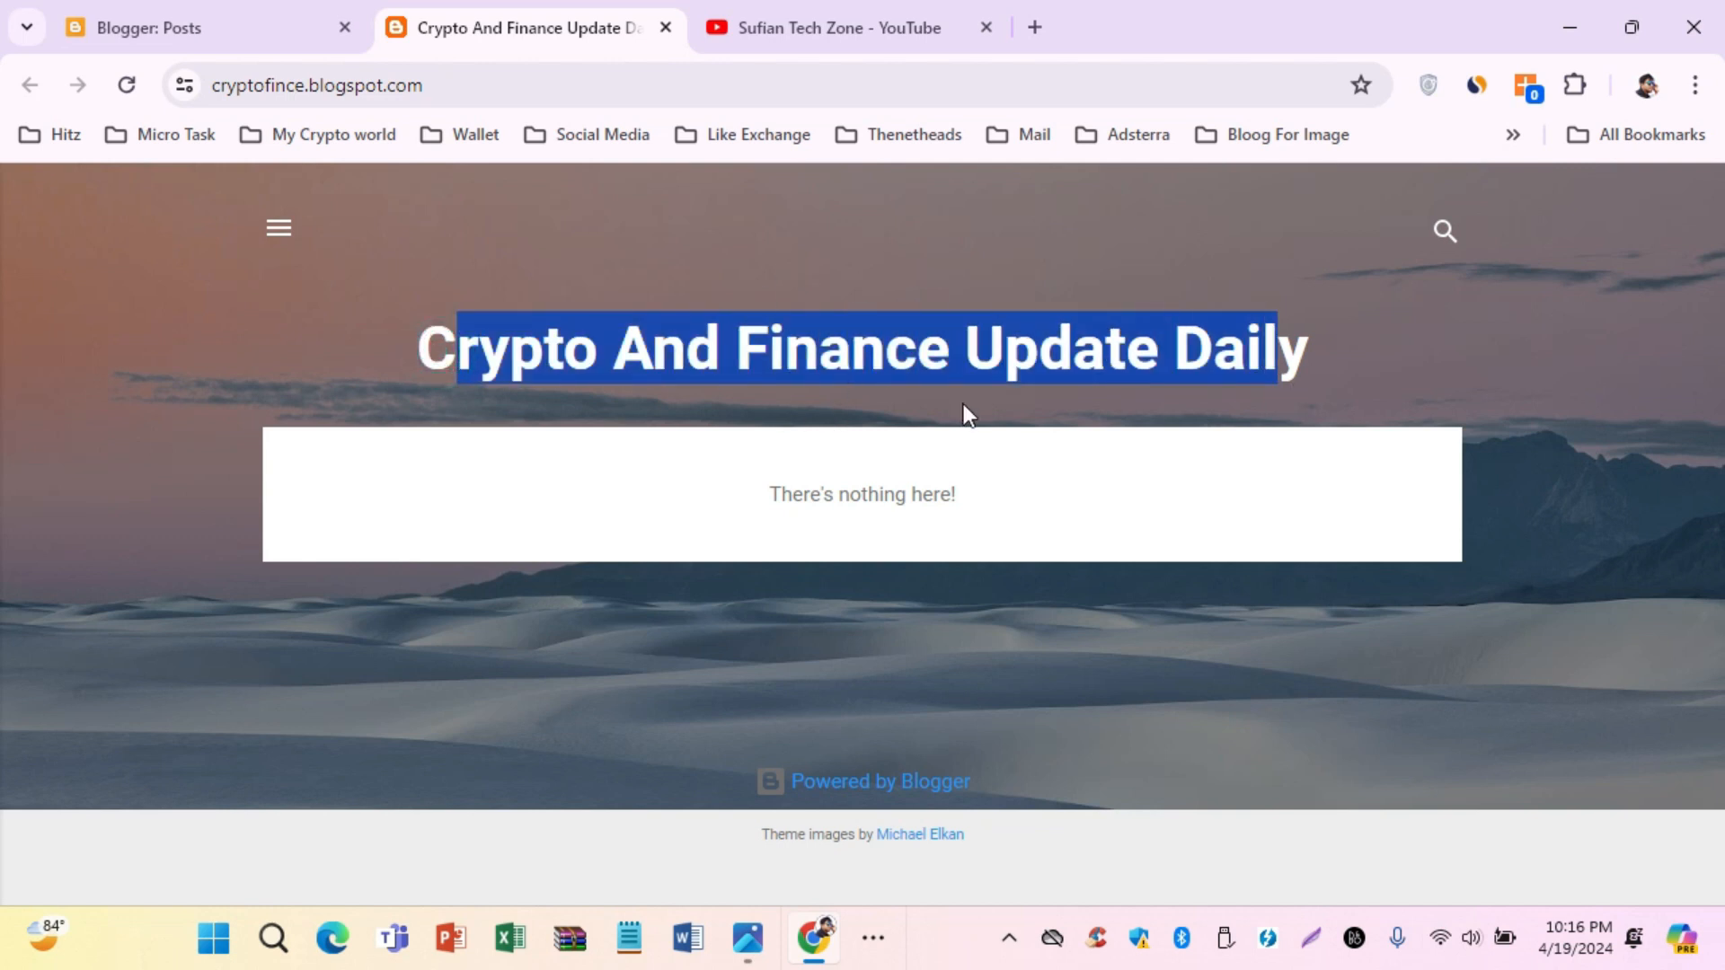
pyautogui.click(1265, 361)
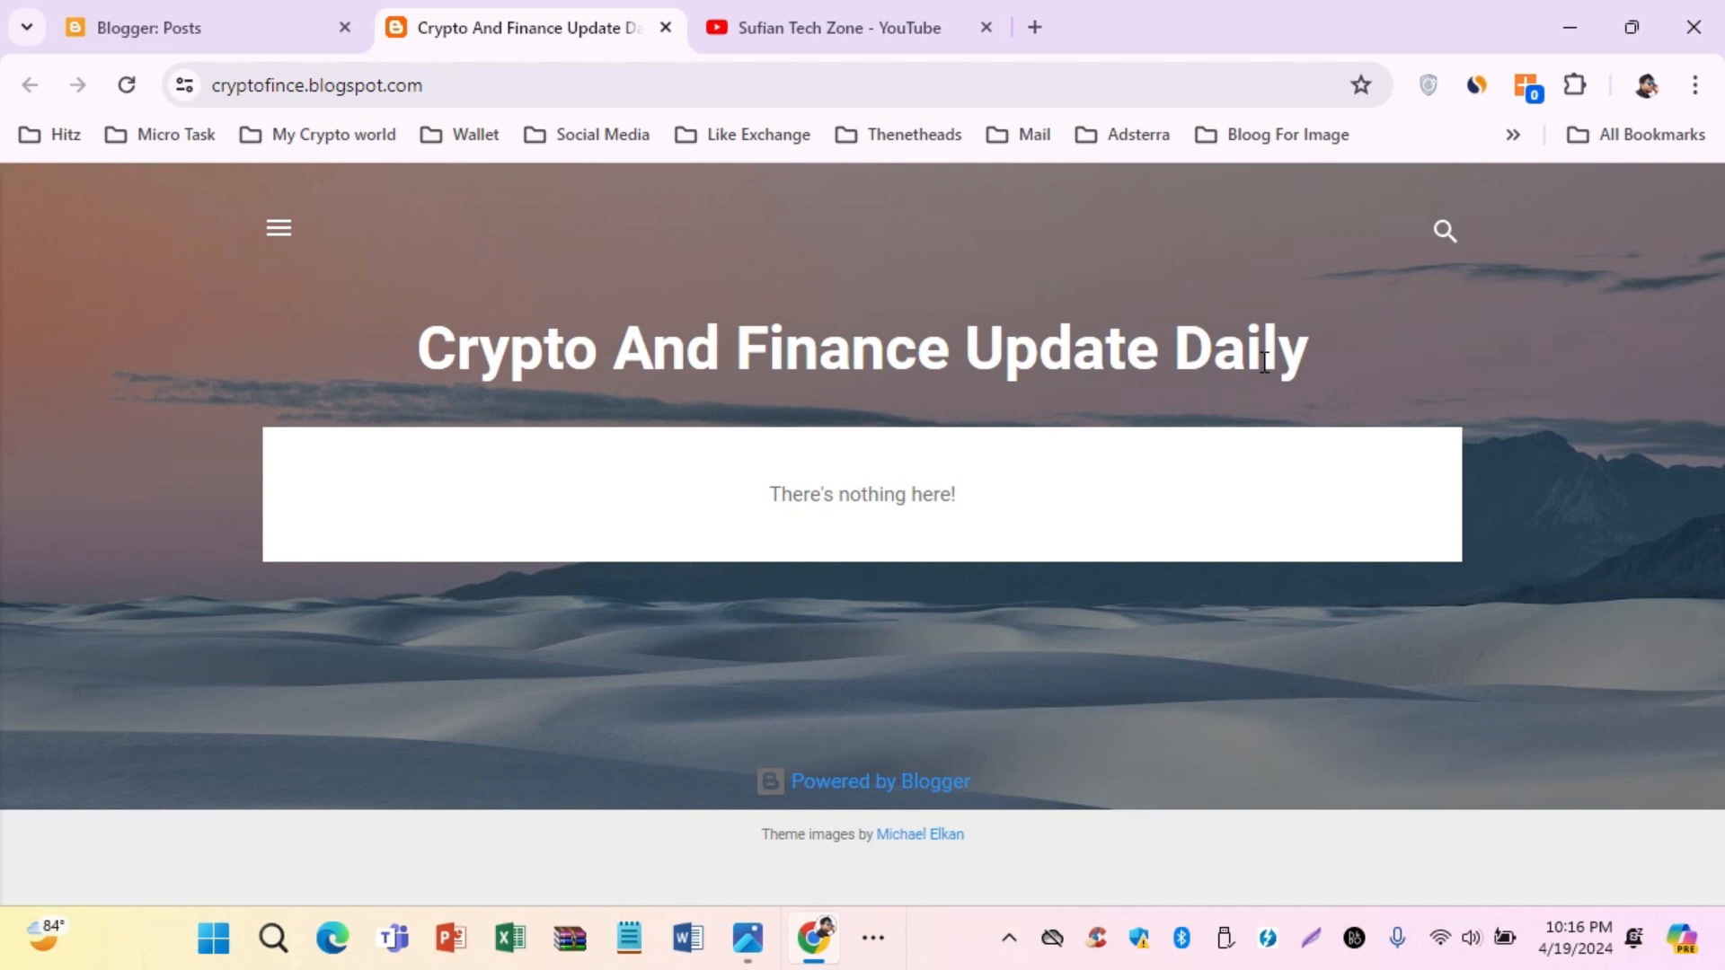
pyautogui.moveTo(693, 350); pyautogui.dragTo(1312, 376)
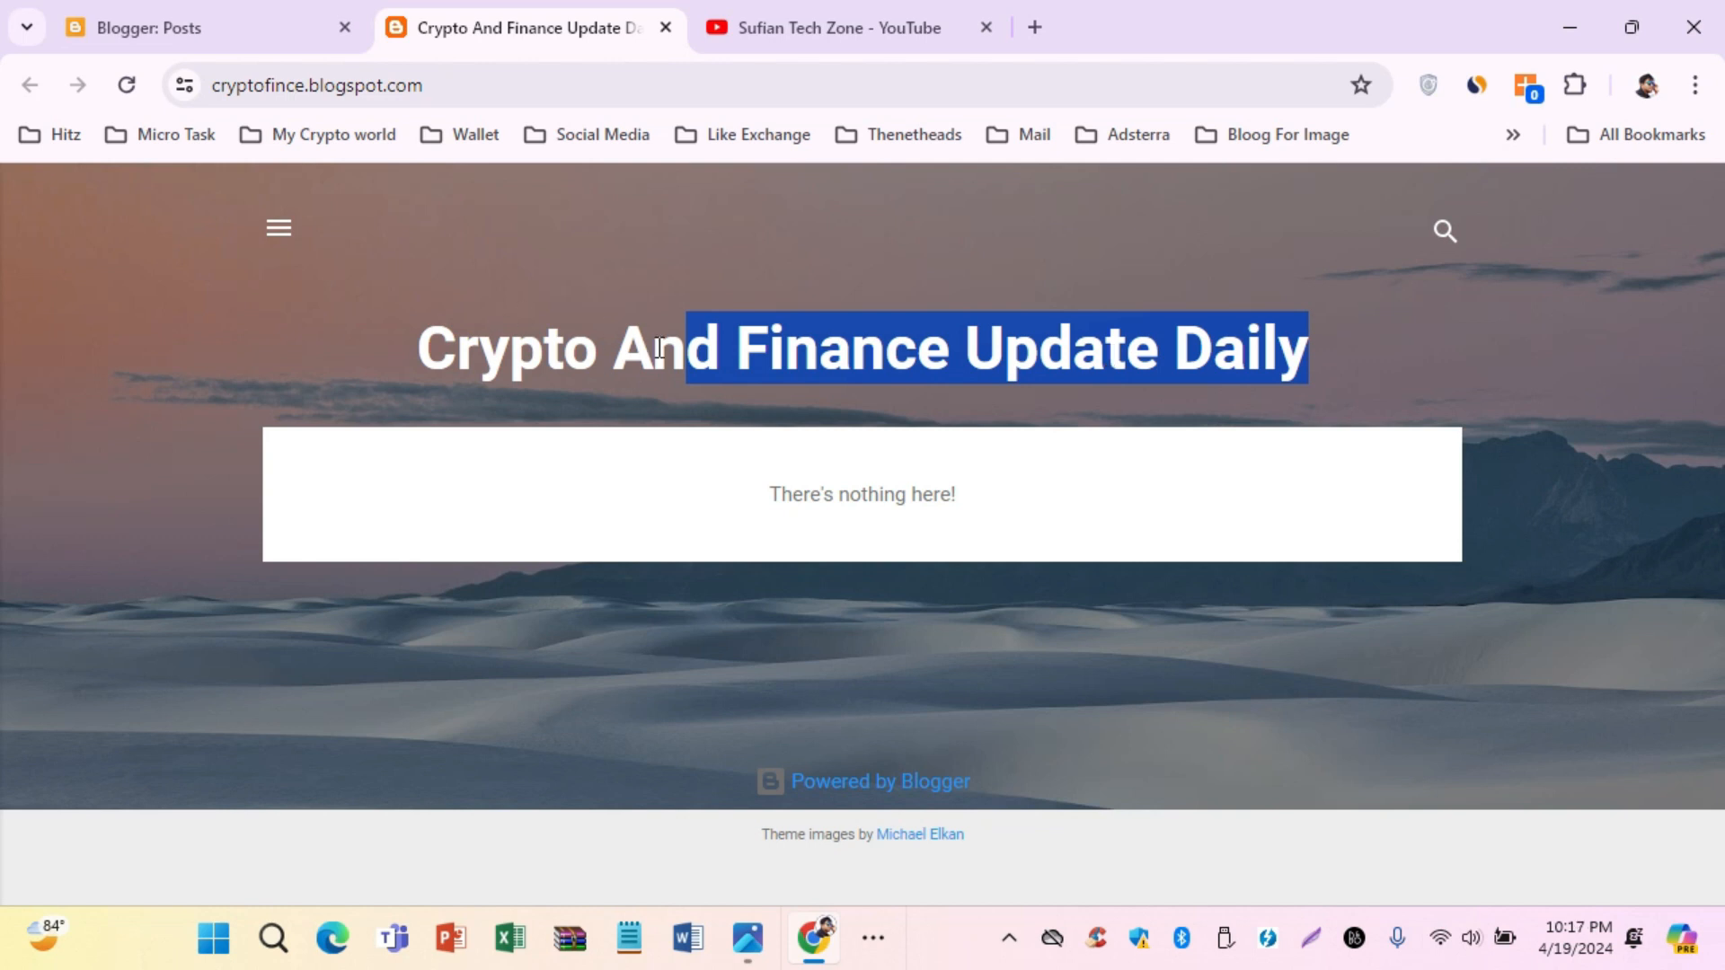
# Return to the blog's dashboard and apply the Toolbox variant of the Emporio theme to the blog
pyautogui.click(251, 19)
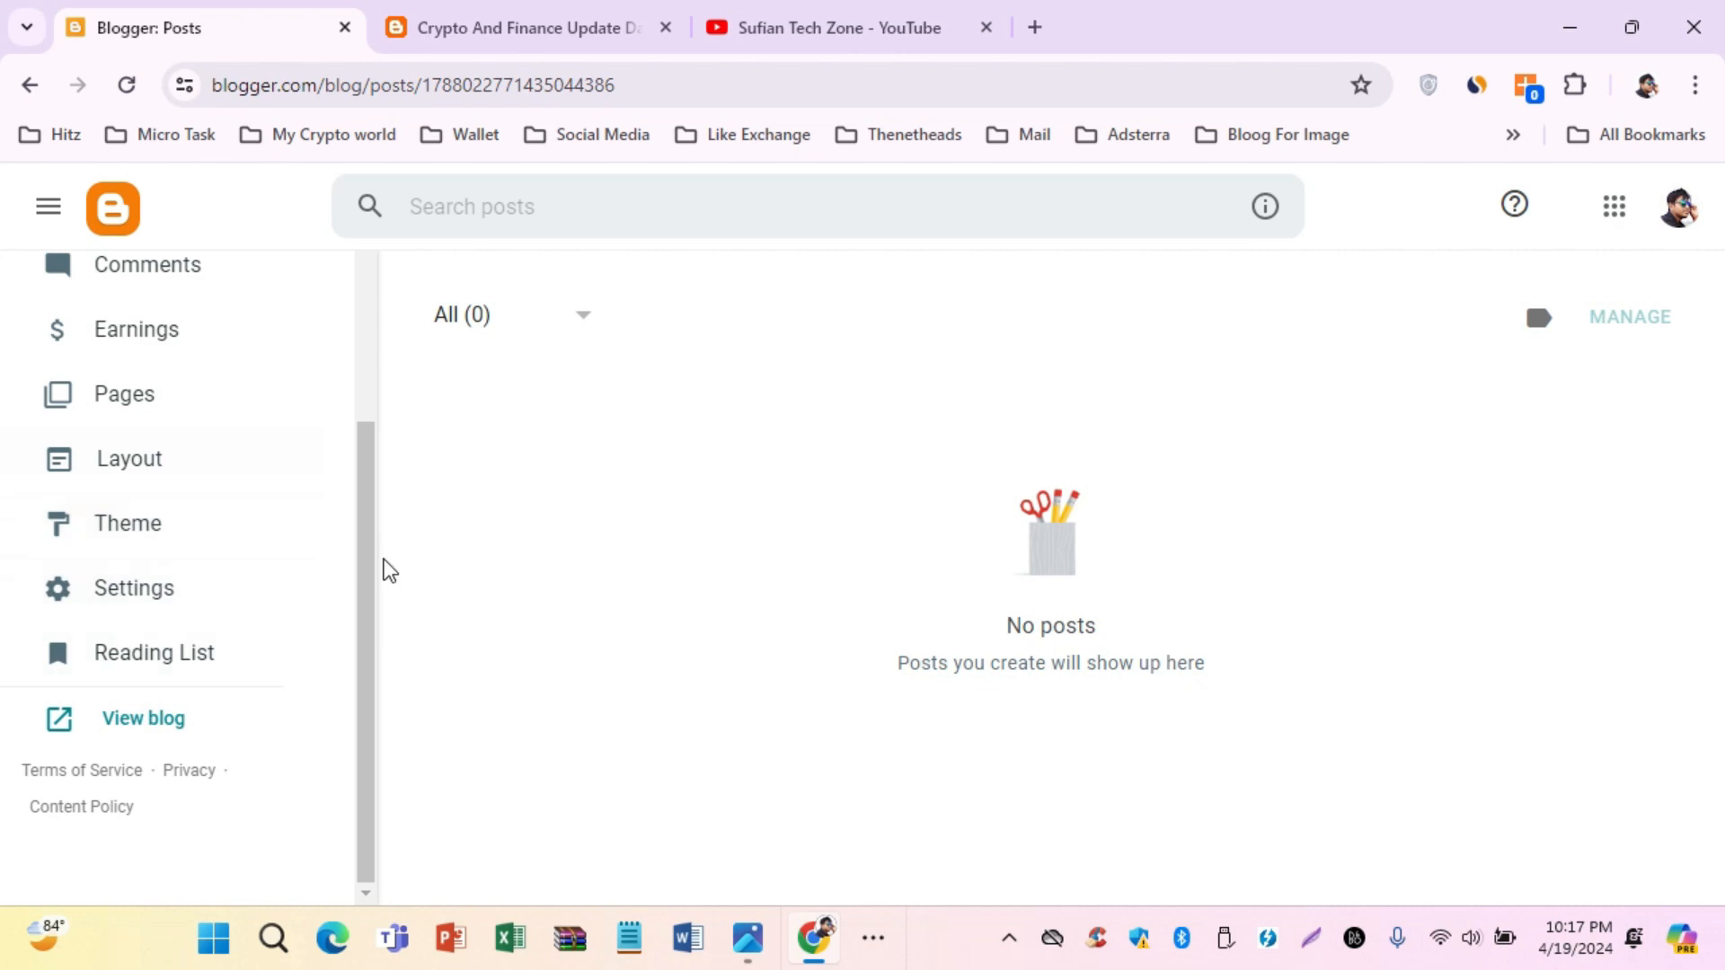
pyautogui.click(163, 530)
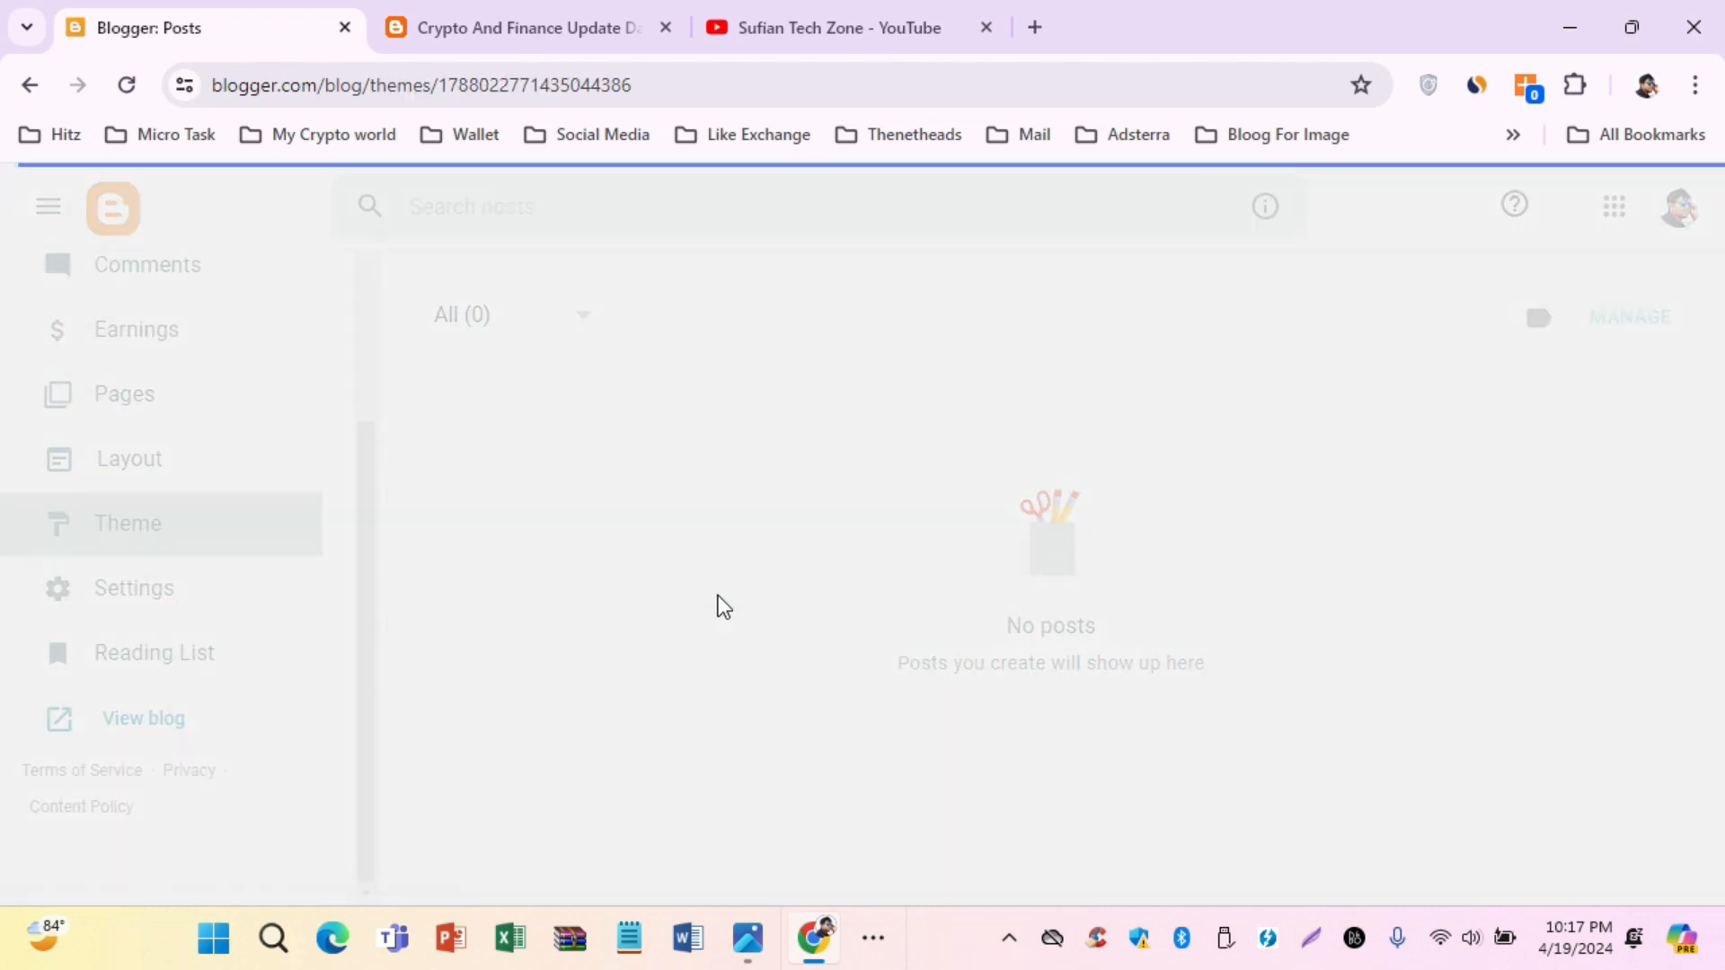
pyautogui.scroll(-10, 665, 536)
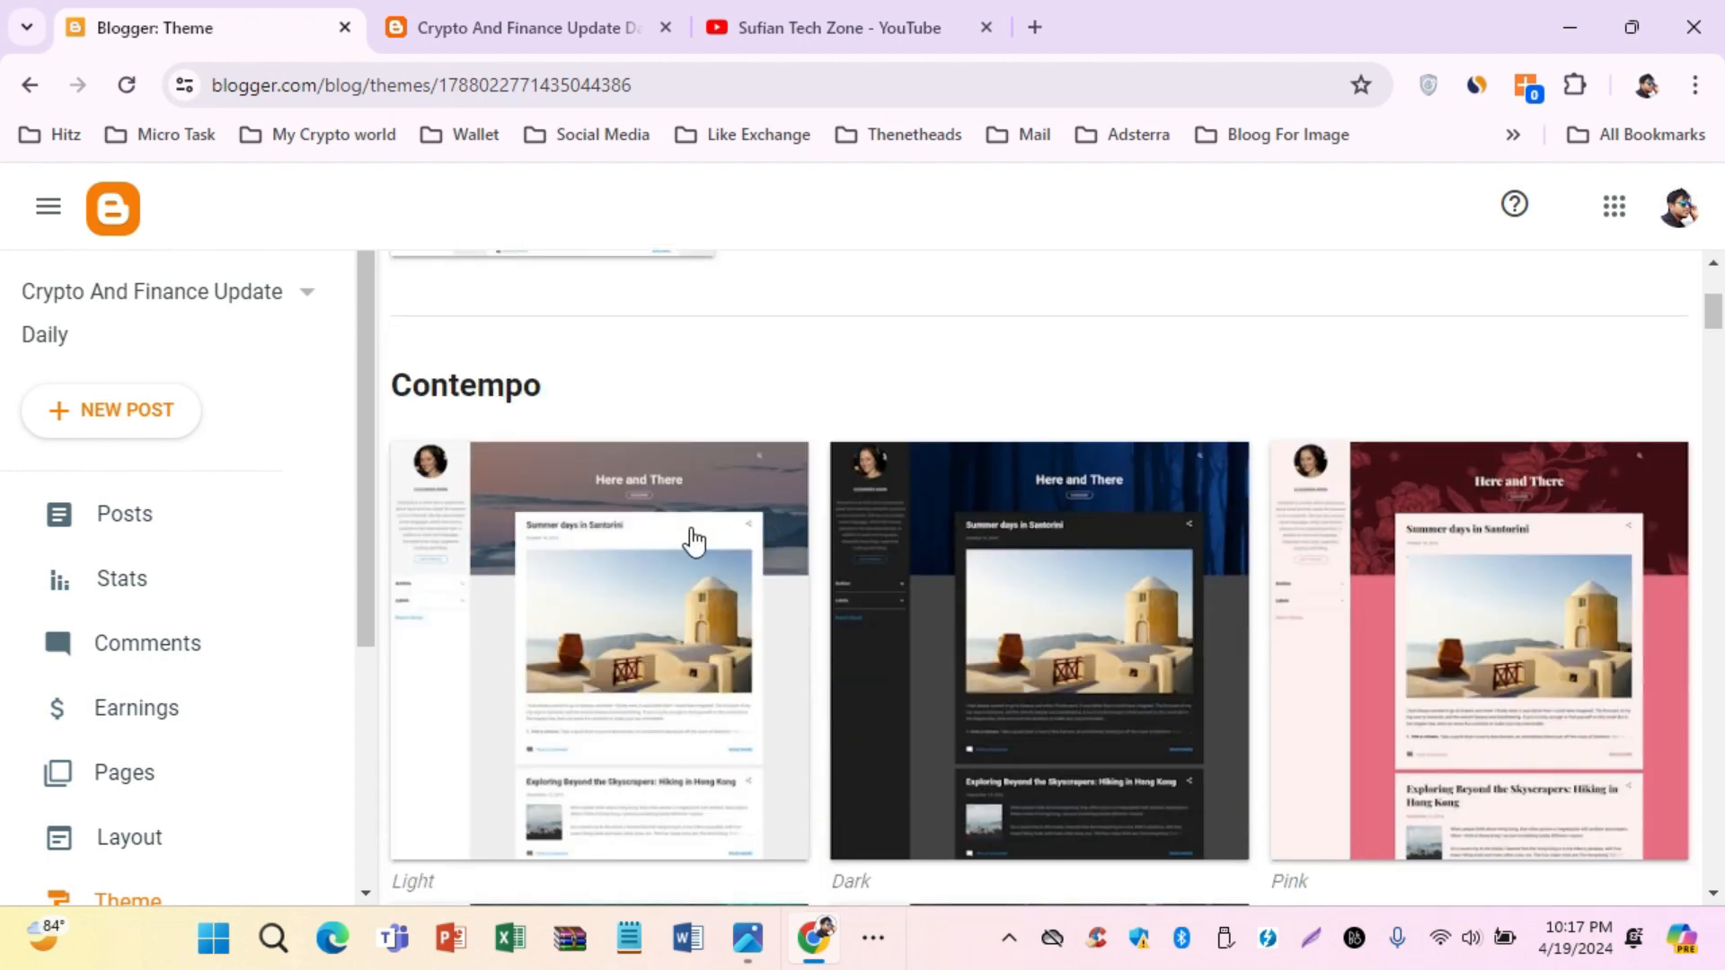
pyautogui.scroll(-15, 742, 545)
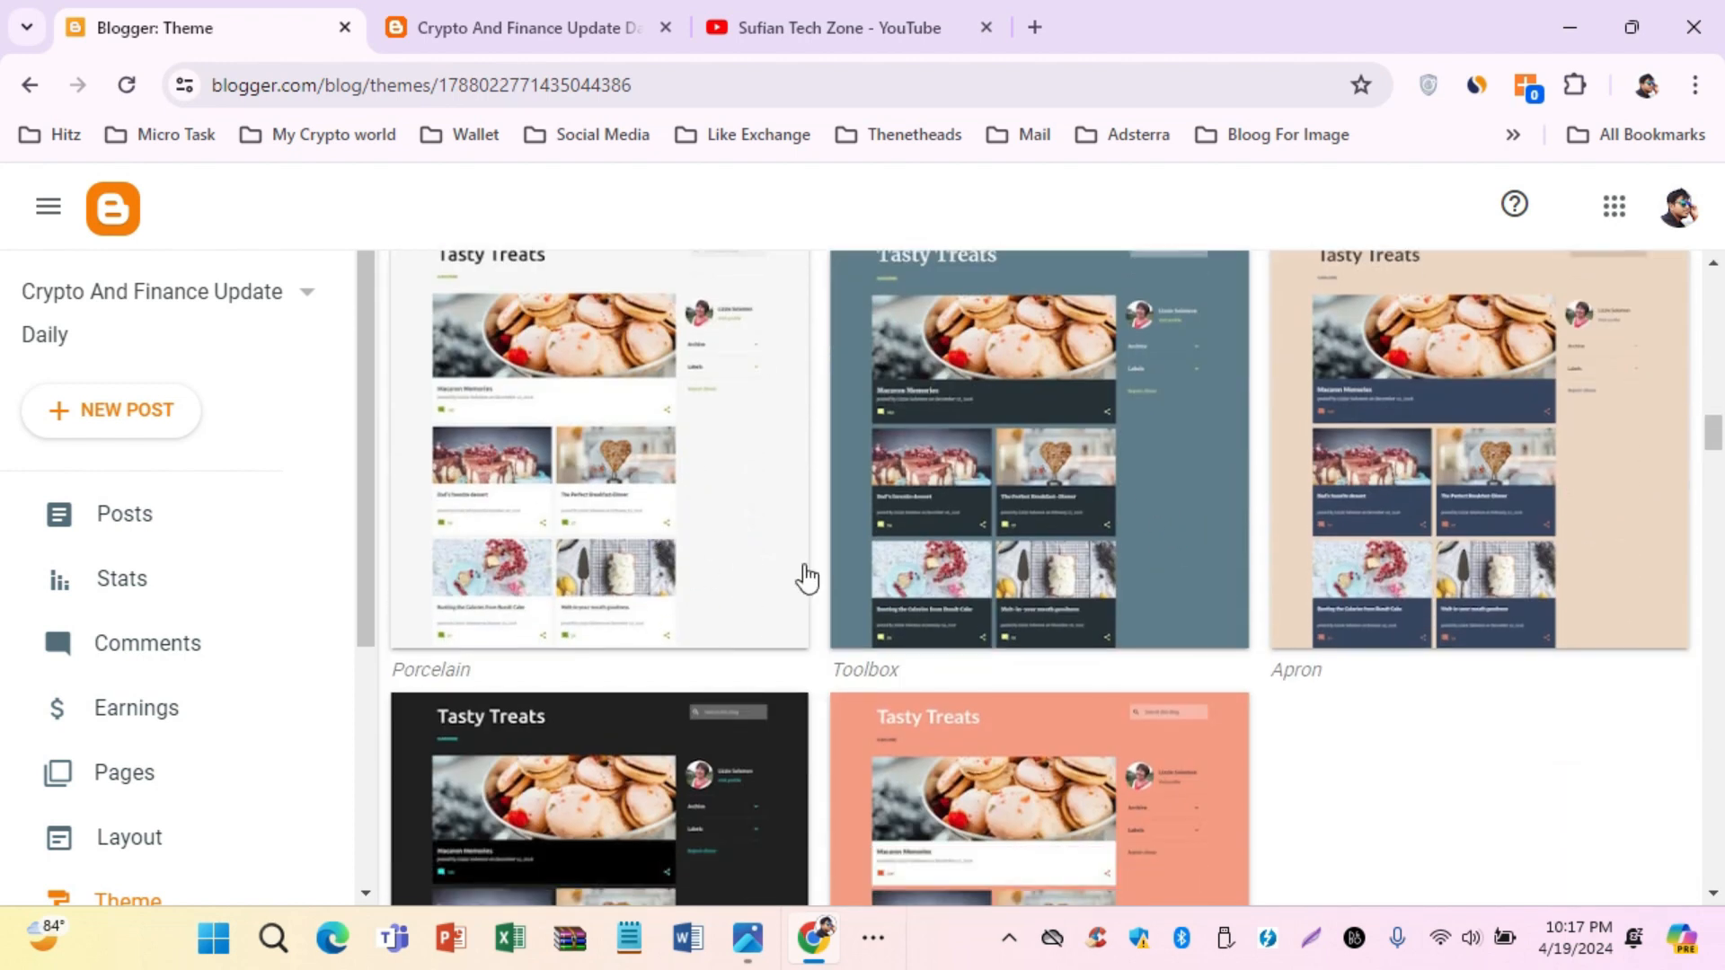
pyautogui.scroll(2, 902, 508)
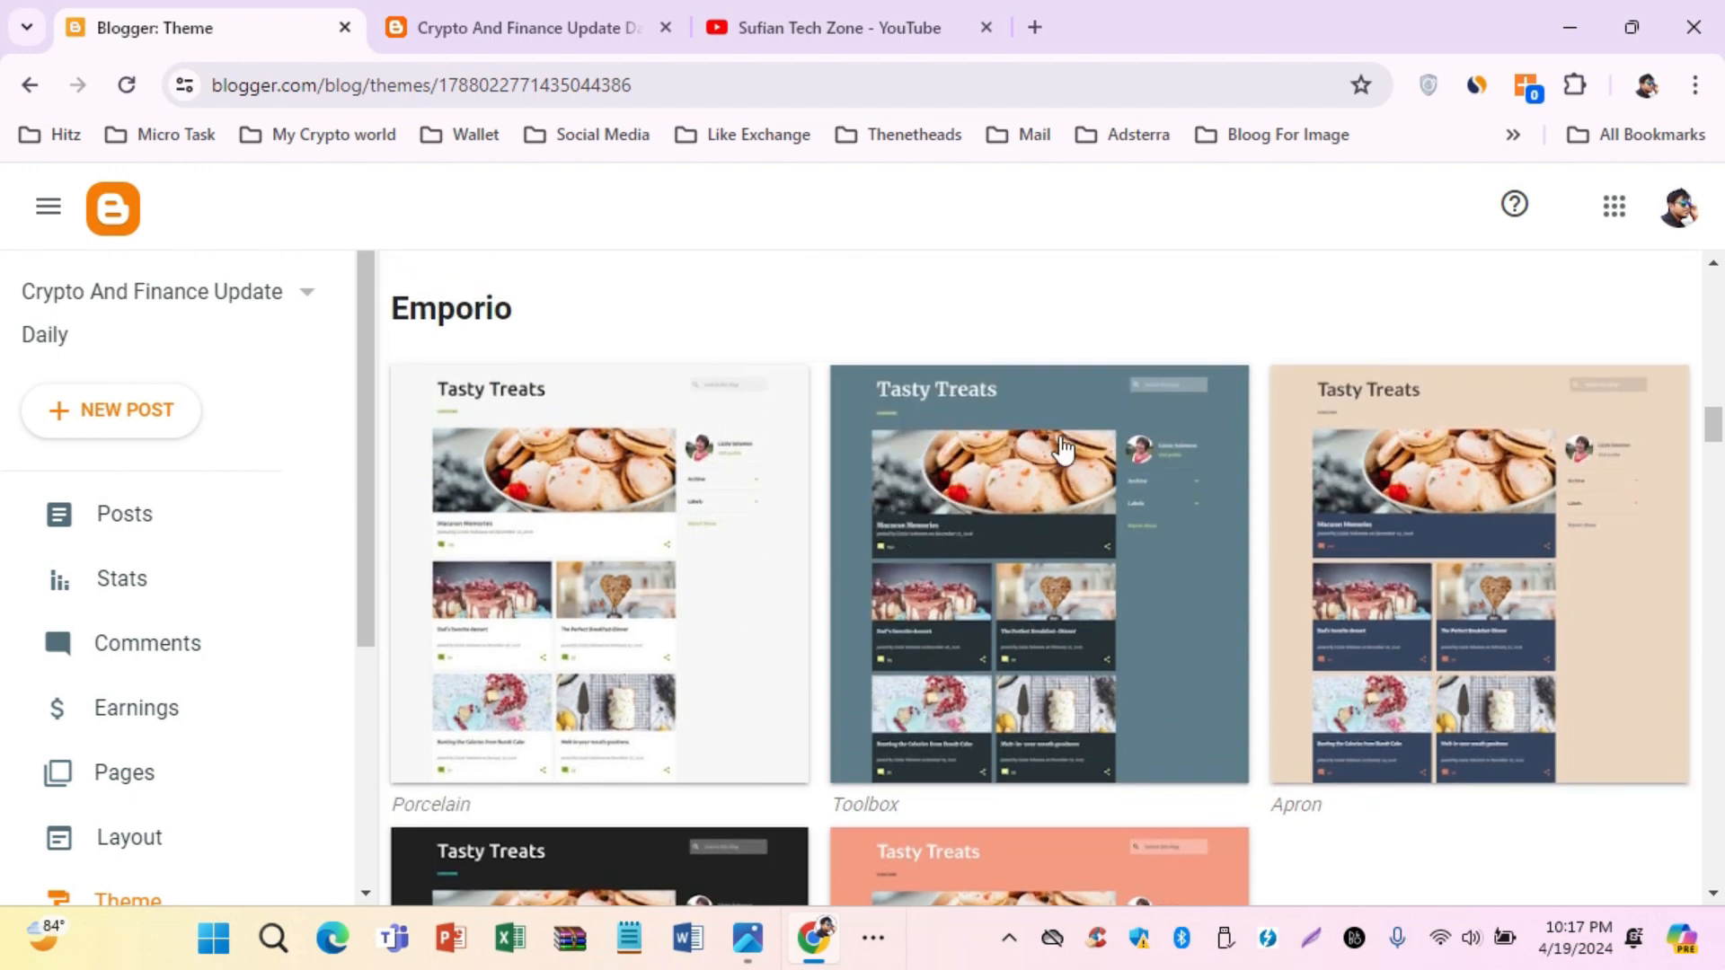
pyautogui.scroll(-2, 996, 486)
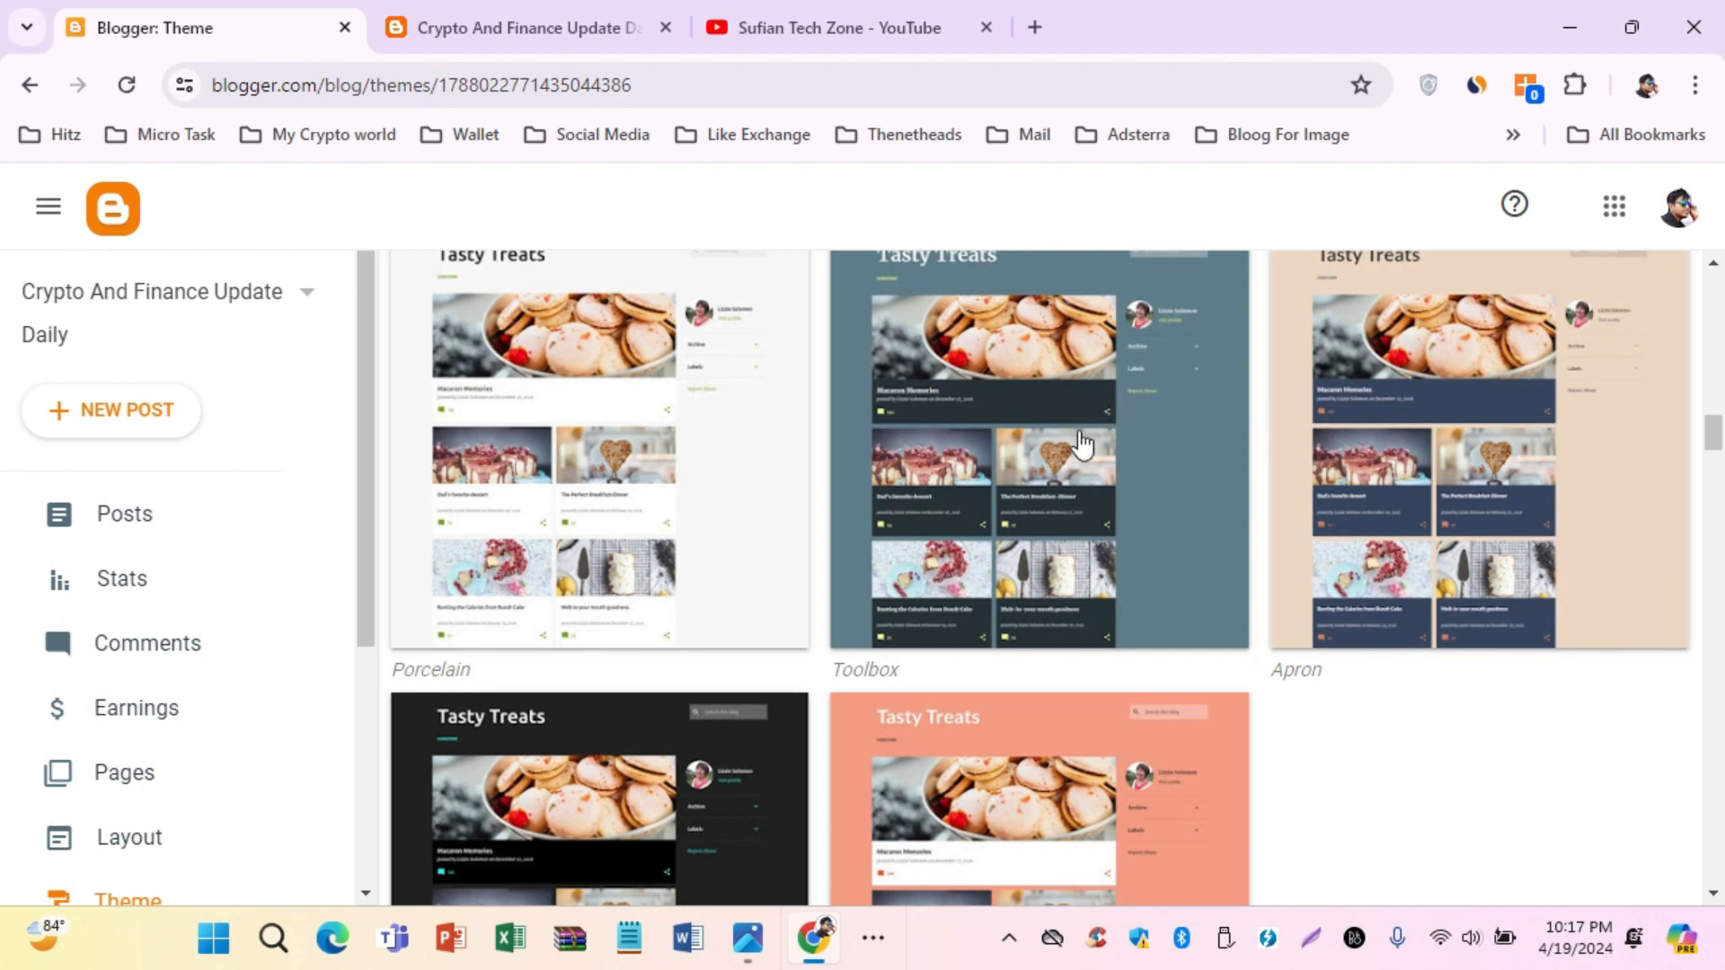
pyautogui.scroll(-3, 1042, 395)
pyautogui.scroll(3, 1042, 396)
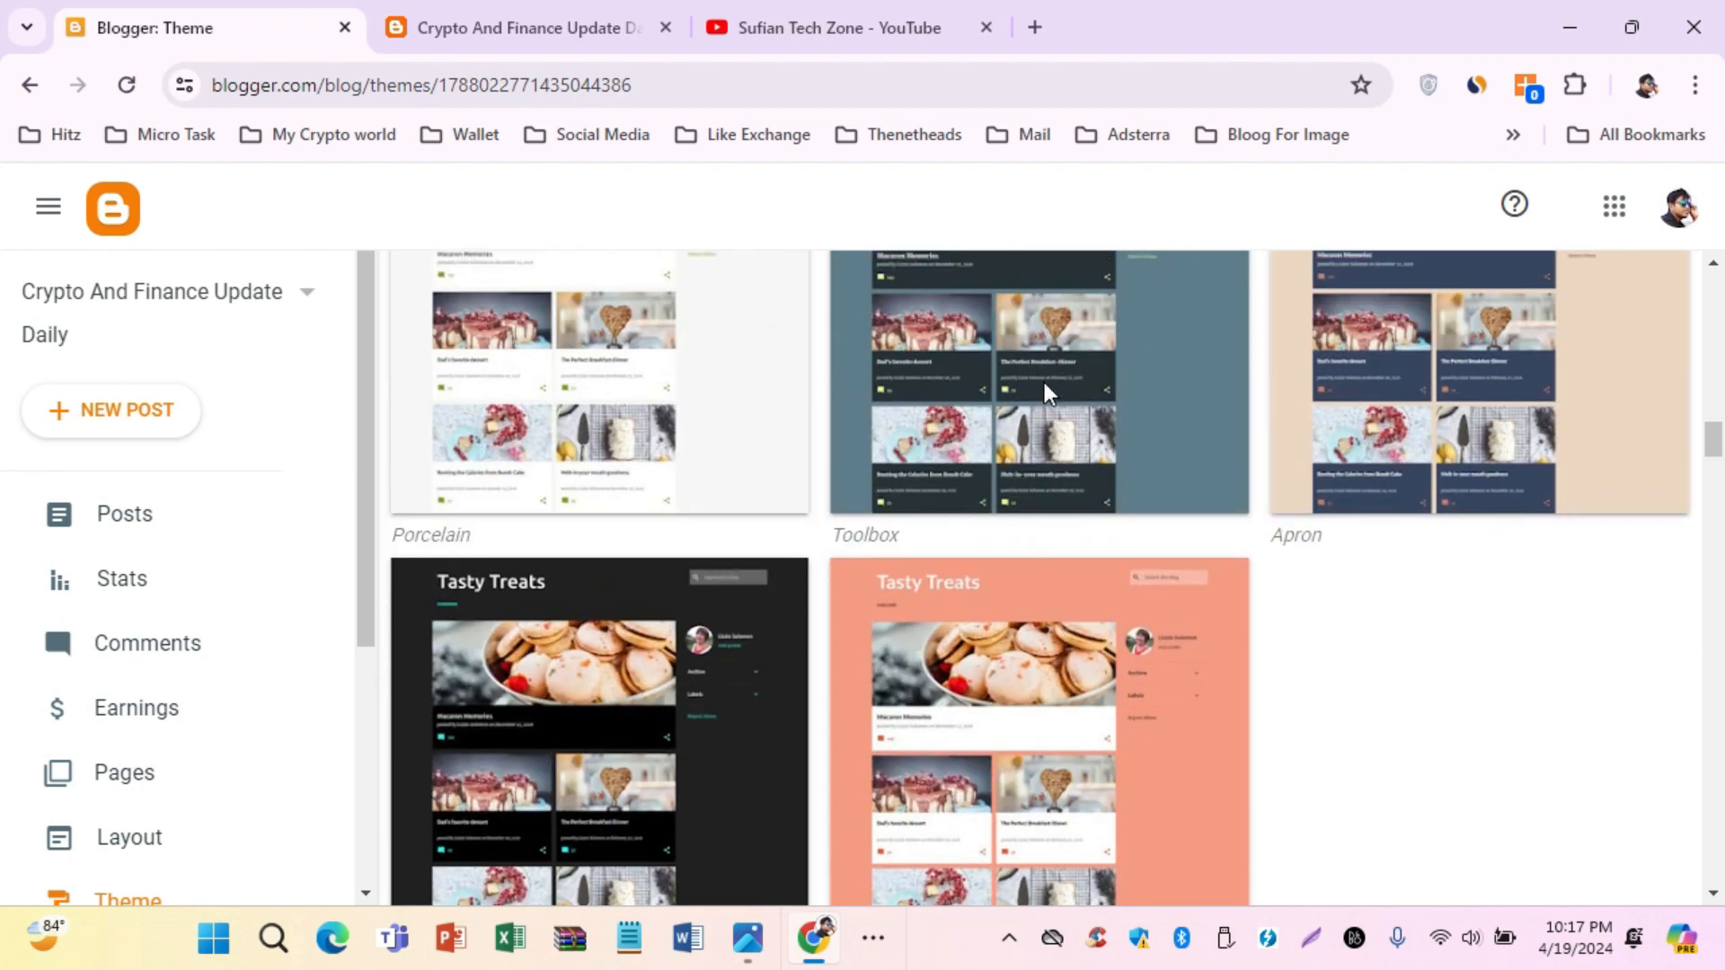
pyautogui.click(1033, 351)
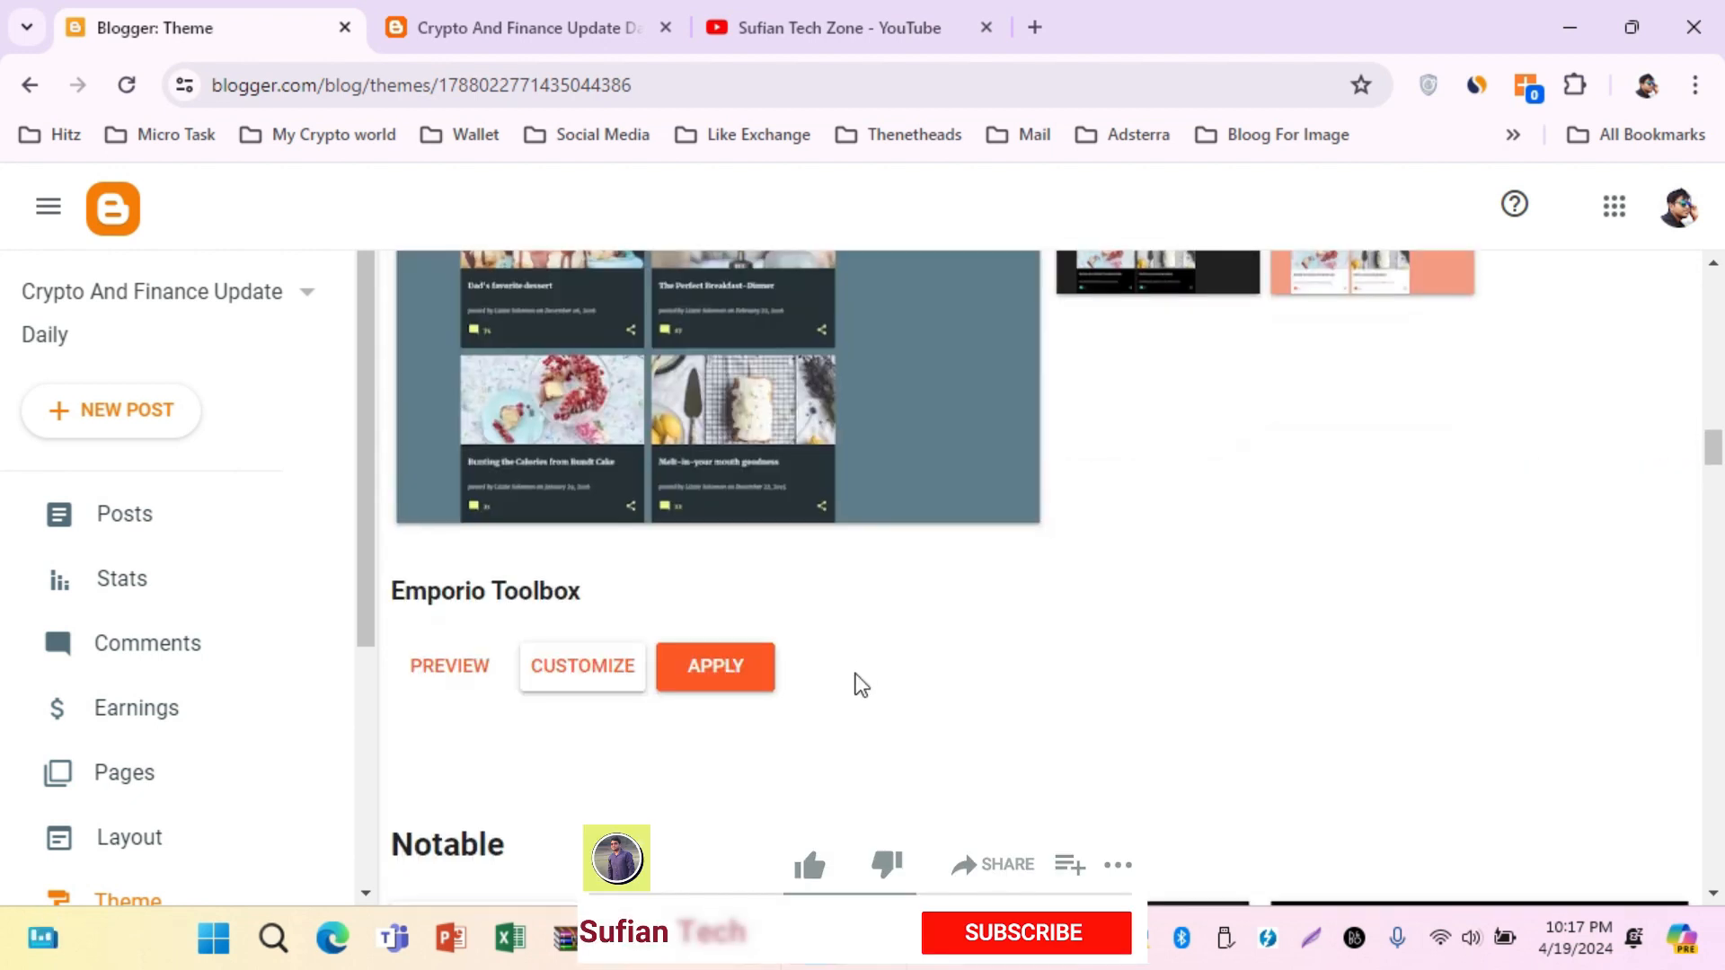
pyautogui.scroll(-4, 855, 672)
pyautogui.scroll(3, 743, 600)
pyautogui.click(716, 534)
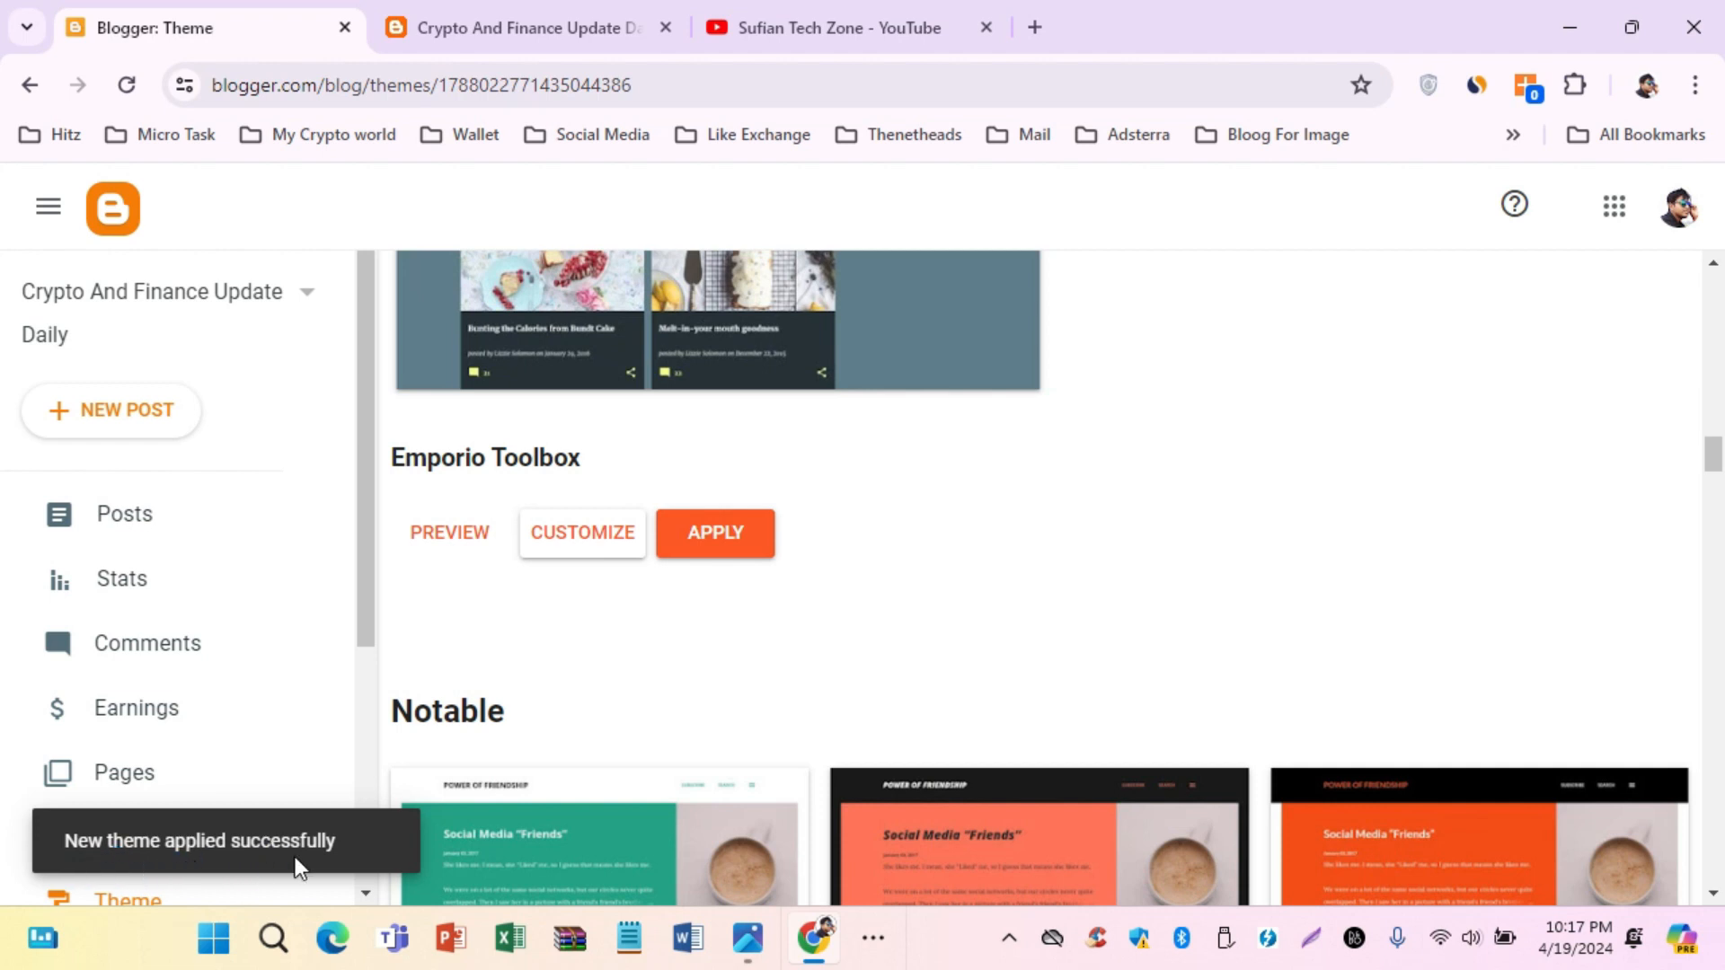
# Reload the blog's public page and examine the applied theme's title header and author profile section
pyautogui.scroll(5, 589, 534)
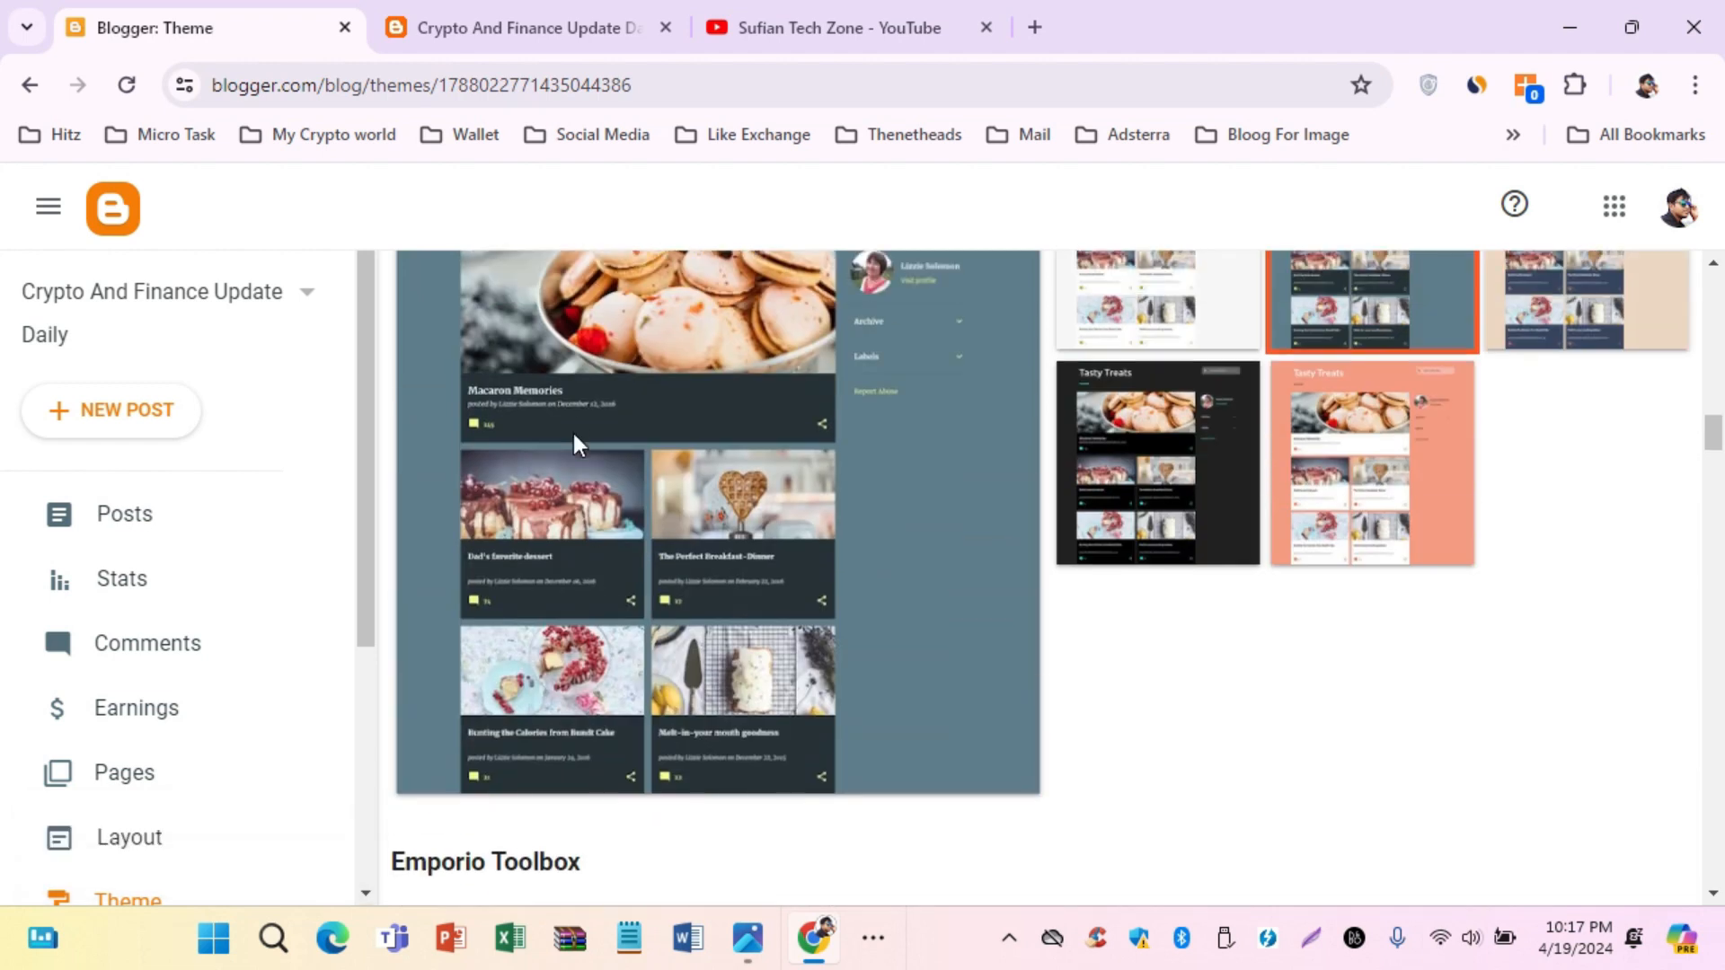
pyautogui.click(585, 18)
pyautogui.click(127, 85)
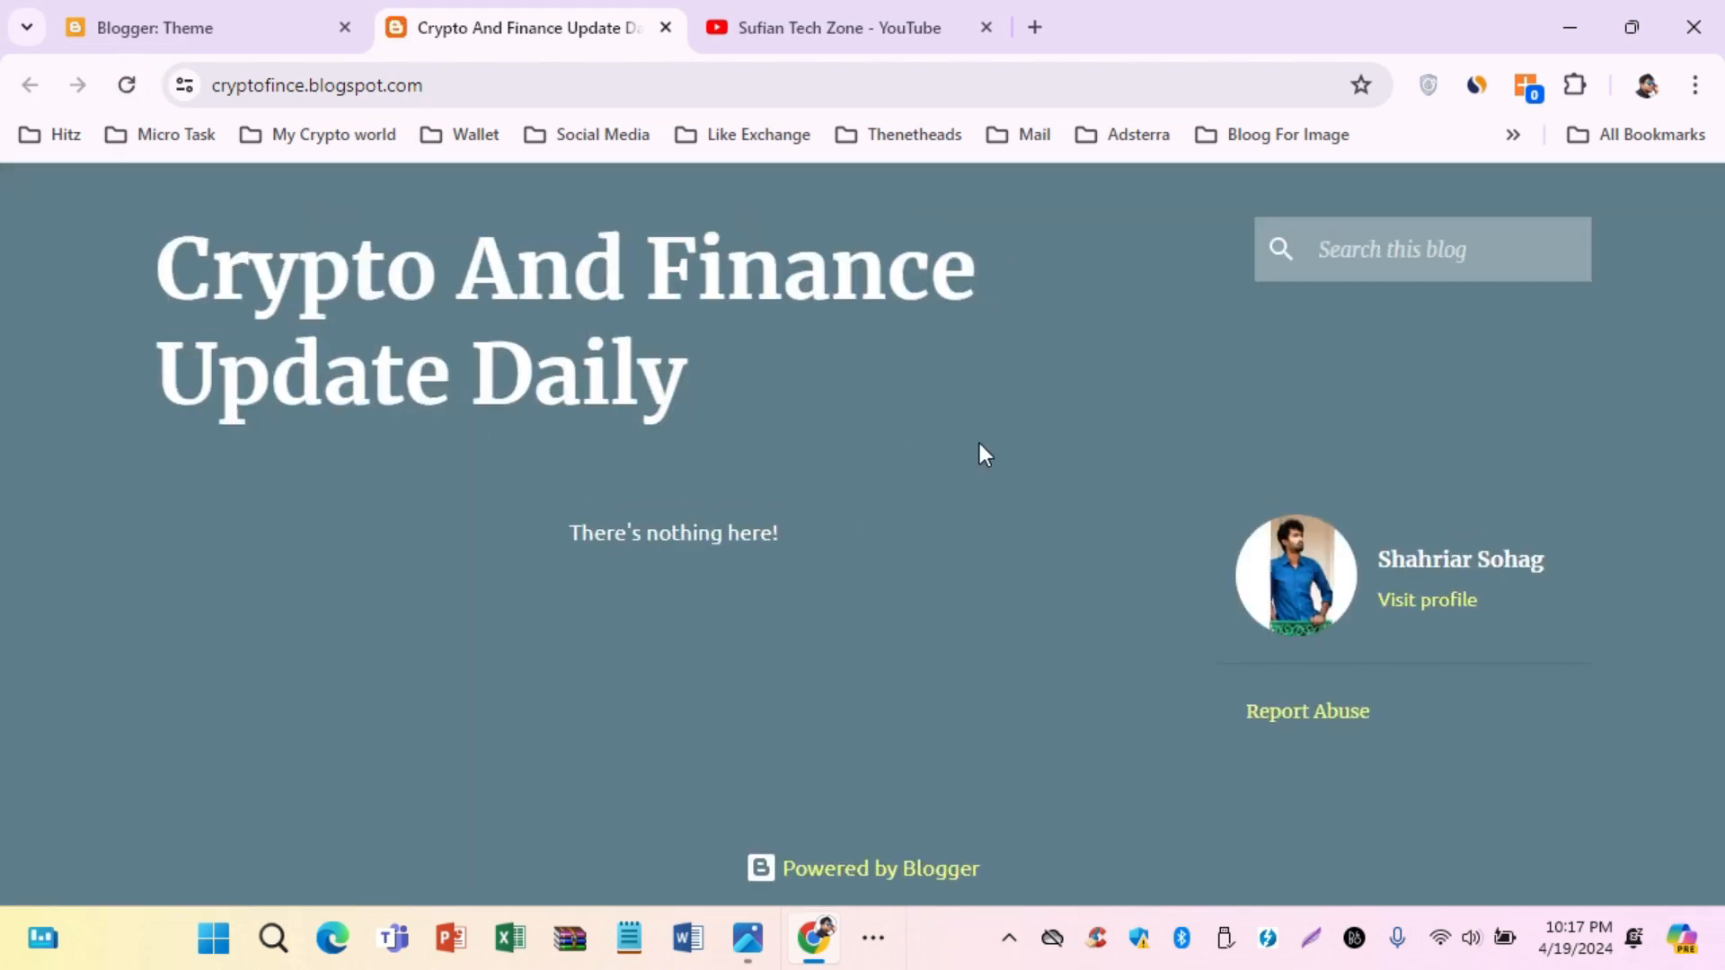
pyautogui.moveTo(192, 269); pyautogui.dragTo(817, 458)
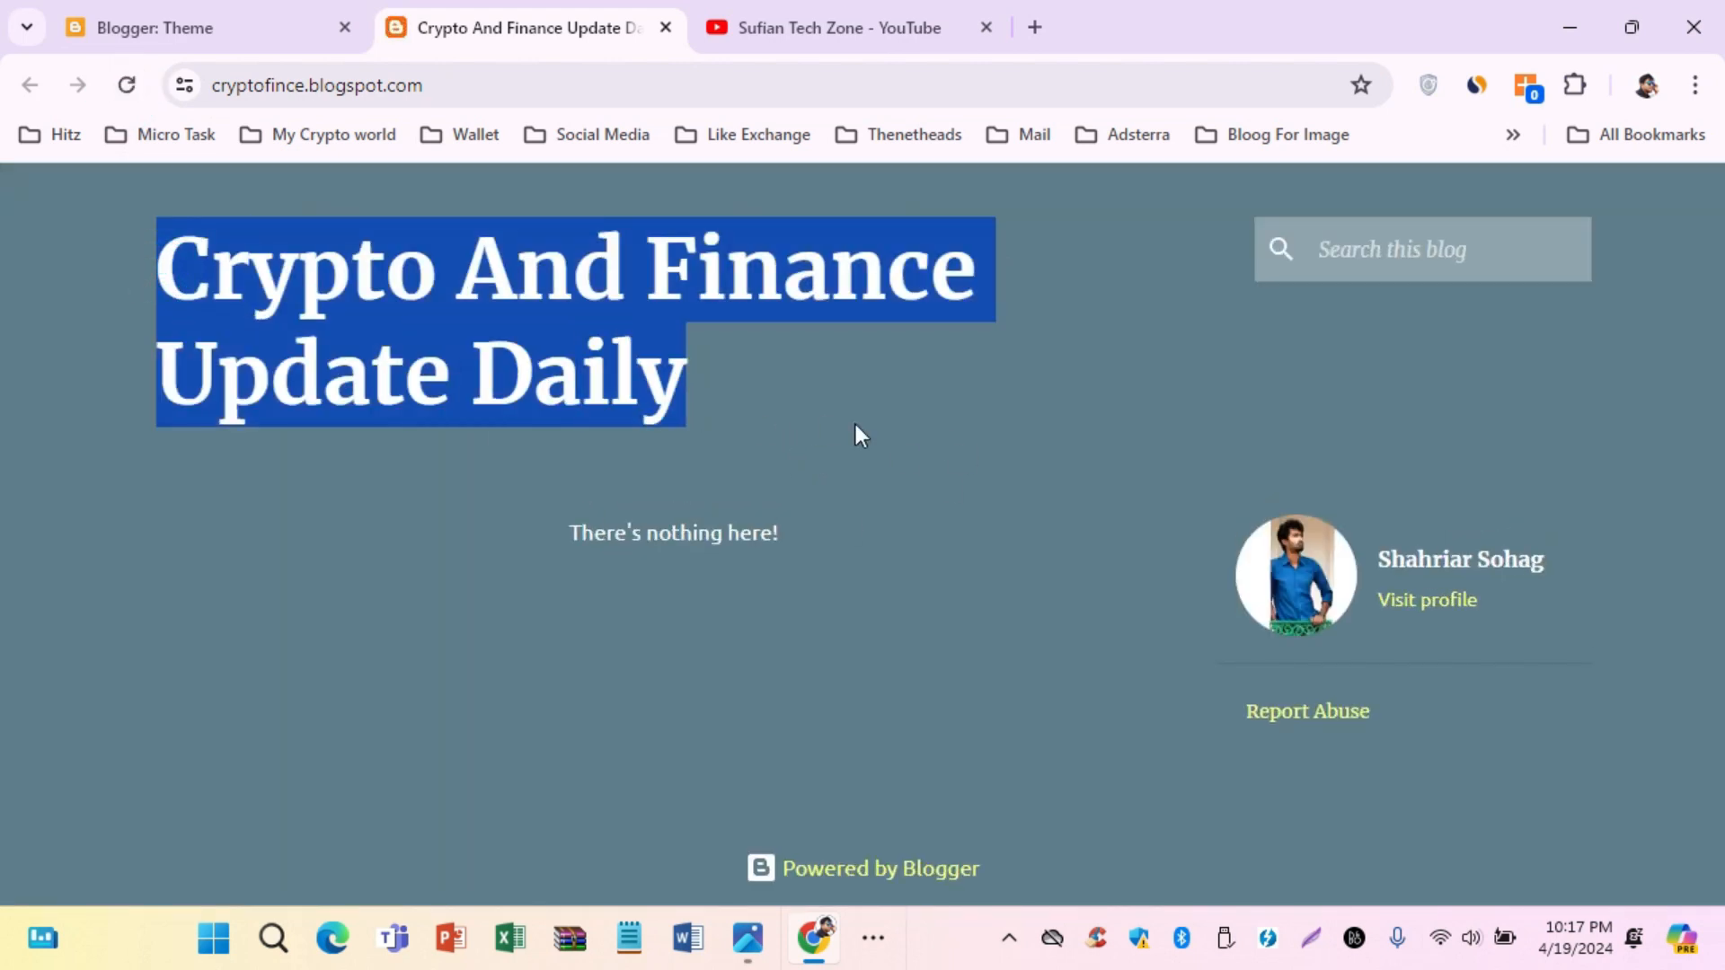
pyautogui.click(516, 351)
pyautogui.click(319, 346)
pyautogui.moveTo(1621, 562); pyautogui.dragTo(1390, 564)
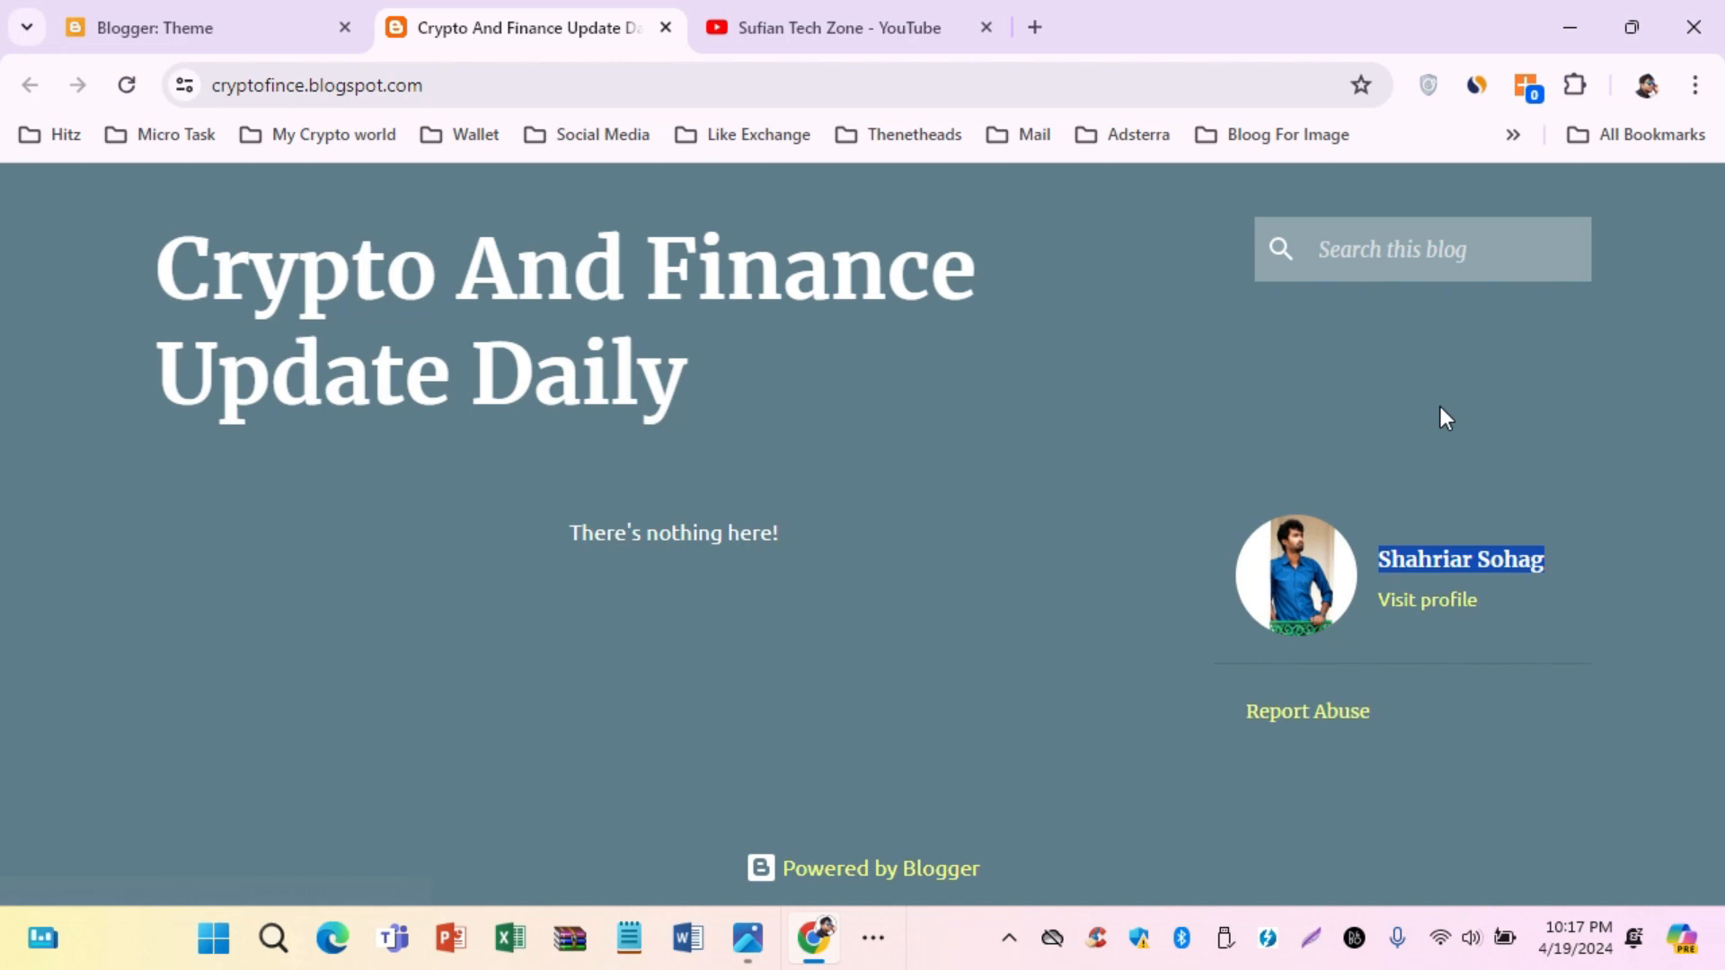
pyautogui.click(1155, 428)
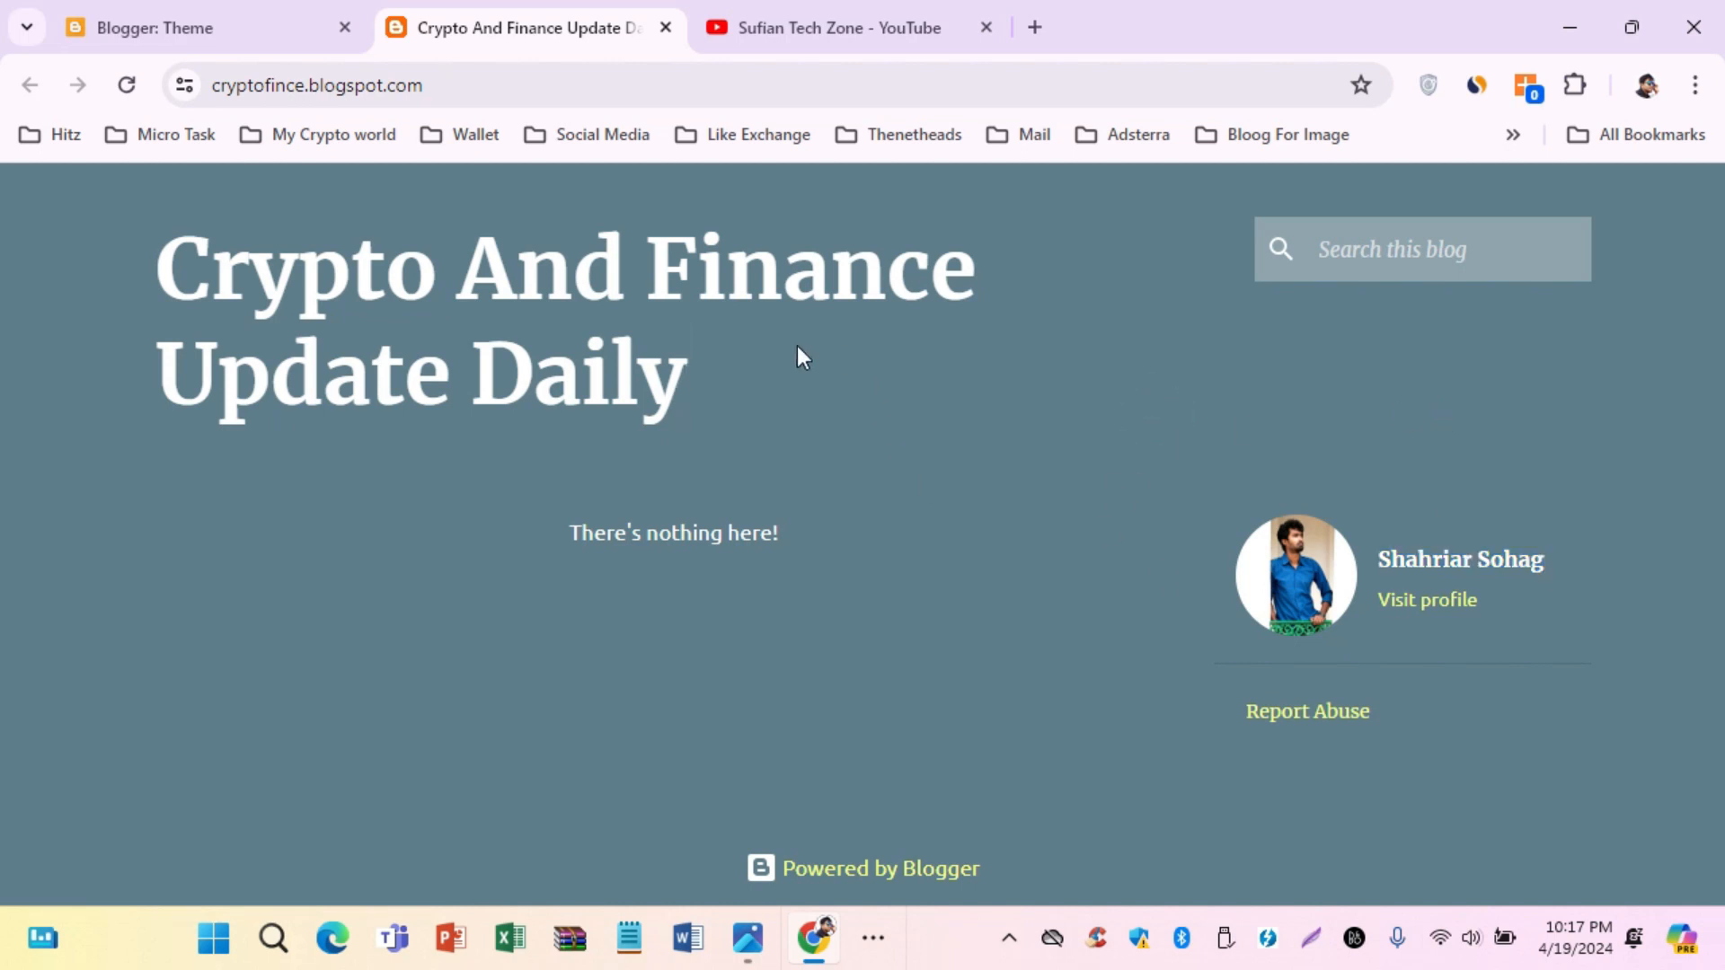
pyautogui.moveTo(1560, 567); pyautogui.dragTo(1404, 560)
pyautogui.moveTo(162, 281); pyautogui.dragTo(926, 418)
pyautogui.click(929, 423)
# Check the workflow diagram image in Photos, and return to the blog's public page to review its title
pyautogui.click(751, 950)
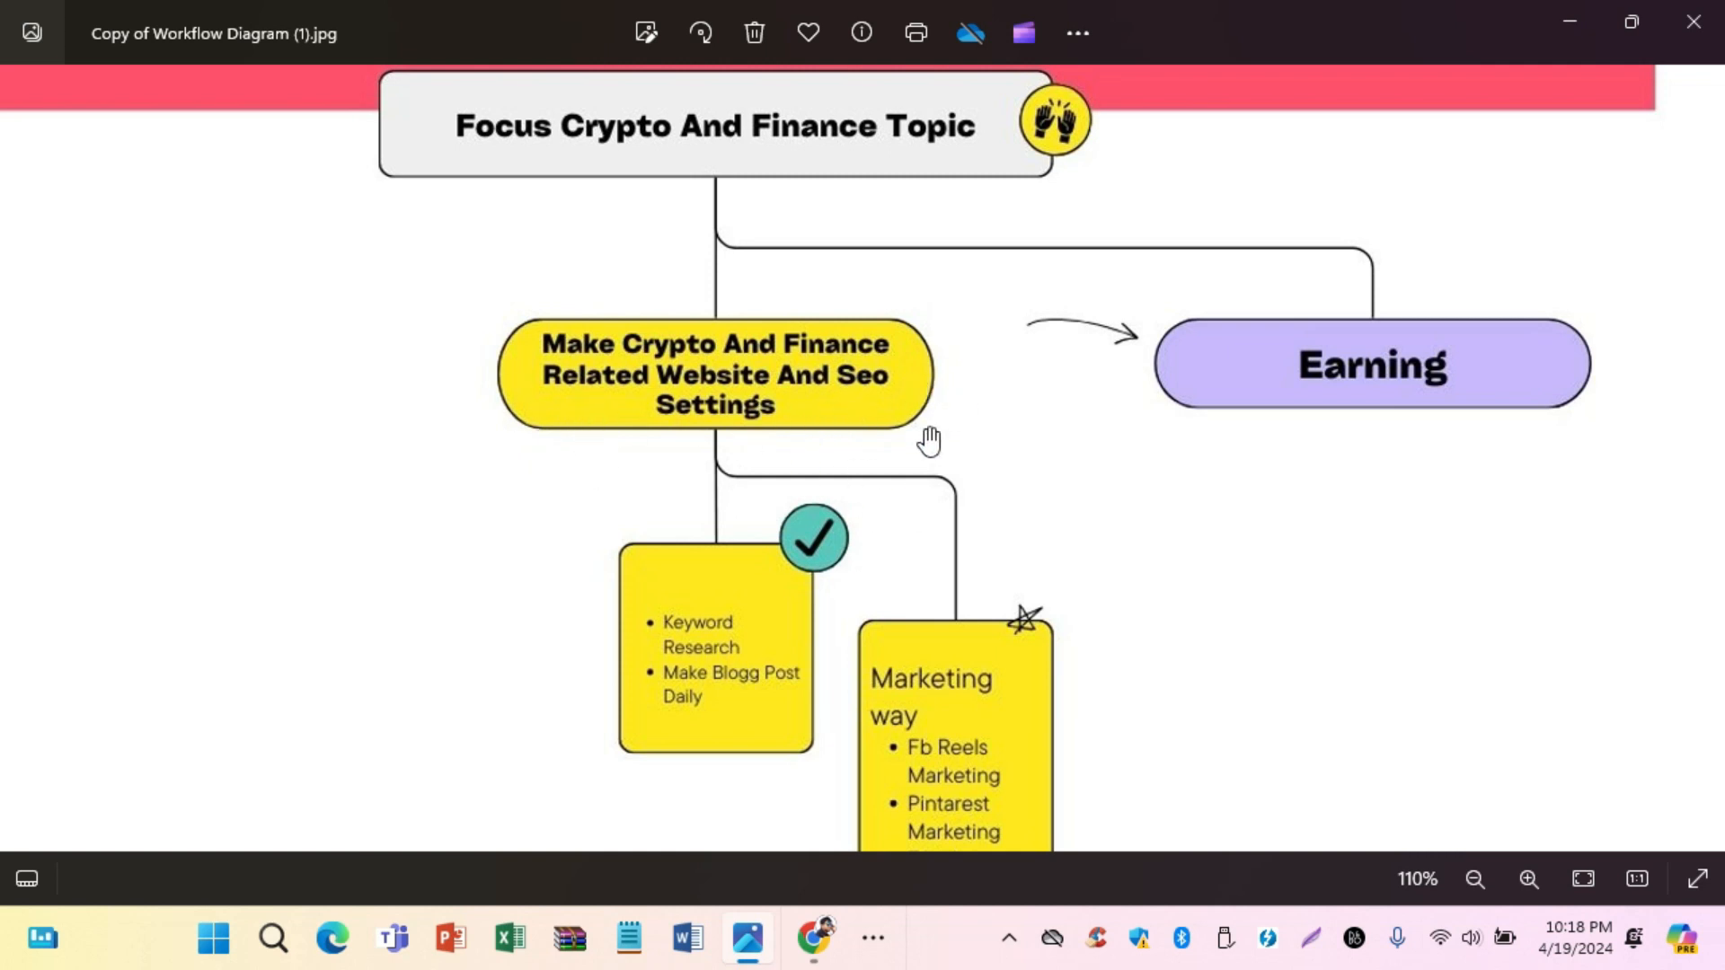
pyautogui.click(1570, 22)
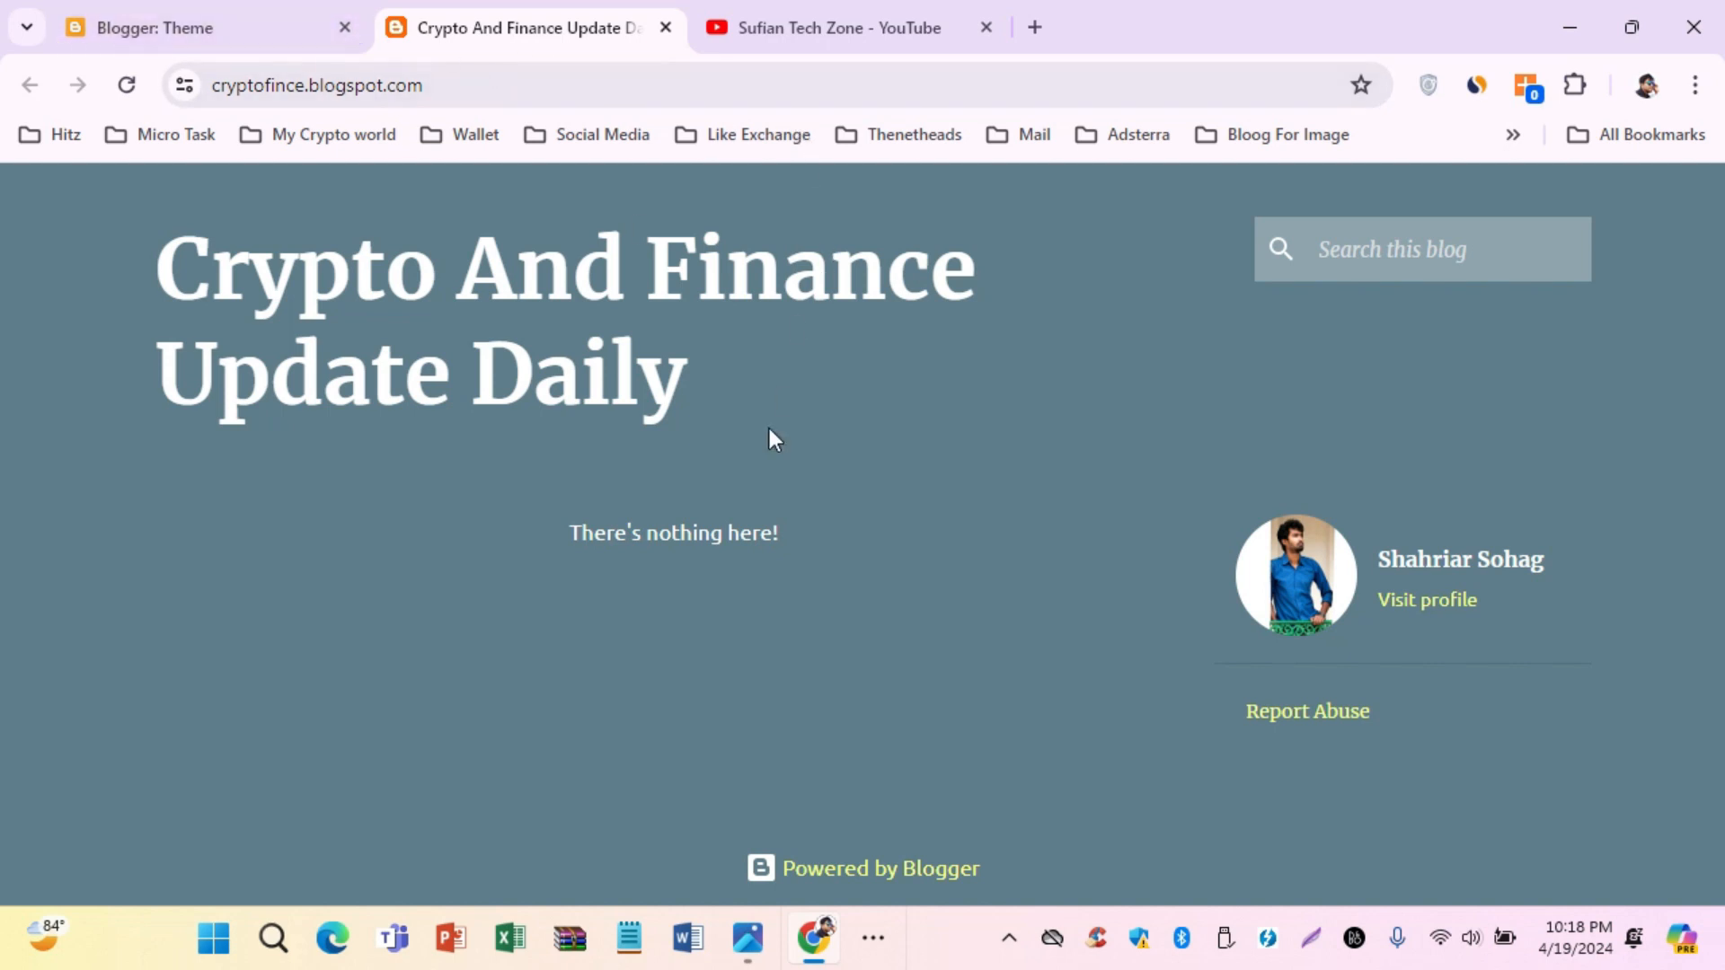
pyautogui.moveTo(142, 271); pyautogui.dragTo(802, 414)
pyautogui.click(802, 414)
# Browse the Sufian Tech Zone channel's videos on YouTube for the Blogger advanced SEO settings tutorial
pyautogui.click(910, 20)
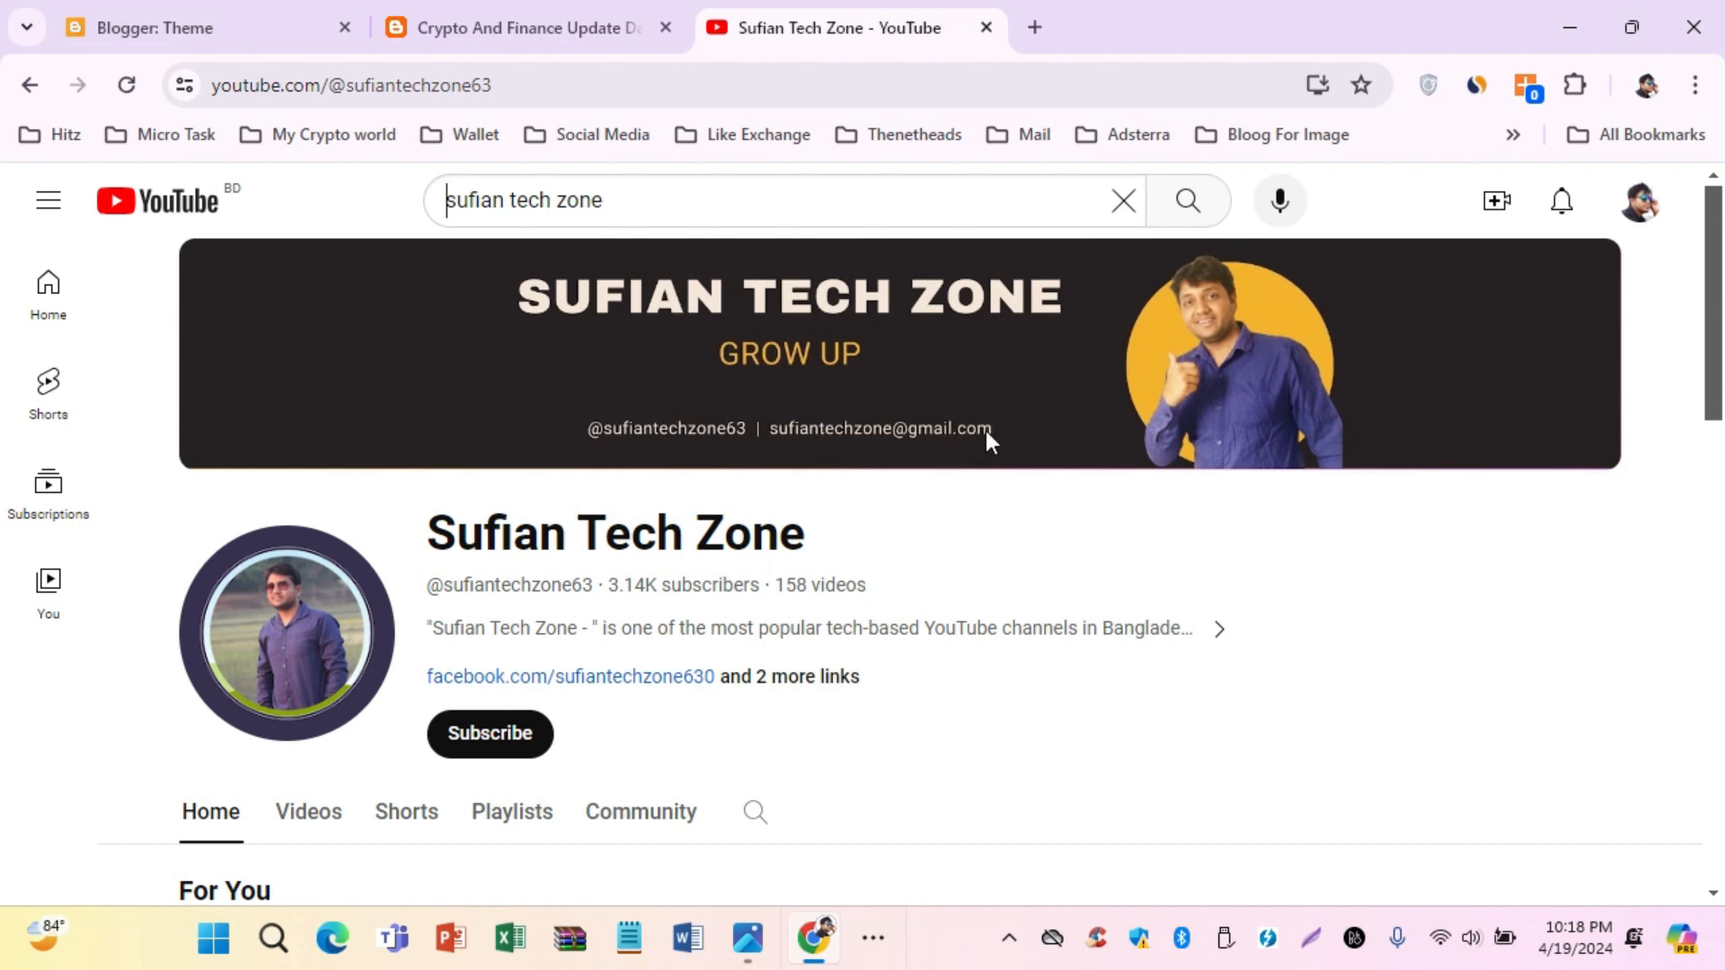
pyautogui.scroll(-4, 775, 494)
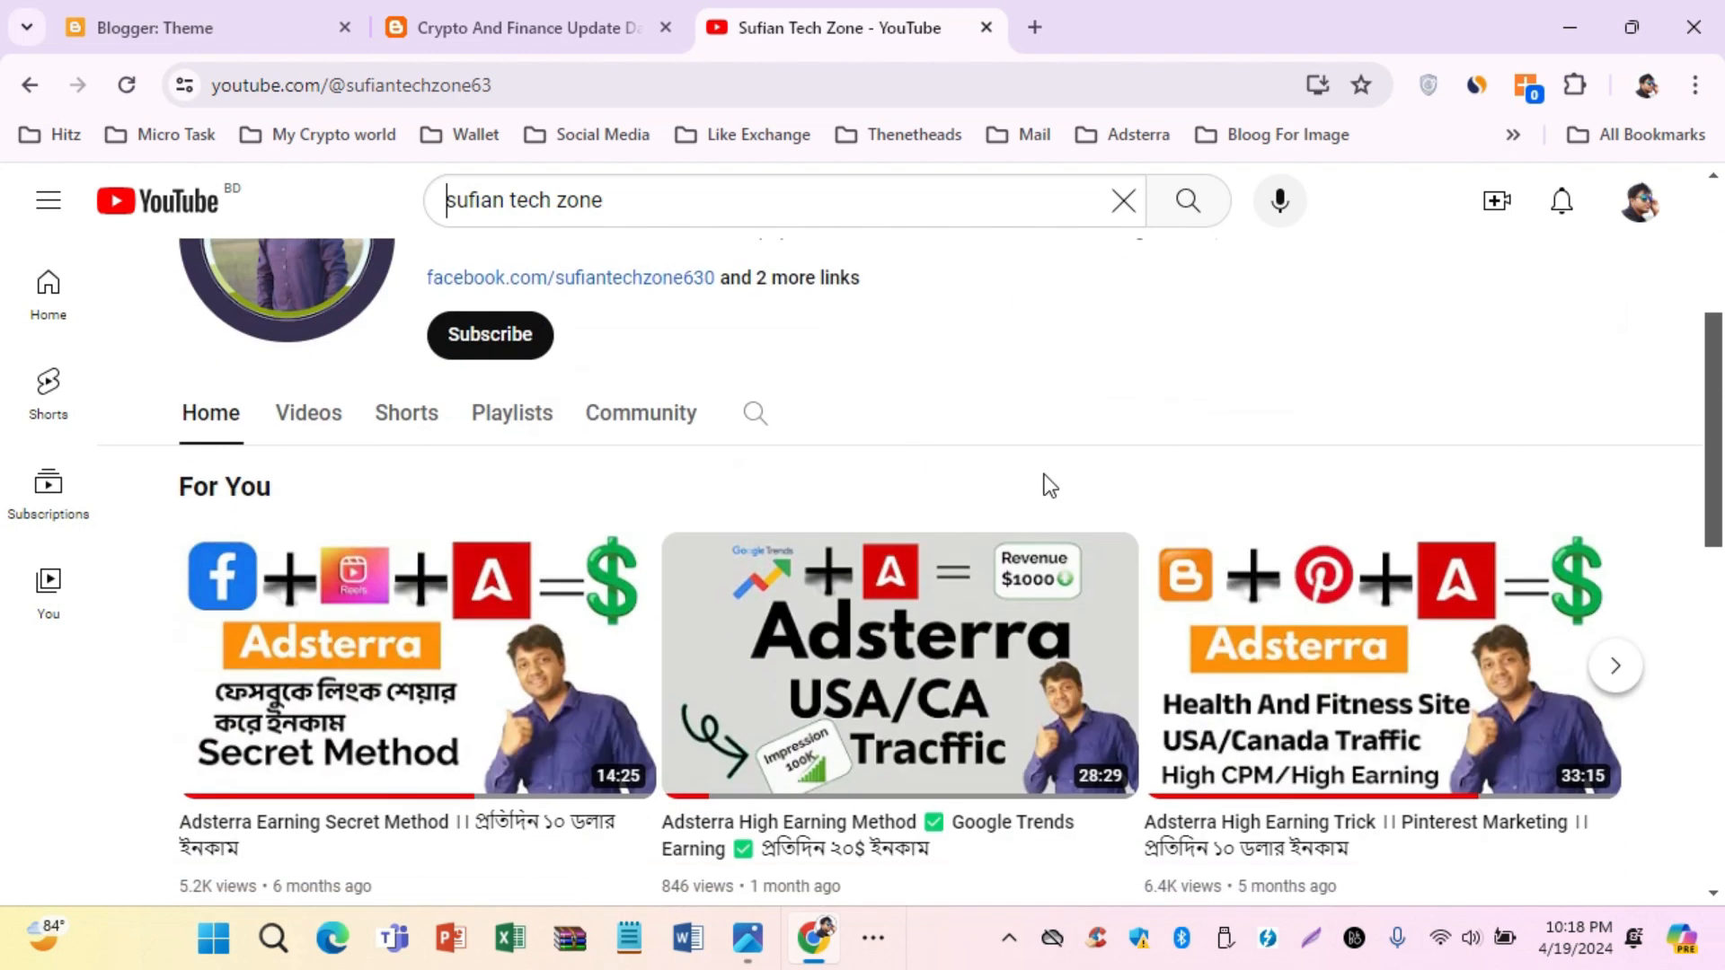
pyautogui.click(310, 413)
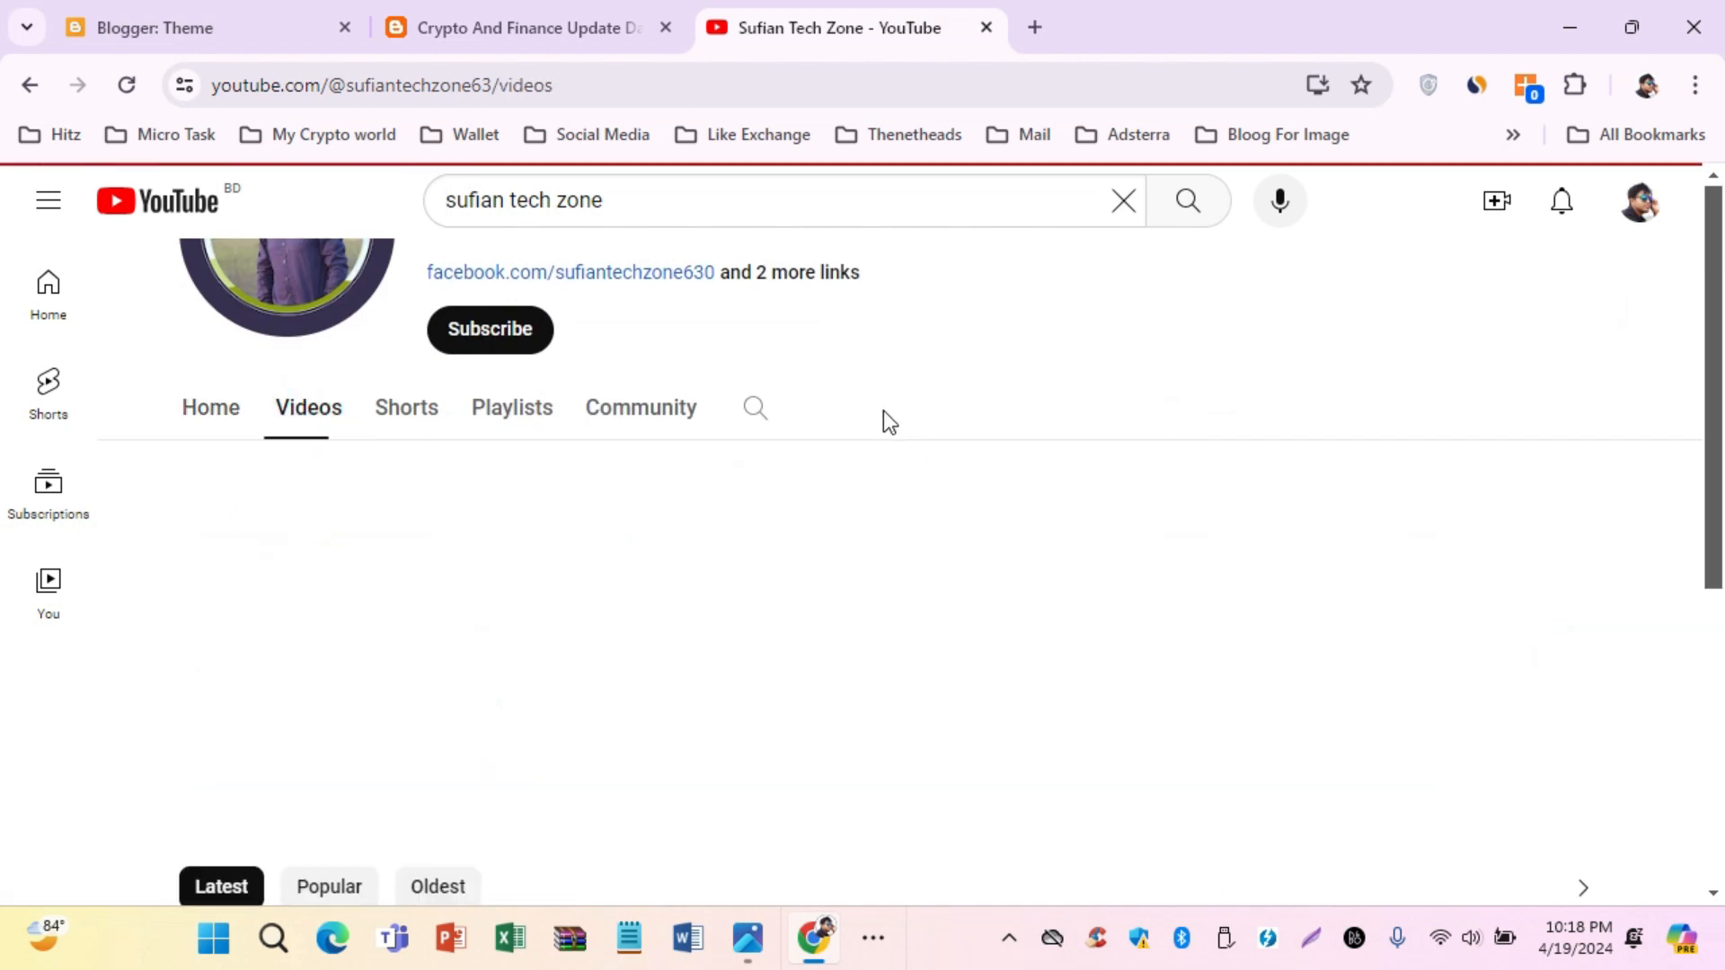
pyautogui.scroll(-4, 1483, 485)
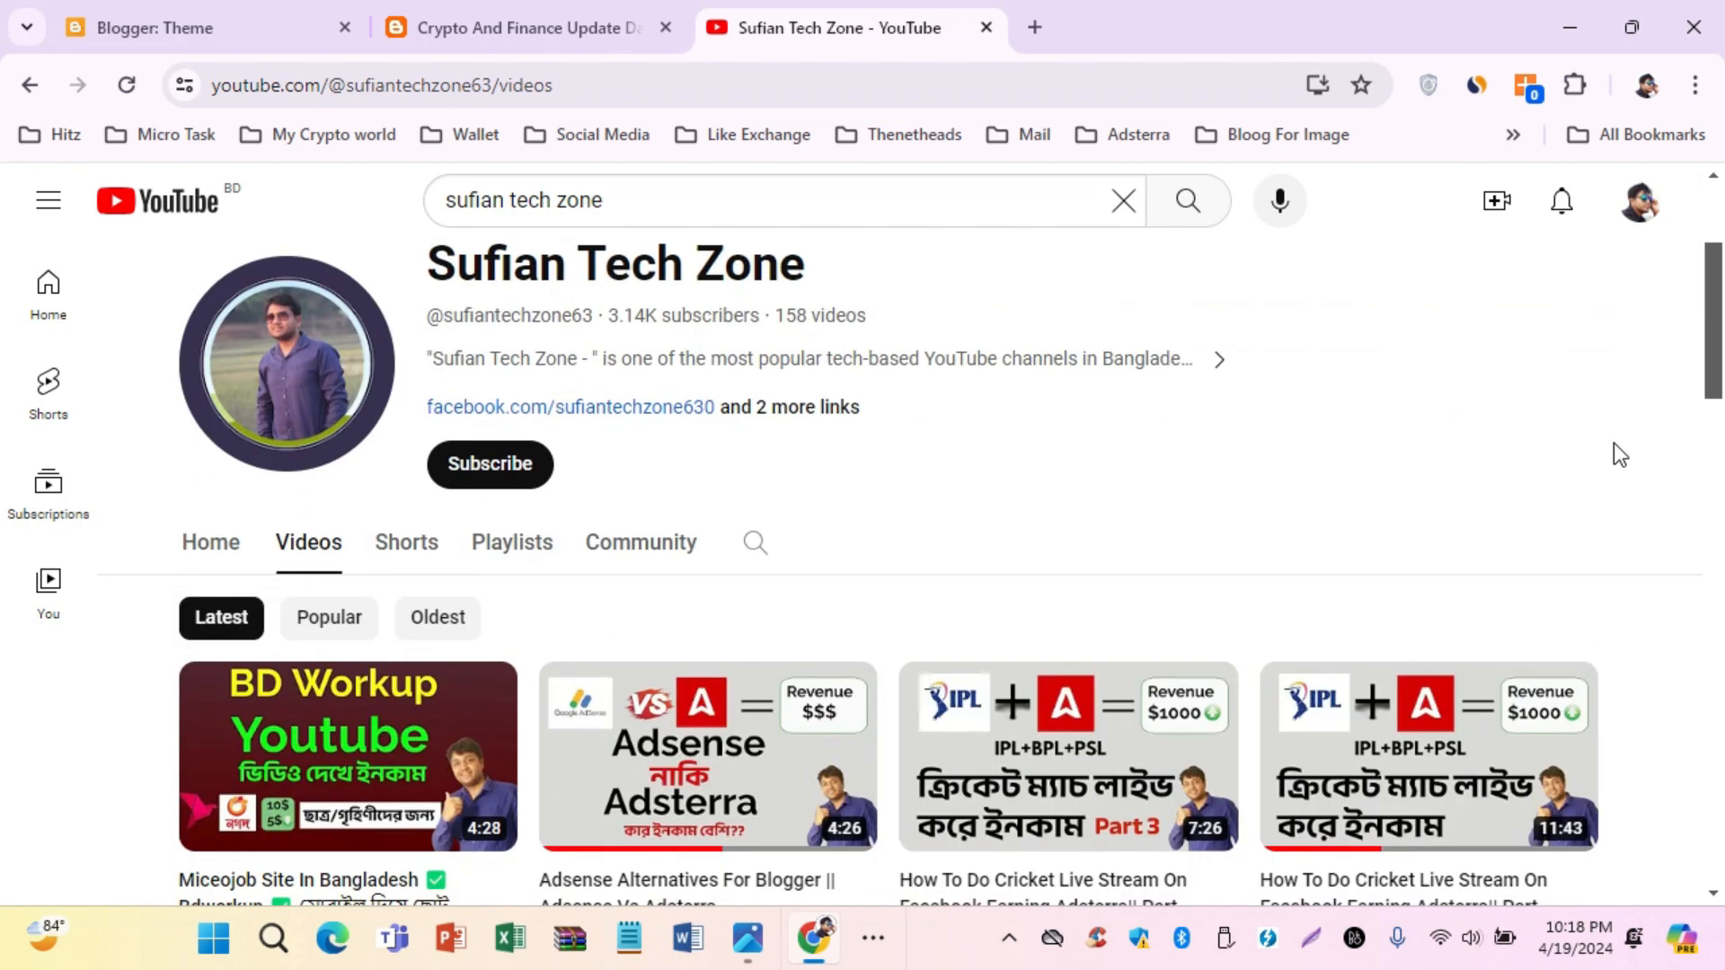
pyautogui.scroll(-3, 1033, 427)
pyautogui.scroll(-10, 1679, 435)
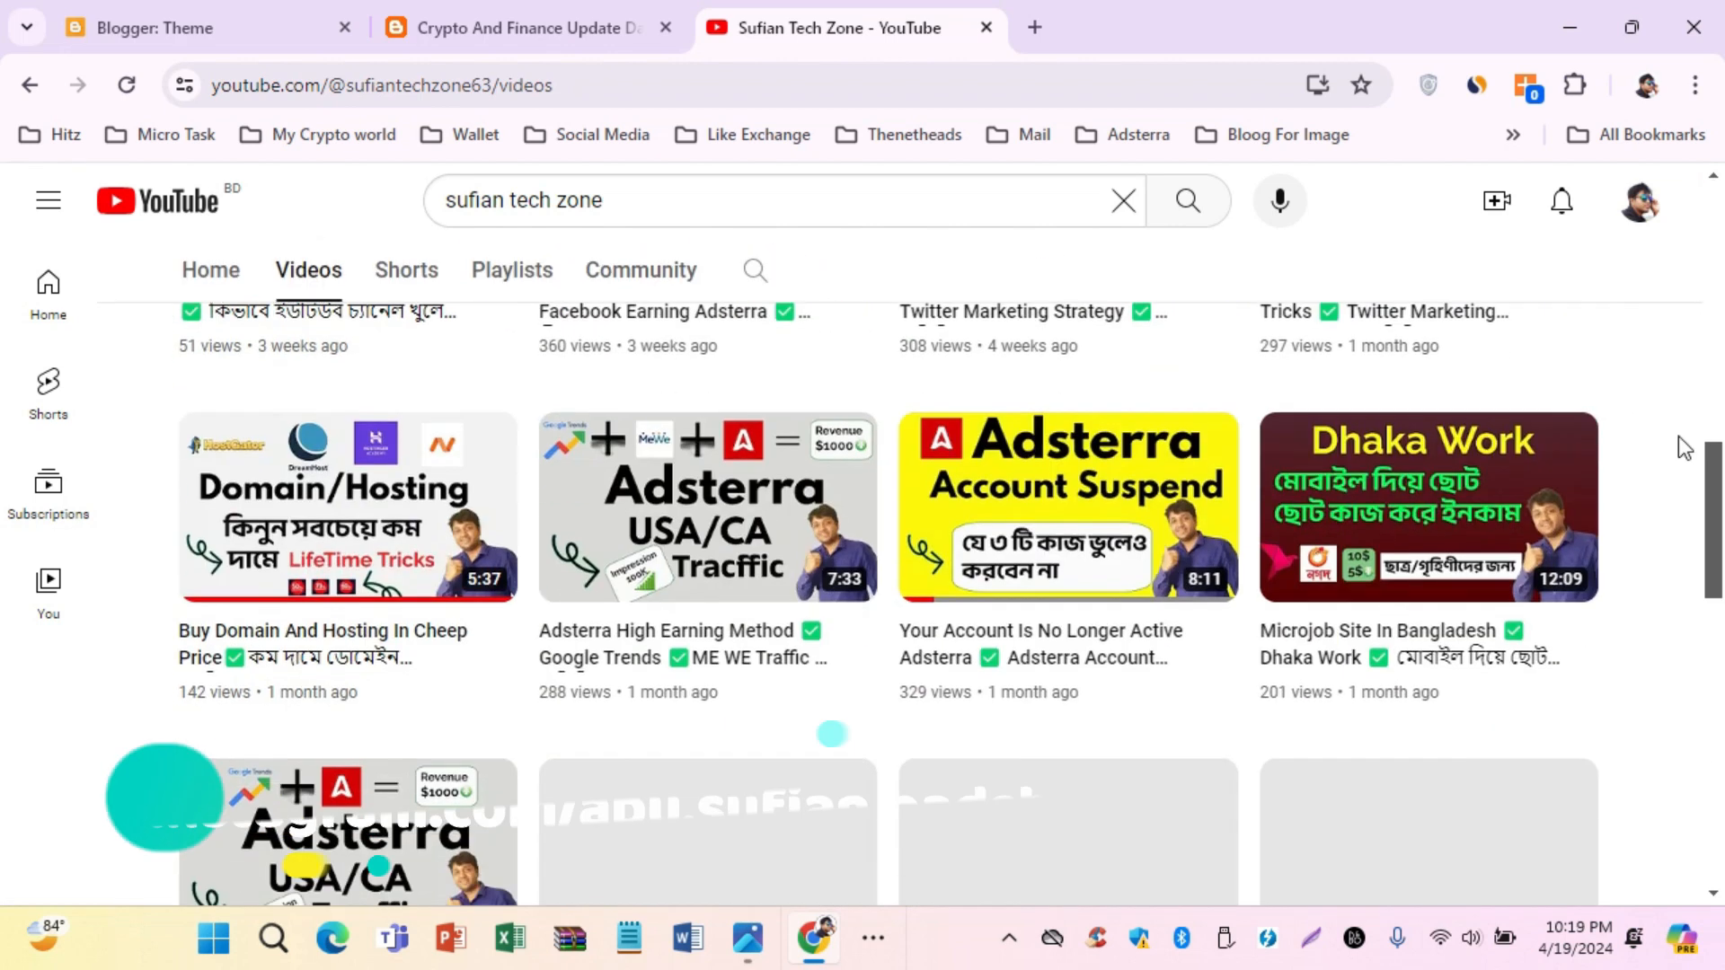
pyautogui.scroll(-2, 1679, 435)
pyautogui.scroll(3, 1678, 435)
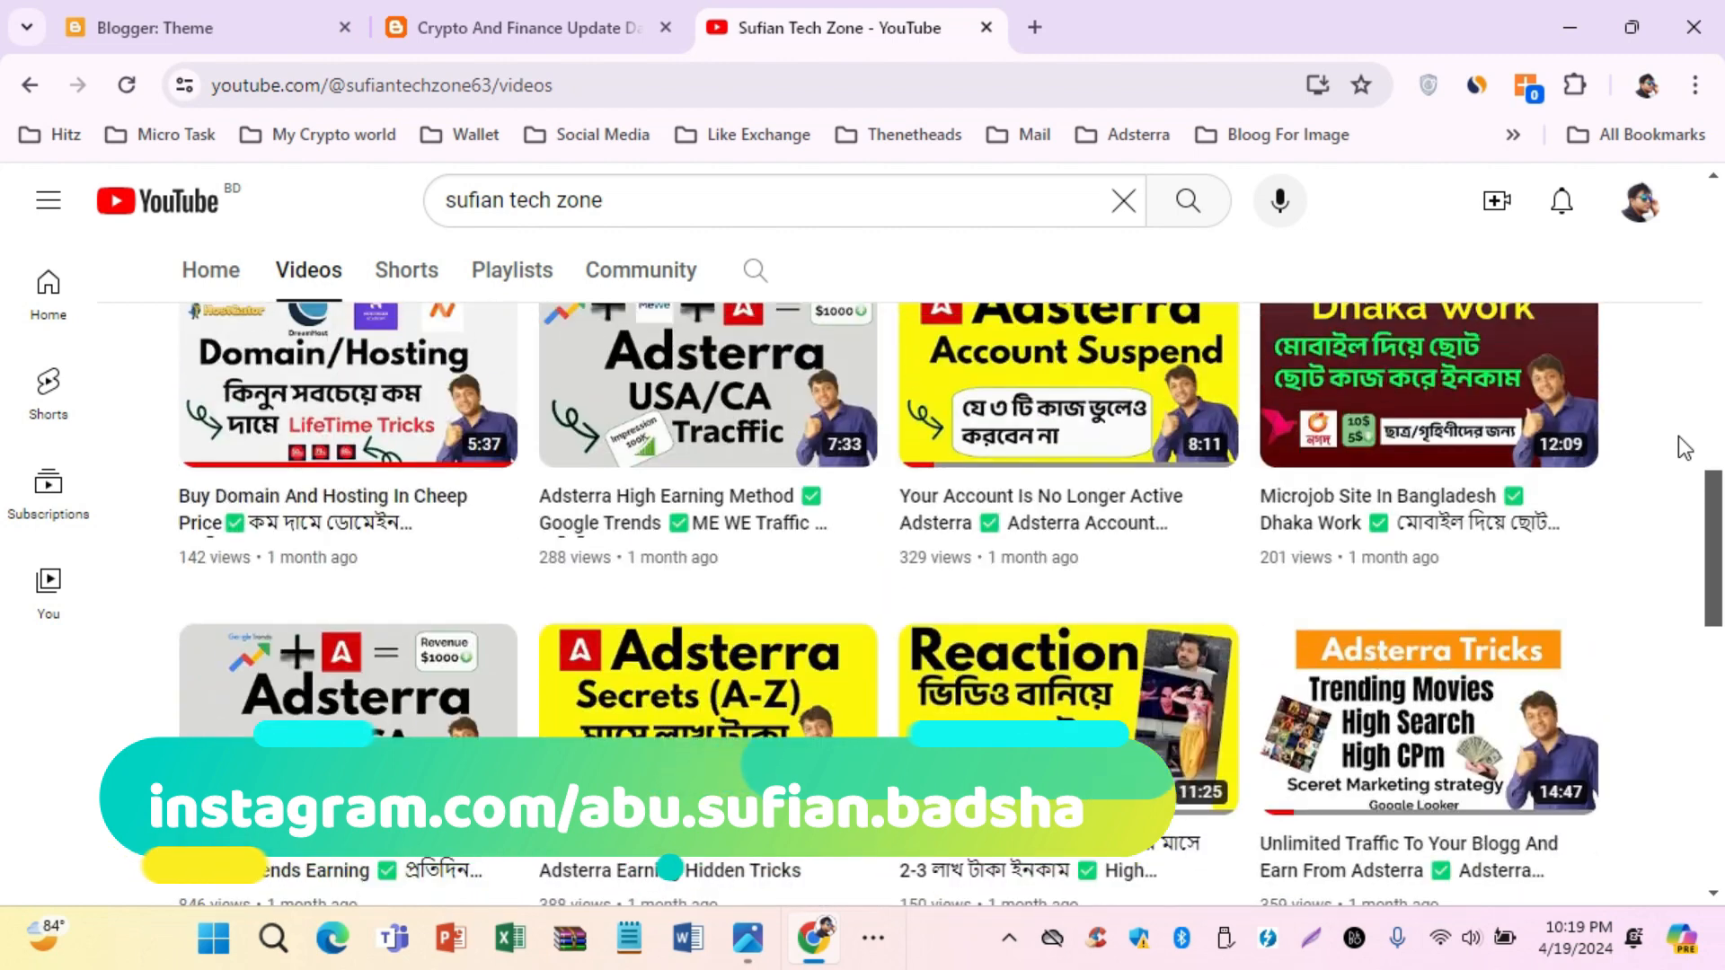
pyautogui.scroll(-6, 1679, 435)
pyautogui.scroll(-6, 1678, 435)
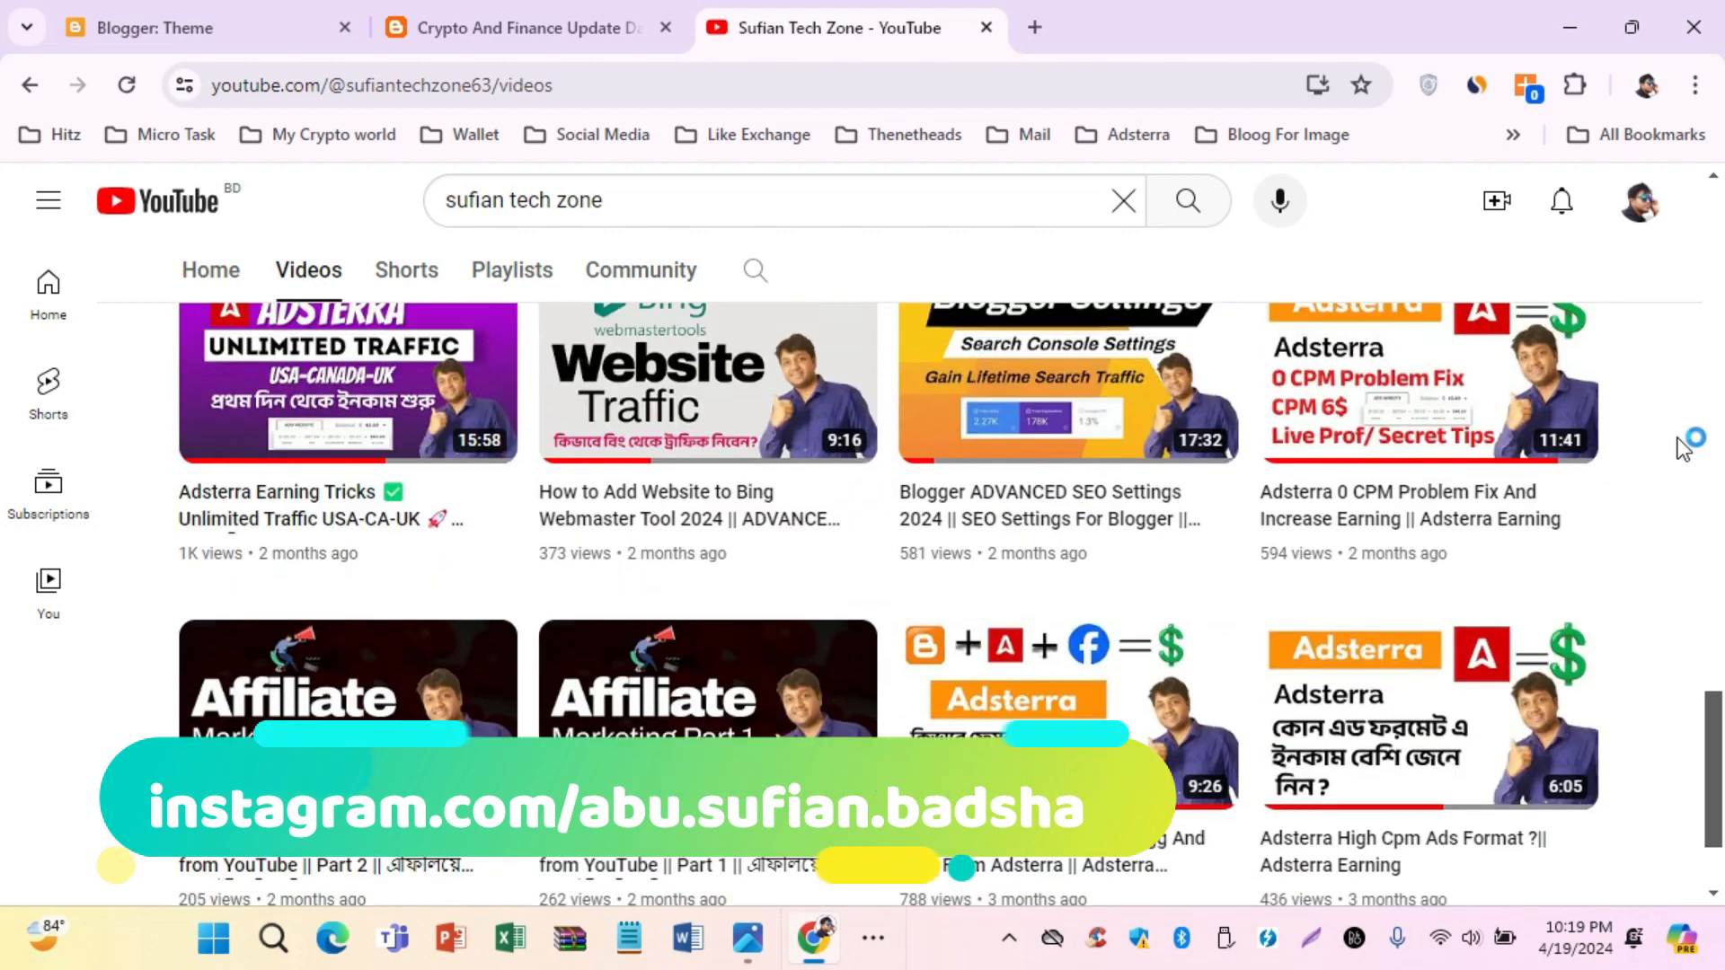
pyautogui.scroll(3, 1679, 435)
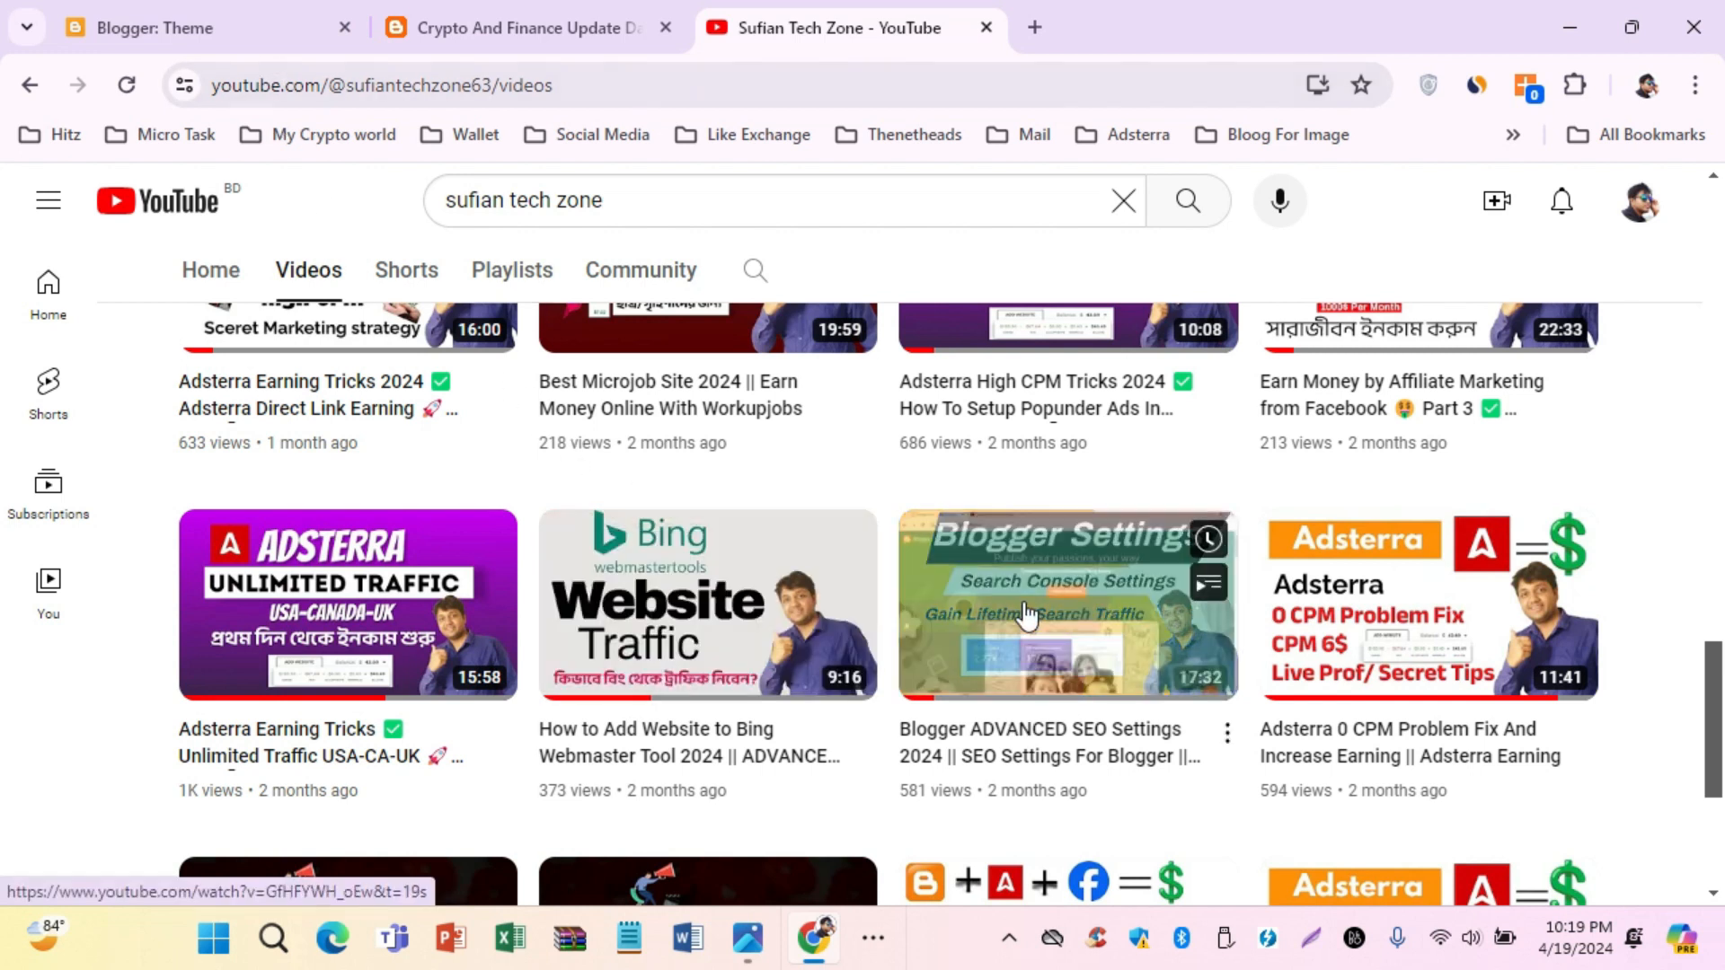
pyautogui.click(221, 36)
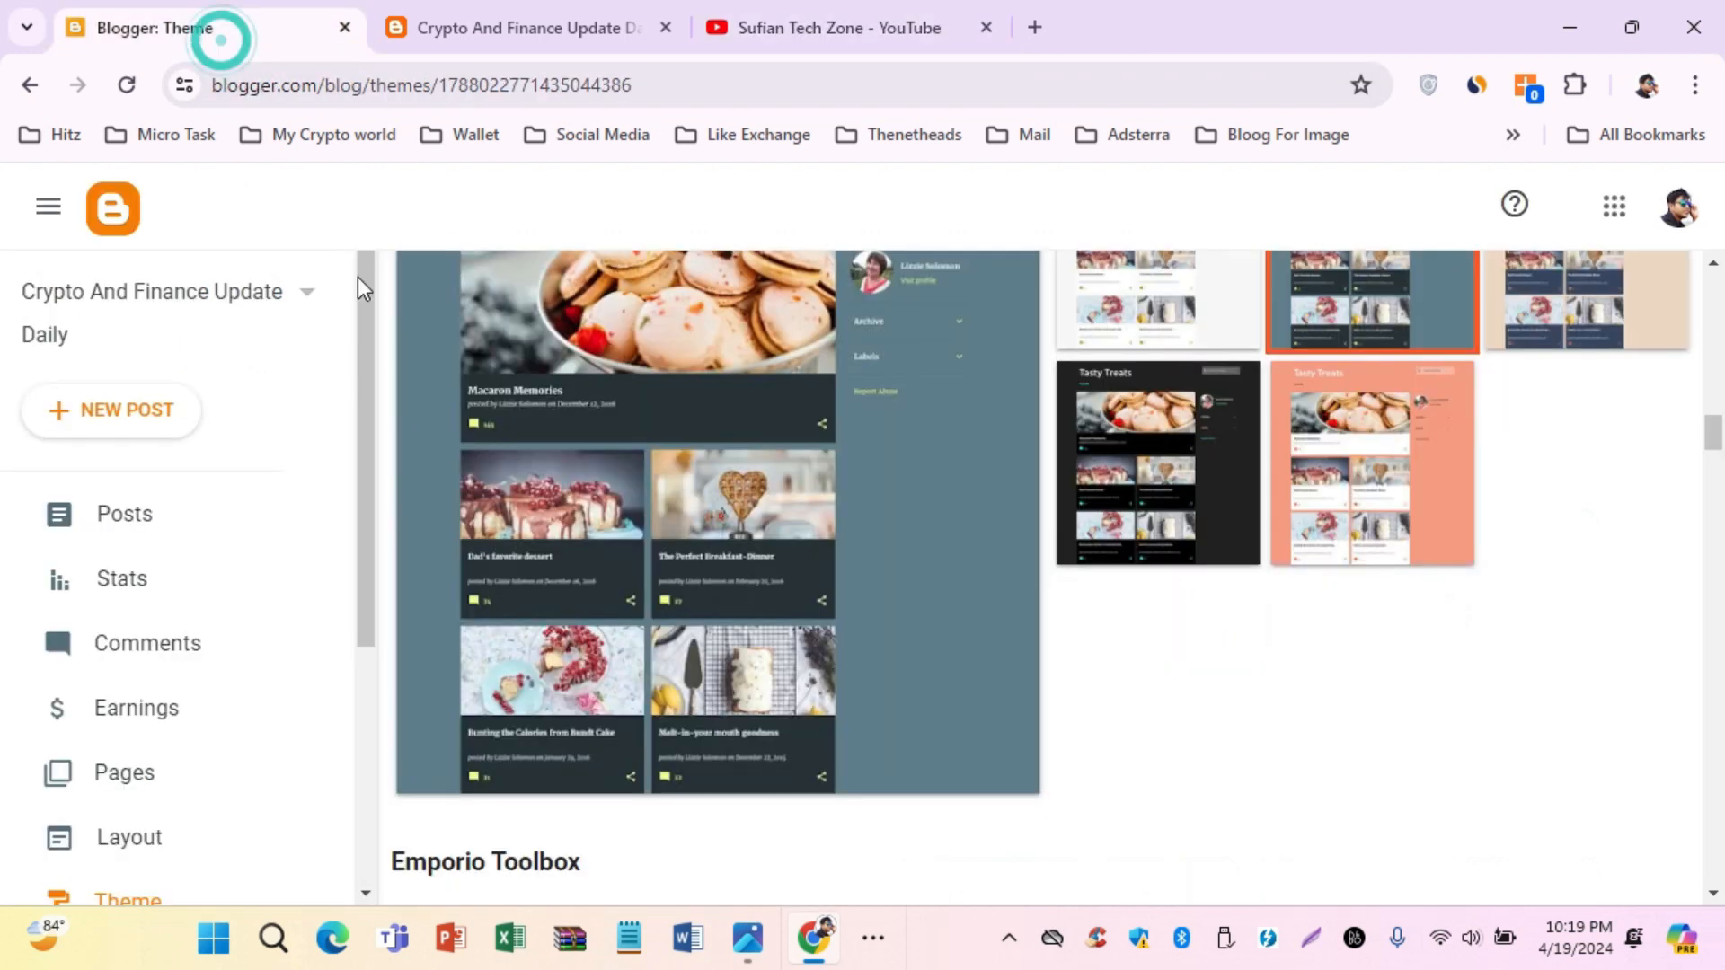
pyautogui.click(800, 32)
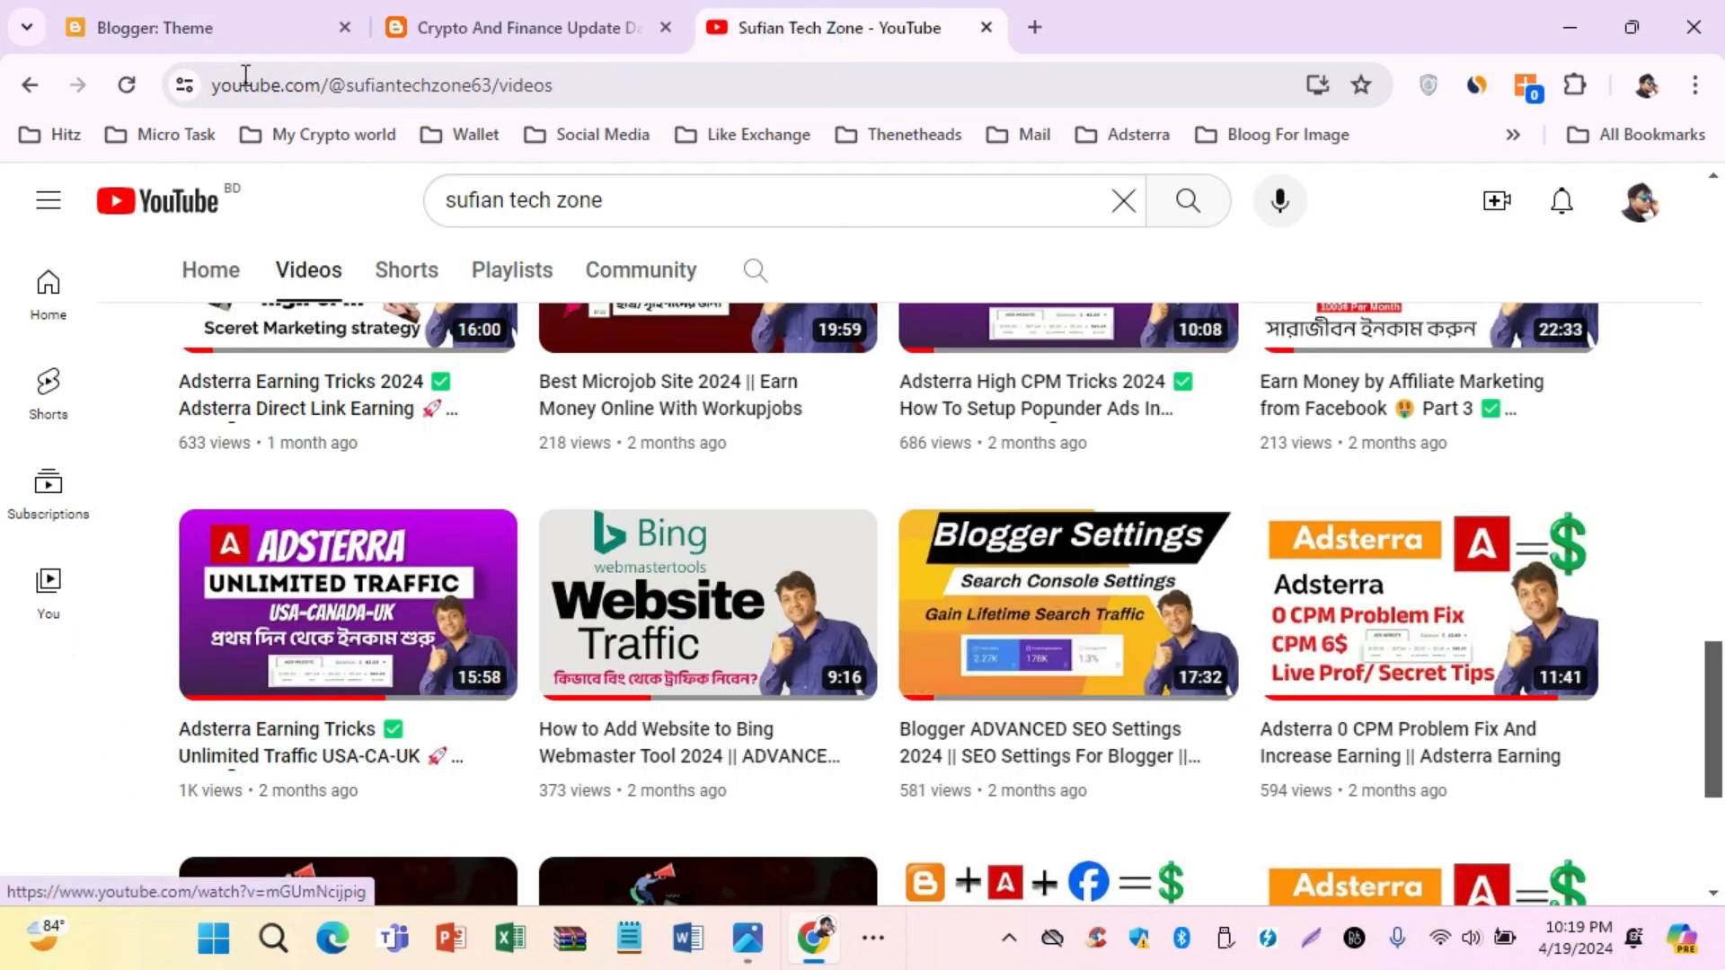
# Return to the blog's Blogger dashboard and open its basic settings
pyautogui.click(219, 37)
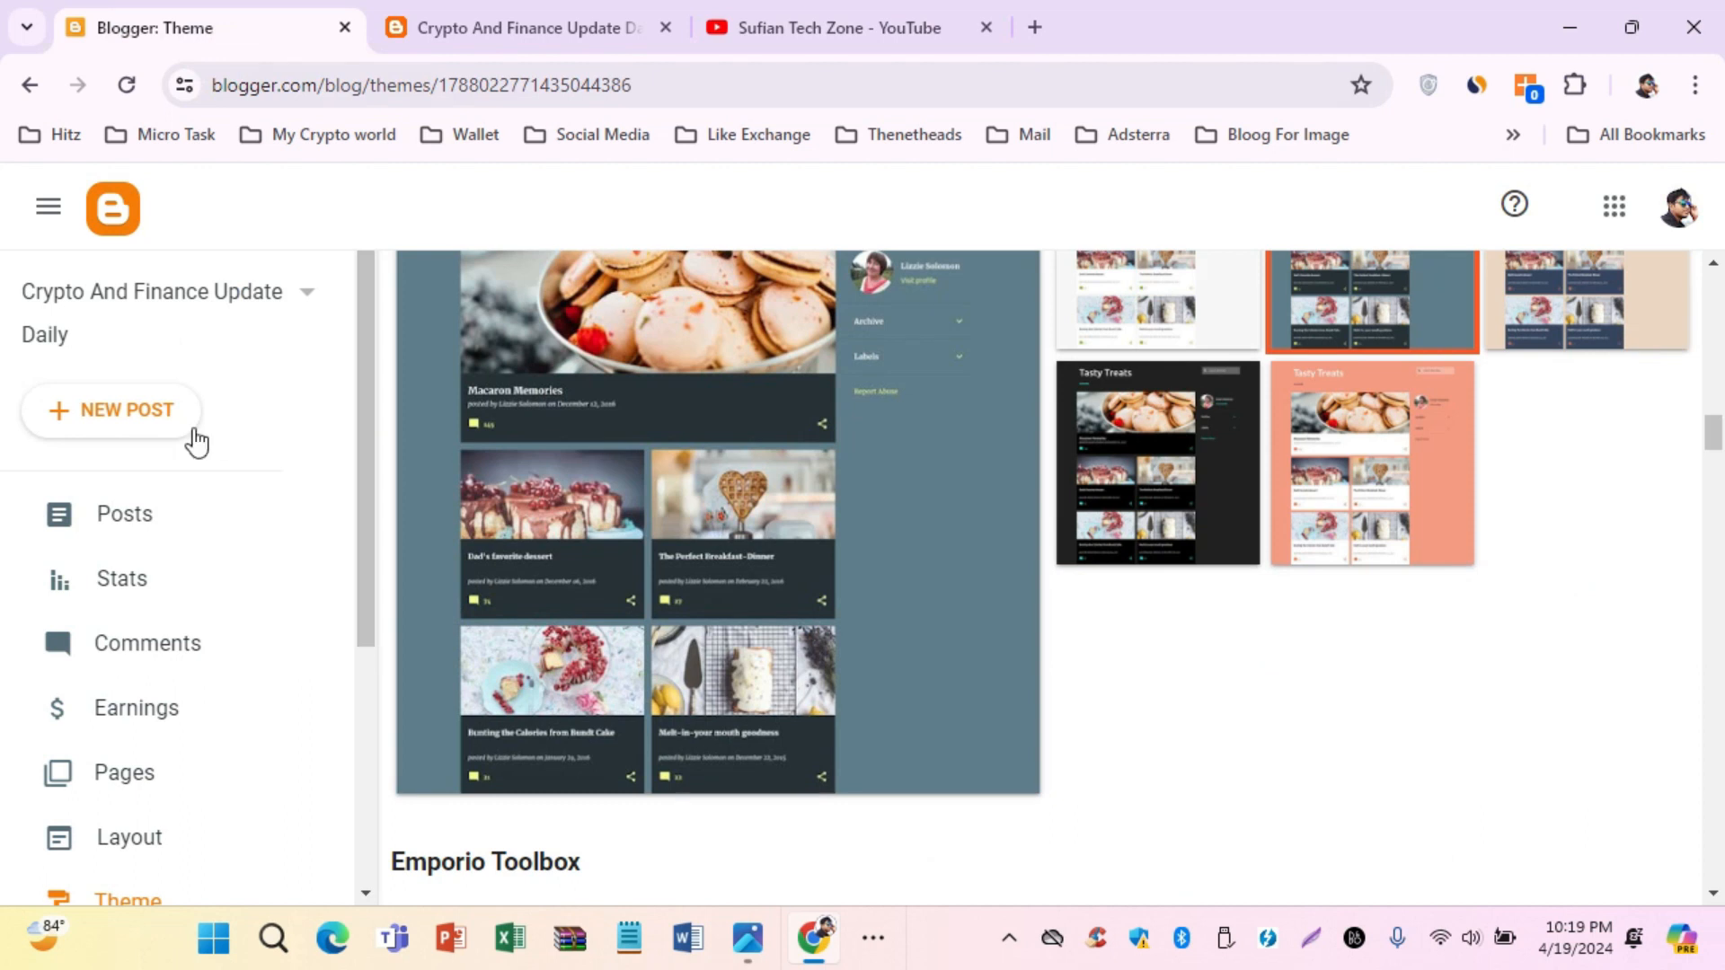
pyautogui.scroll(-4, 196, 440)
pyautogui.click(170, 601)
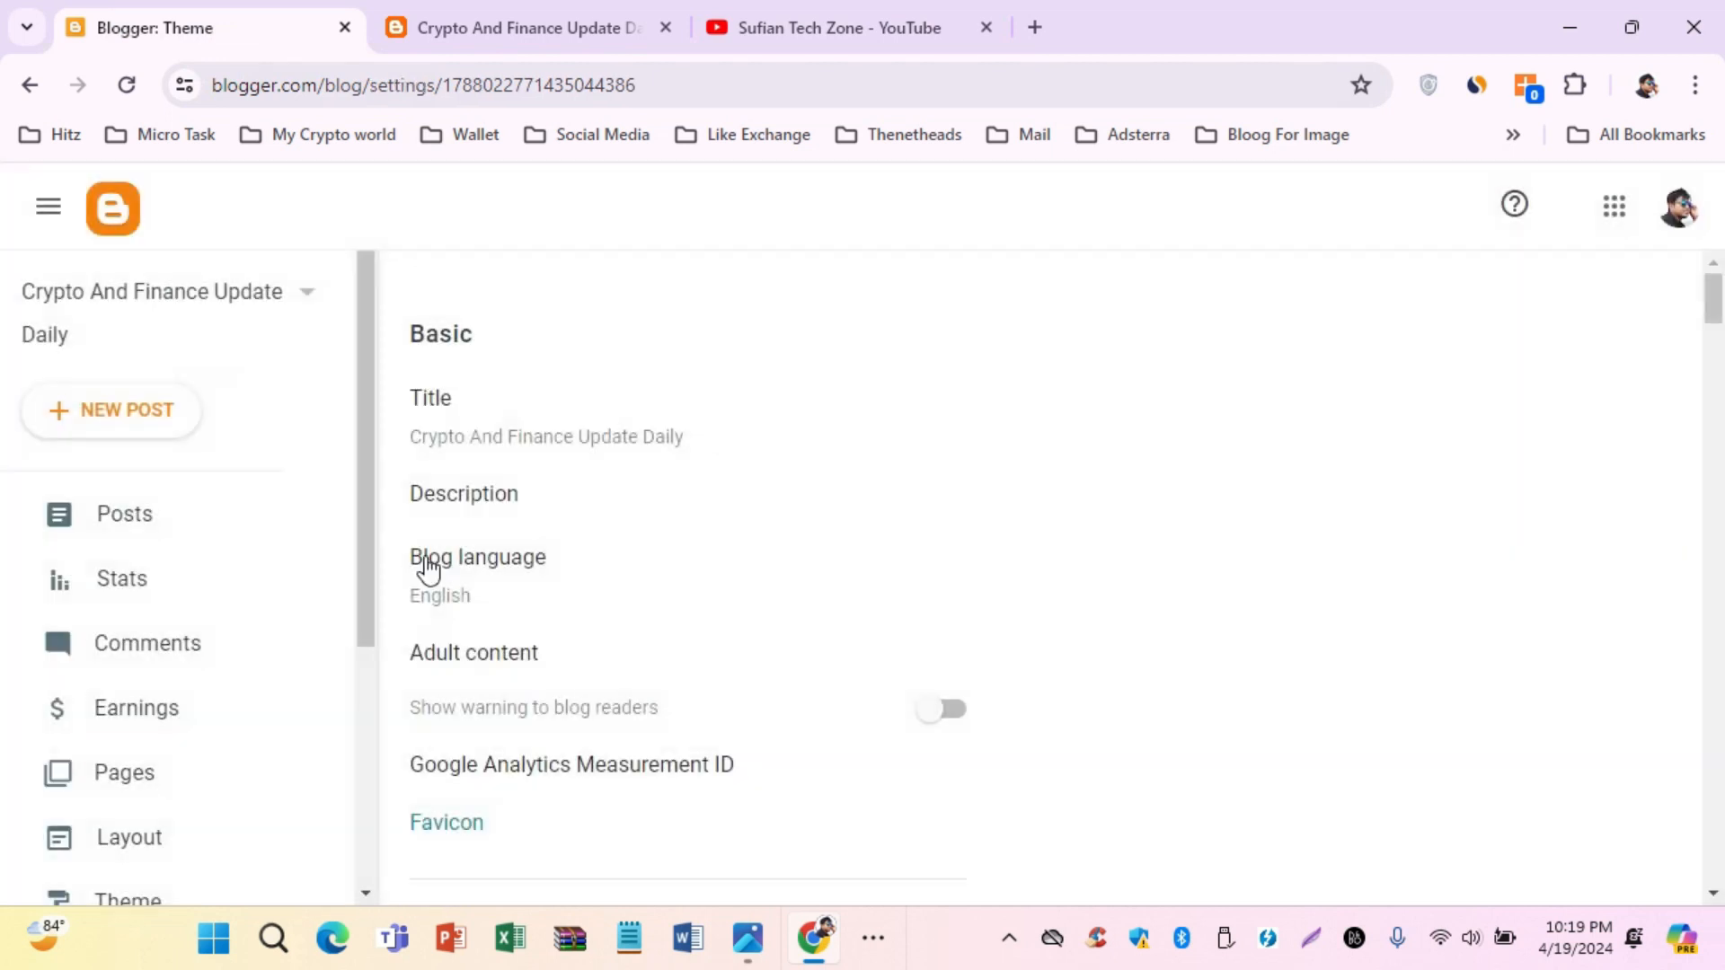
pyautogui.scroll(-1, 830, 470)
pyautogui.scroll(1, 830, 470)
pyautogui.click(481, 513)
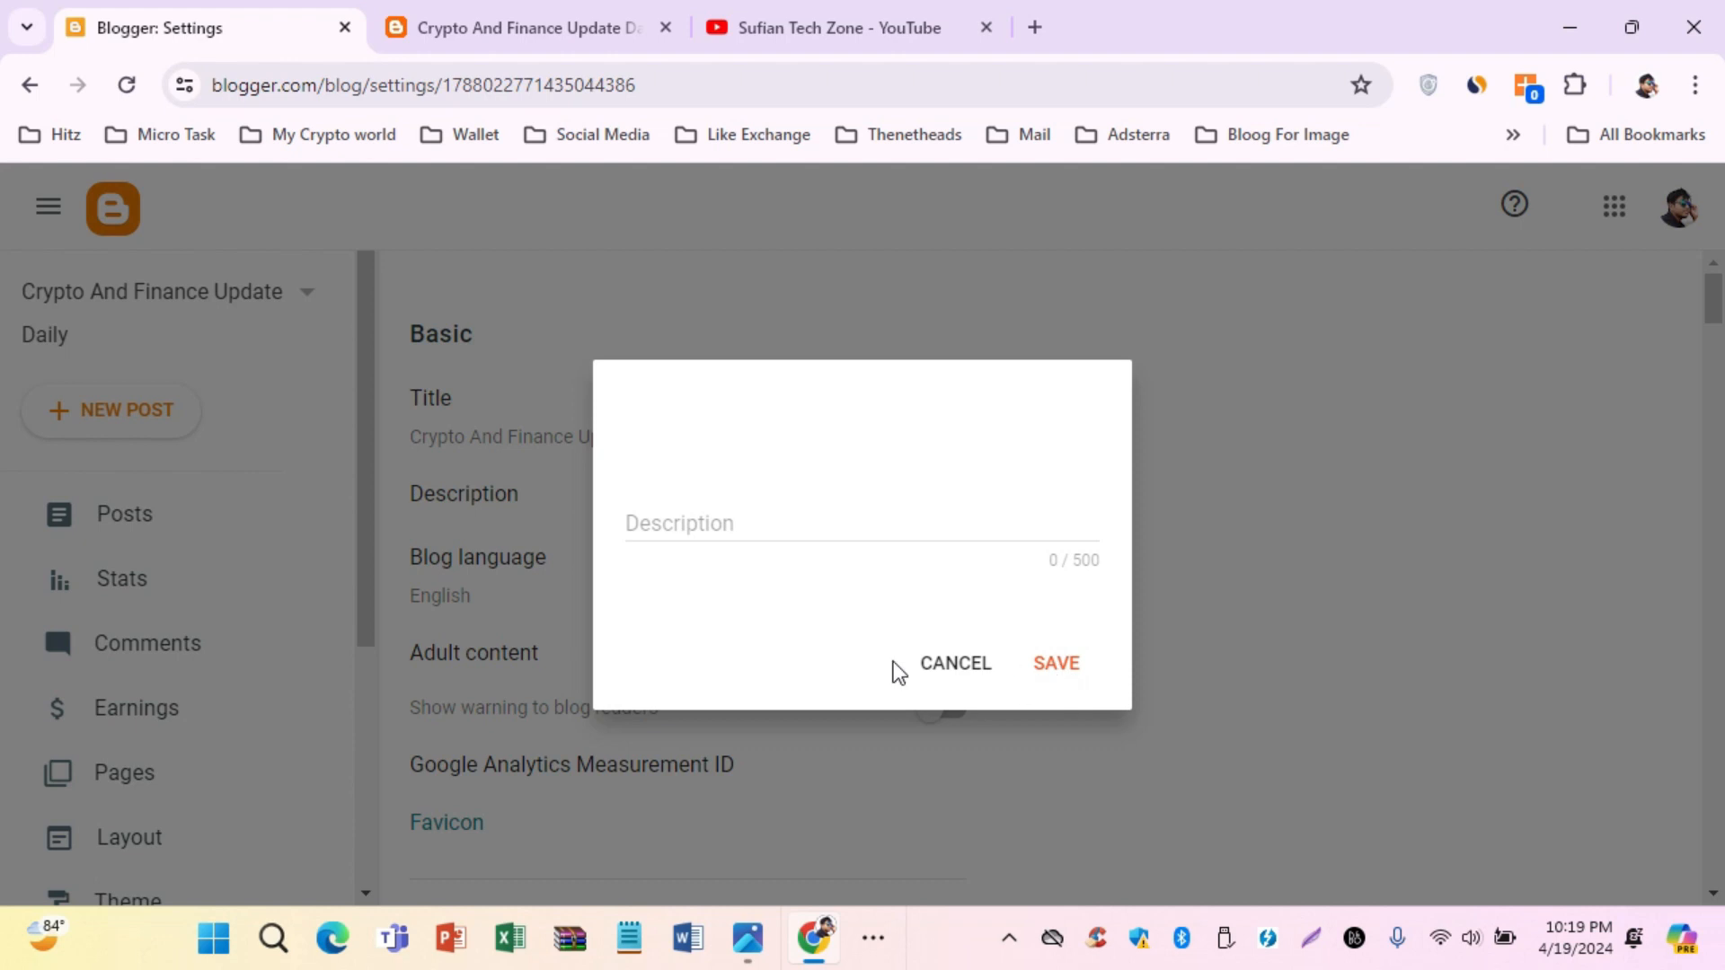
pyautogui.click(980, 683)
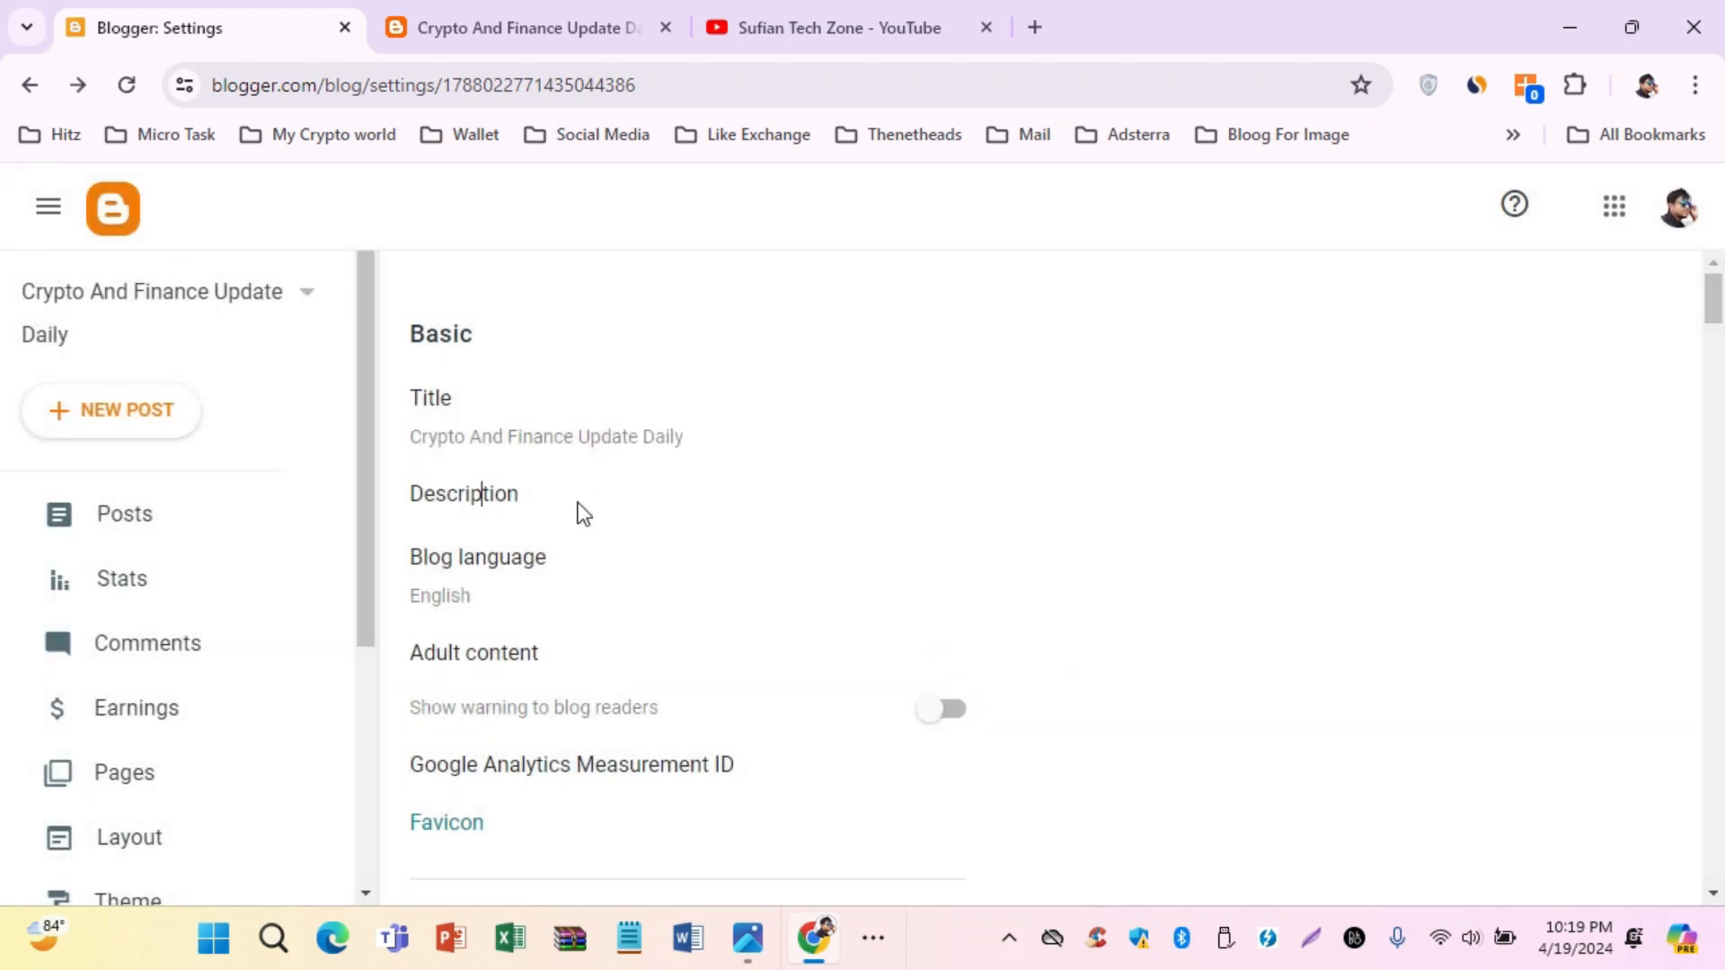
# Copy the full blog title text from the title setting and close it without saving
pyautogui.click(595, 440)
pyautogui.doubleClick(763, 464)
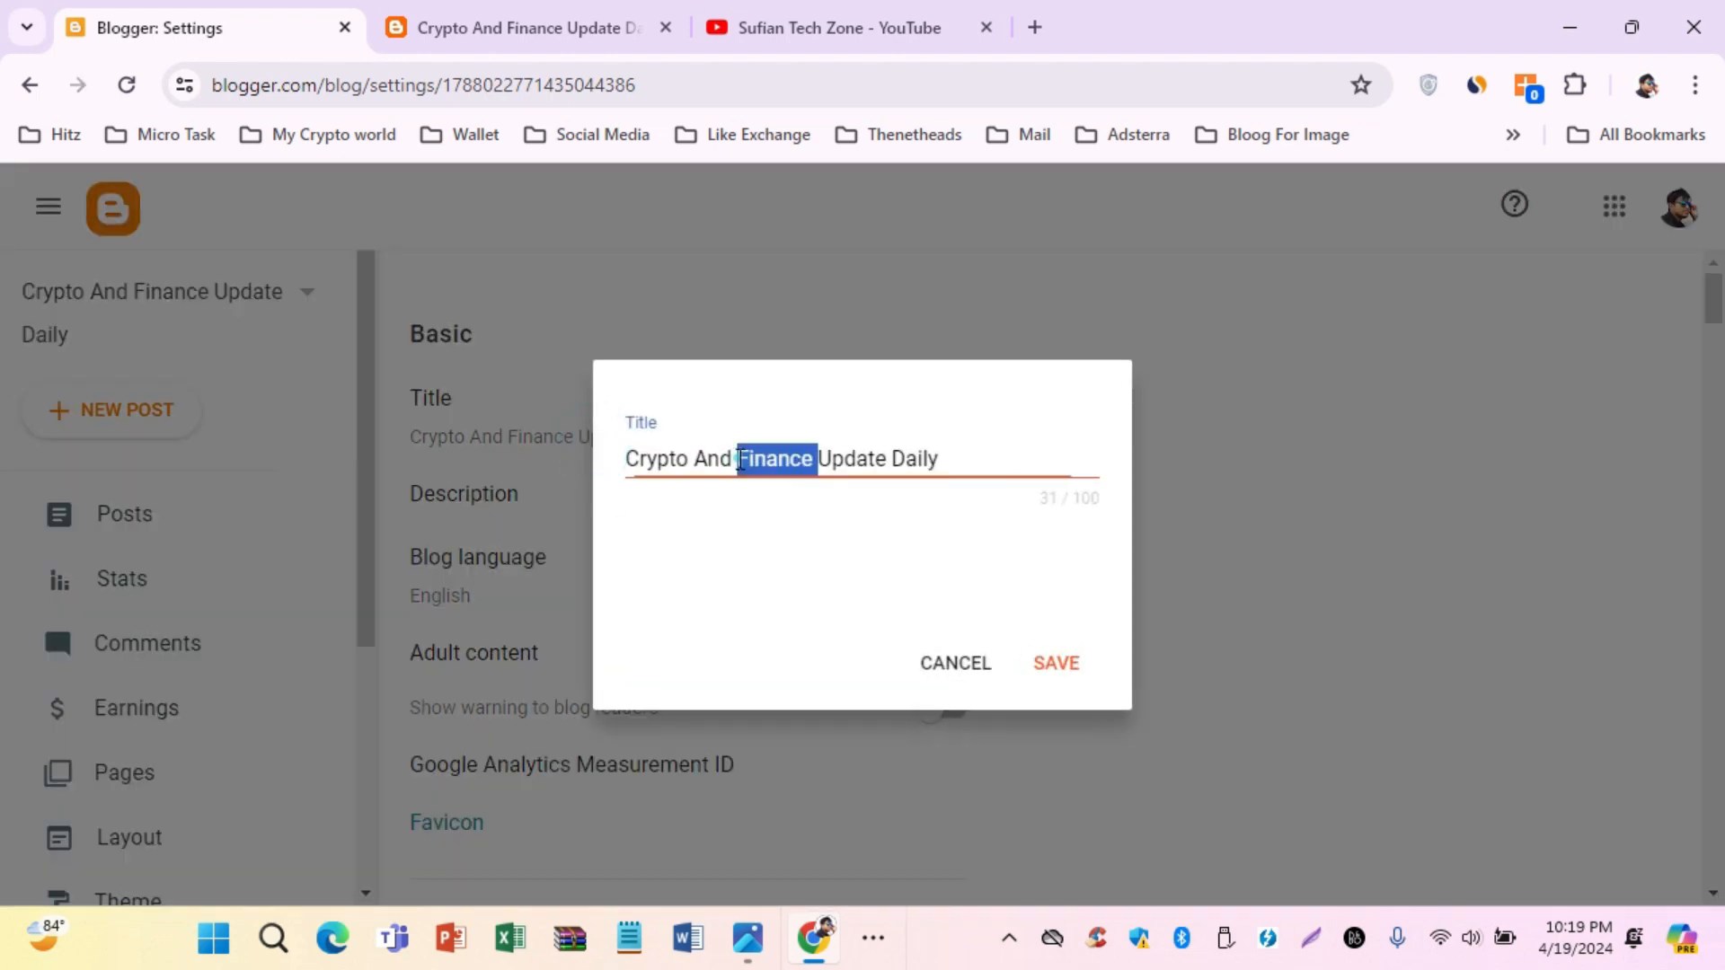
pyautogui.tripleClick(737, 460)
pyautogui.rightClick(736, 460)
pyautogui.click(878, 587)
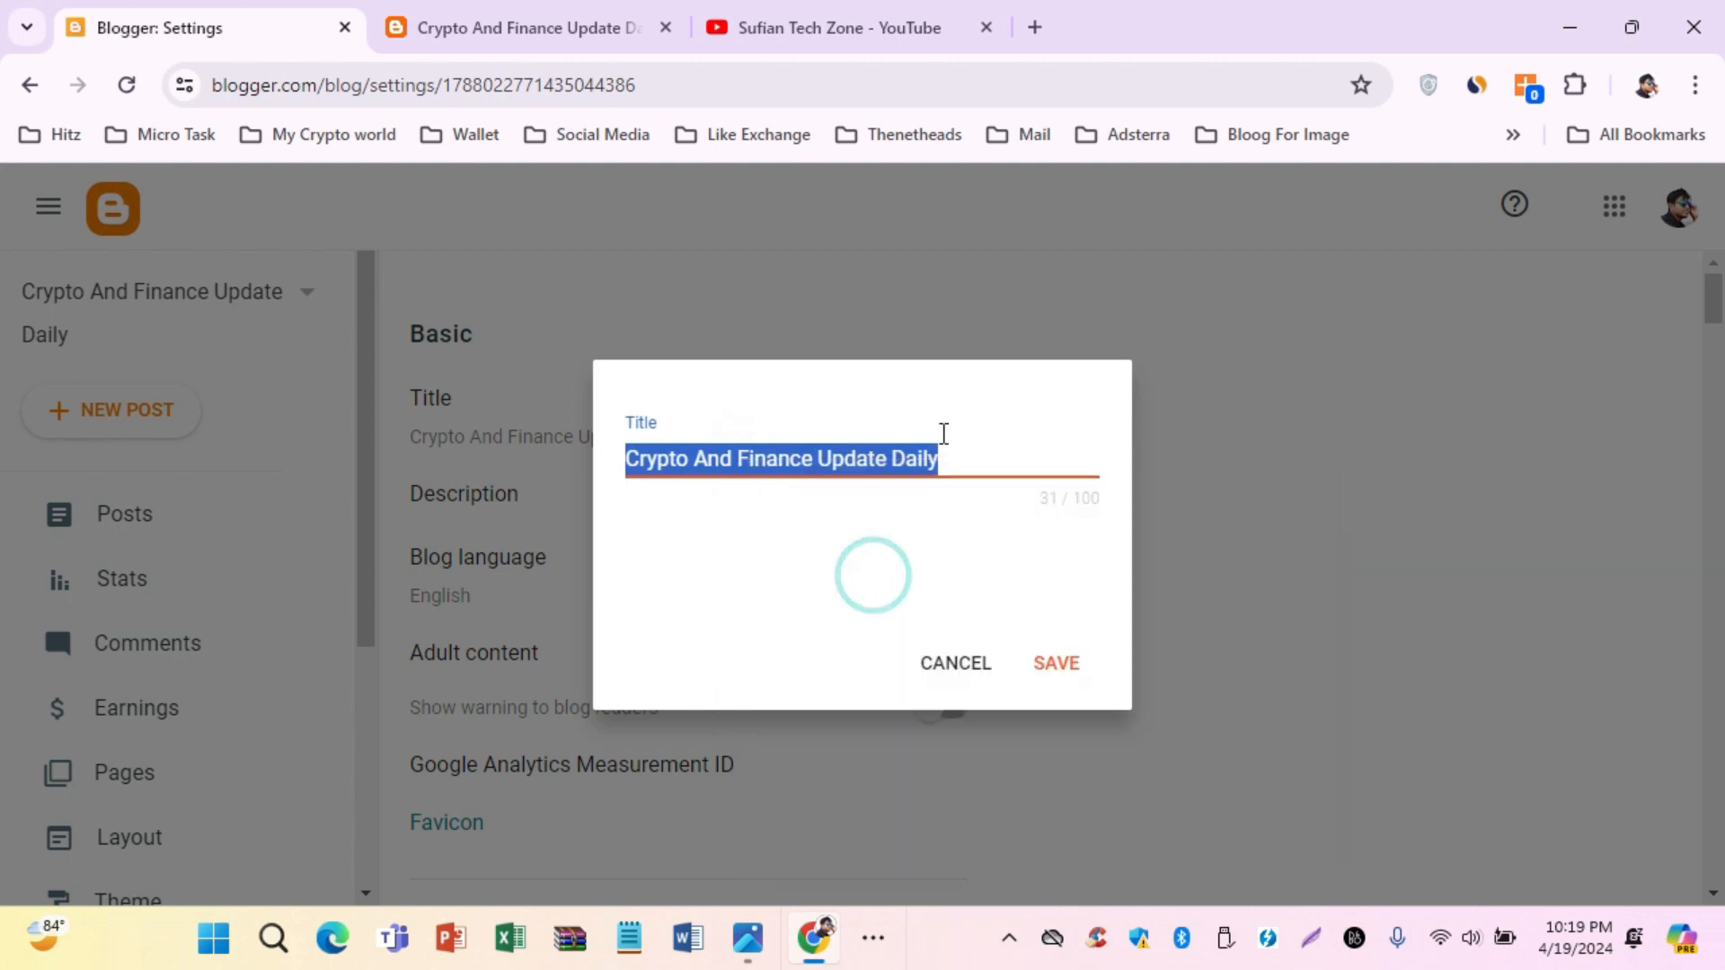
pyautogui.click(956, 670)
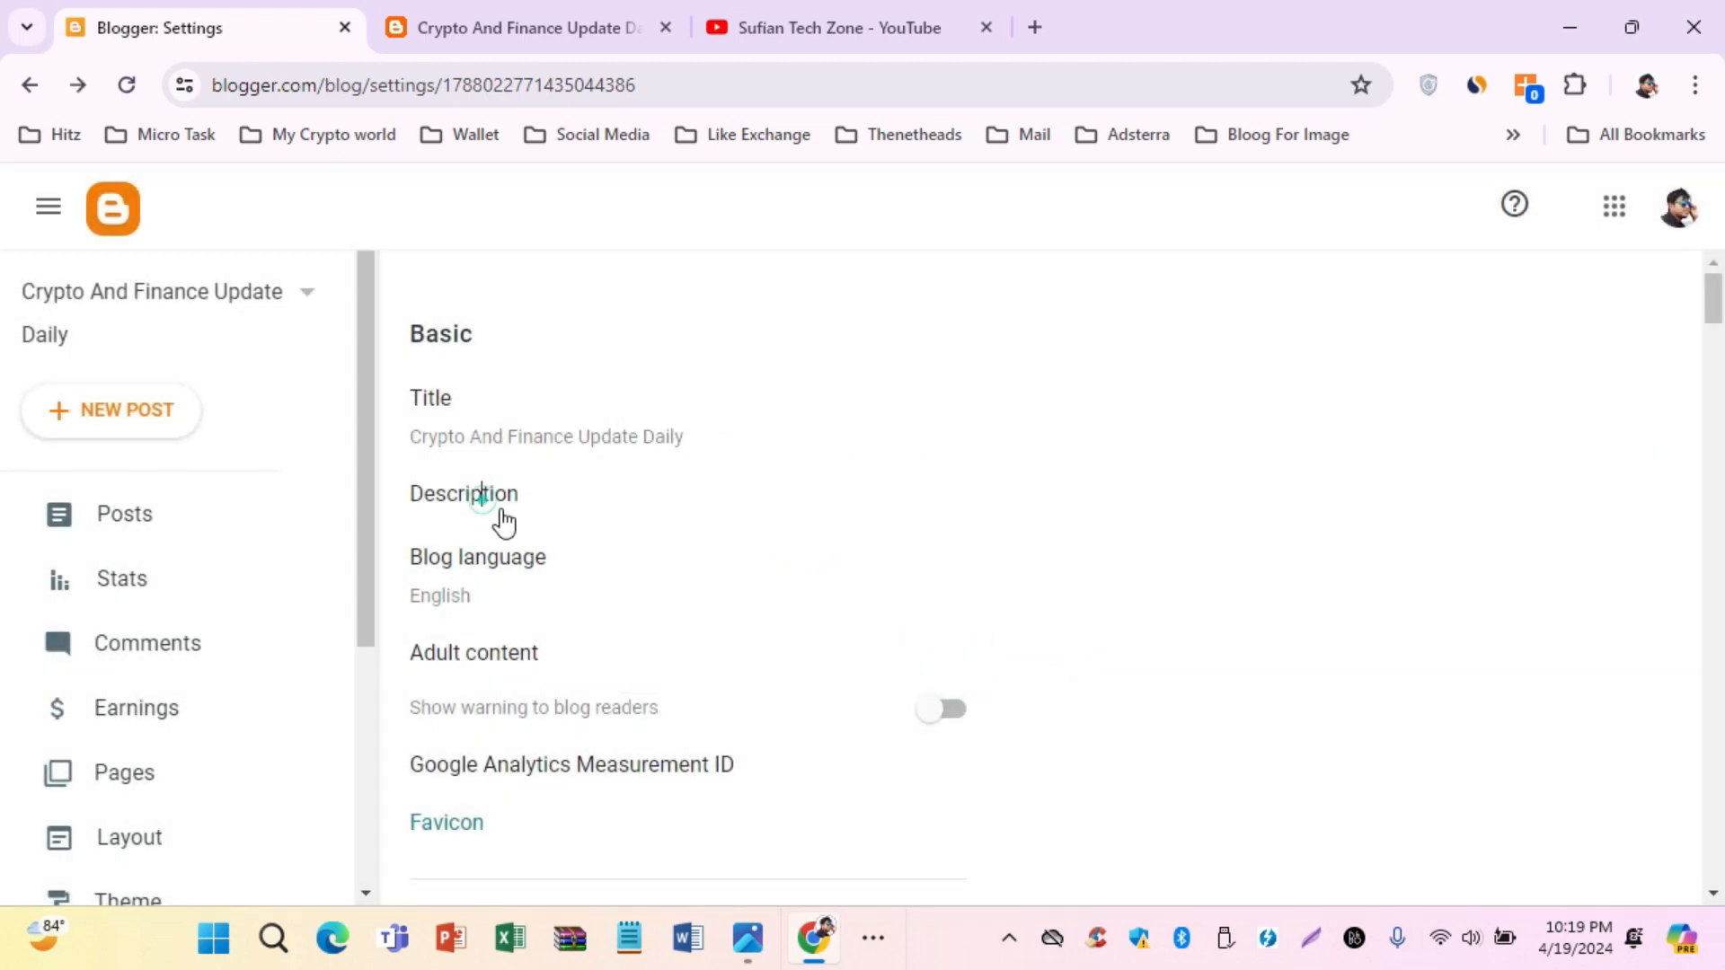
# Set the blog's description to "Crypto And Finance Update Daily" and save it
pyautogui.click(485, 500)
pyautogui.click(750, 518)
pyautogui.hotkey('ctrl', 'v')
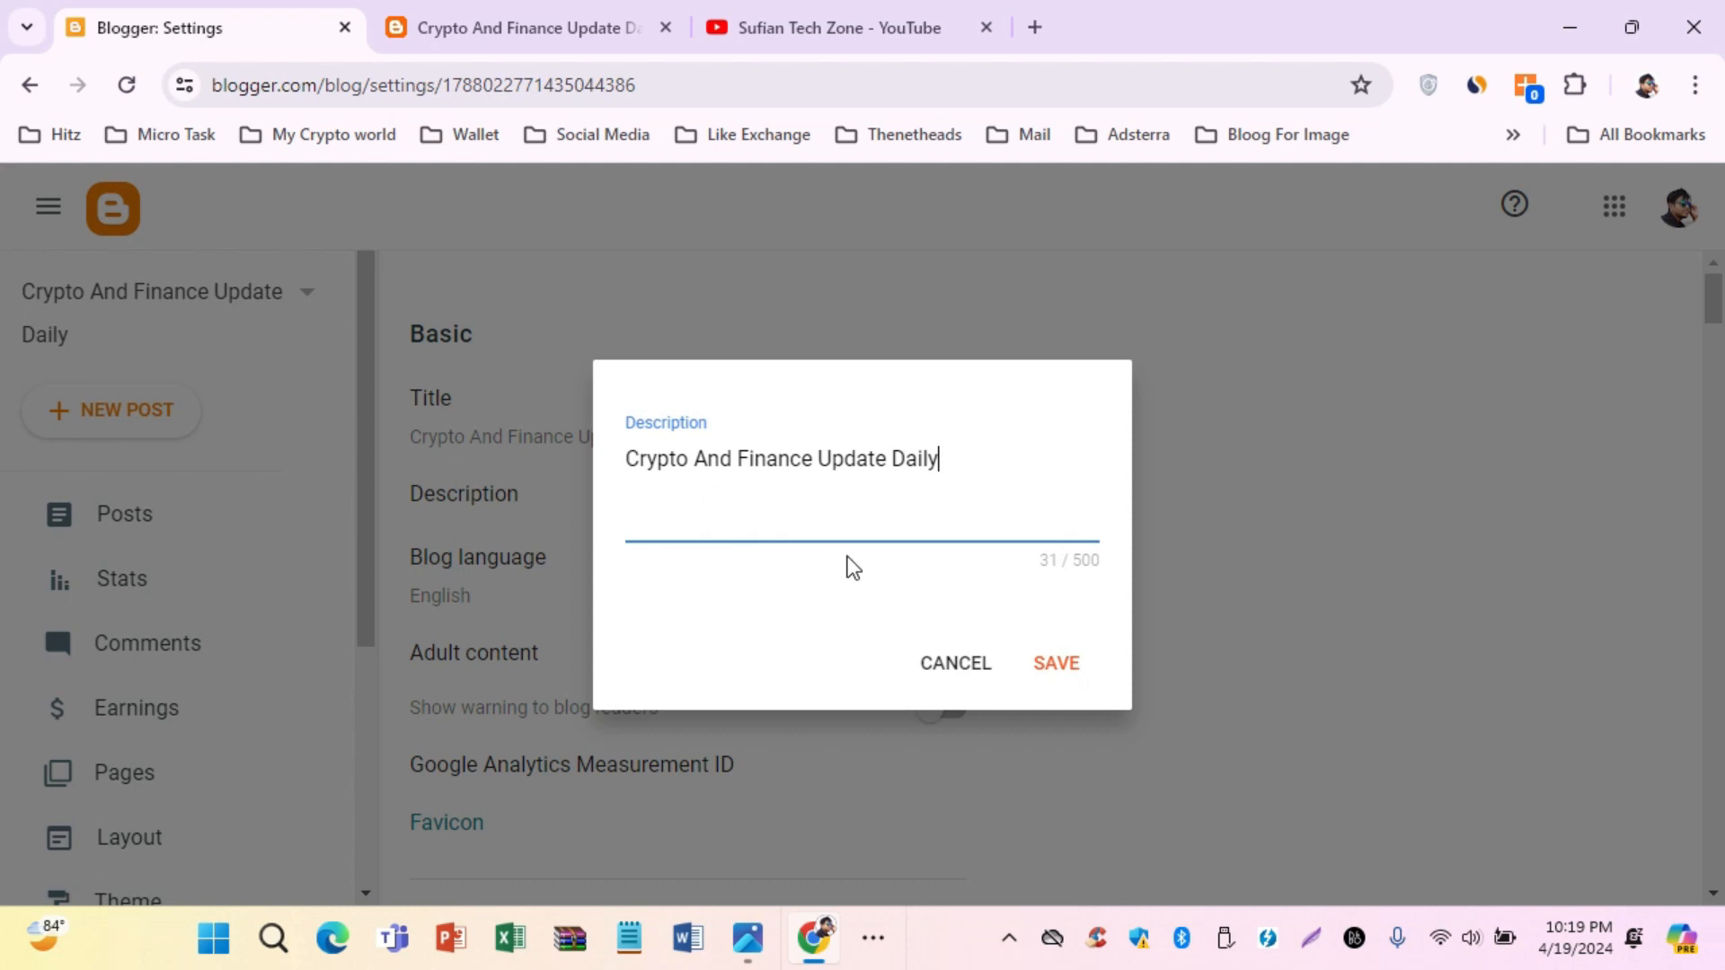
pyautogui.click(1053, 663)
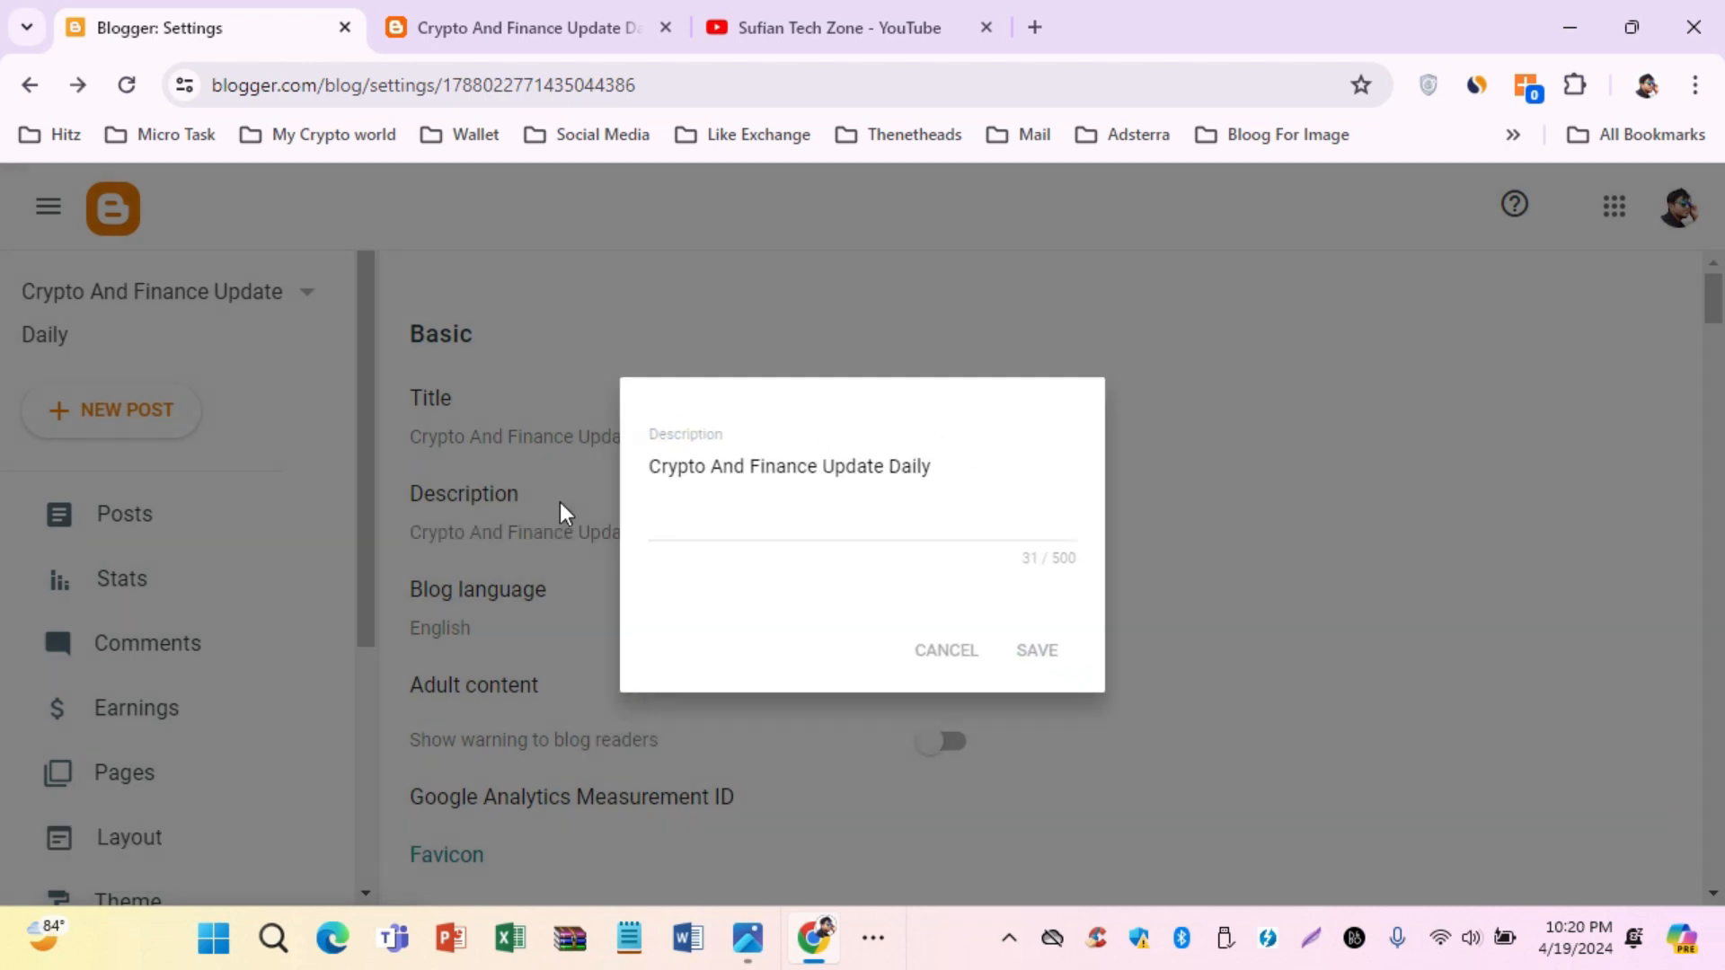
# Review the favicon setting and compare it with the icon shown for the blog's public page
pyautogui.scroll(-5, 536, 506)
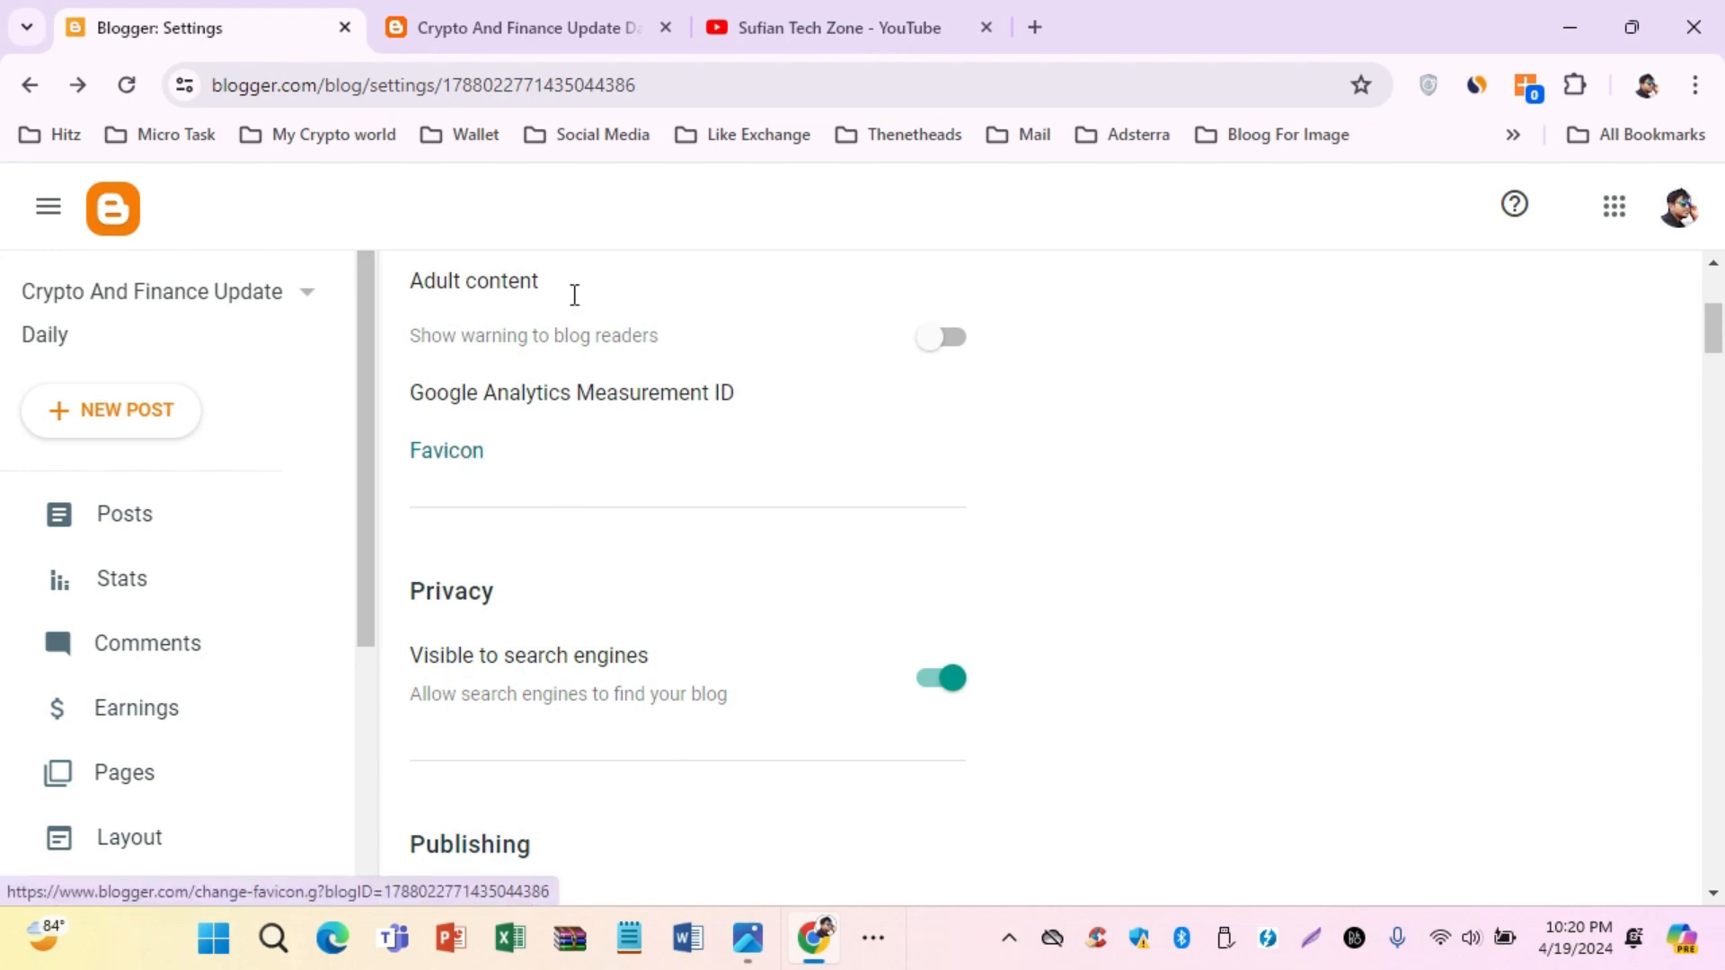
pyautogui.click(498, 31)
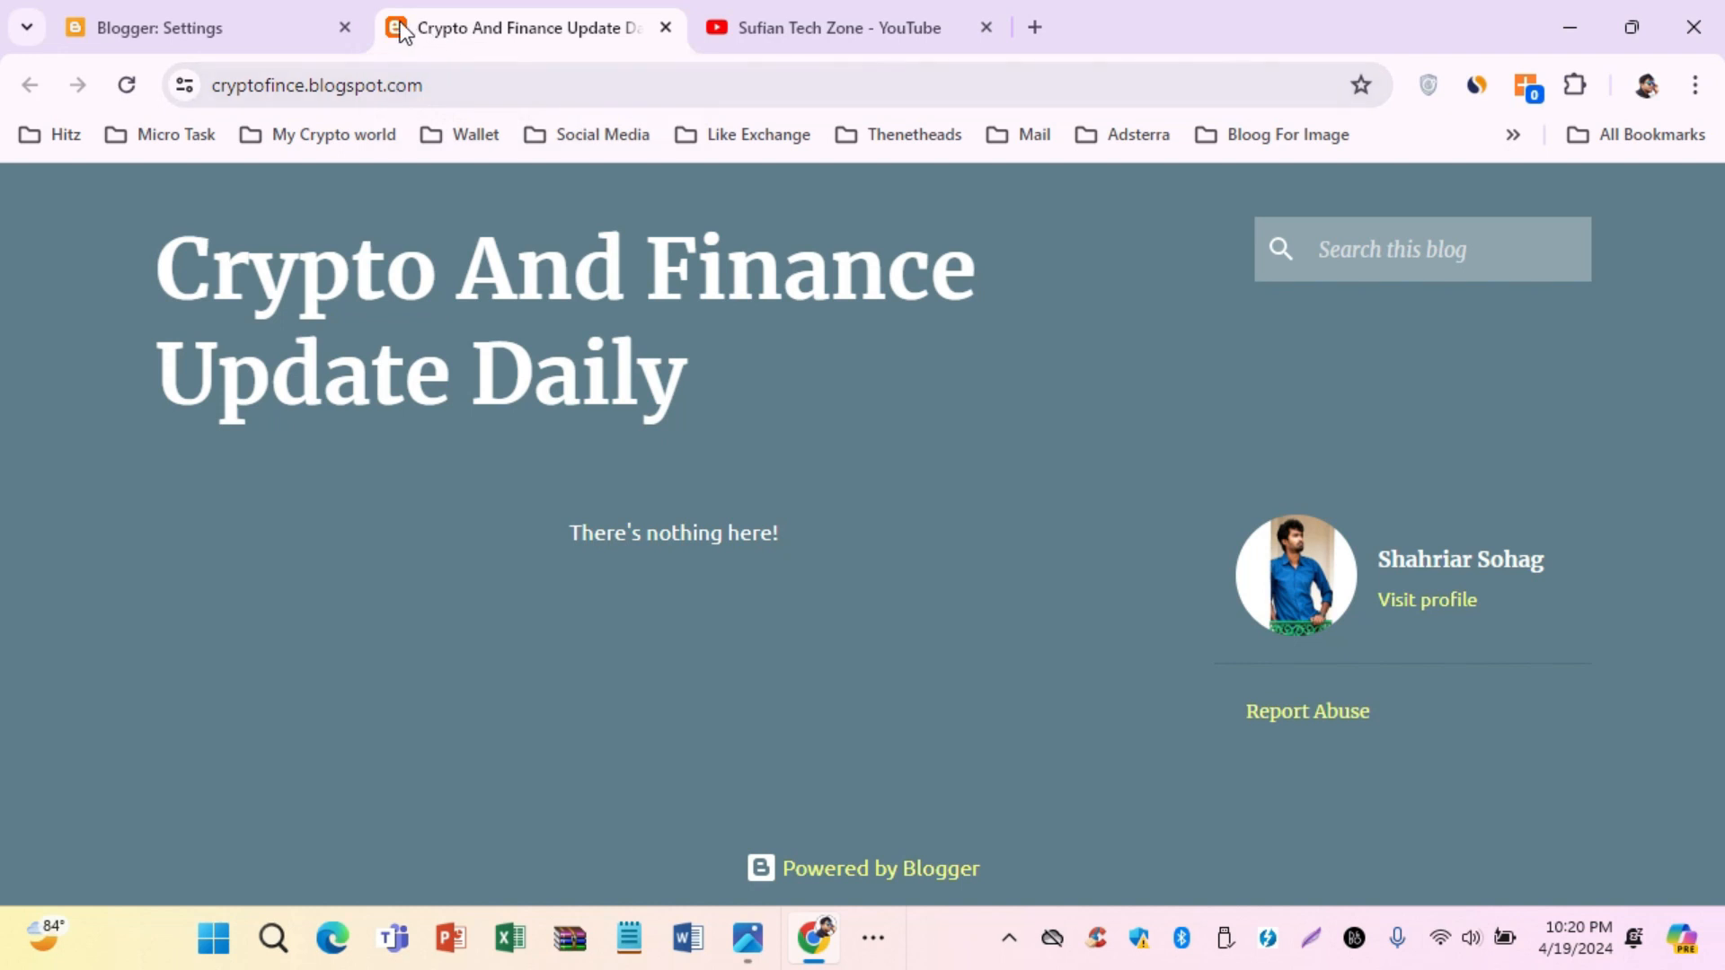
pyautogui.click(263, 38)
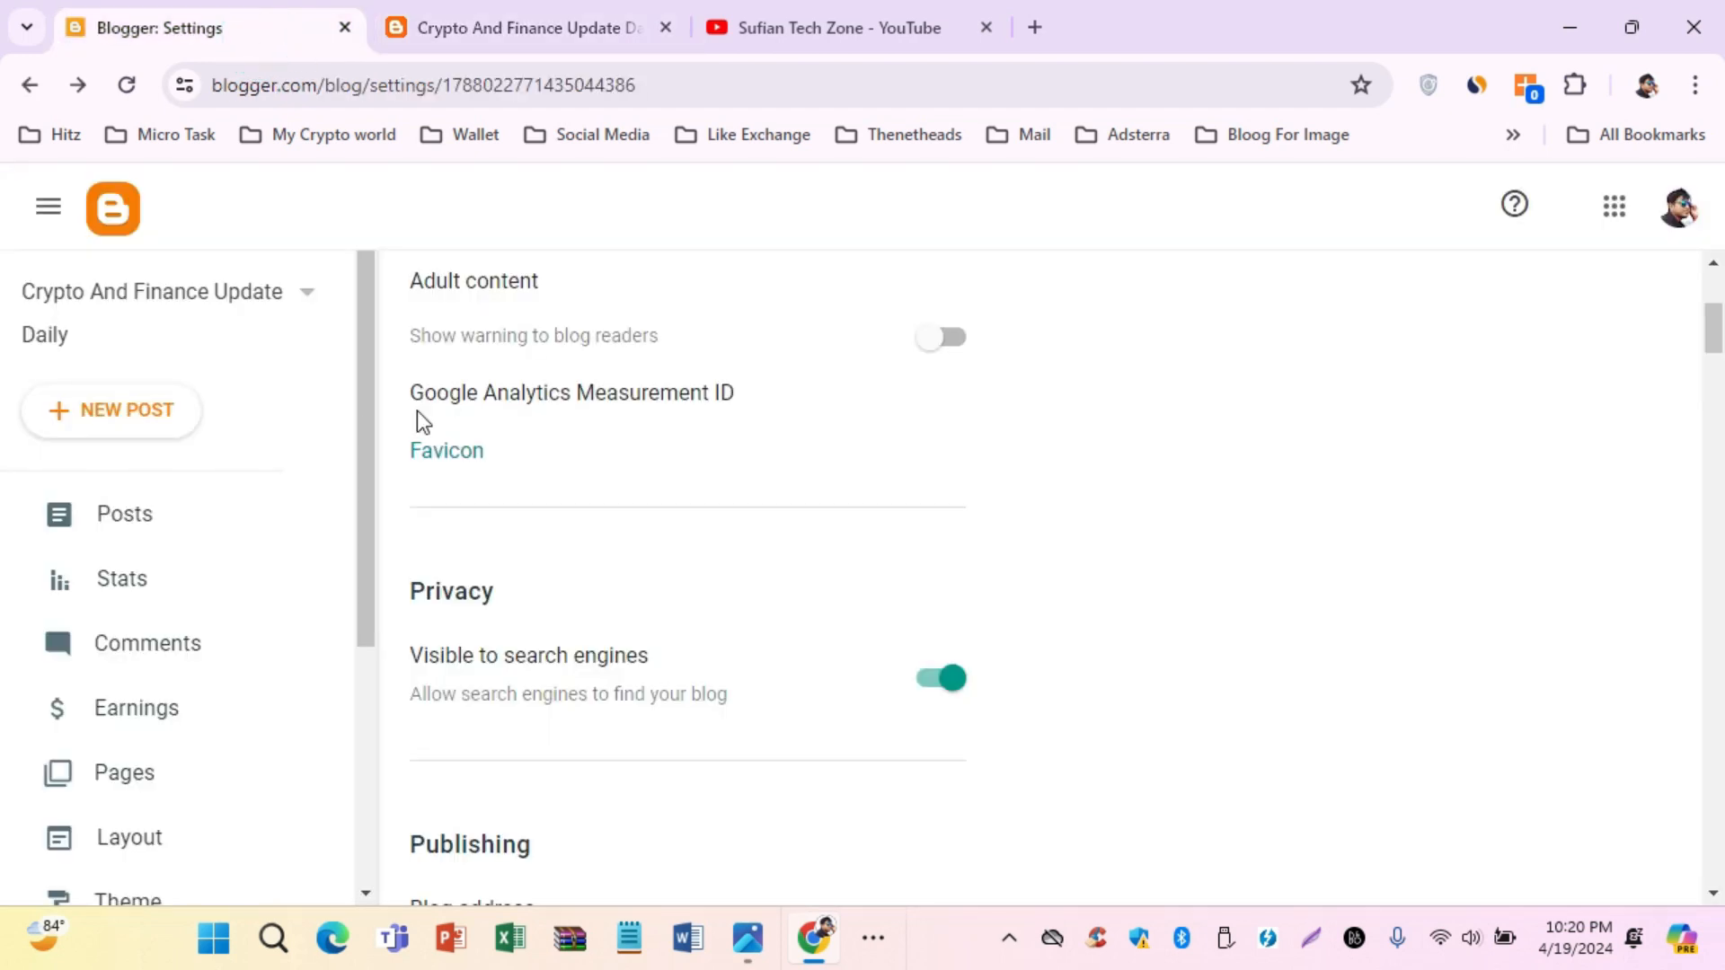
pyautogui.click(558, 29)
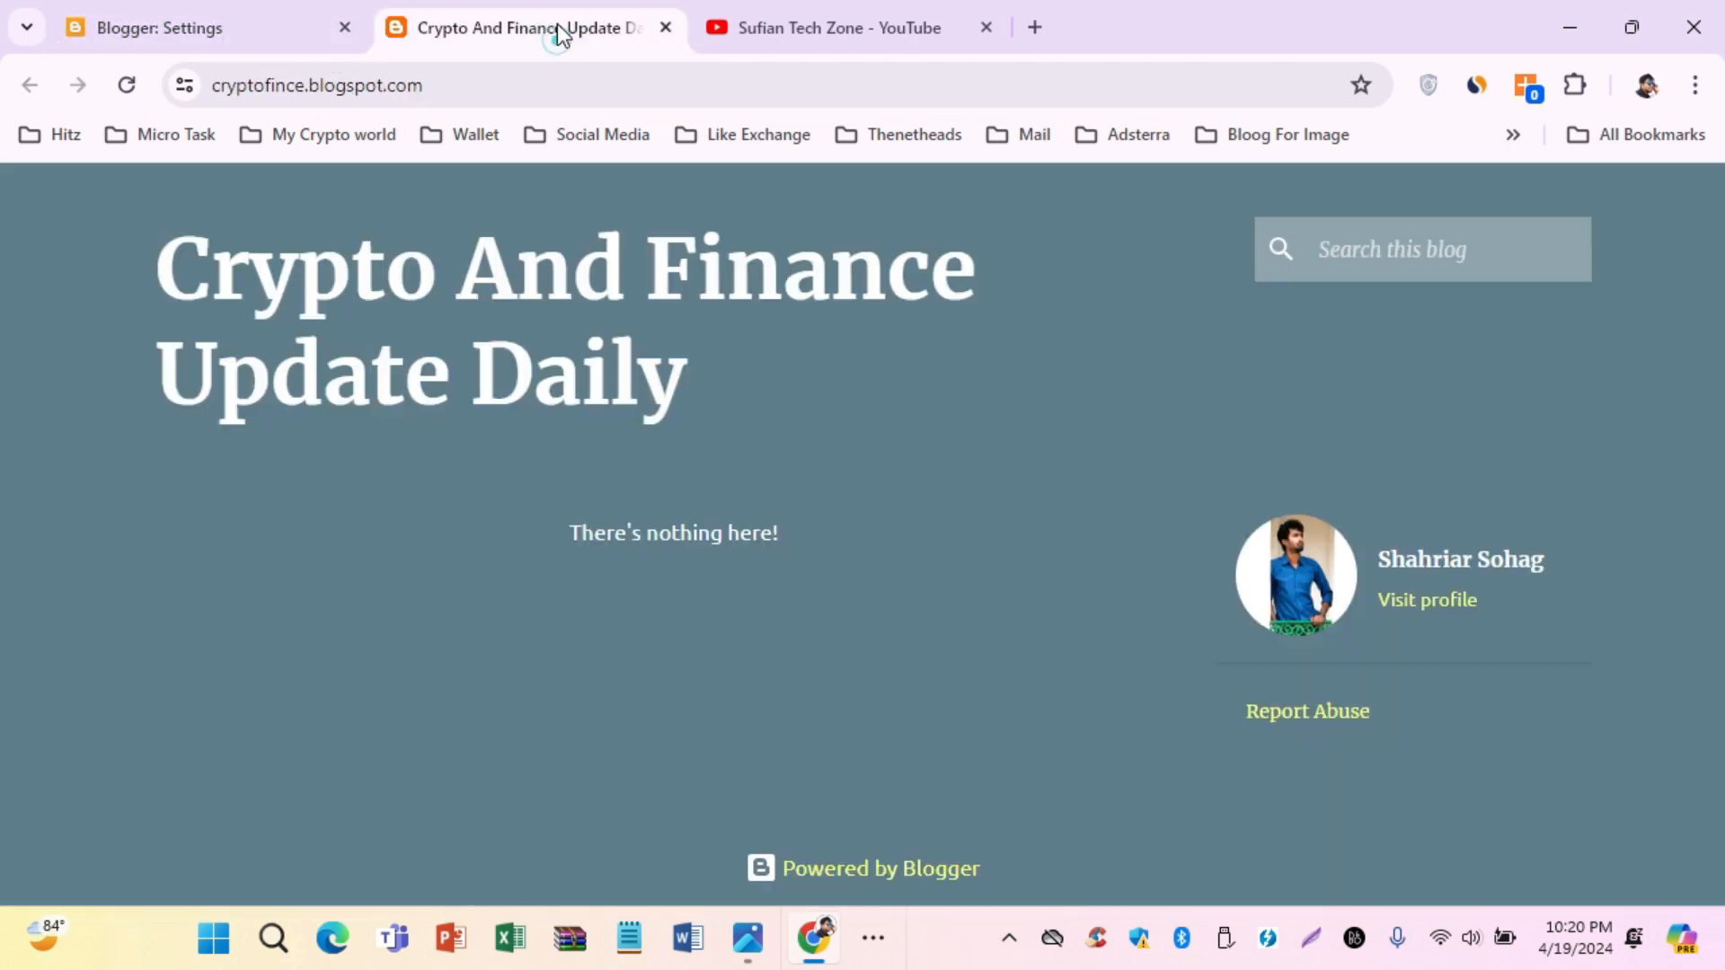
# Search Google for "blogger favicon generator" in a new browser tab
pyautogui.click(1043, 27)
pyautogui.click(927, 68)
pyautogui.click(926, 81)
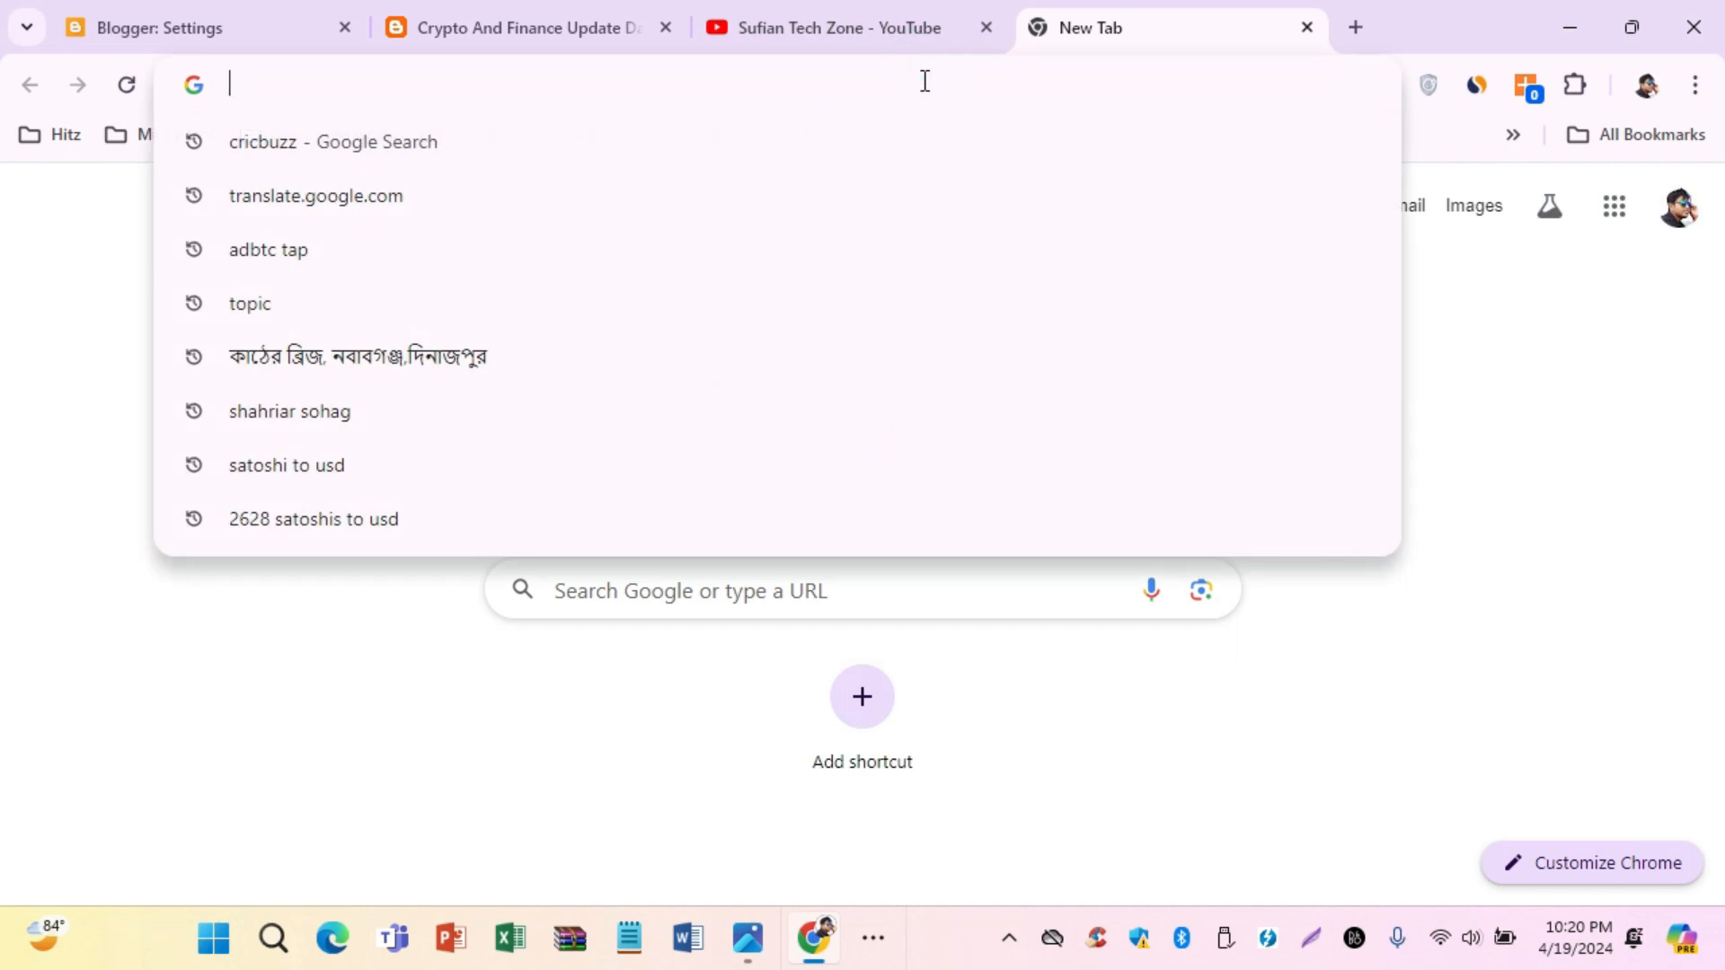
pyautogui.write('blio')
pyautogui.press('BackSpace')
pyautogui.press('BackSpace')
pyautogui.write('ogger fa')
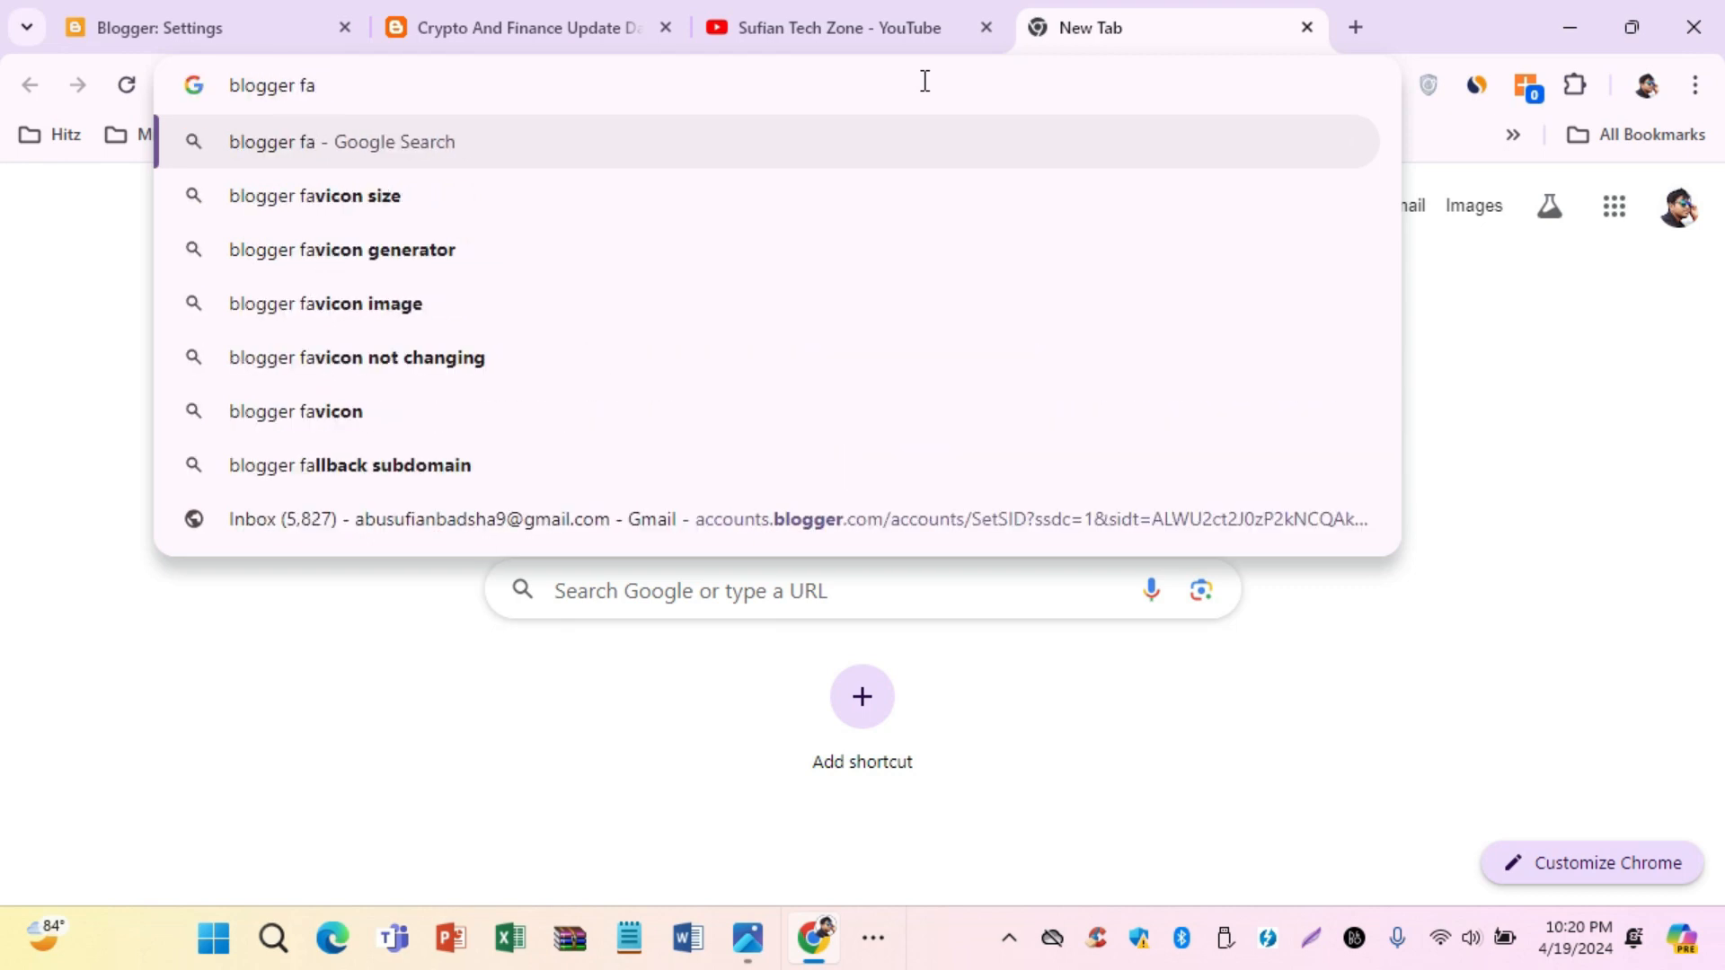
pyautogui.click(614, 247)
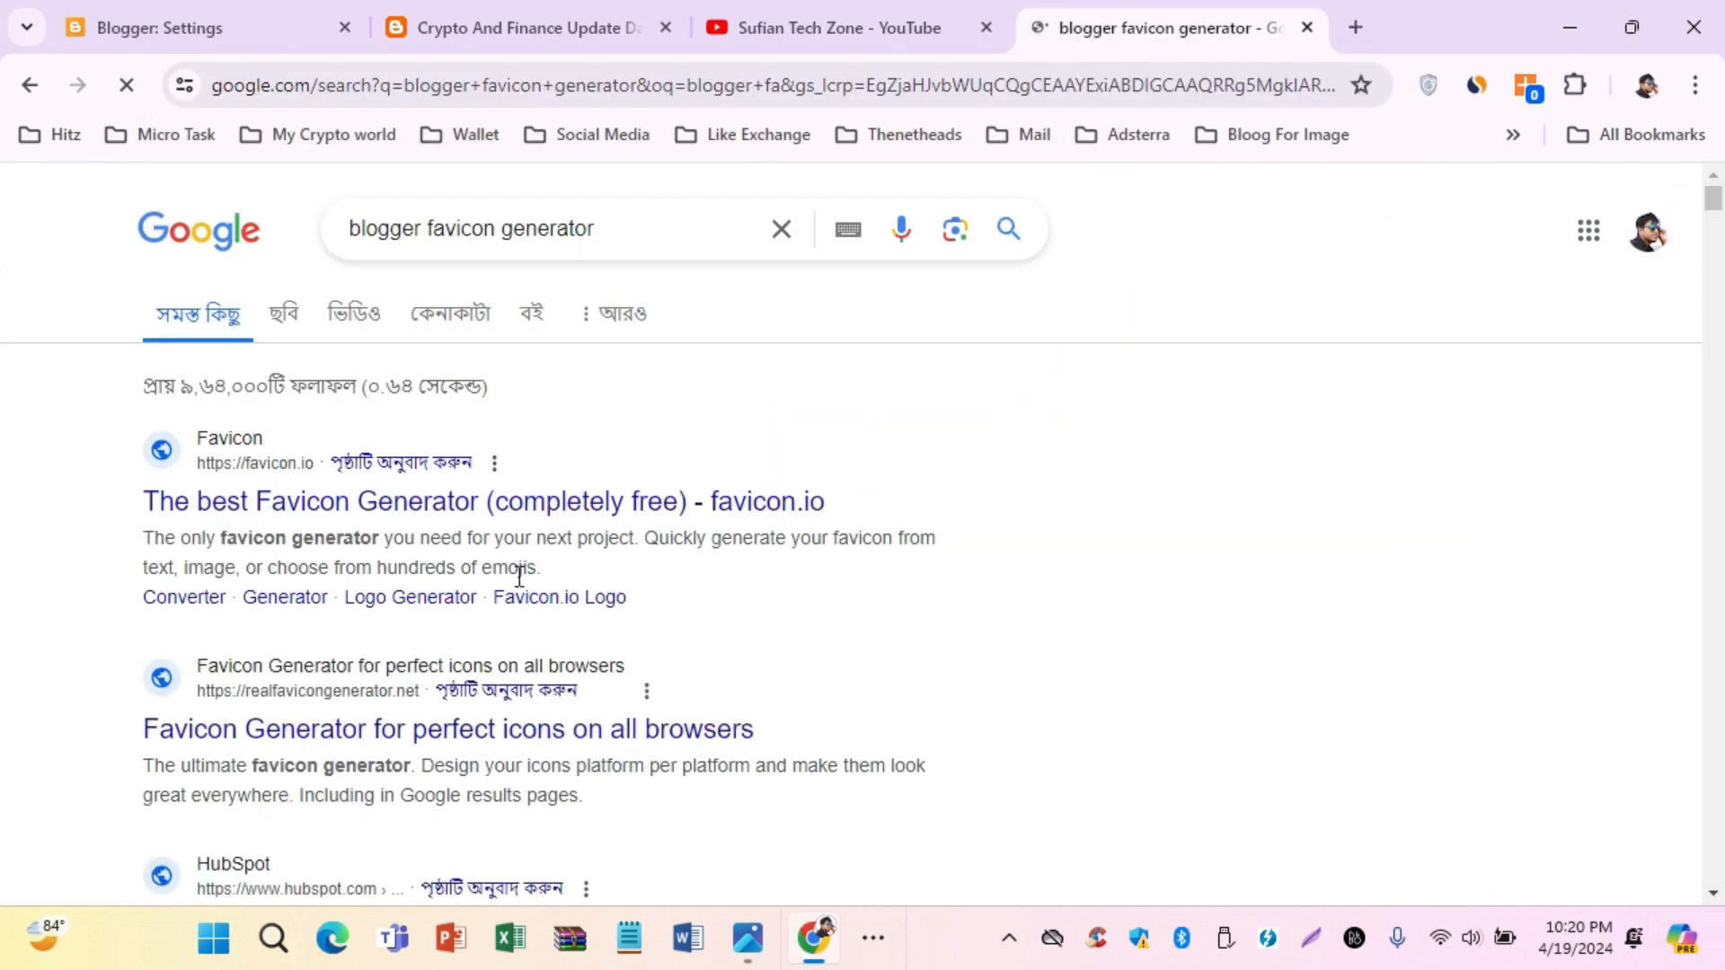
# Open the favicon.io result in a separate tab and examine its image, text and emoji generator options
pyautogui.middleClick(687, 502)
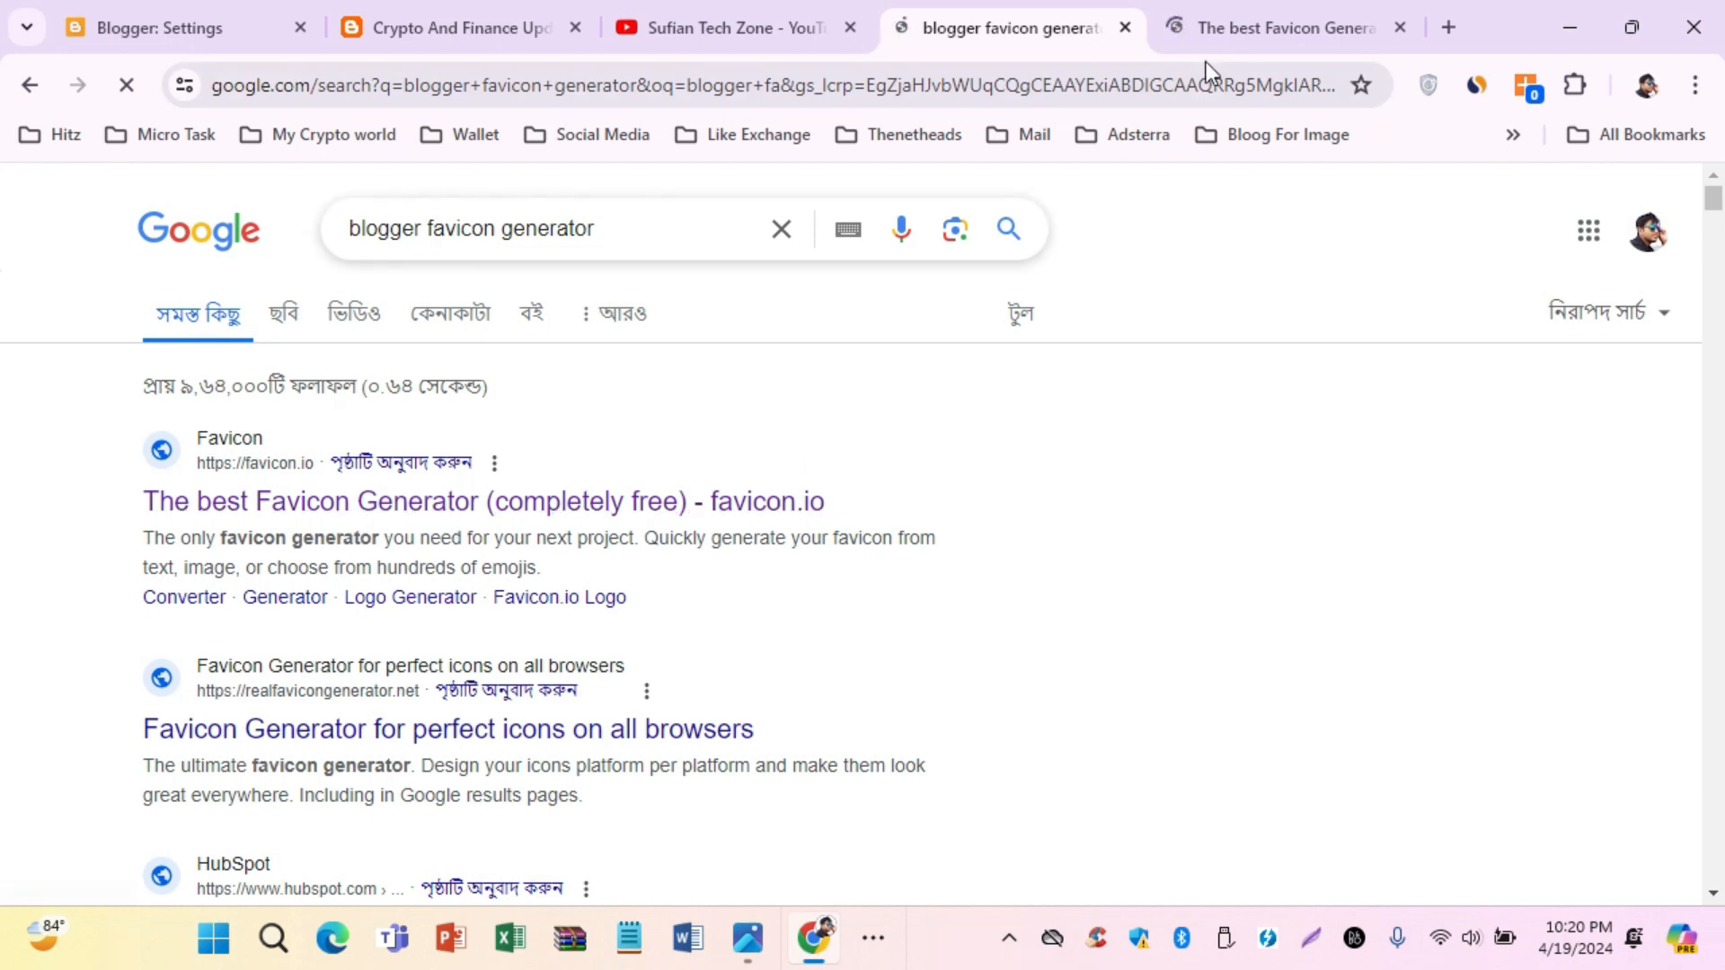
pyautogui.click(1217, 36)
pyautogui.scroll(-1, 837, 360)
pyautogui.scroll(-8, 837, 368)
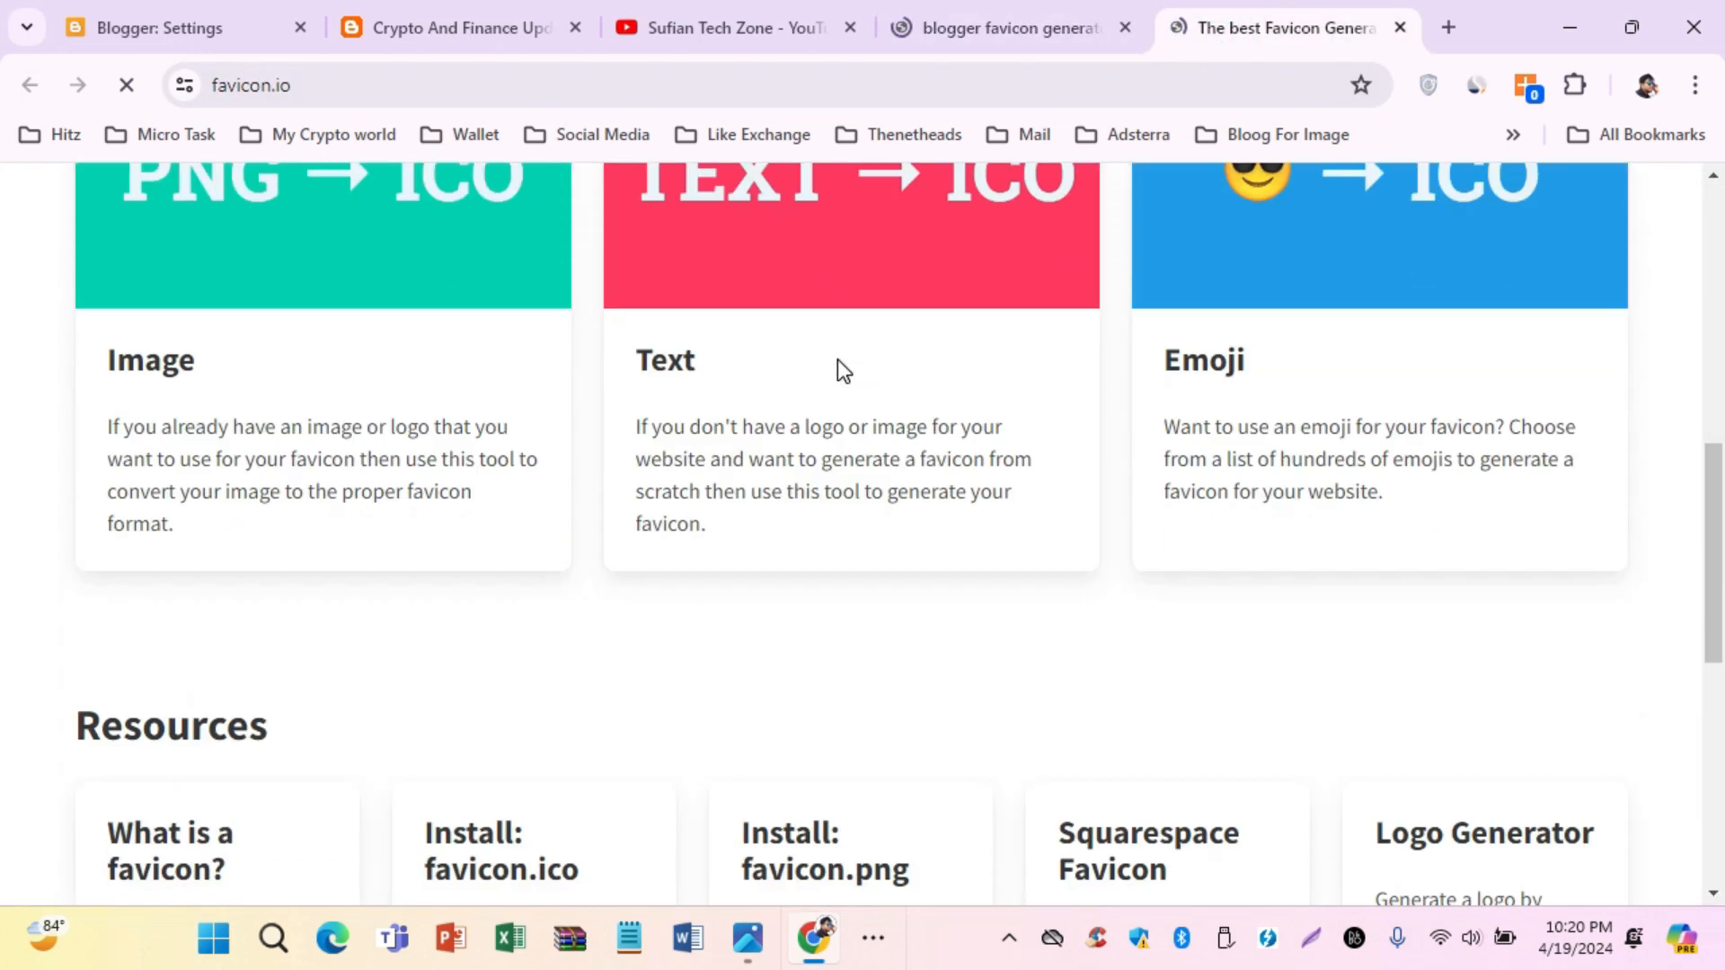
# Examine favicon.io's generator options and its image converter page, dismissing the advertisement and returning to the home page
pyautogui.scroll(3, 898, 359)
pyautogui.scroll(-2, 332, 512)
pyautogui.scroll(2, 1097, 489)
pyautogui.scroll(-10, 1048, 485)
pyautogui.scroll(12, 1049, 486)
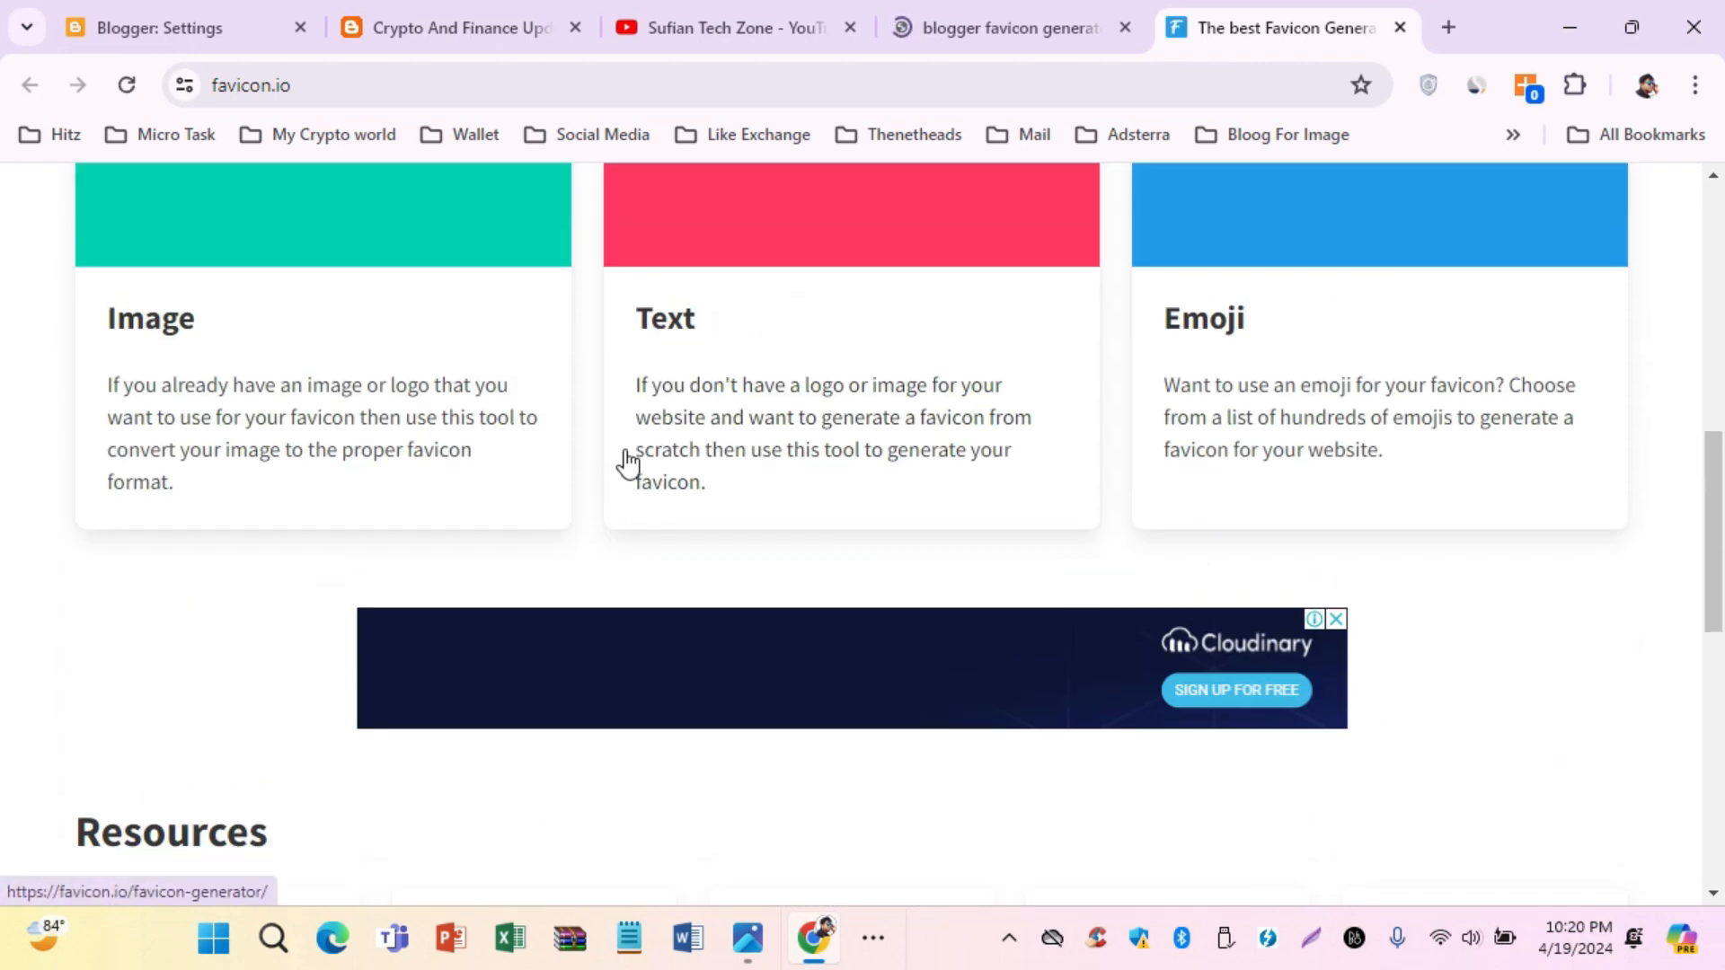
pyautogui.scroll(-4, 987, 441)
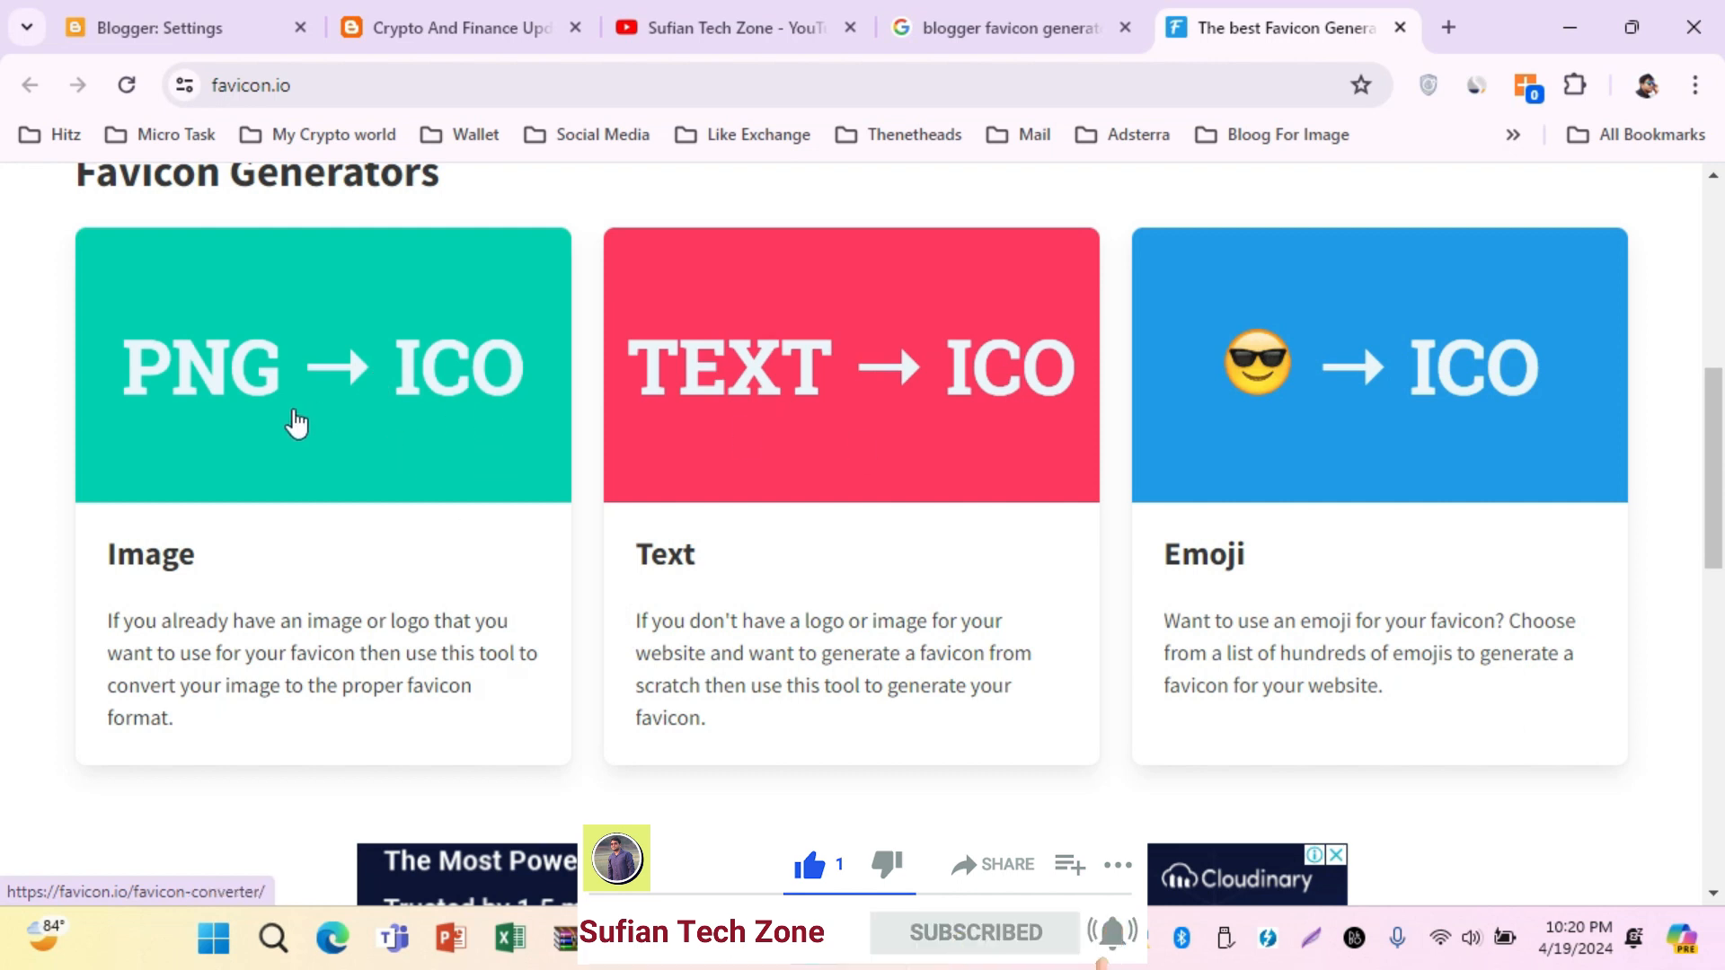
pyautogui.click(443, 389)
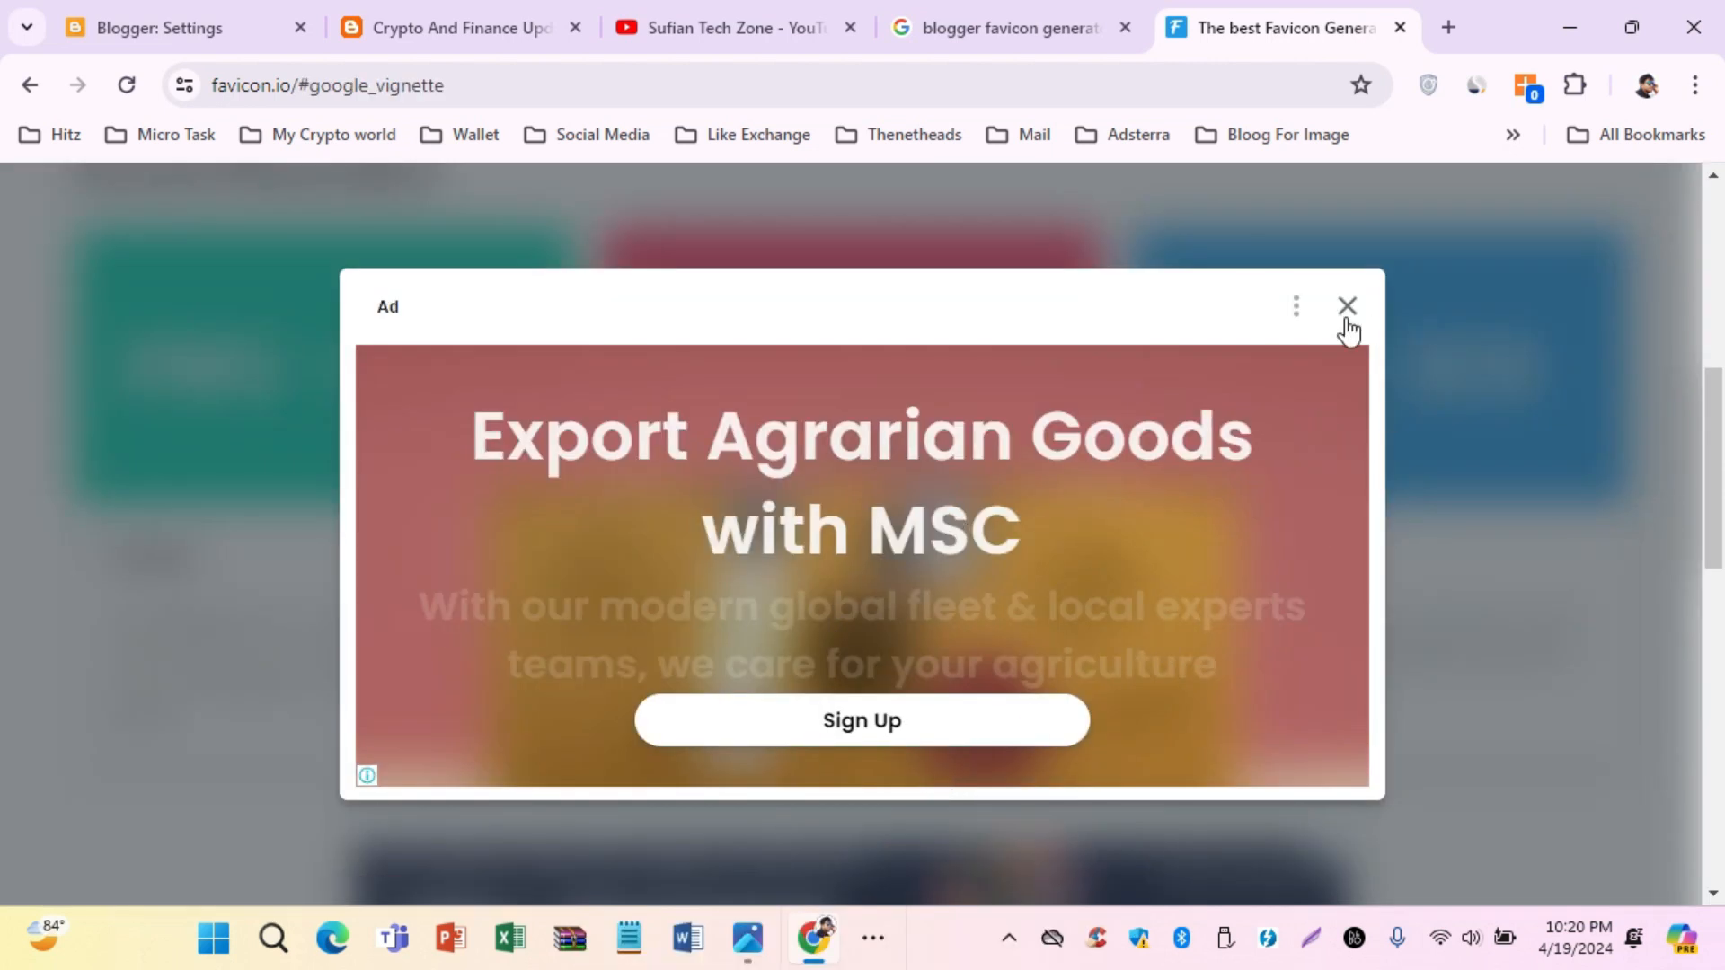
pyautogui.click(1347, 310)
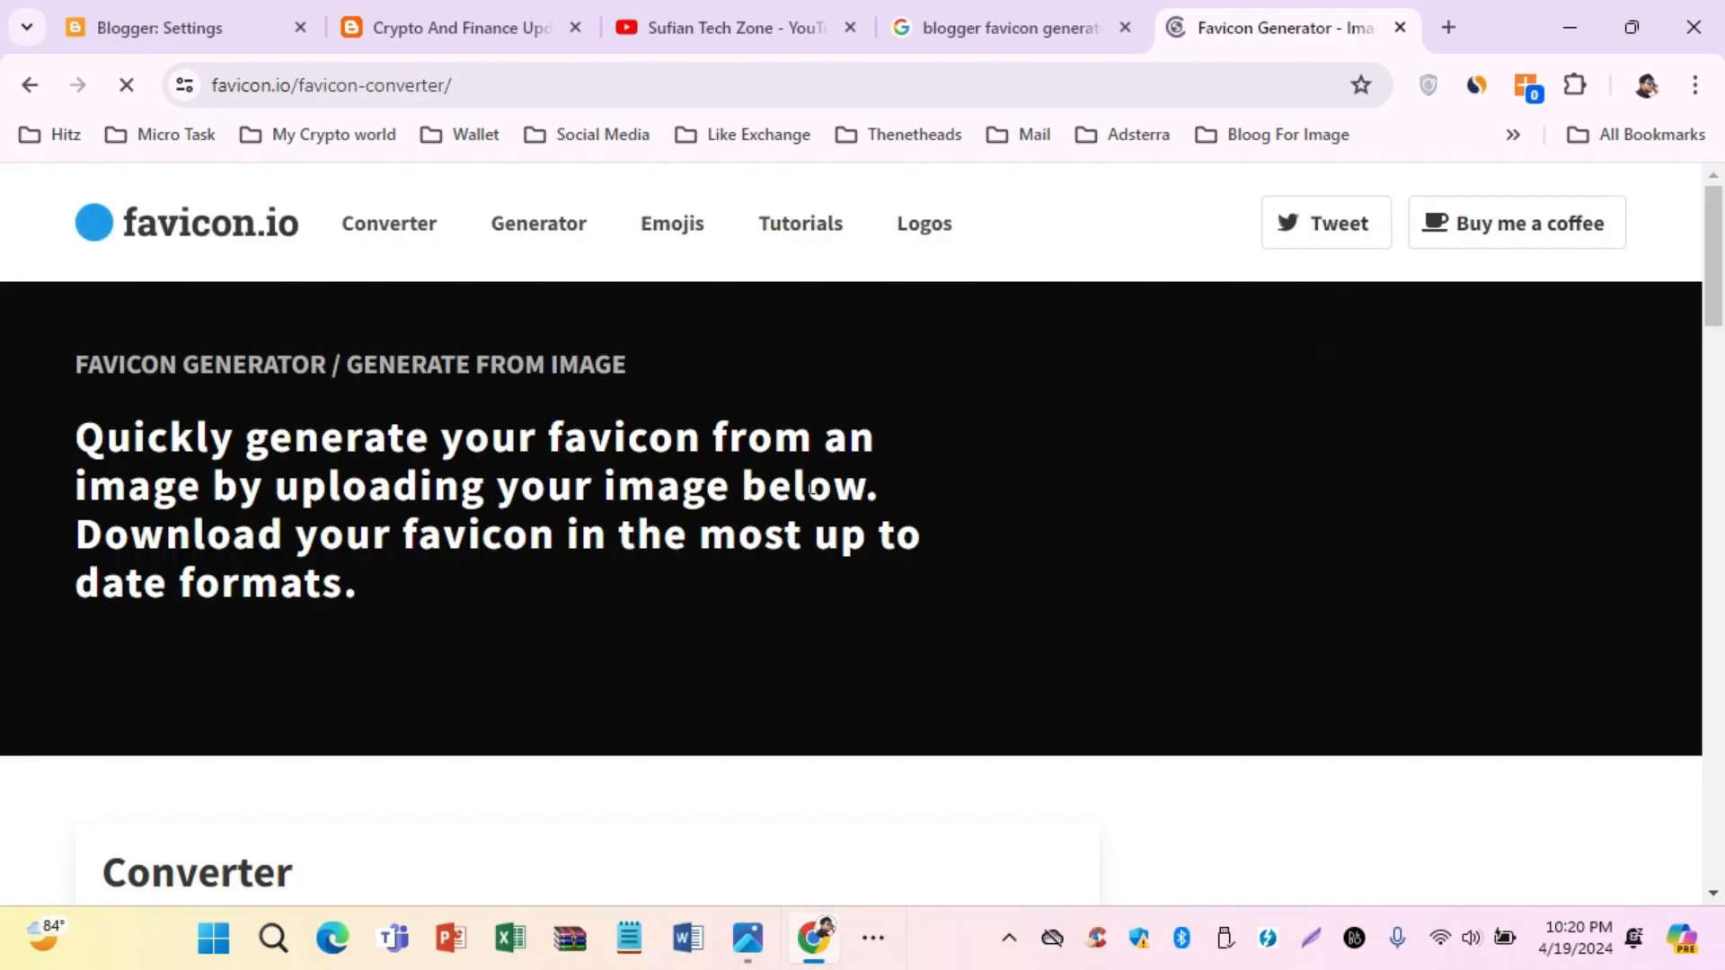
pyautogui.scroll(-8, 813, 482)
pyautogui.scroll(3, 416, 359)
pyautogui.click(41, 84)
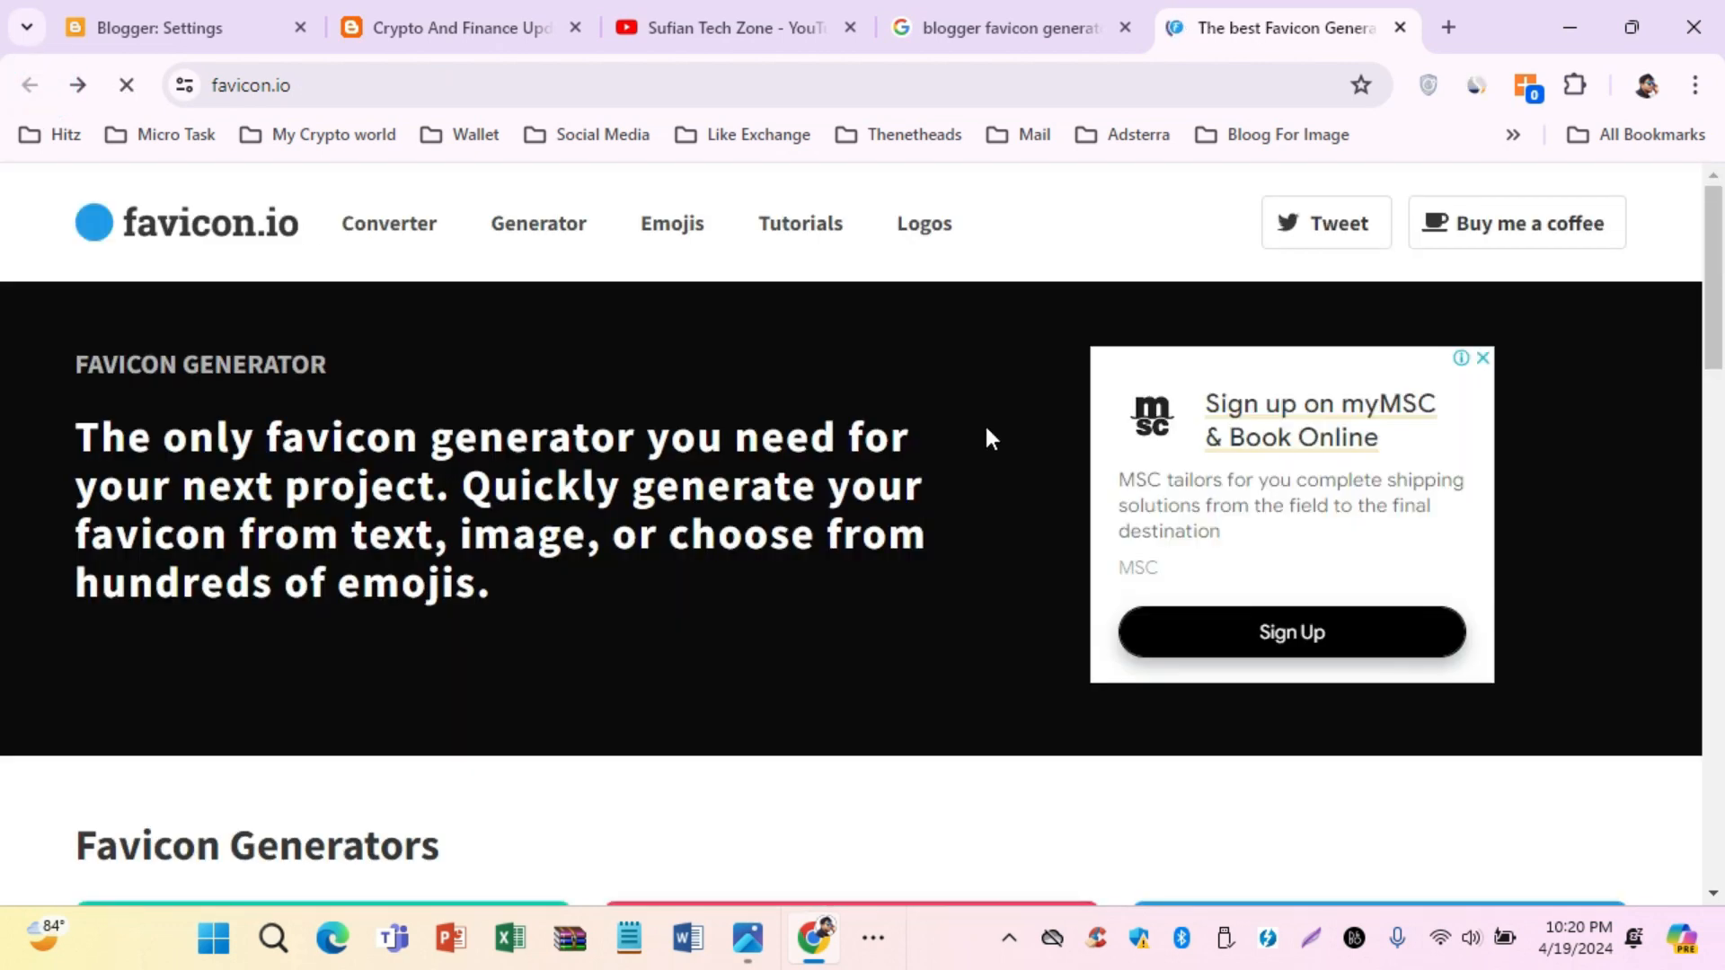
# Open favicon.io's generator that creates a favicon from text and bring up its settings
pyautogui.scroll(-5, 966, 463)
pyautogui.click(882, 629)
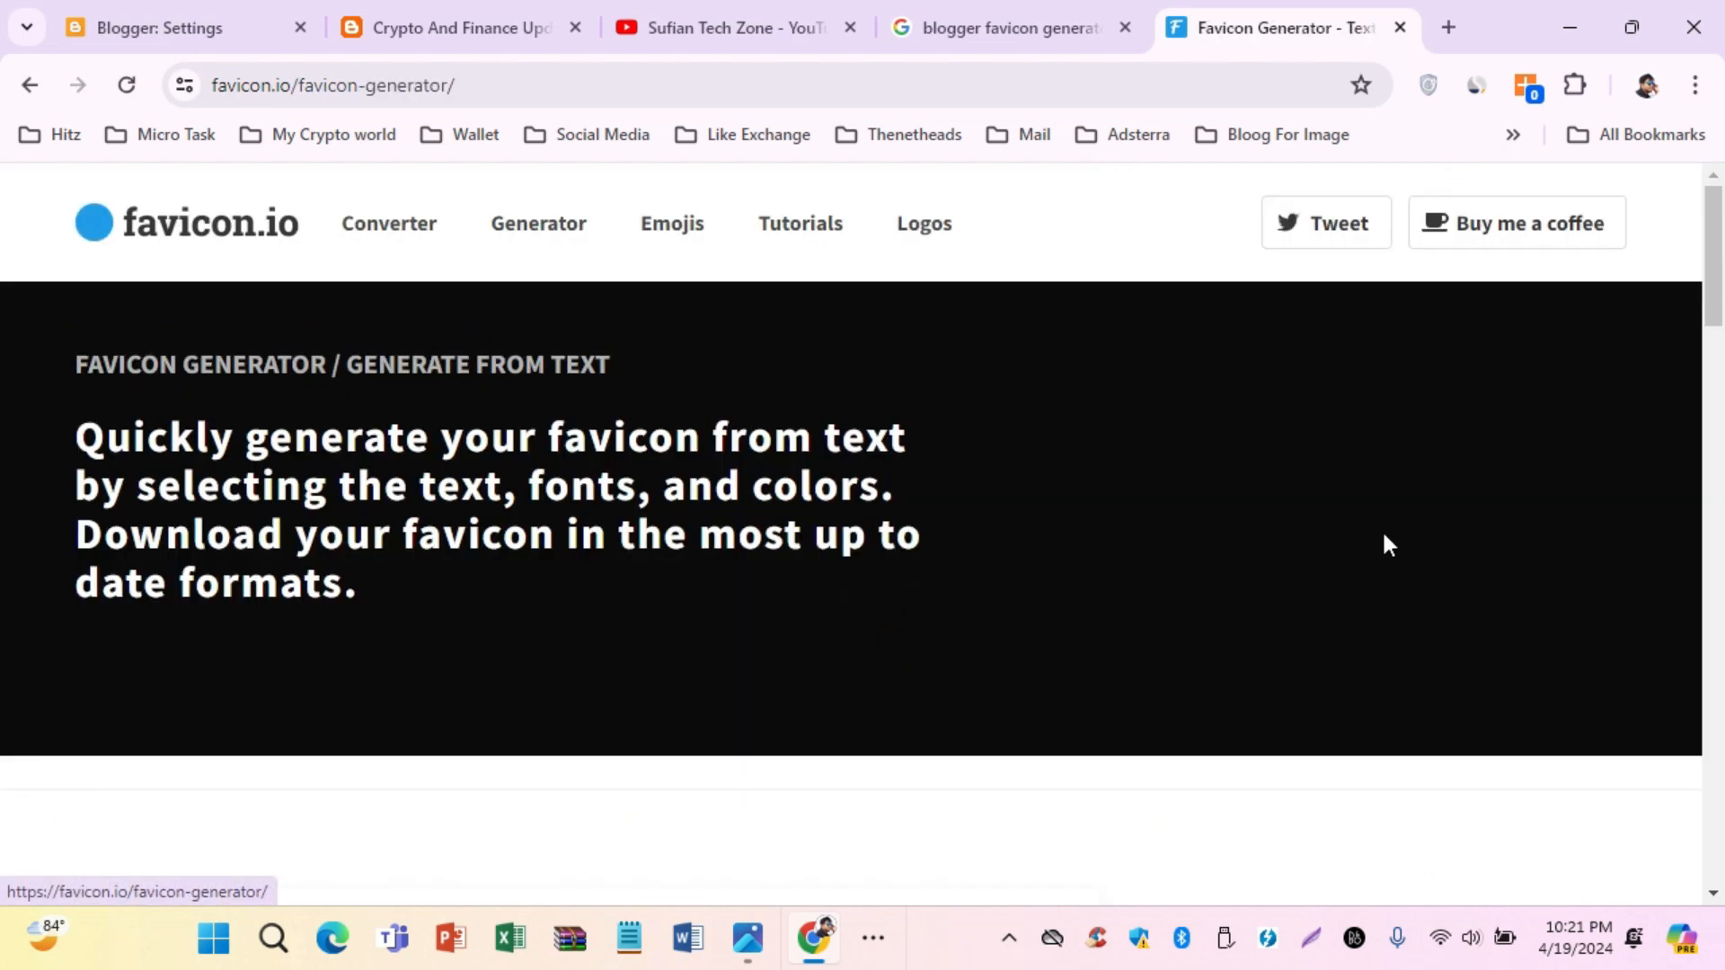
pyautogui.scroll(-5, 1373, 530)
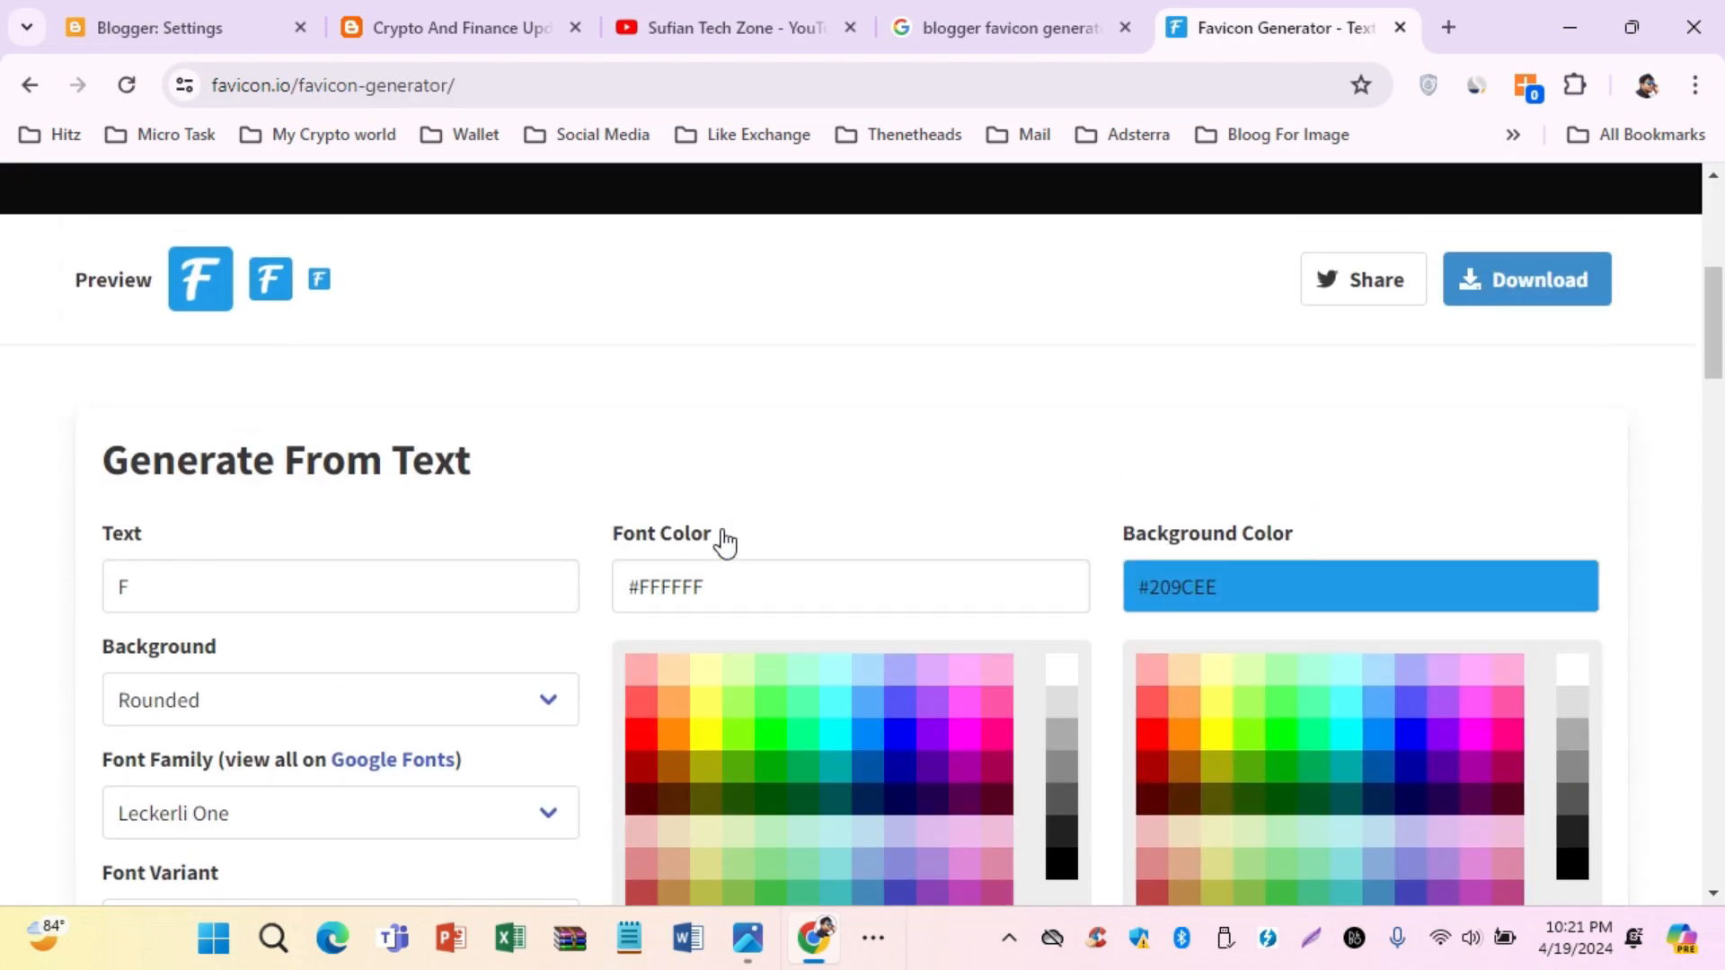
# Set the favicon text to "c" in the Generate From Text form
pyautogui.scroll(-1, 724, 539)
pyautogui.doubleClick(332, 454)
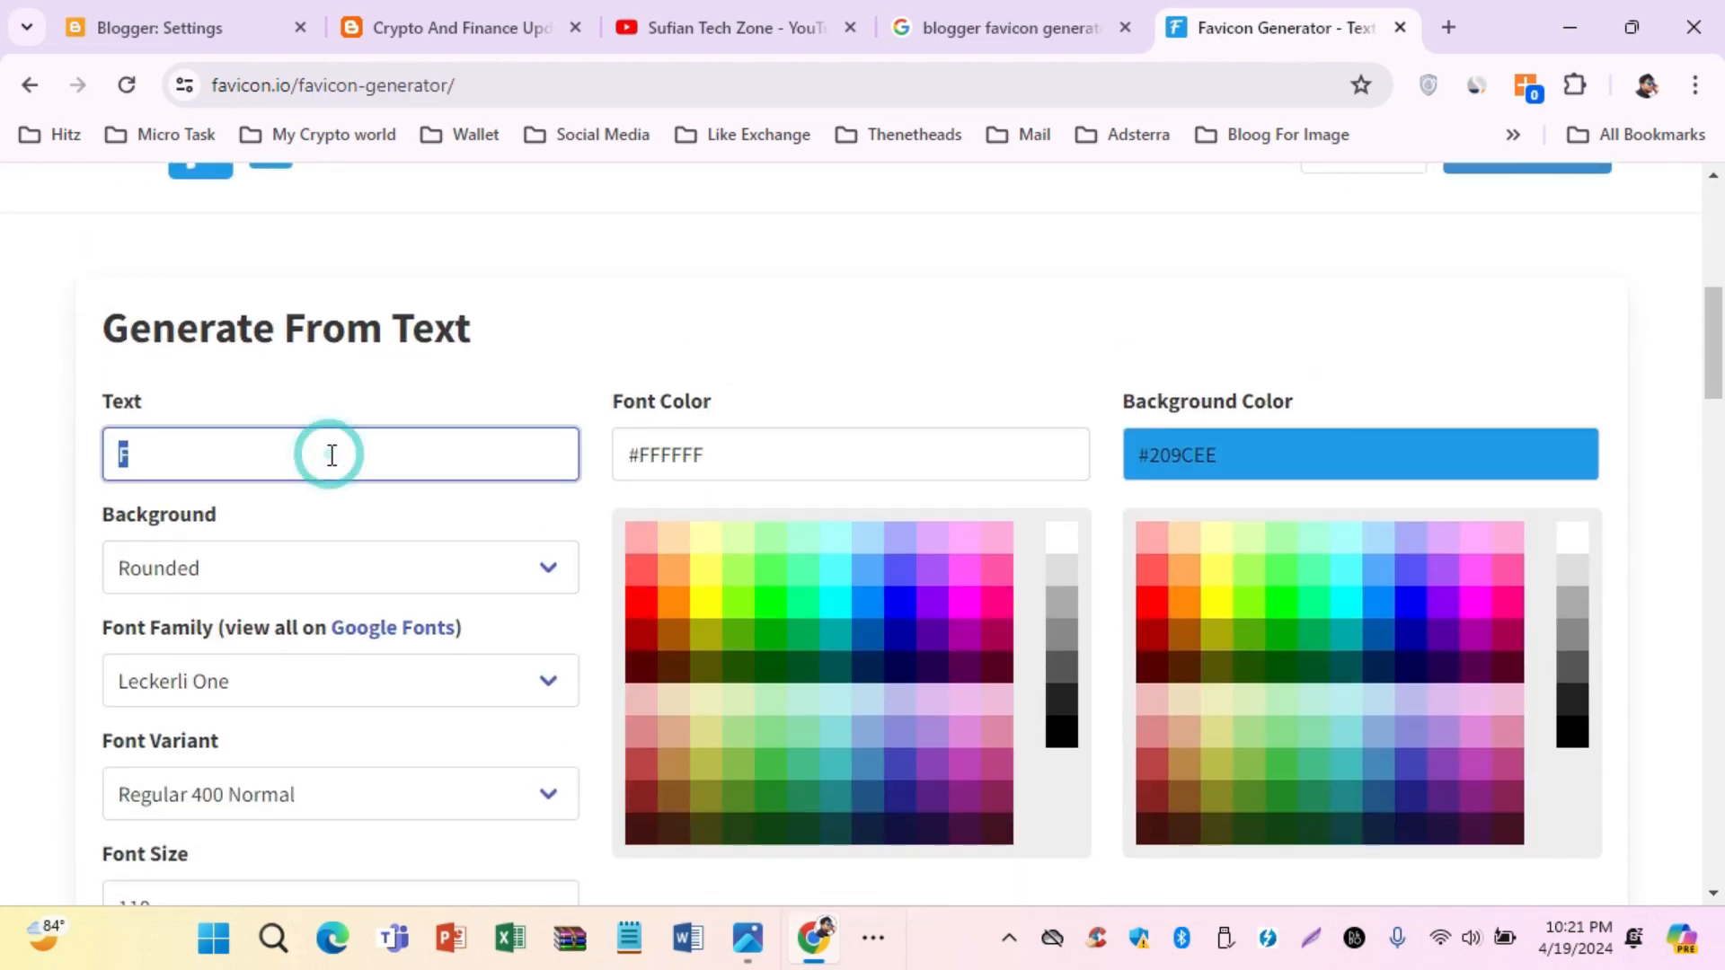
pyautogui.scroll(-12, 342, 467)
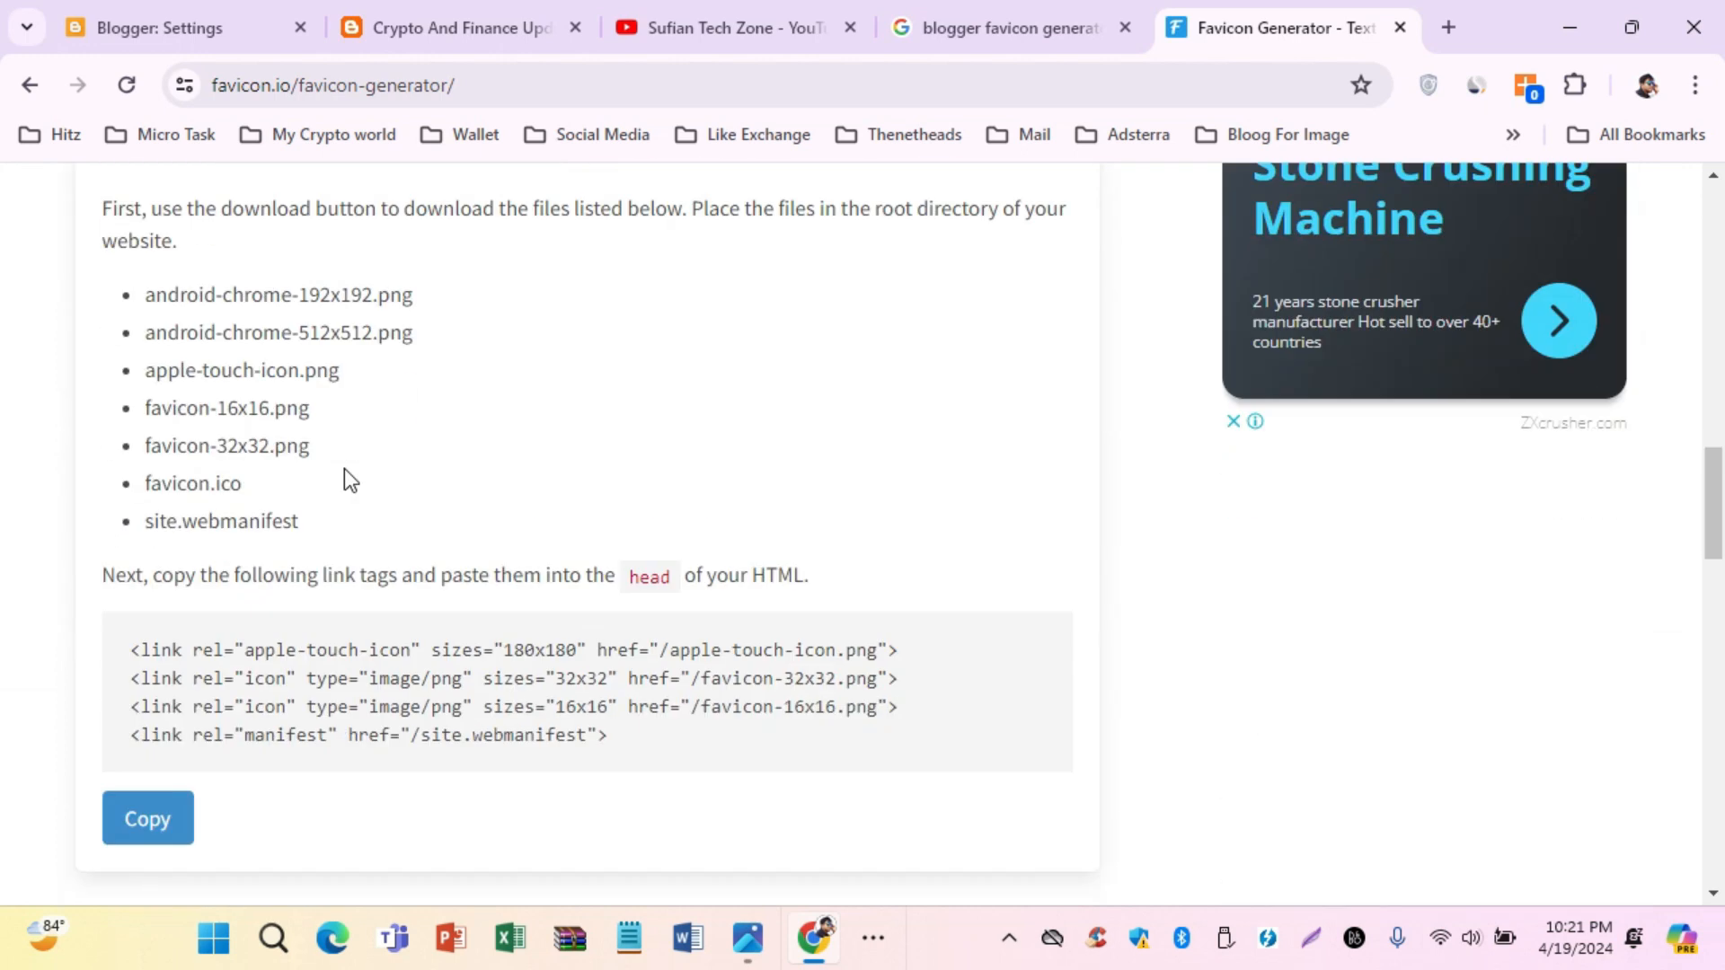
pyautogui.scroll(15, 336, 497)
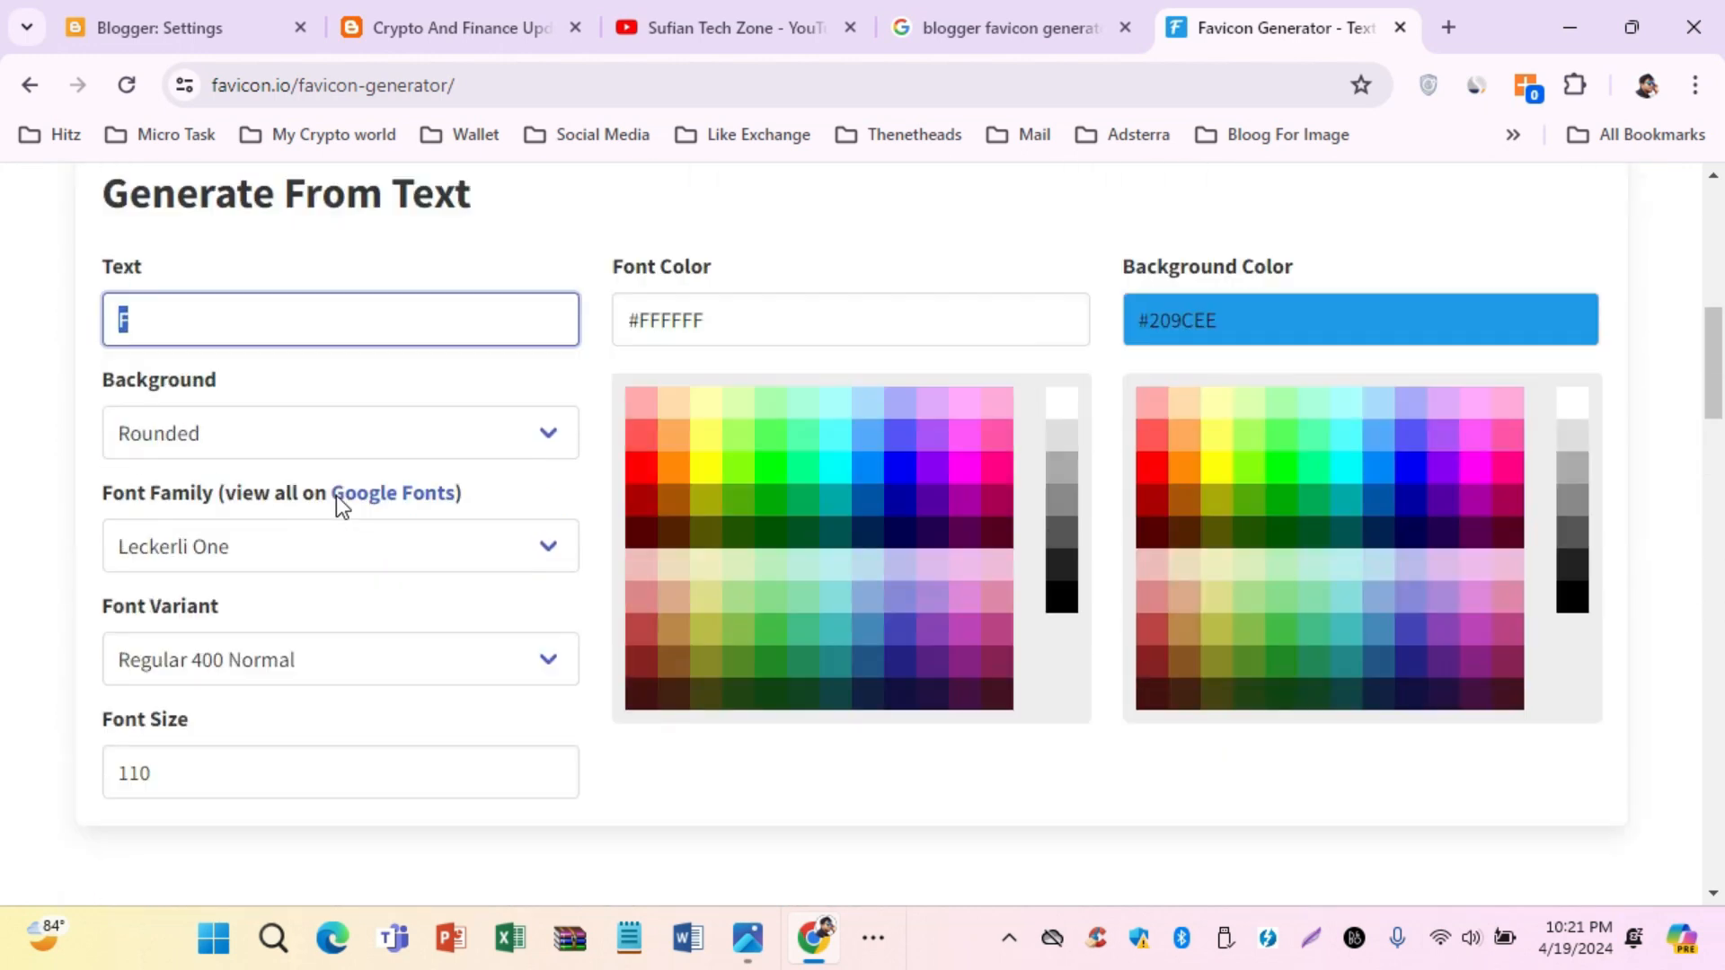
pyautogui.scroll(-6, 337, 503)
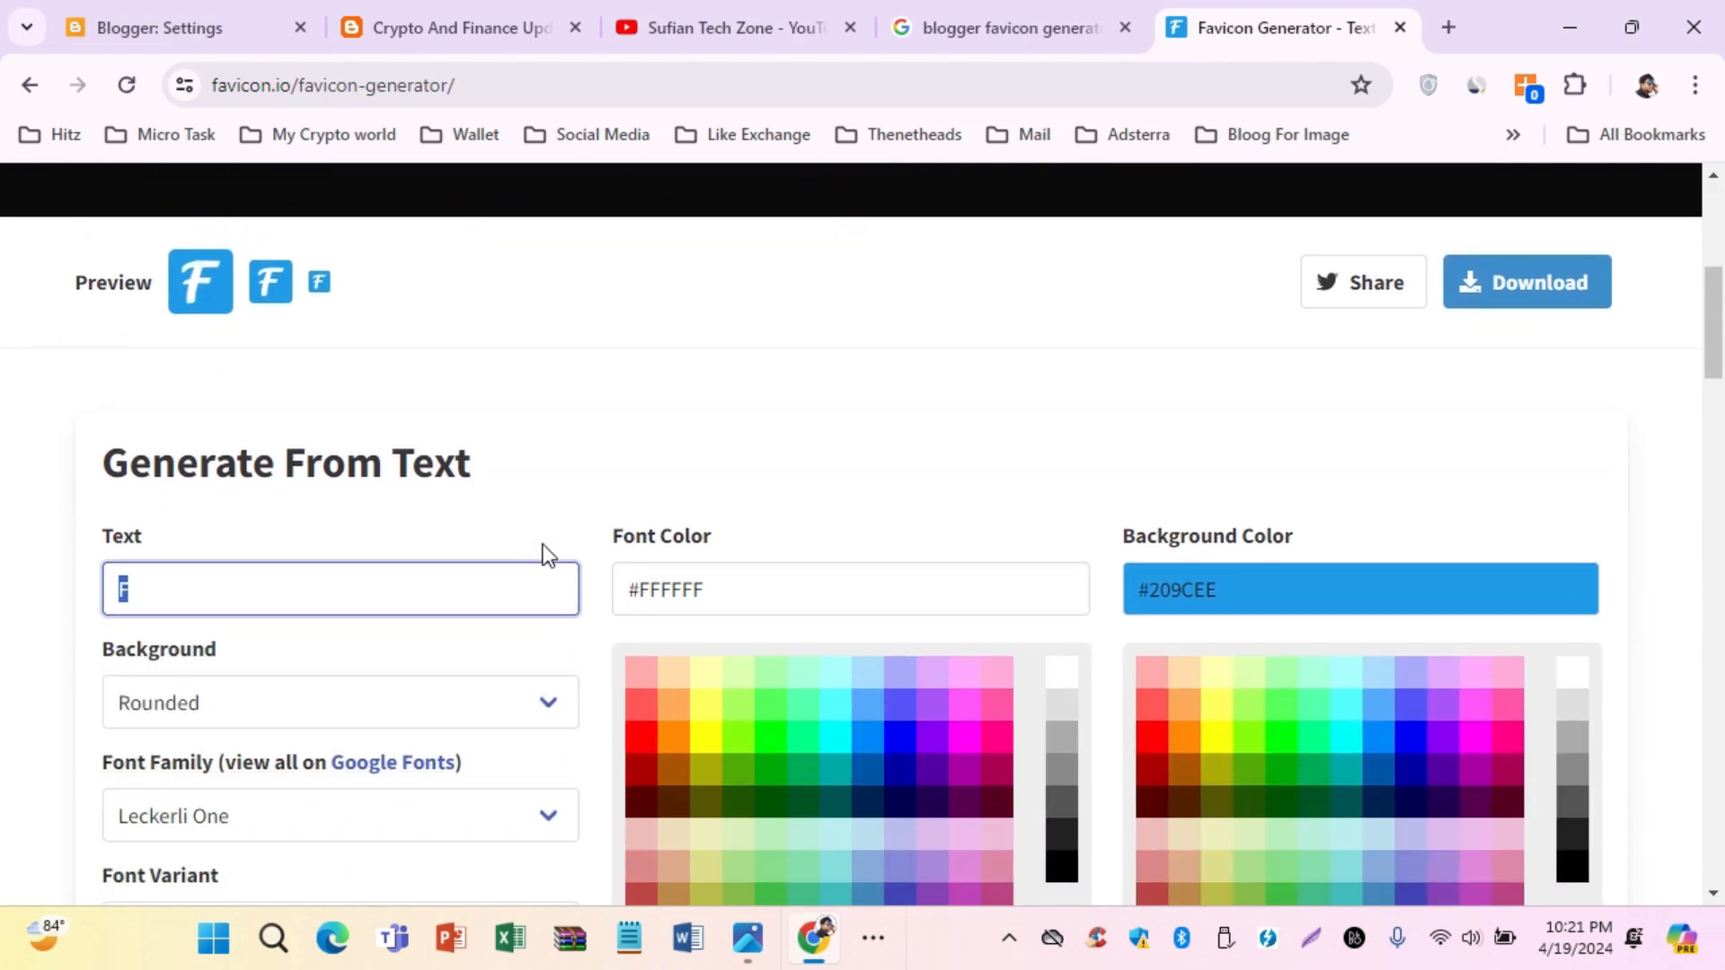
pyautogui.write('c')
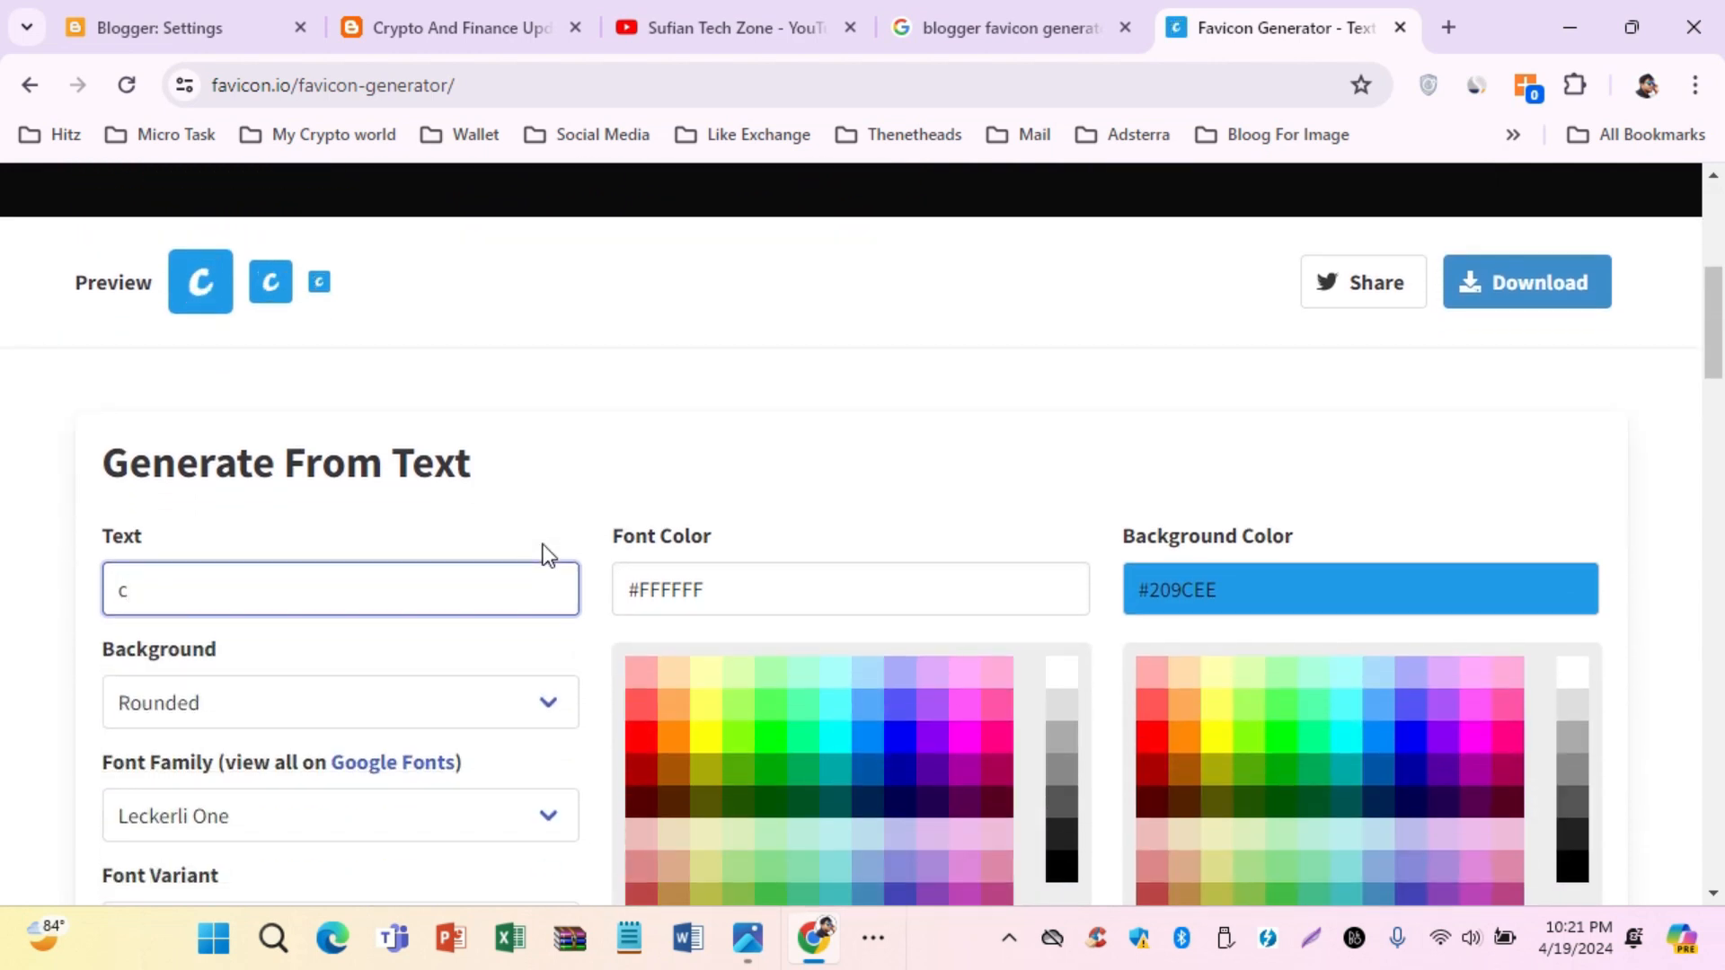
pyautogui.write('p')
pyautogui.press('BackSpace')
pyautogui.scroll(2, 115, 308)
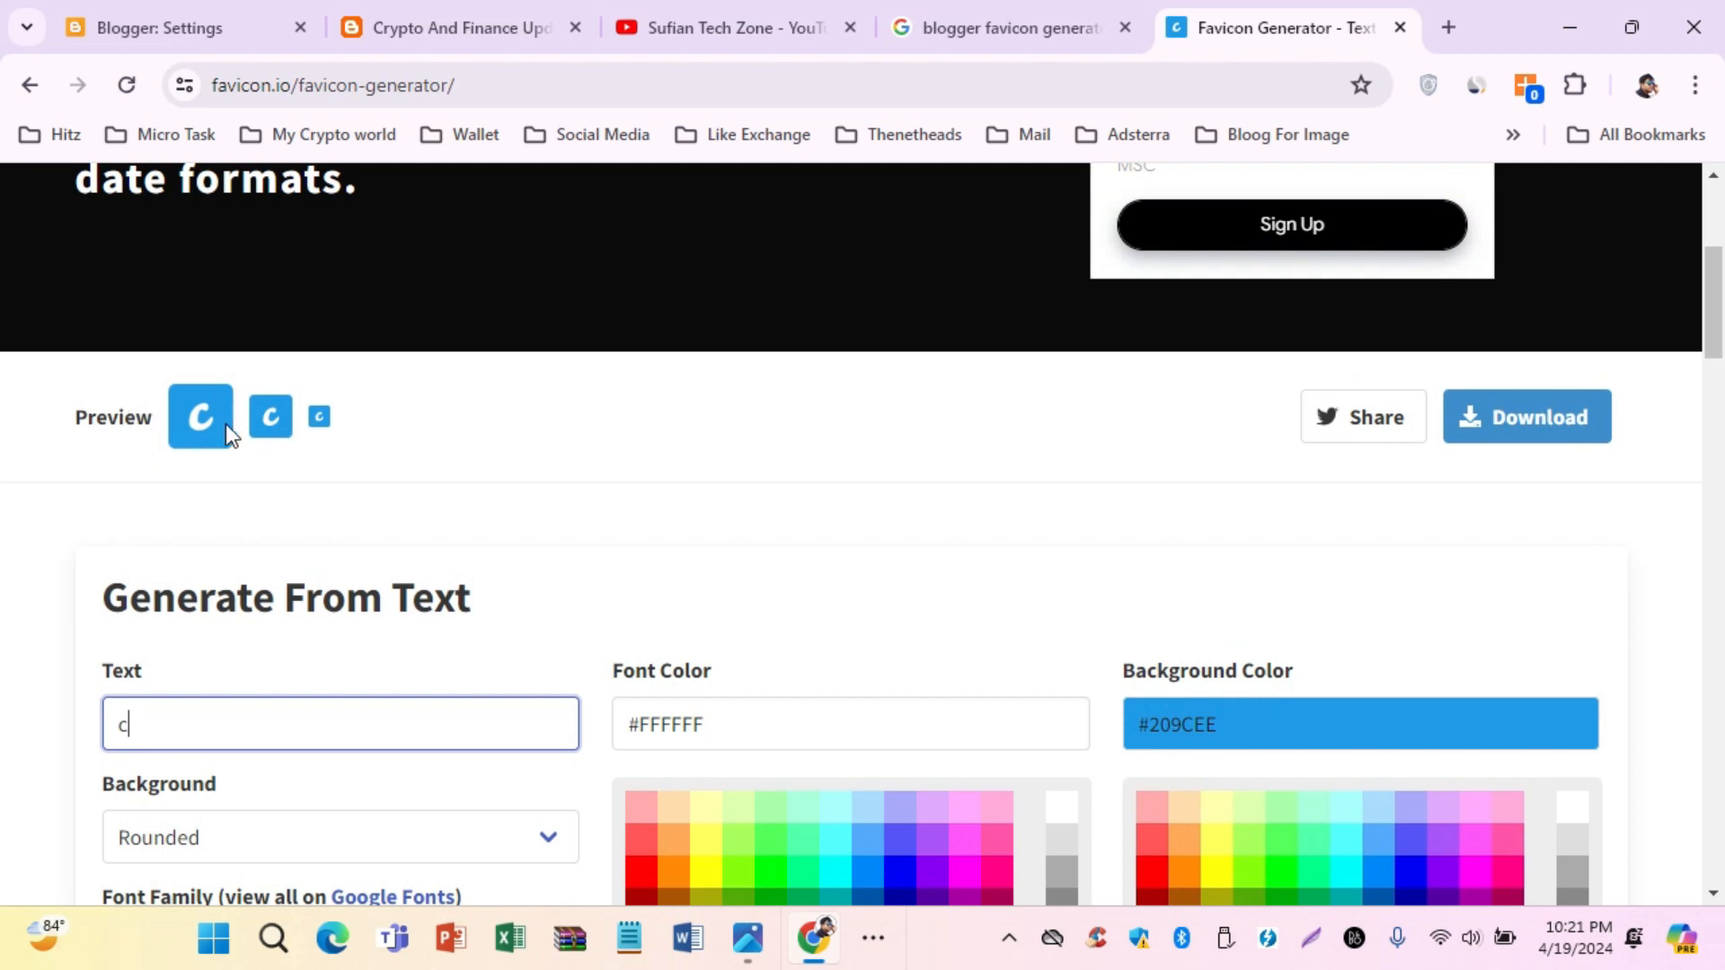
# Download the generated favicon package and show favicon_io.zip in its Downloads folder
pyautogui.moveTo(320, 417); pyautogui.dragTo(403, 428)
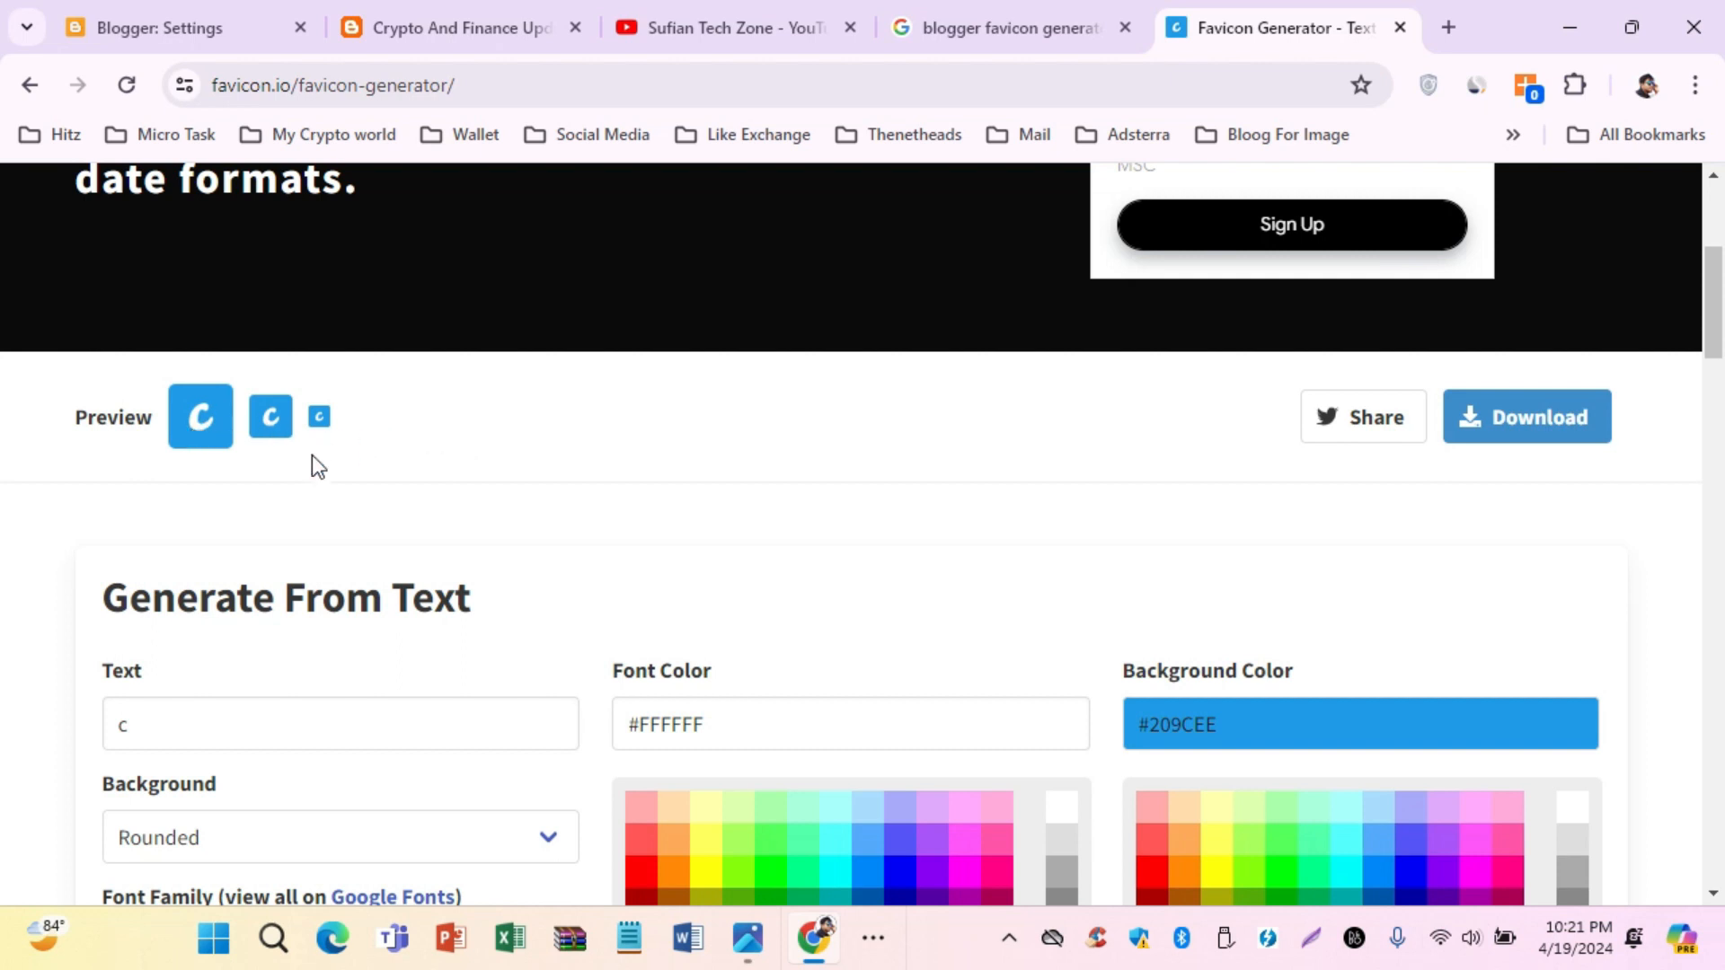
pyautogui.click(1521, 433)
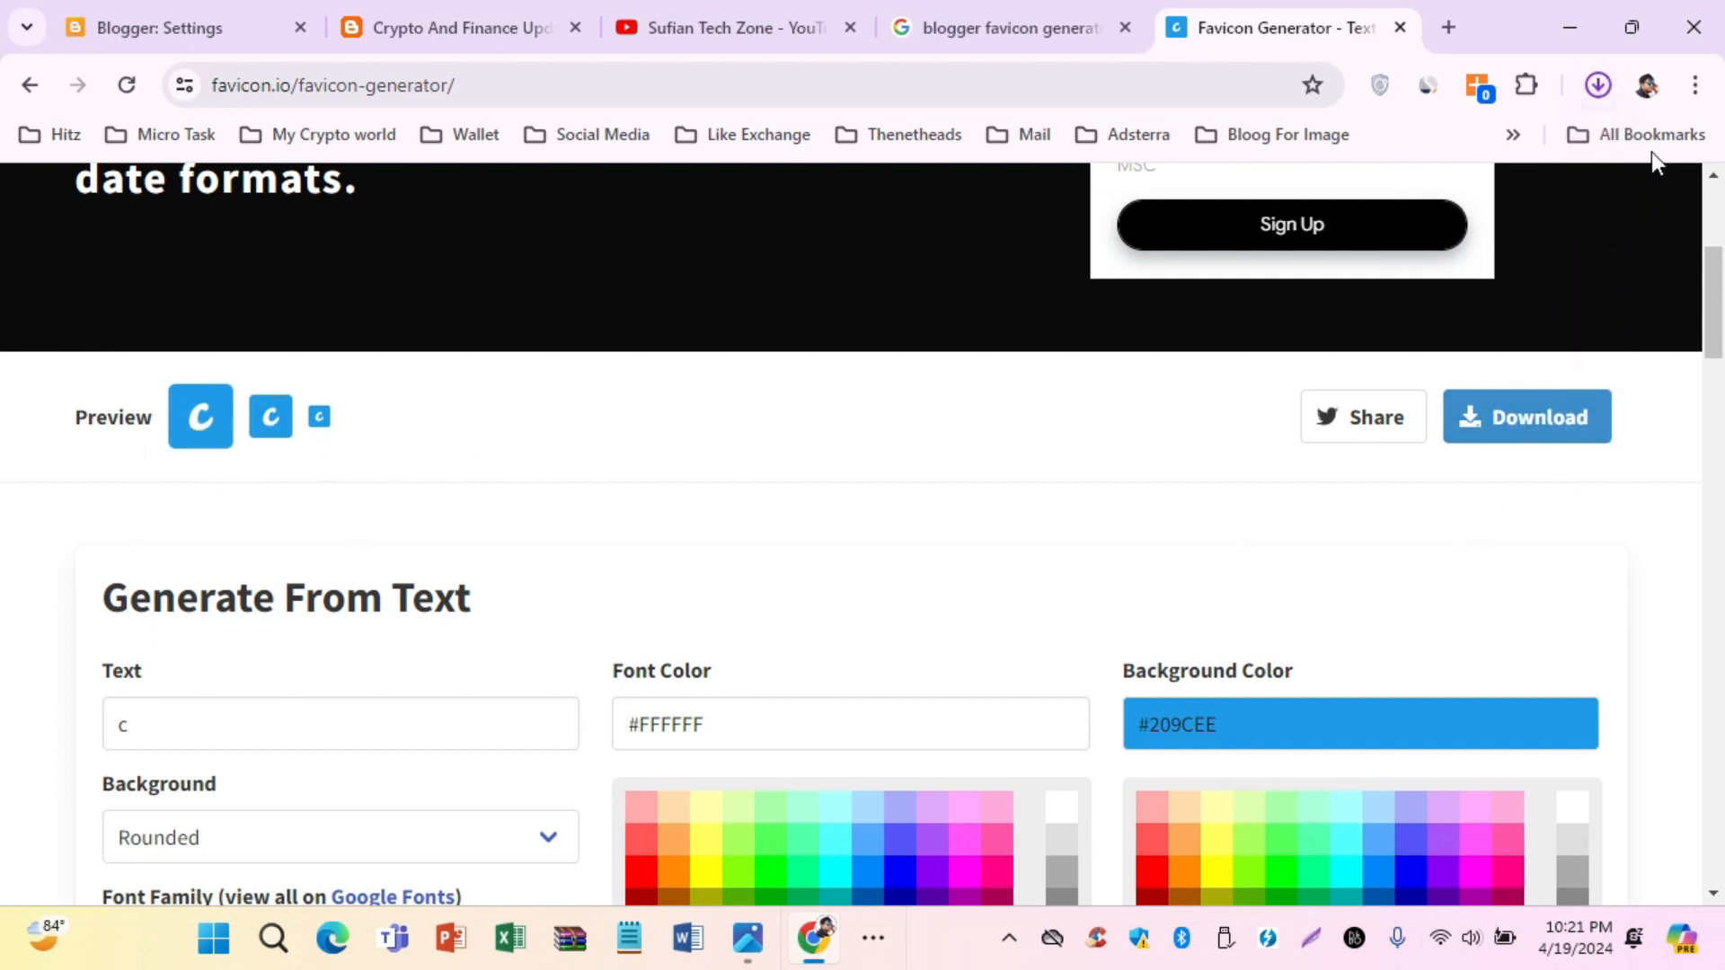
pyautogui.click(1598, 84)
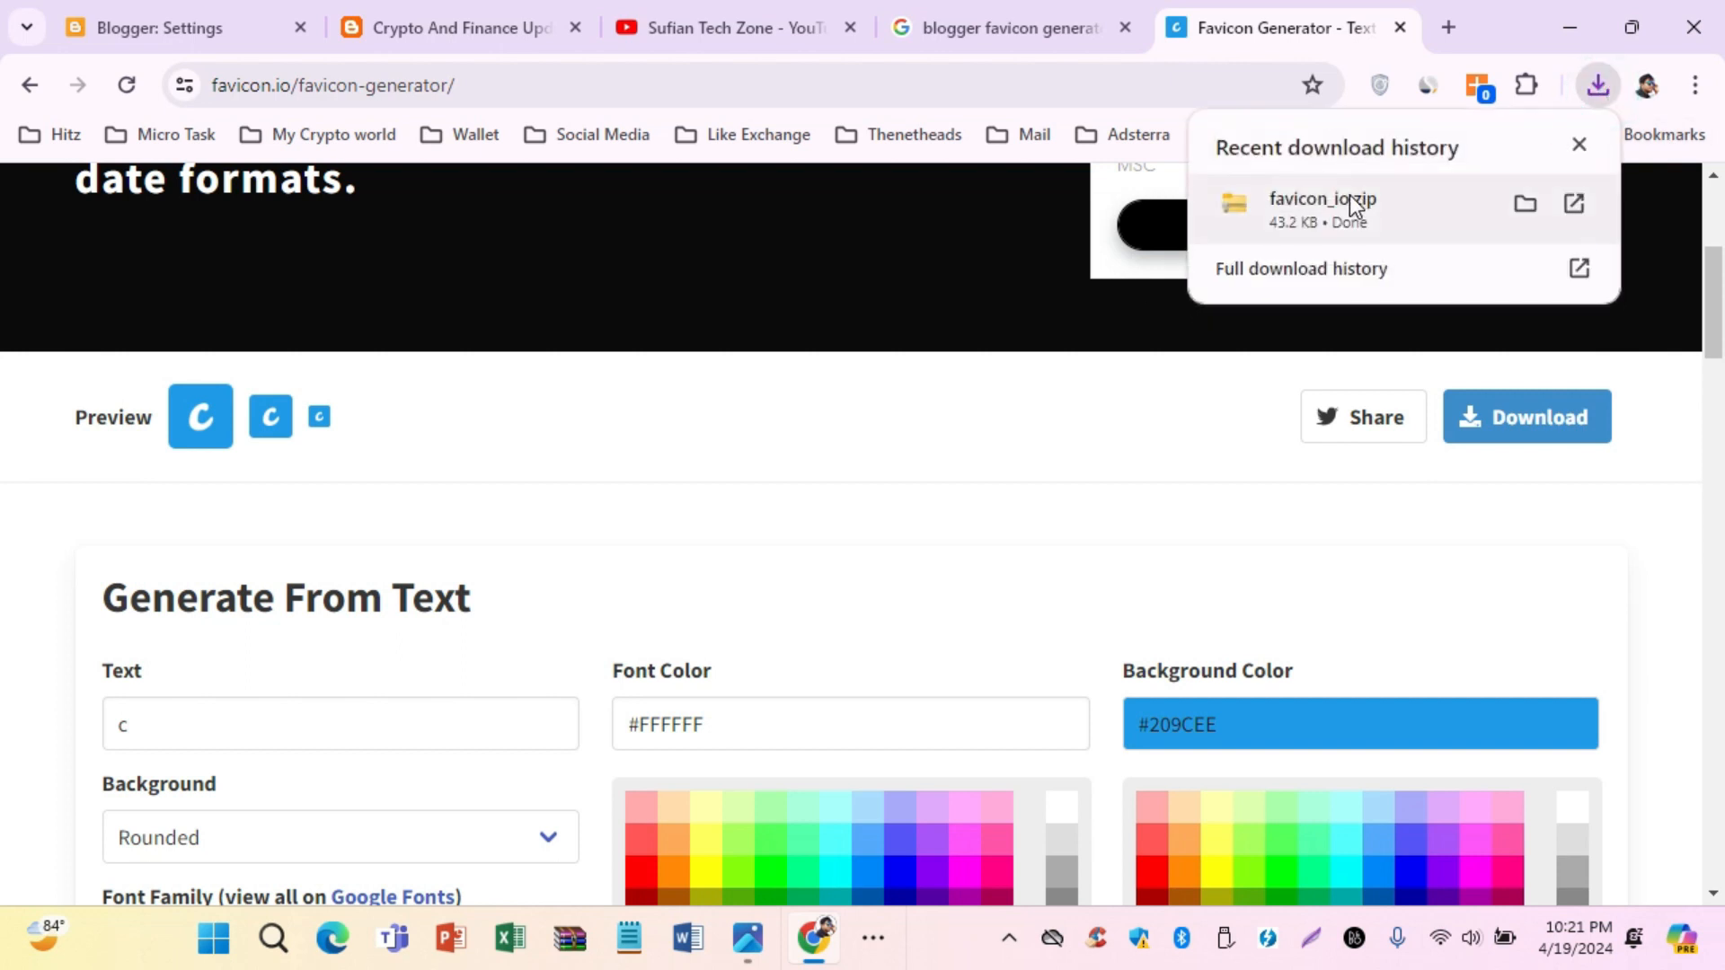
pyautogui.click(1526, 205)
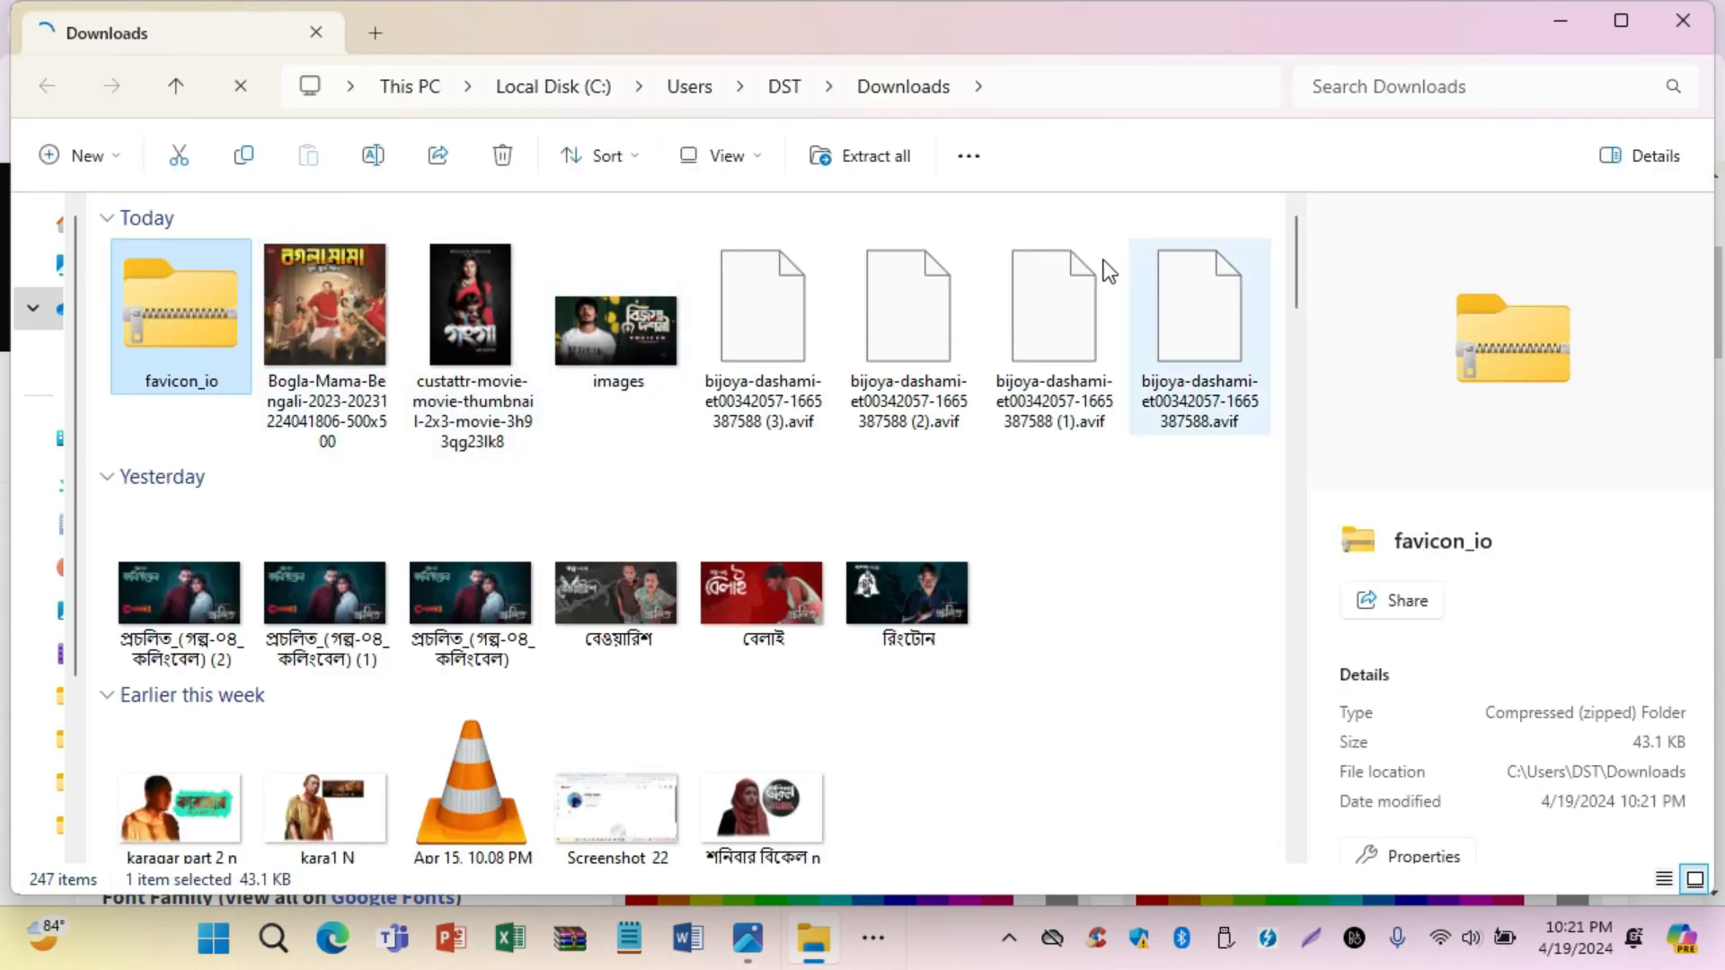
# Extract the favicon_io zip archive into the Downloads folder
pyautogui.rightClick(223, 303)
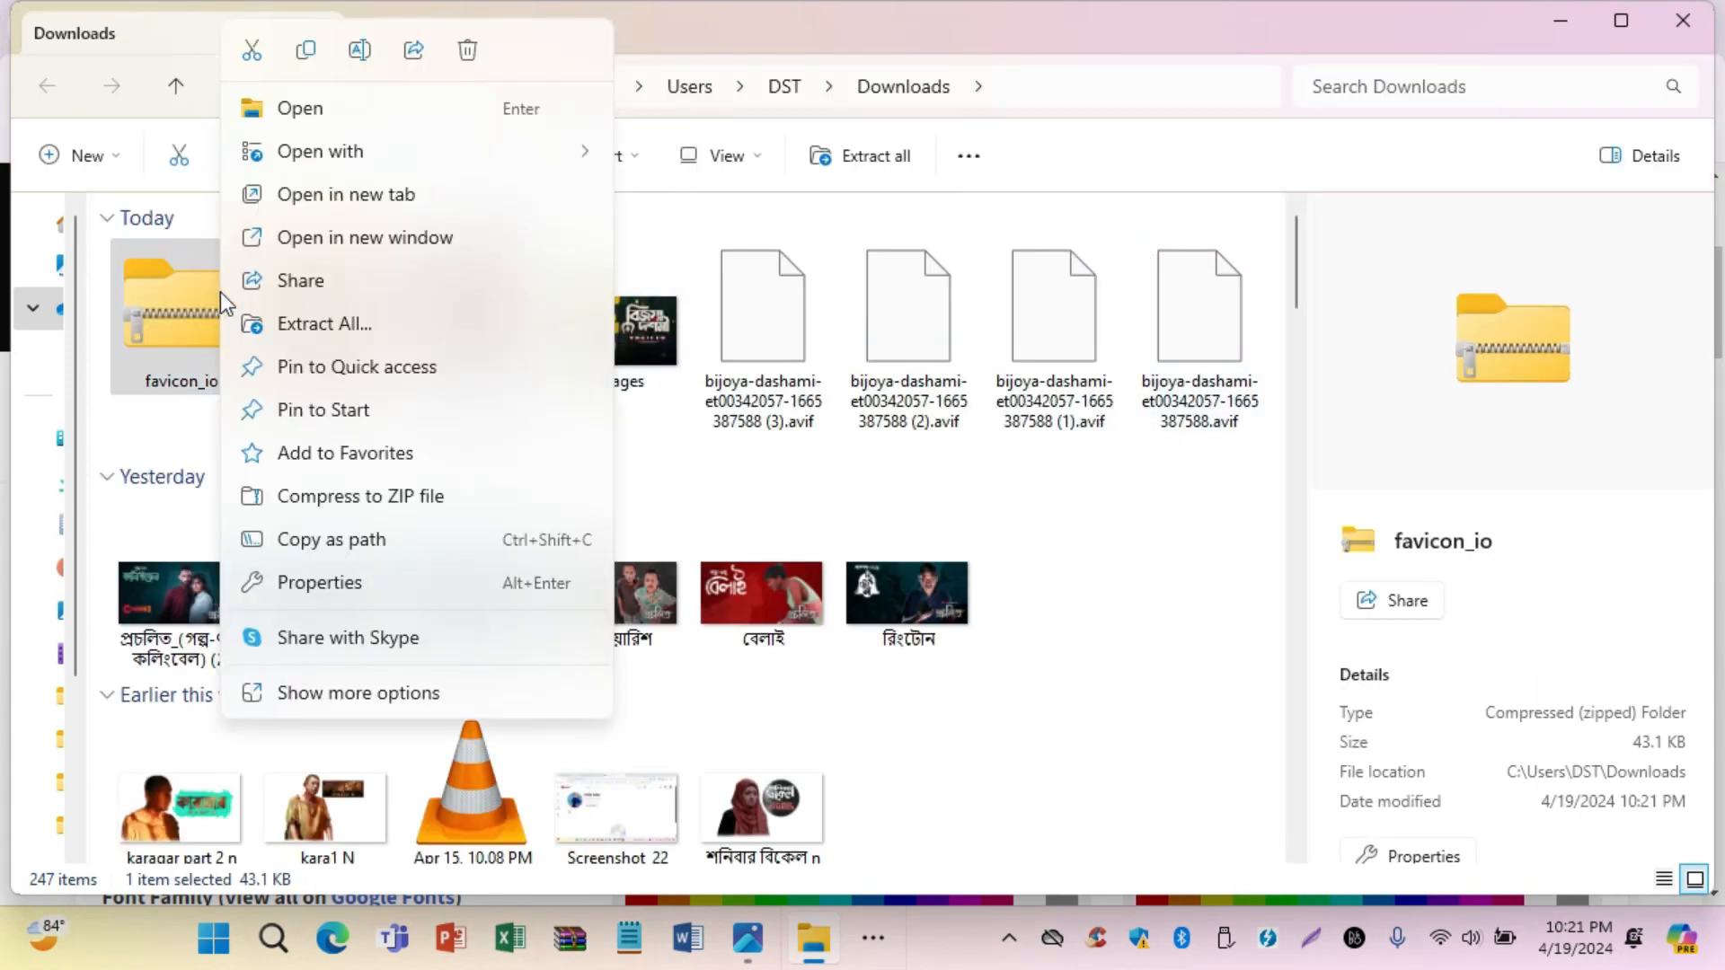
pyautogui.click(365, 322)
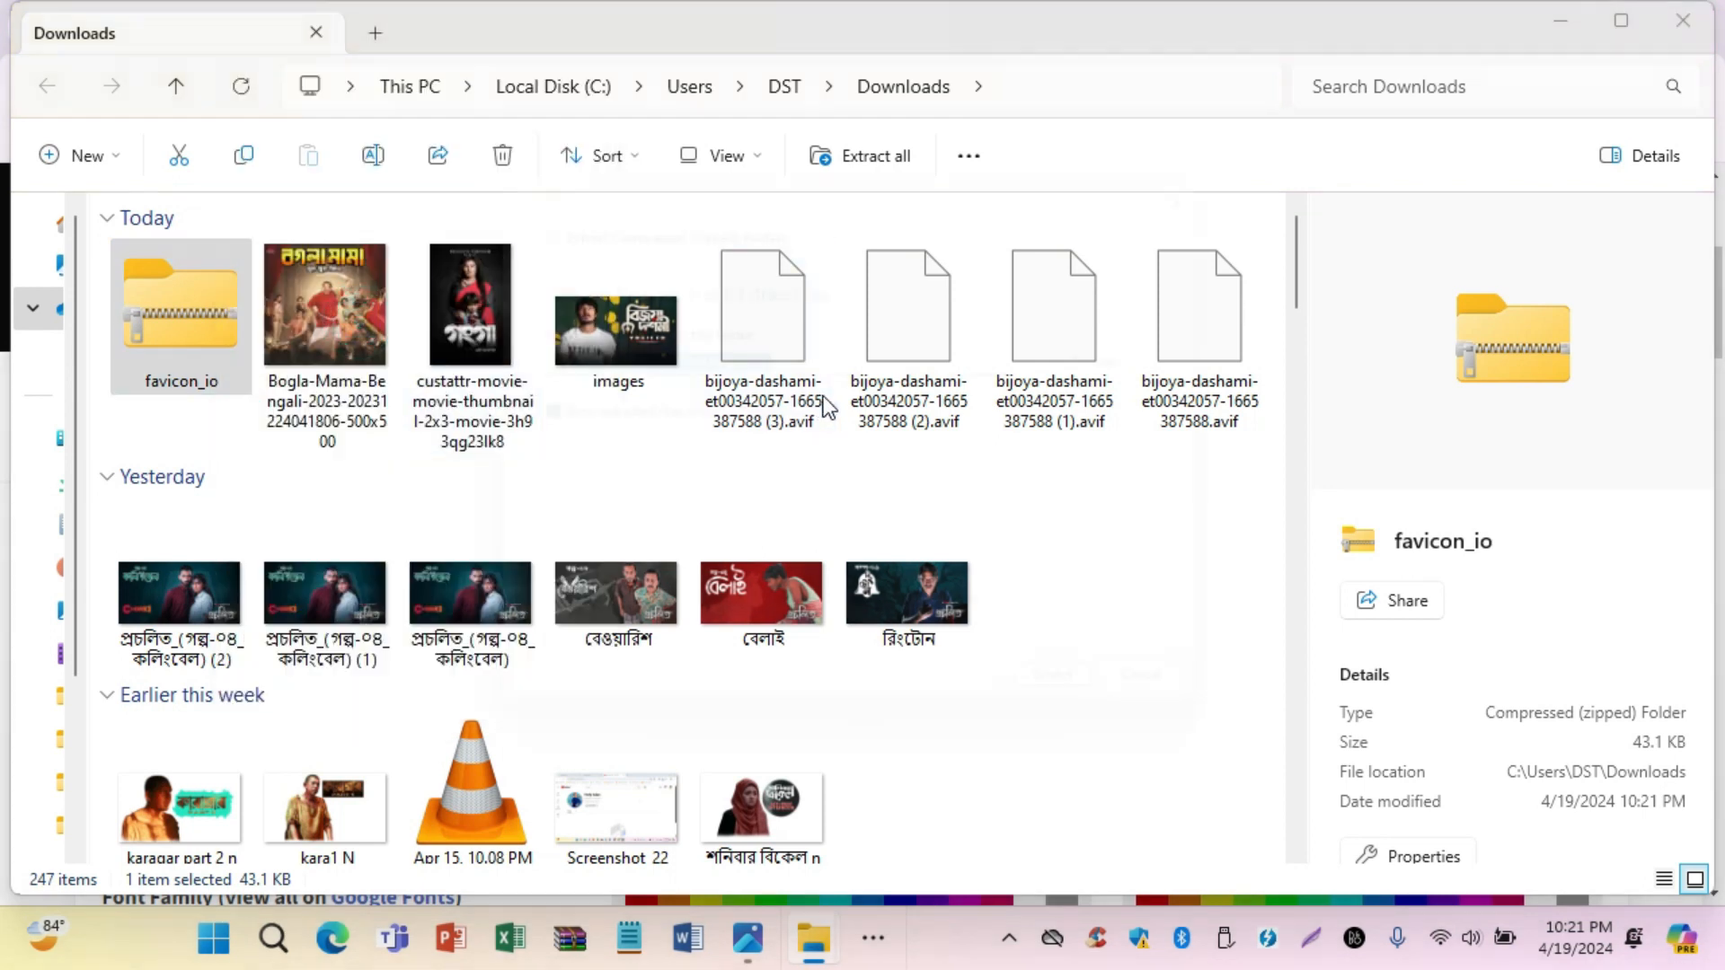
pyautogui.press('Return')
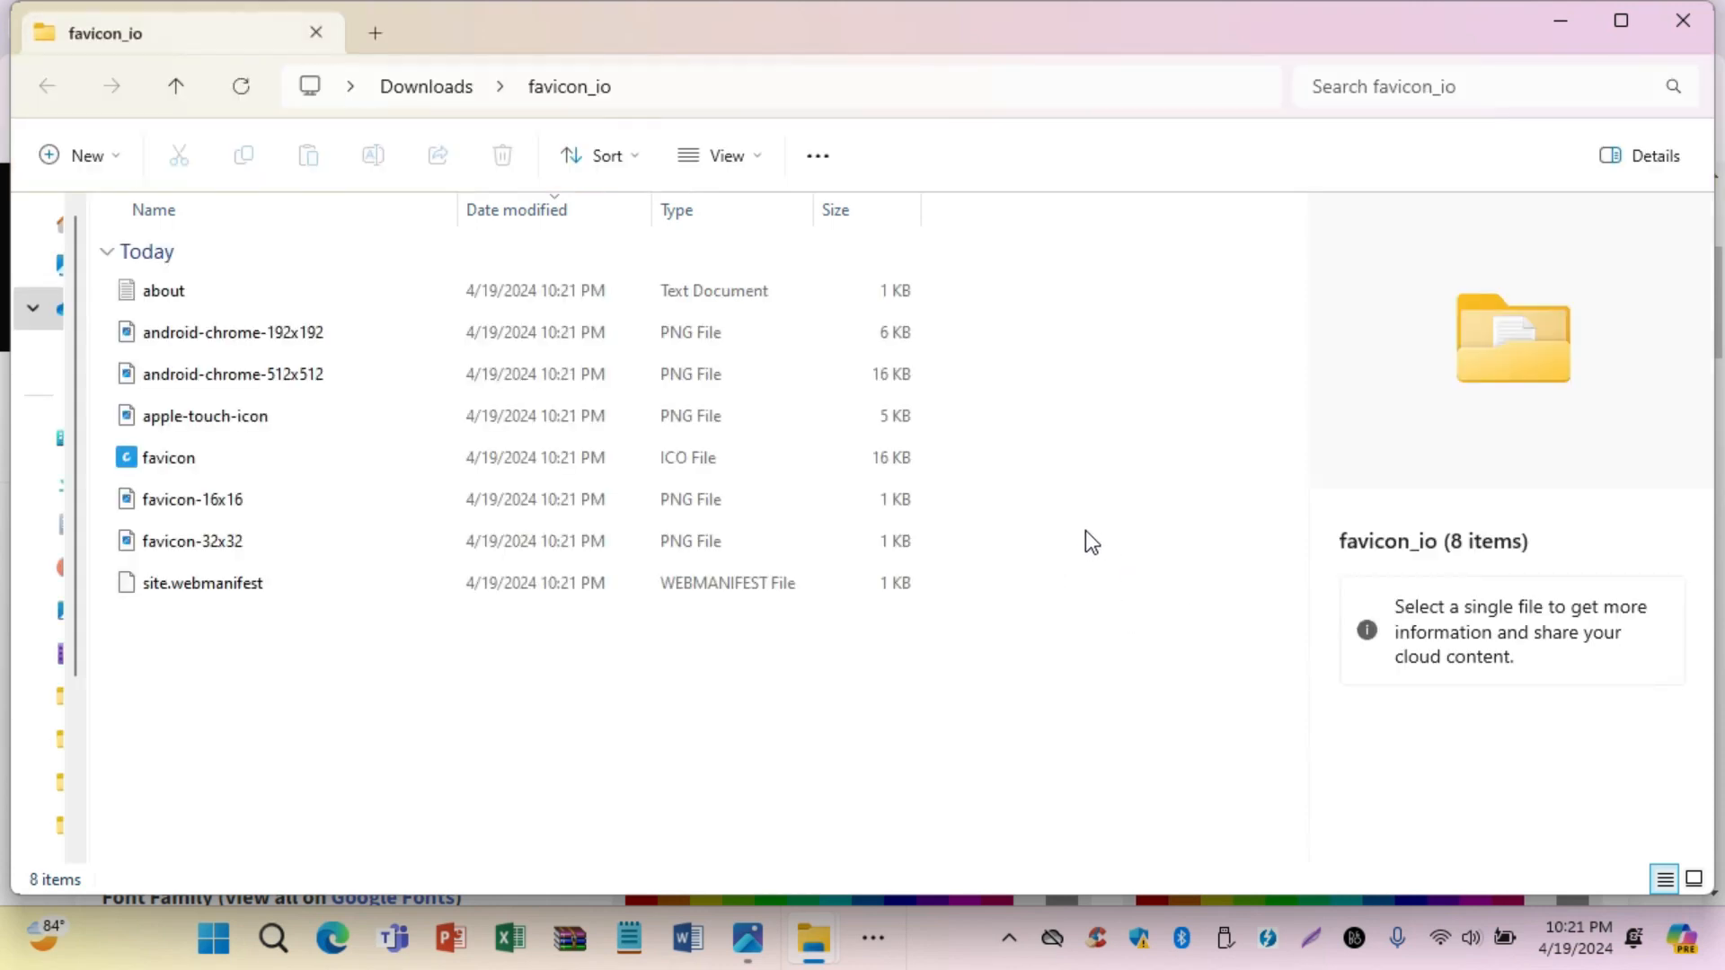
# Display the files in the extracted favicon_io folder as large icons
pyautogui.rightClick(1123, 439)
pyautogui.moveTo(1204, 472)
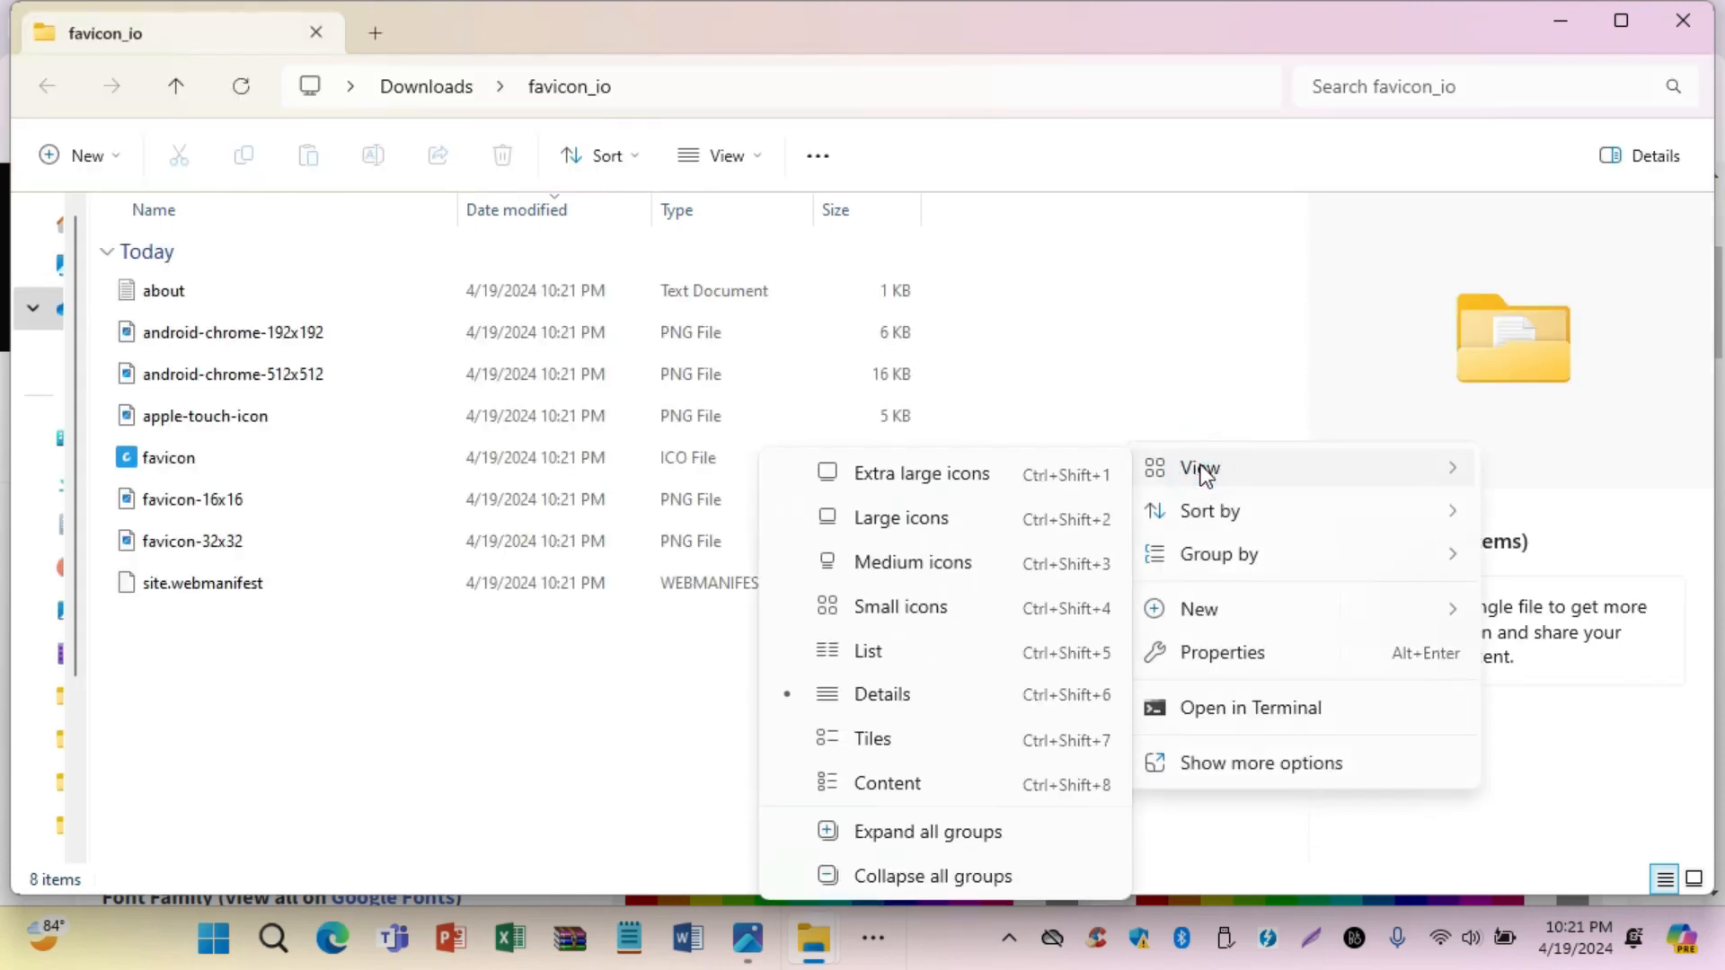
pyautogui.click(935, 530)
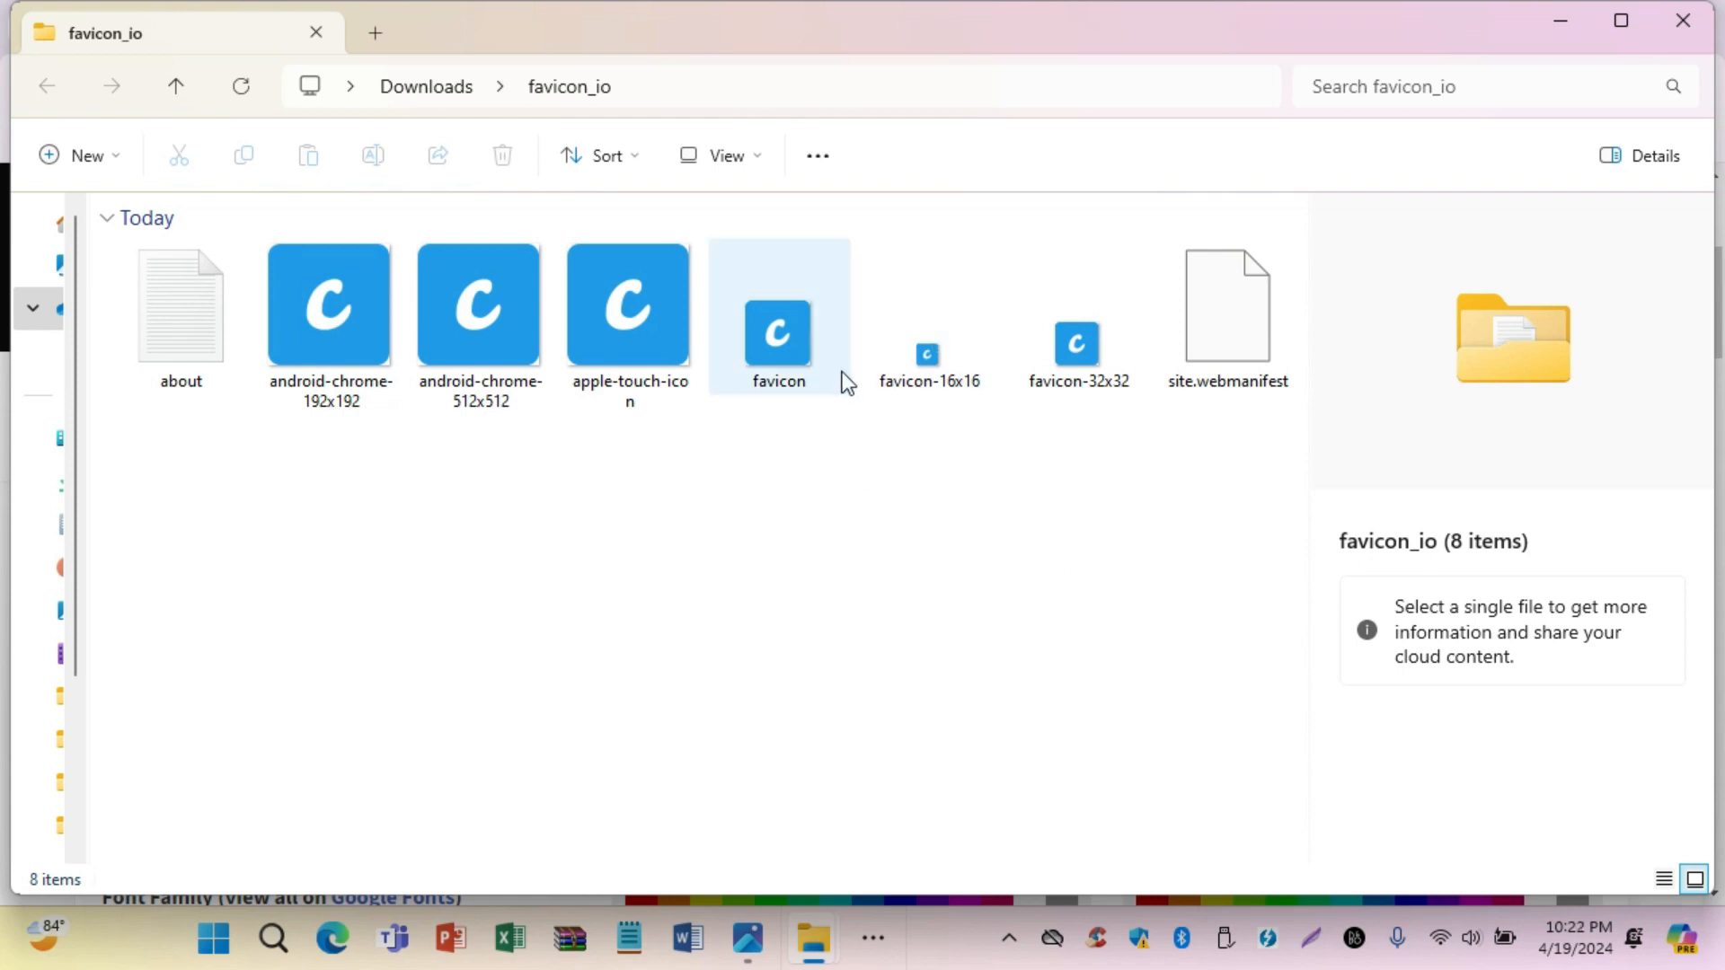
# Copy the favicon-16x16 image from the extracted folder into the Downloads folder
pyautogui.click(952, 327)
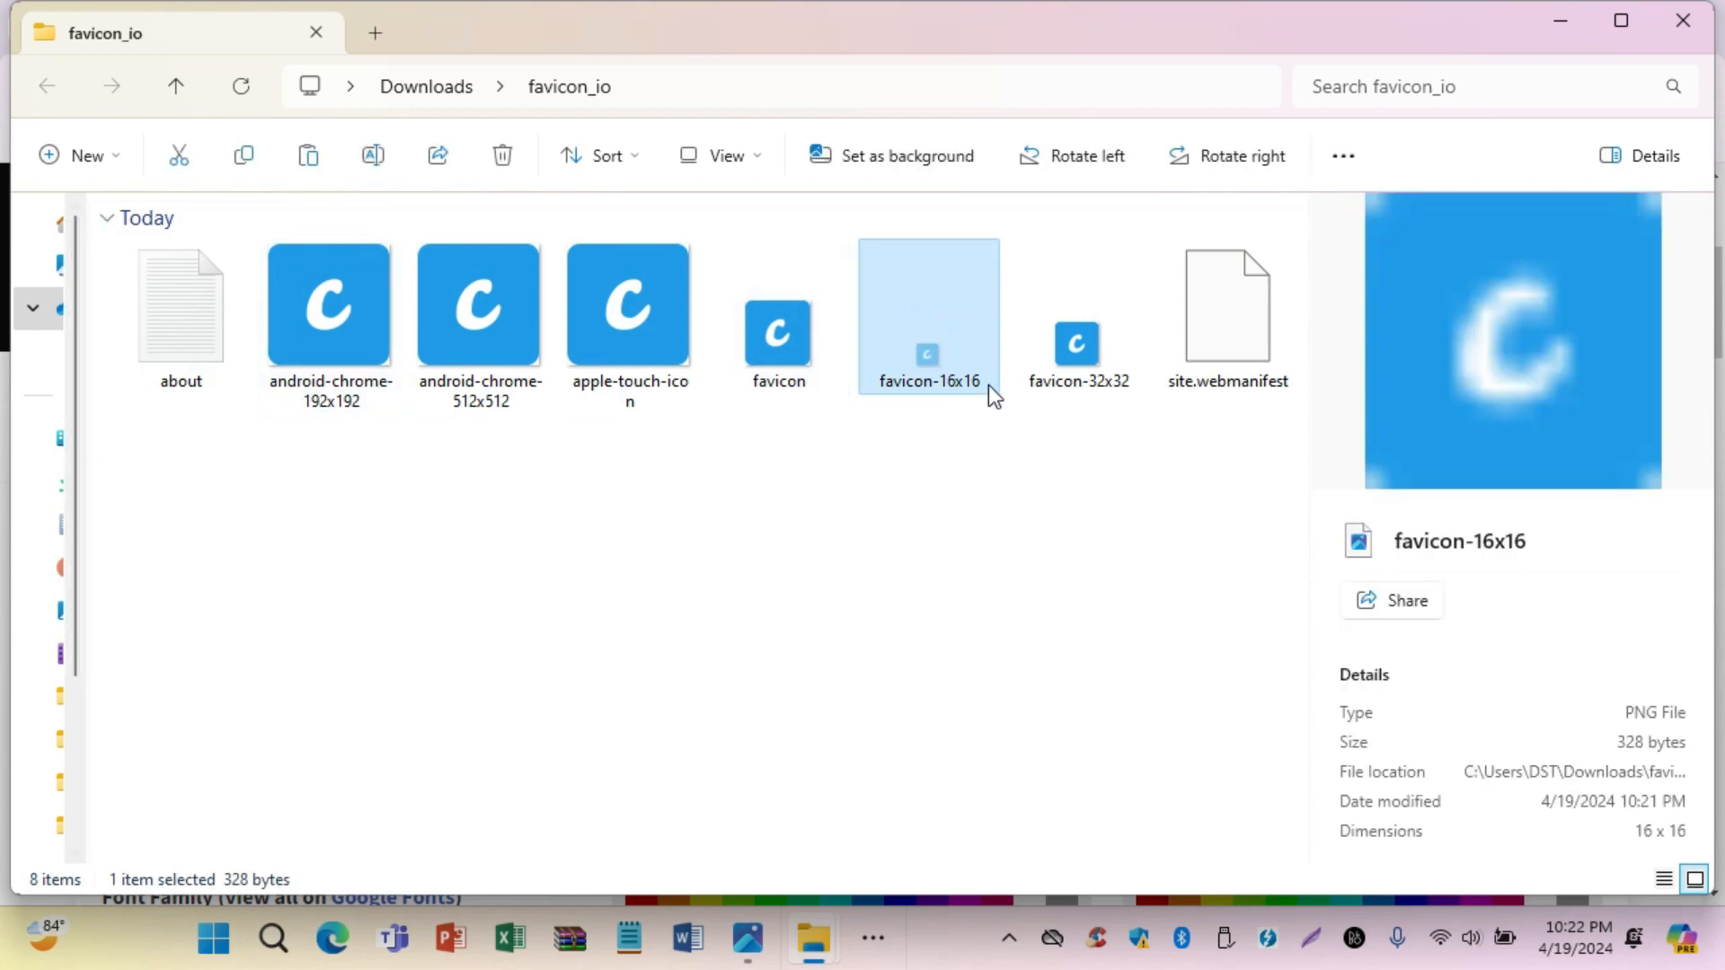
pyautogui.click(1559, 23)
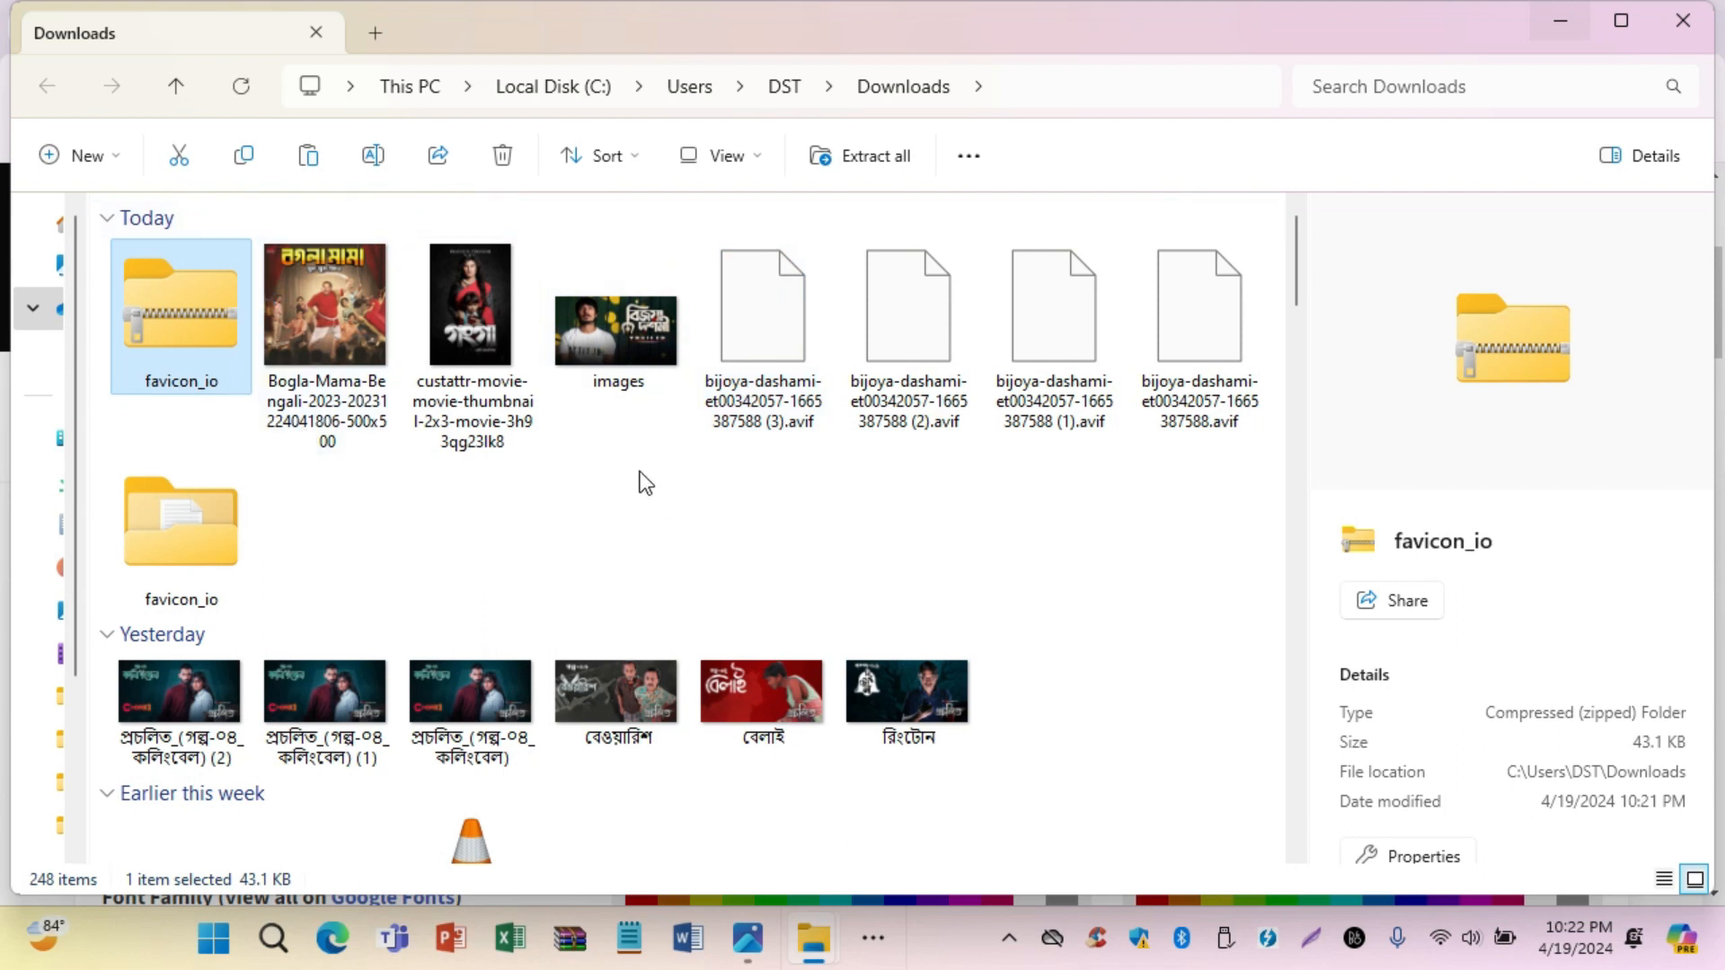
pyautogui.click(967, 496)
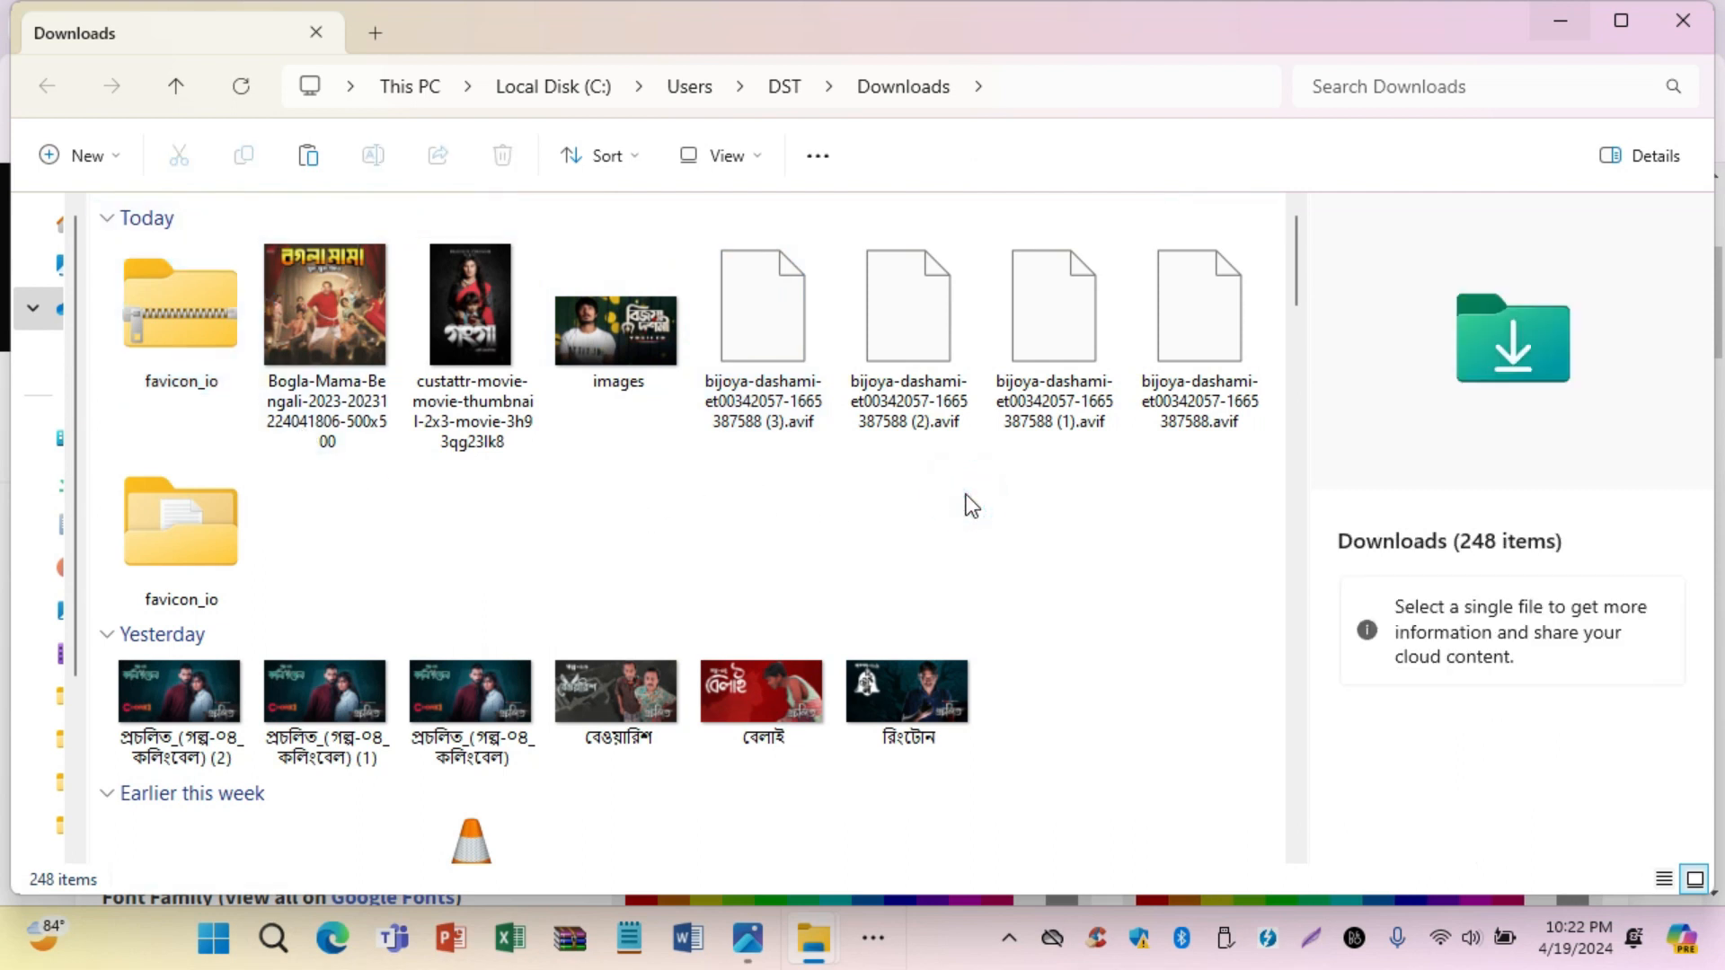
pyautogui.hotkey('ctrl', 'v')
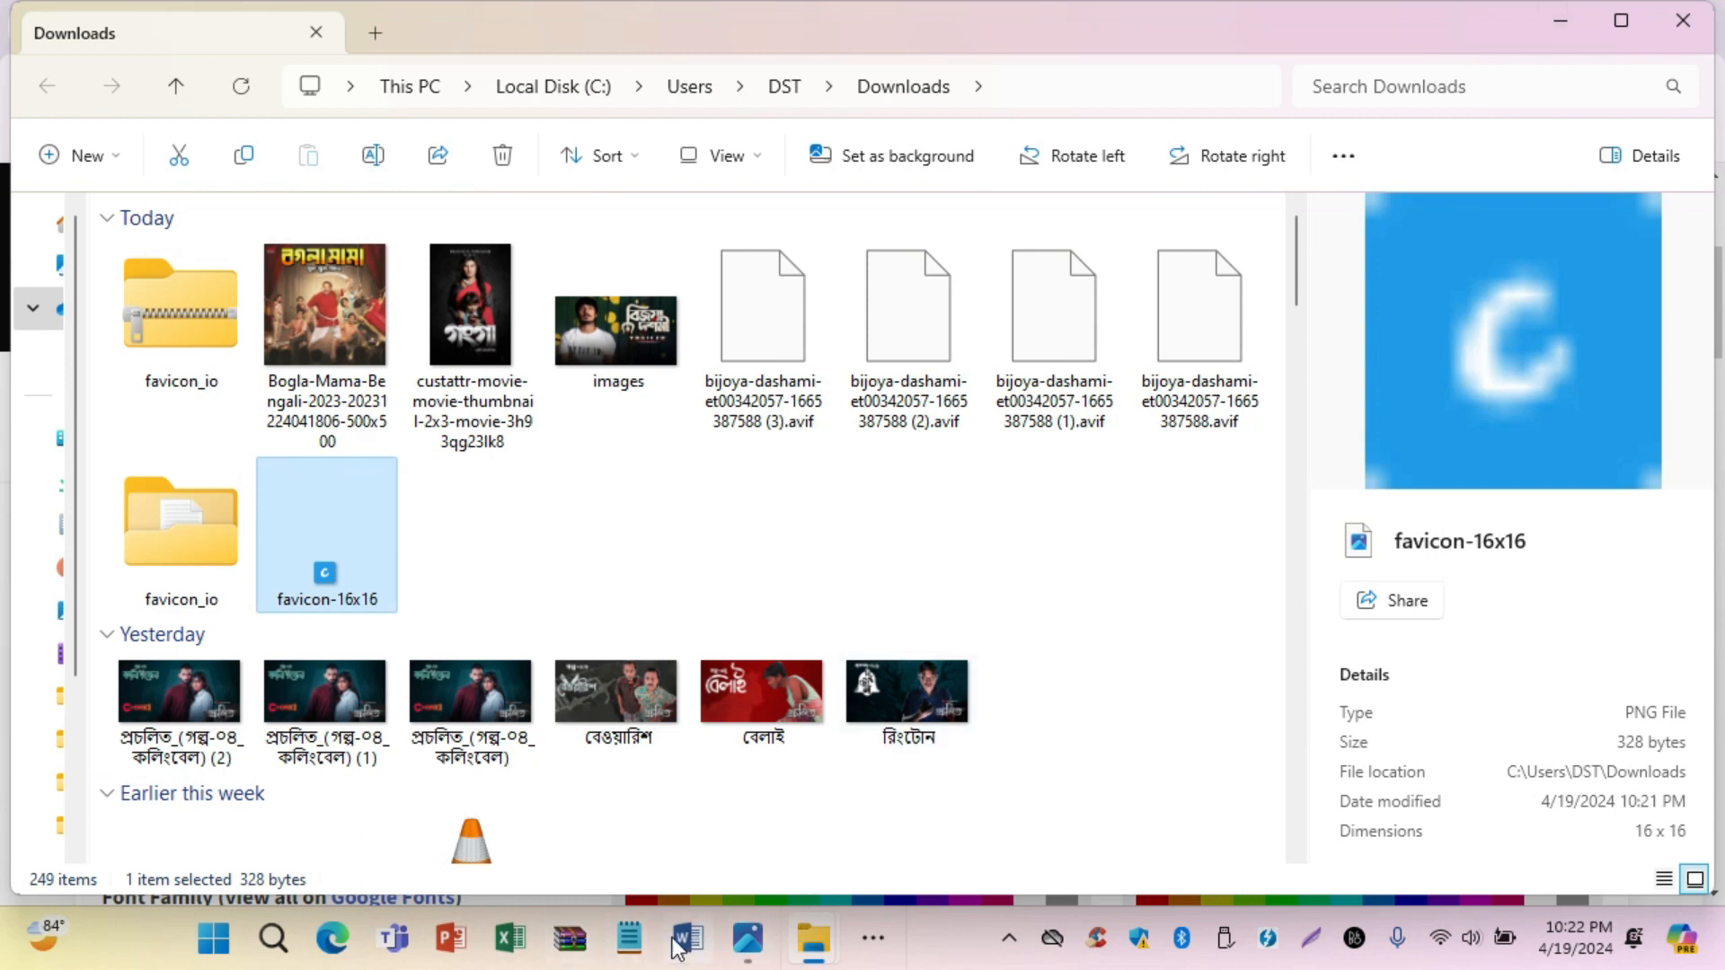
# Switch to Chrome, open the favicon configuration page from the Blogger settings, and check its image size requirement
pyautogui.click(873, 938)
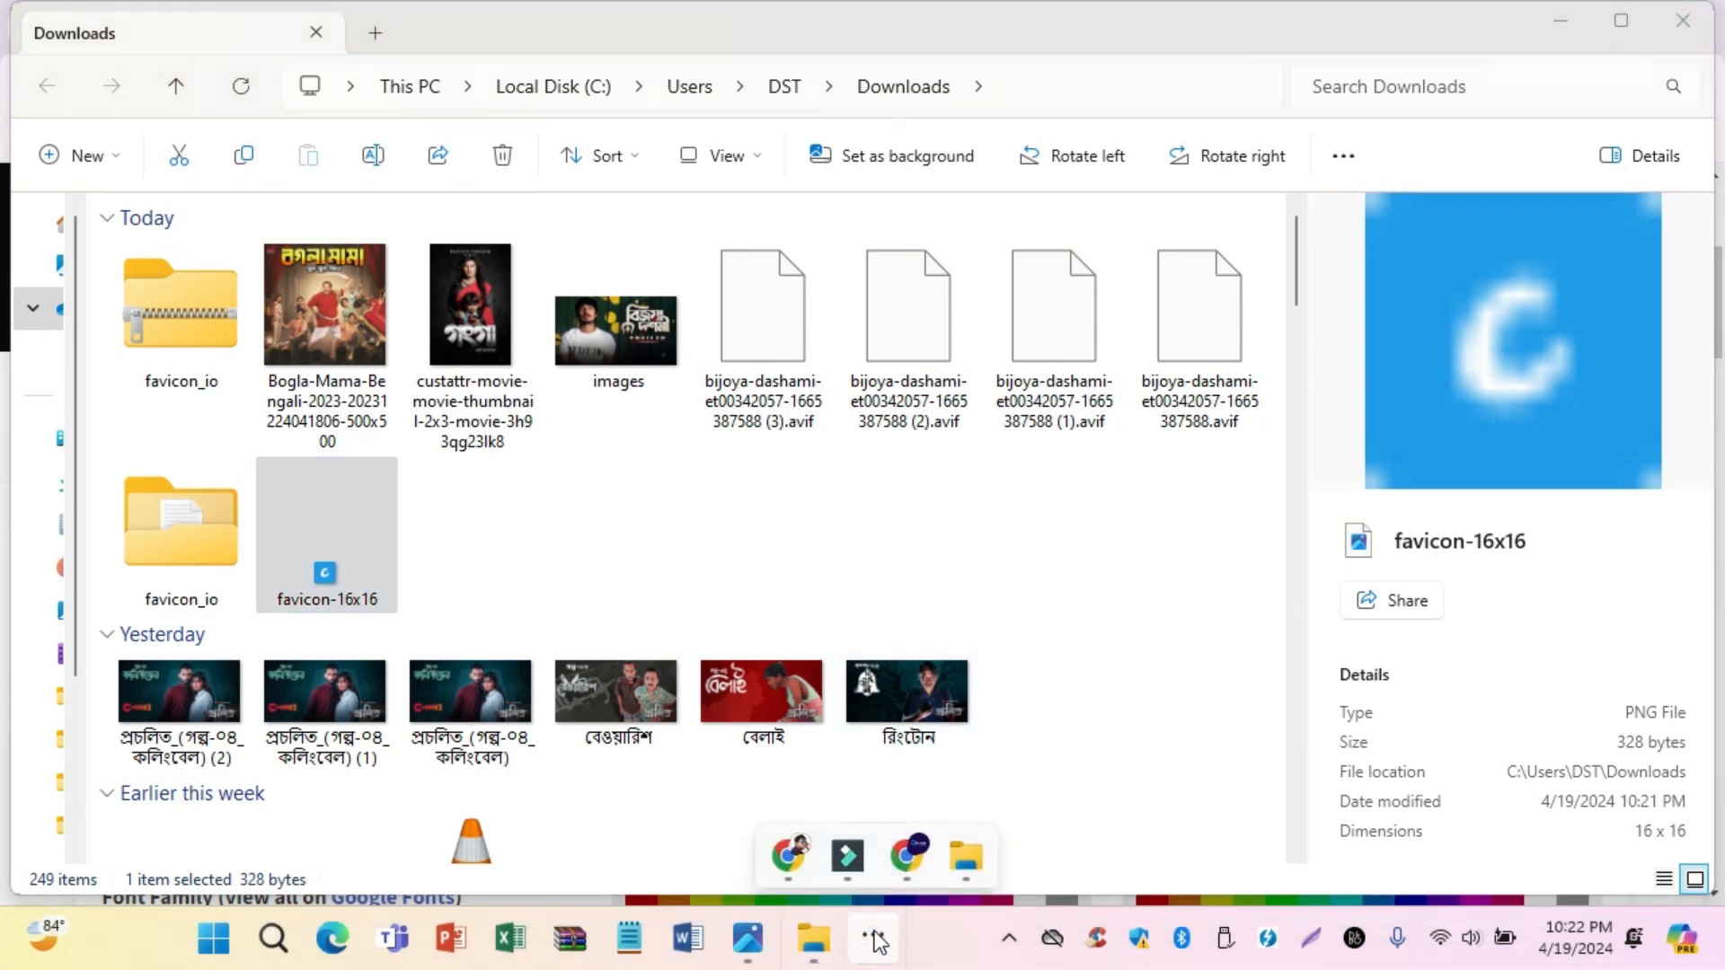
pyautogui.click(794, 861)
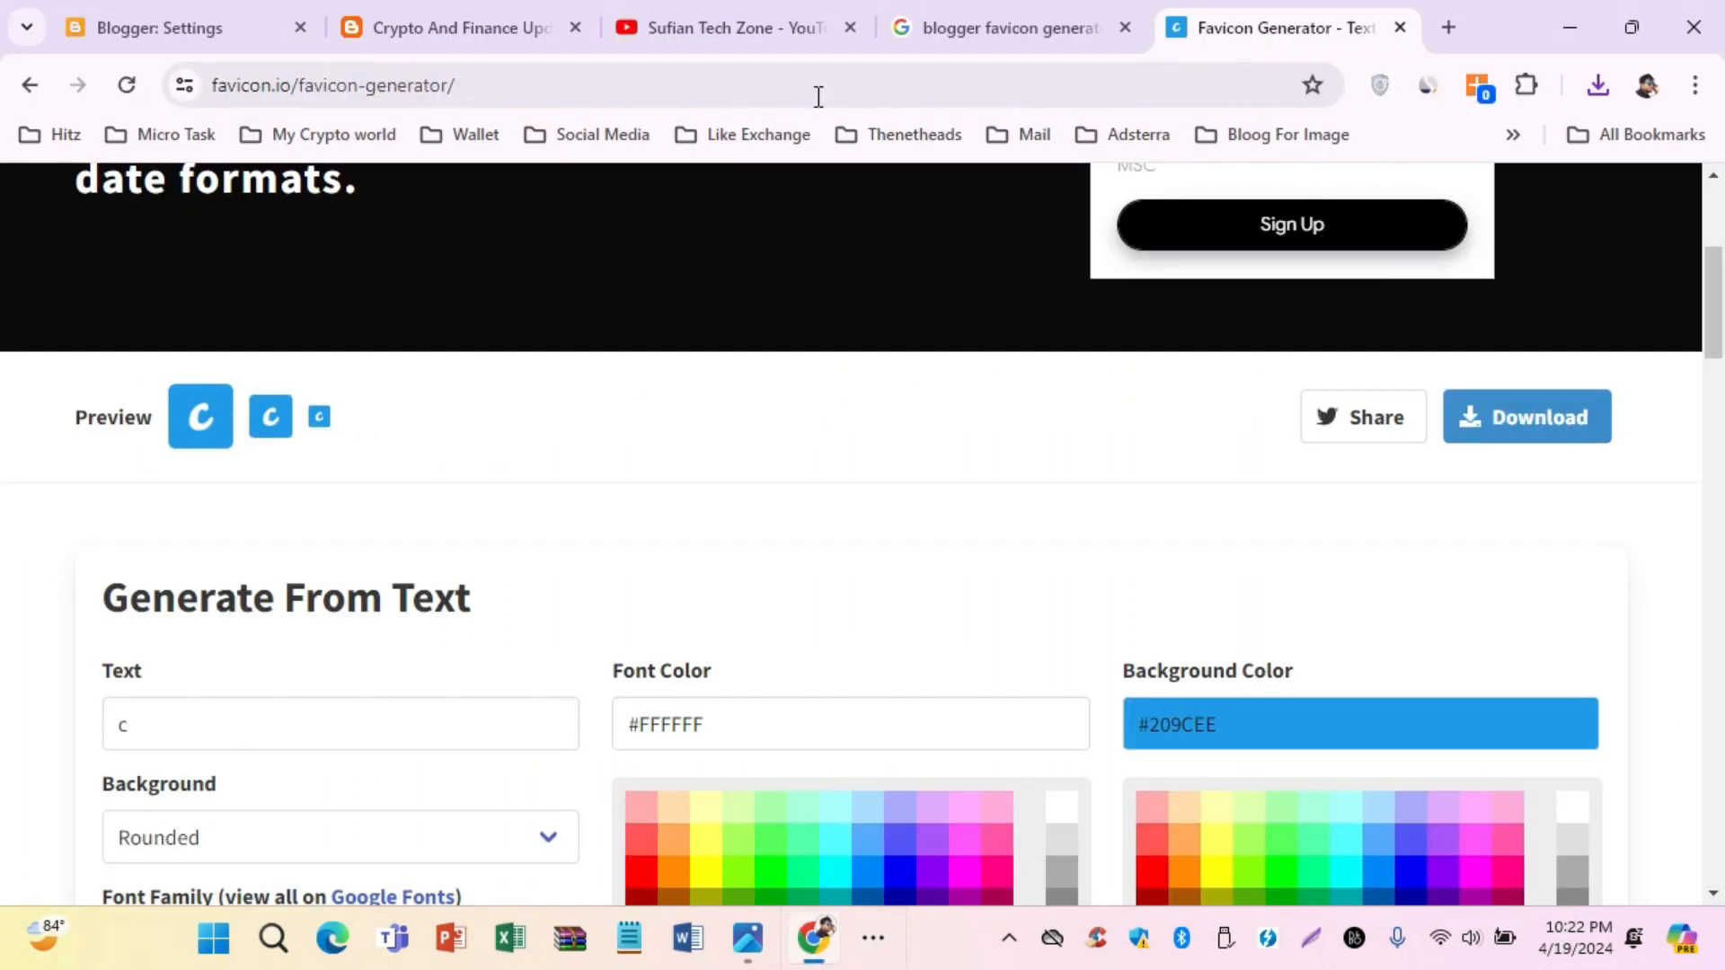
pyautogui.click(405, 25)
pyautogui.click(174, 24)
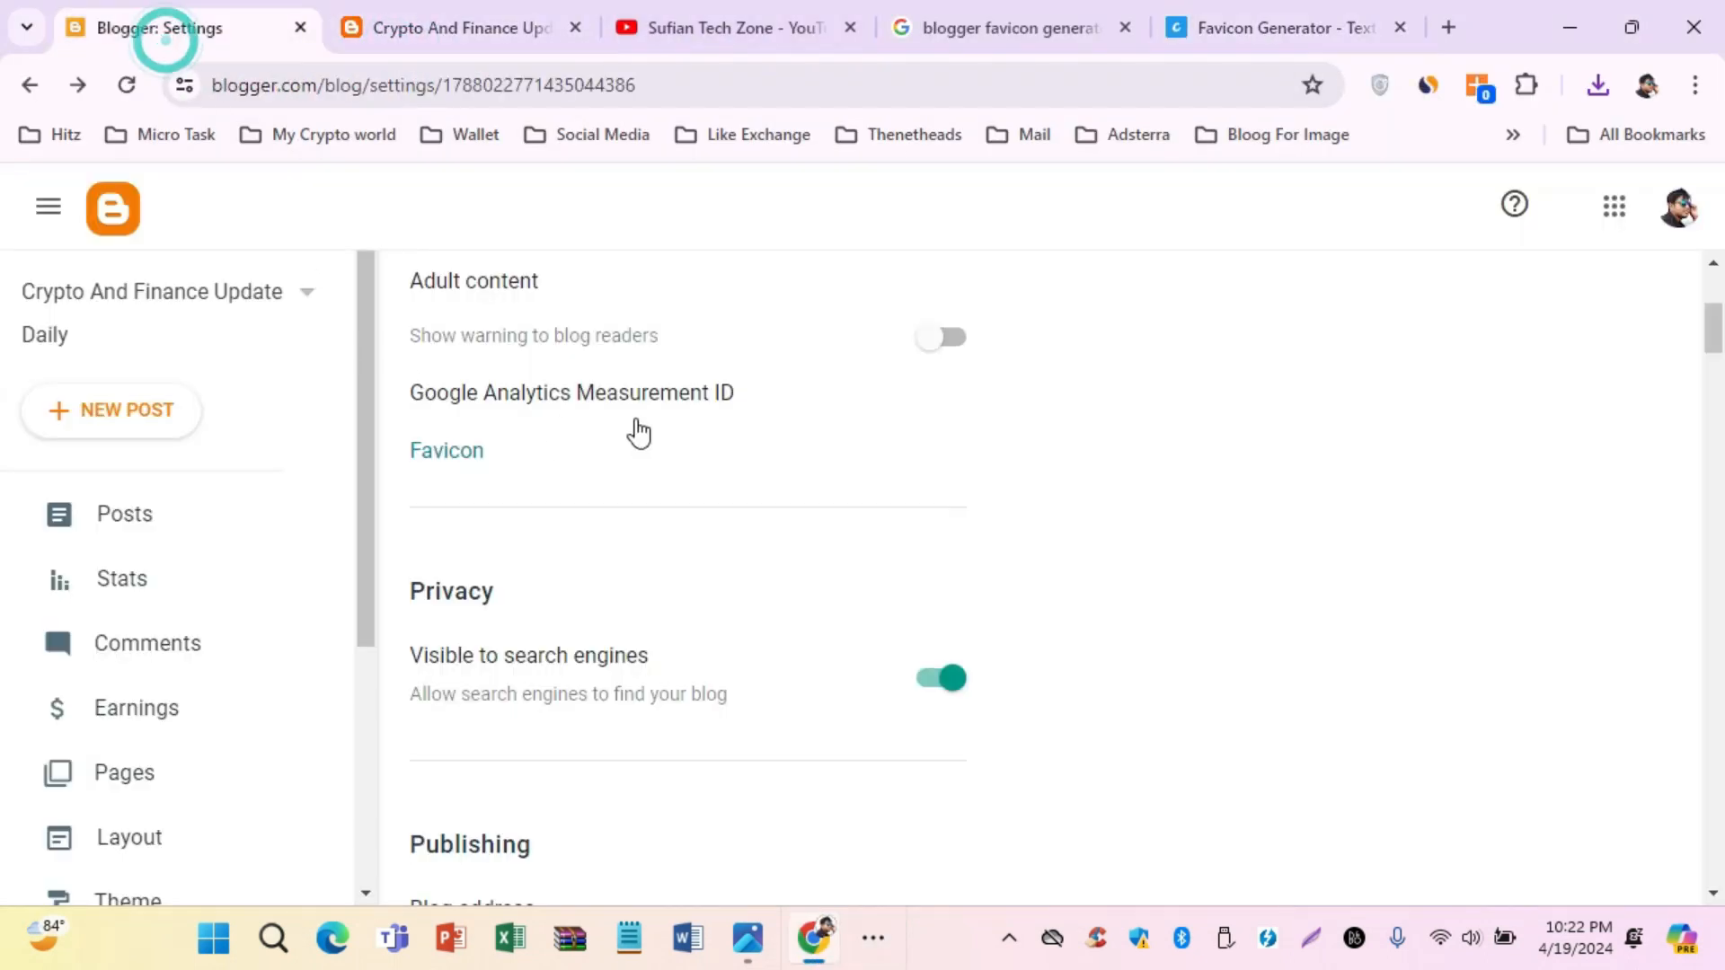
pyautogui.click(498, 456)
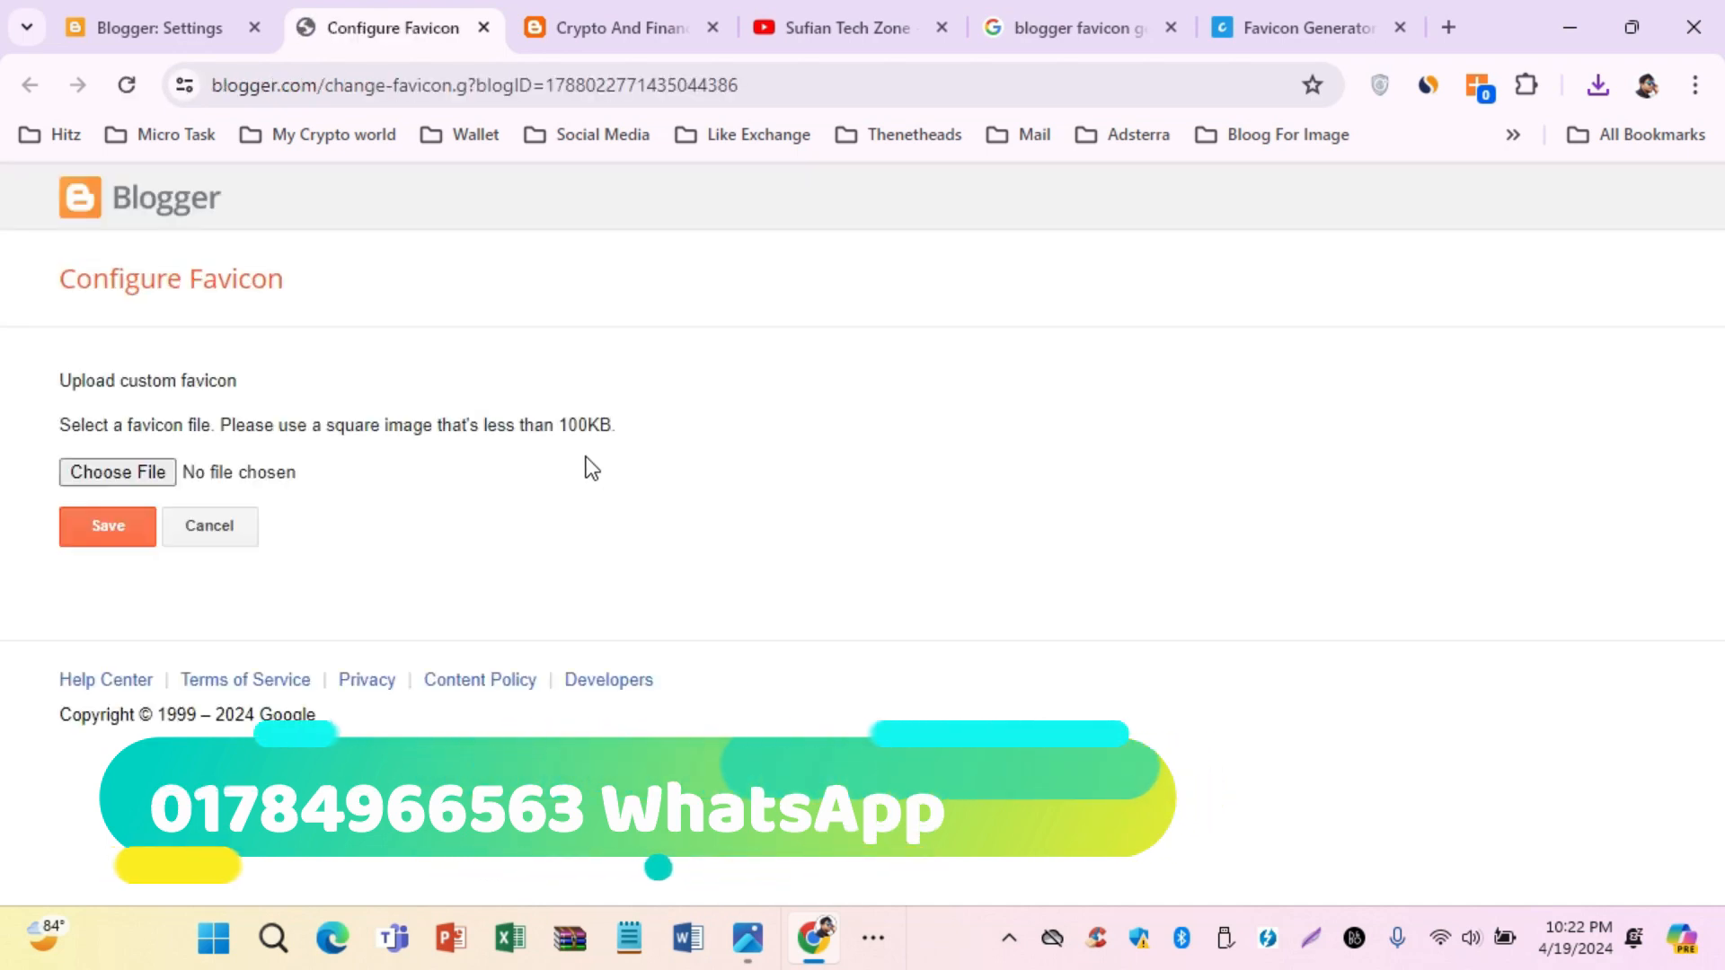
pyautogui.moveTo(558, 431); pyautogui.dragTo(685, 446)
pyautogui.click(854, 535)
# Upload favicon-16x16.png from Downloads as the blog's custom favicon and save it
pyautogui.click(142, 470)
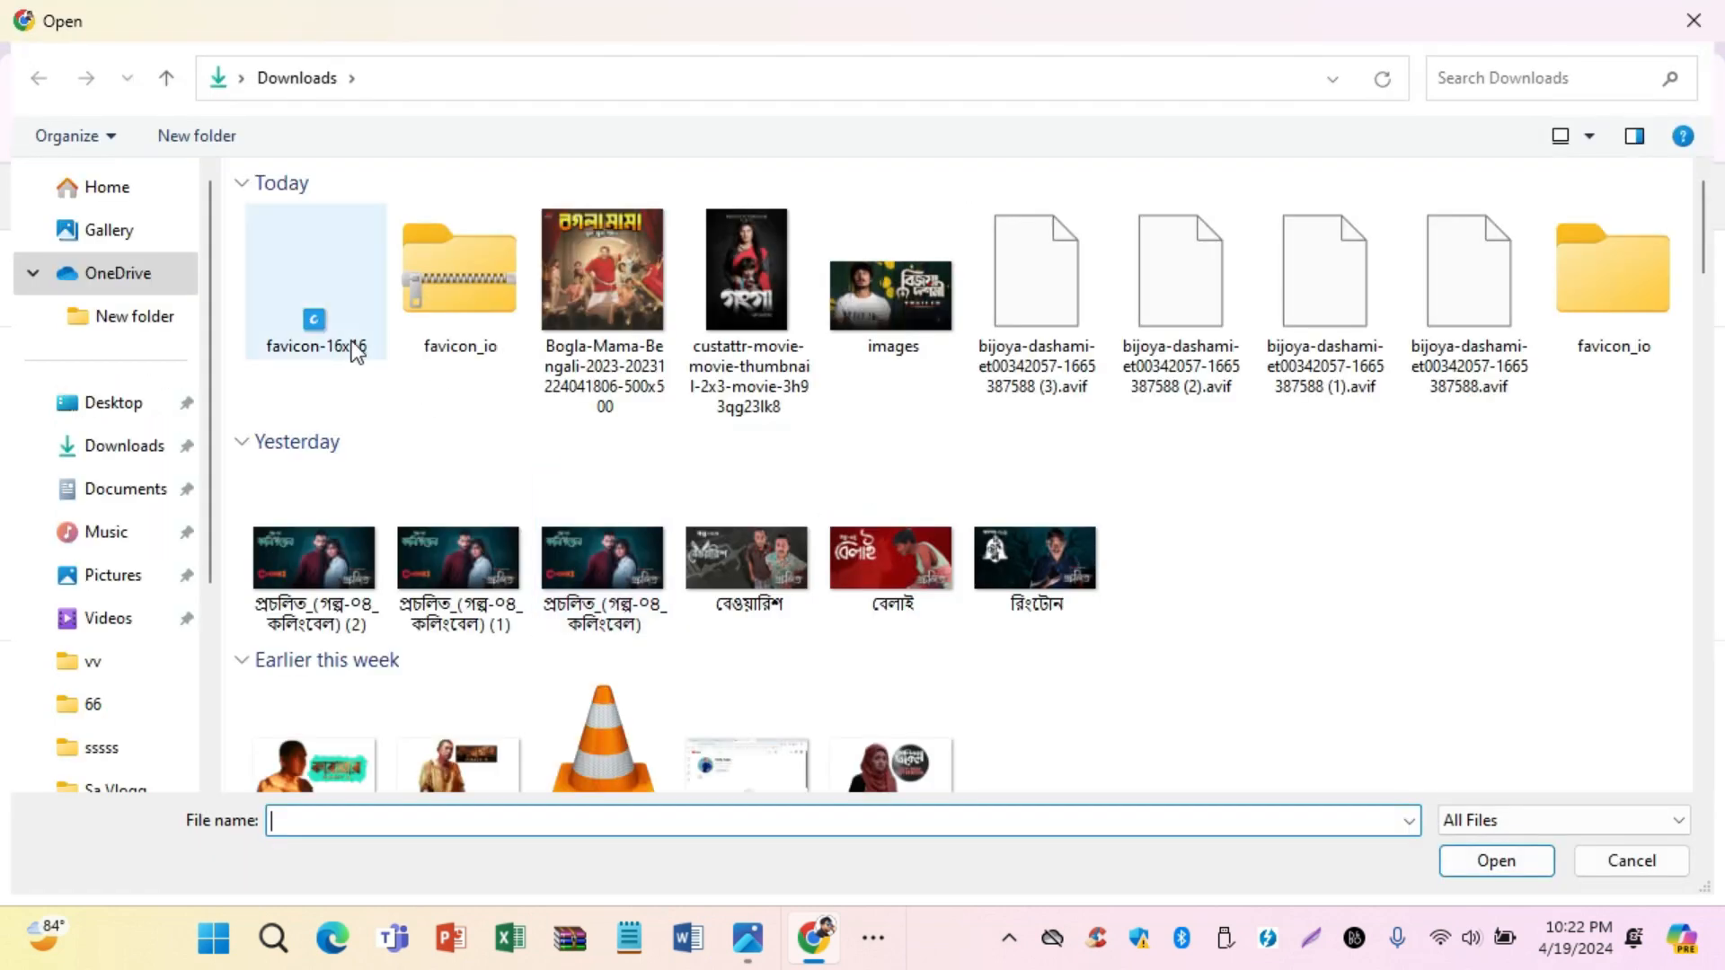
pyautogui.click(351, 342)
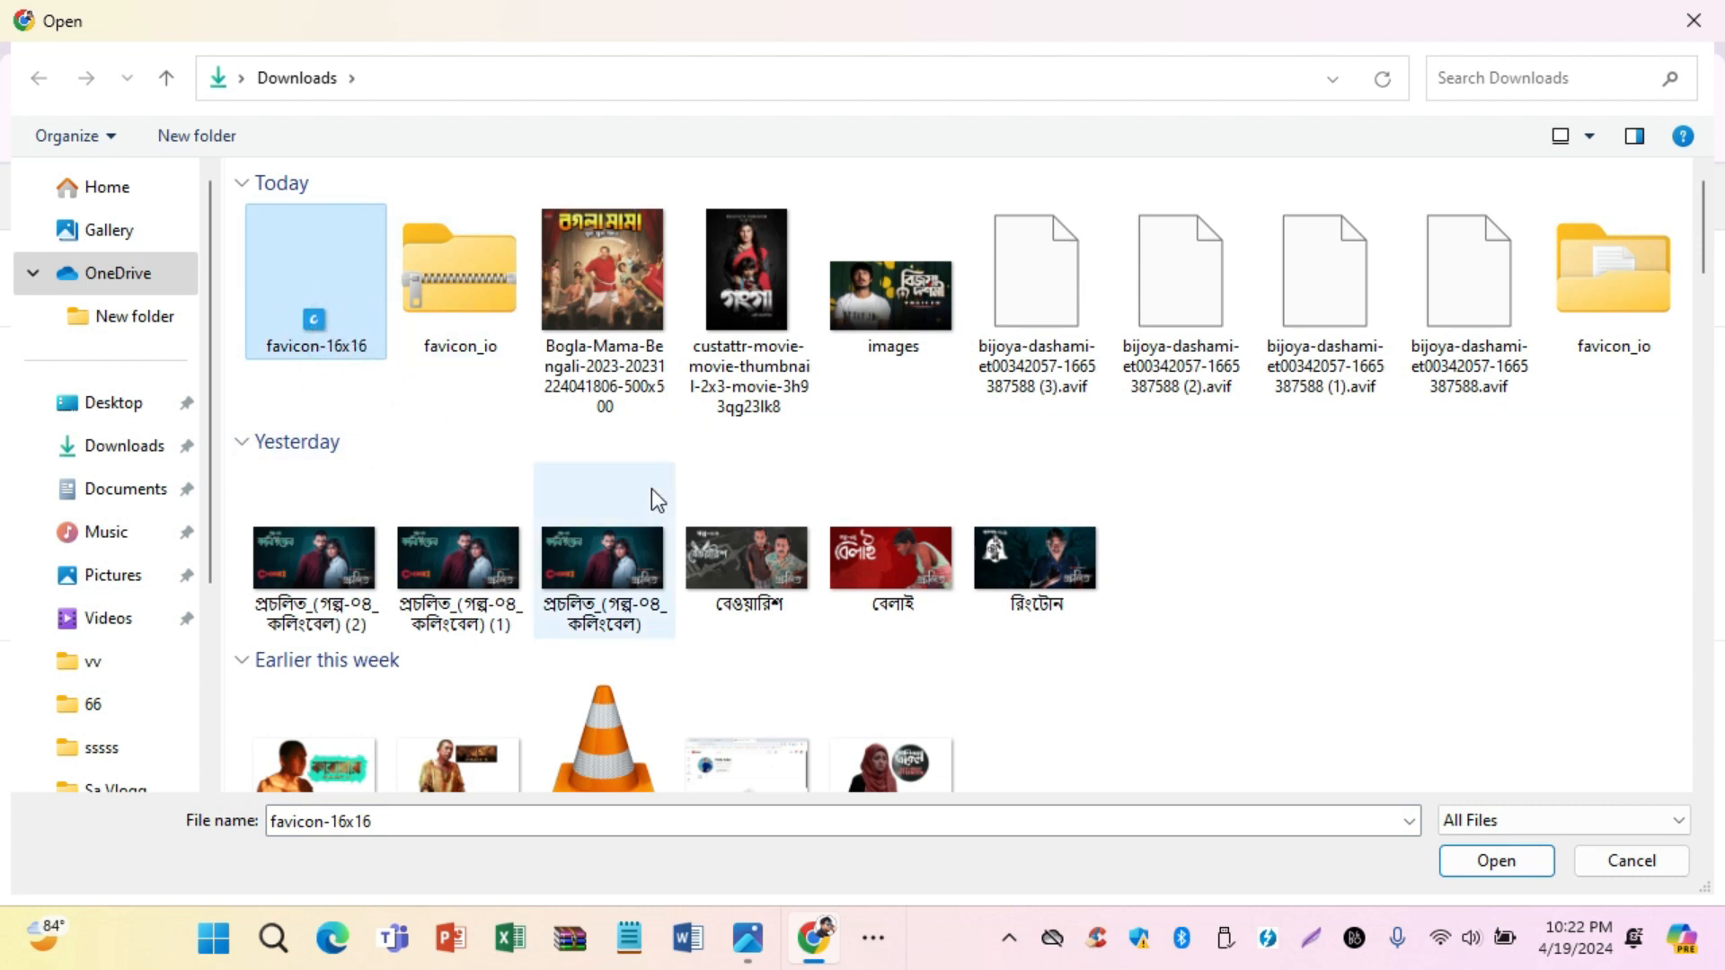
pyautogui.click(1522, 865)
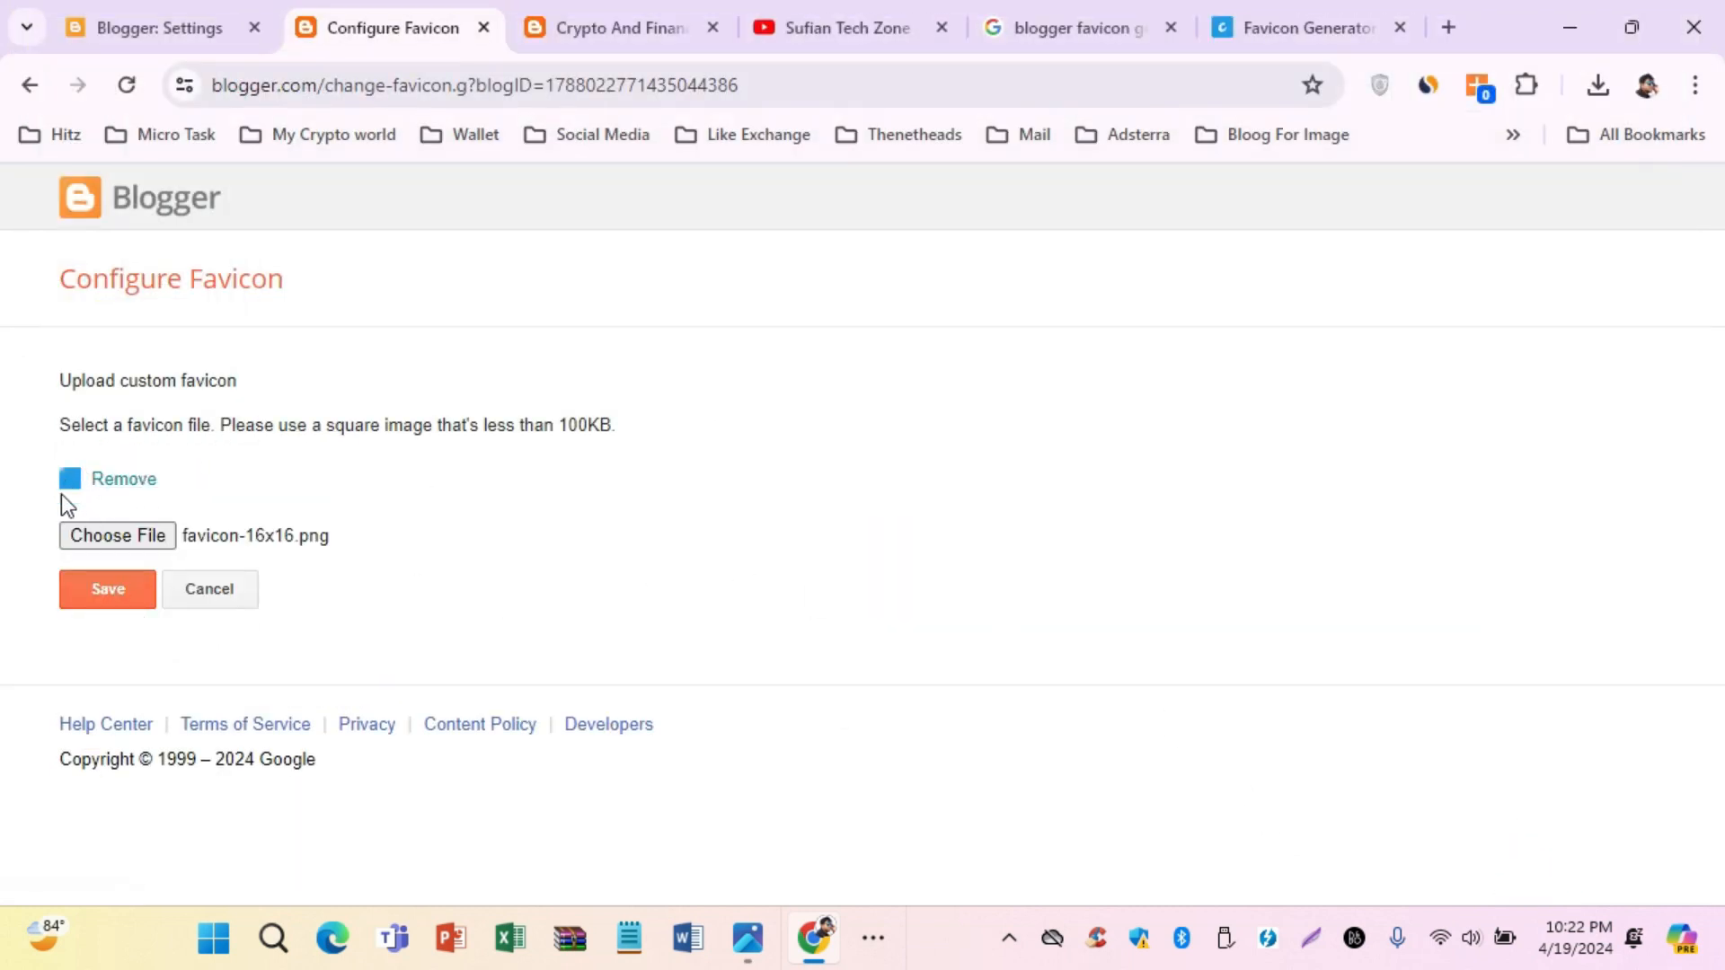
pyautogui.click(113, 589)
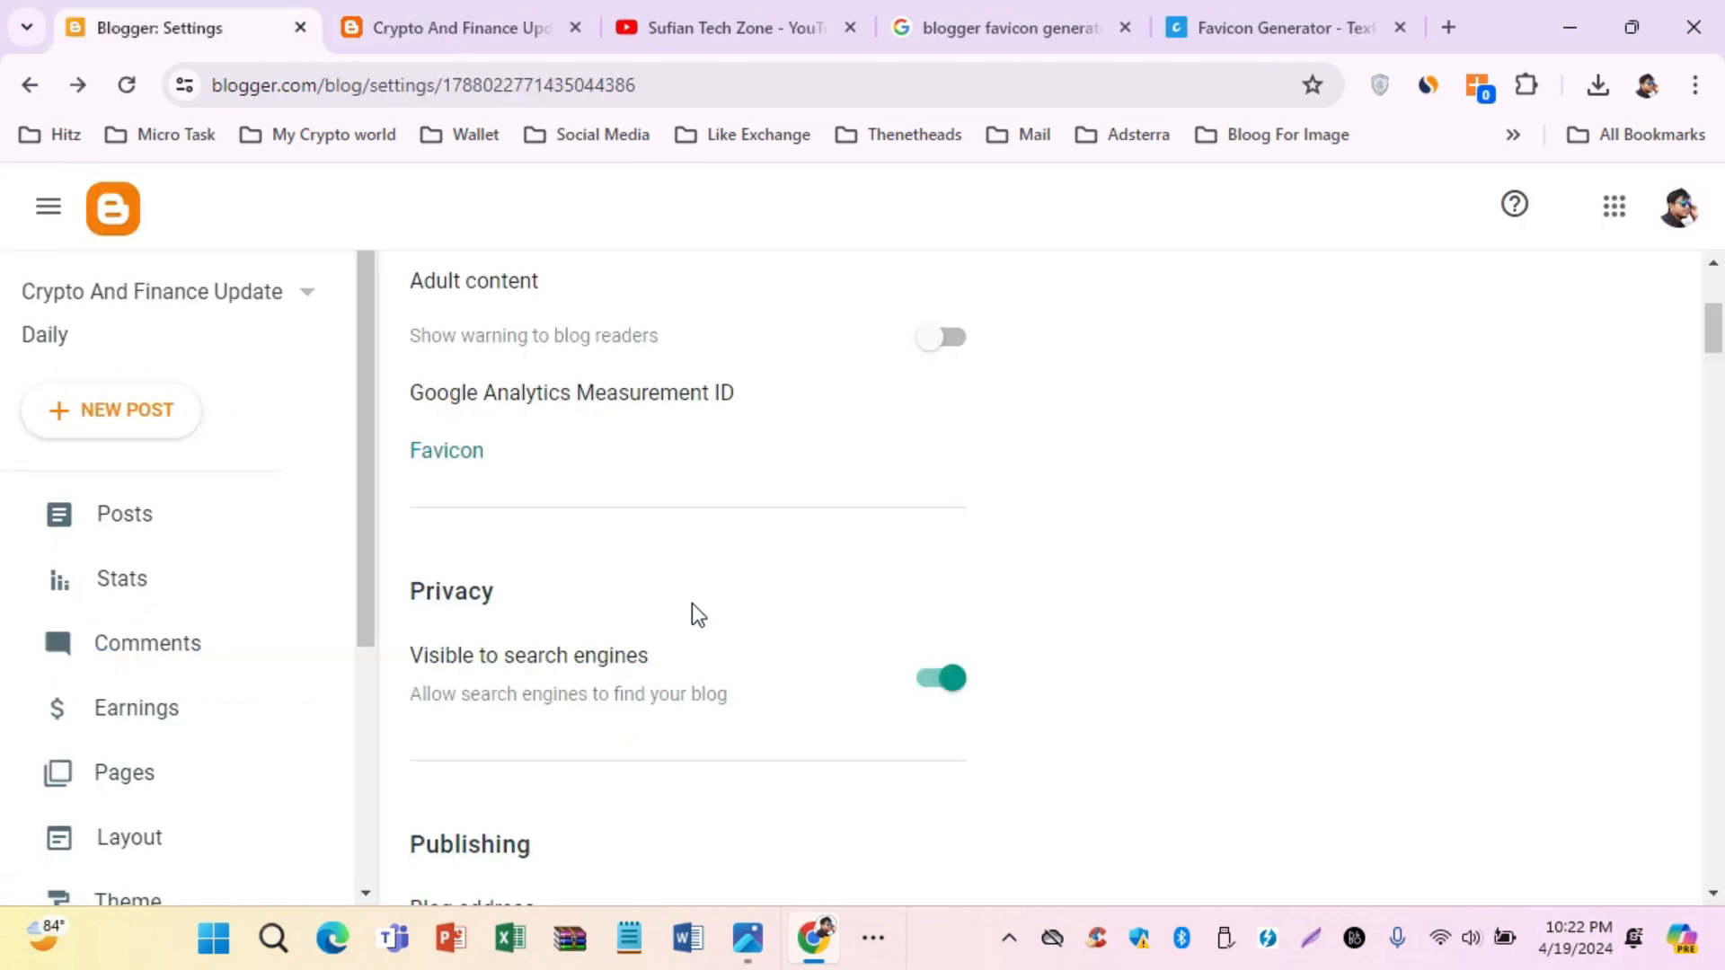
# Reload the published Crypto And Finance Update Daily blog to check its description and favicon
pyautogui.click(482, 29)
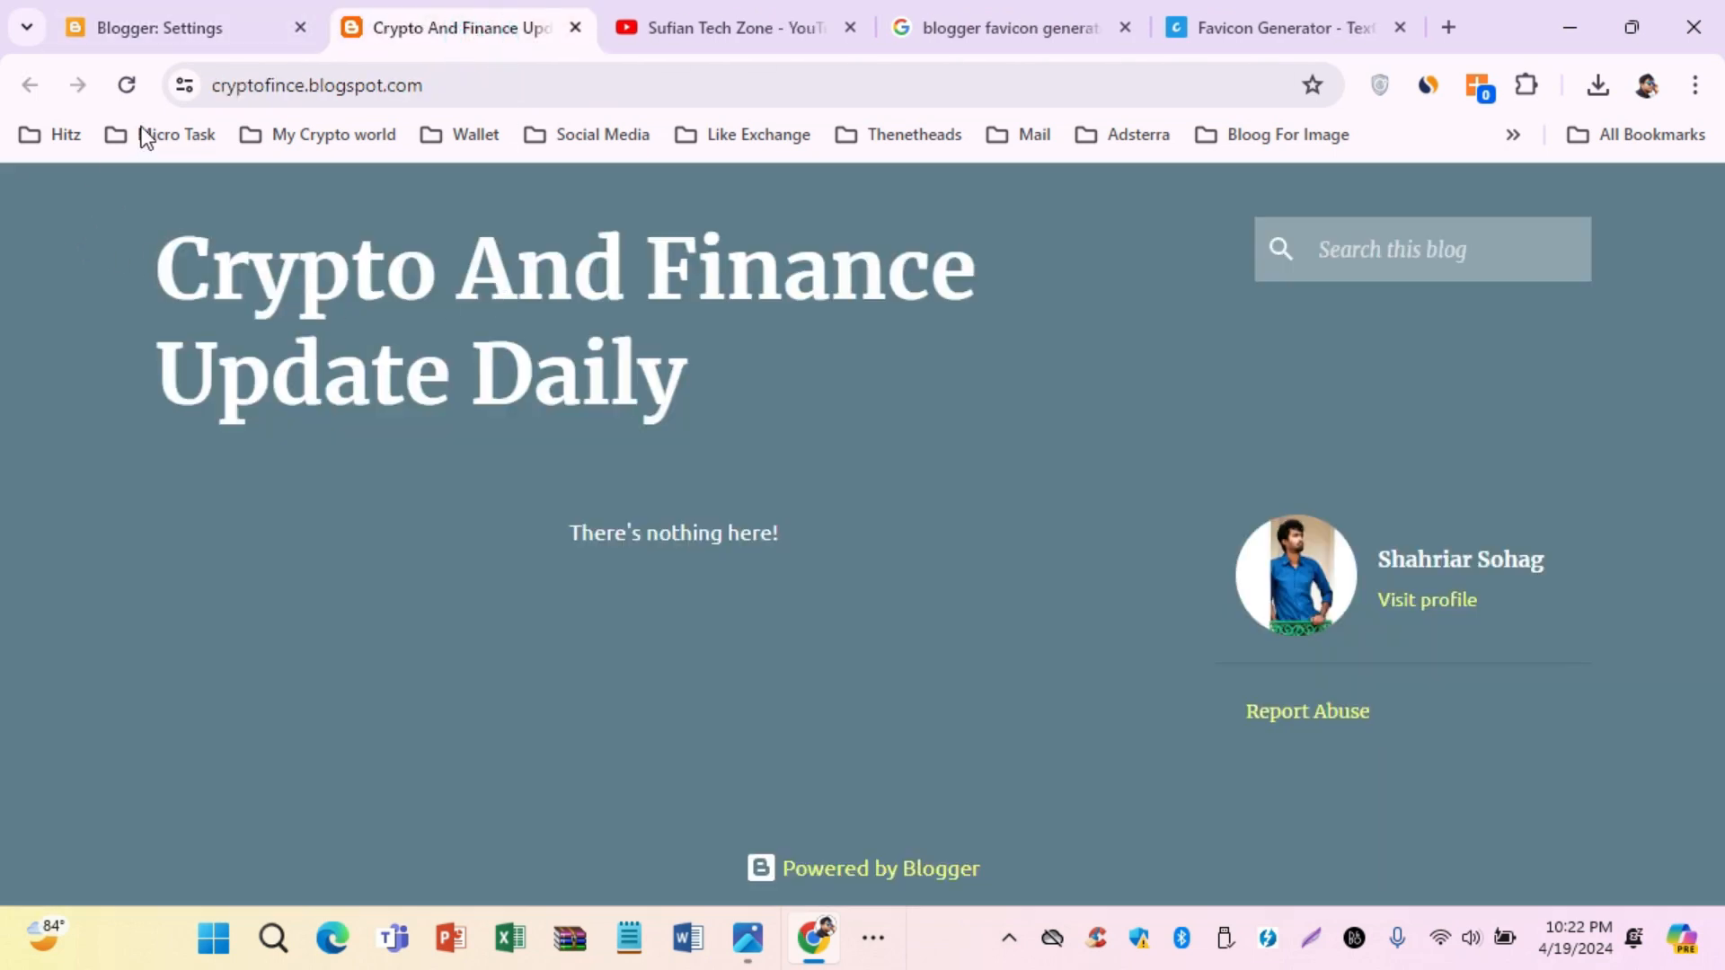
pyautogui.click(127, 85)
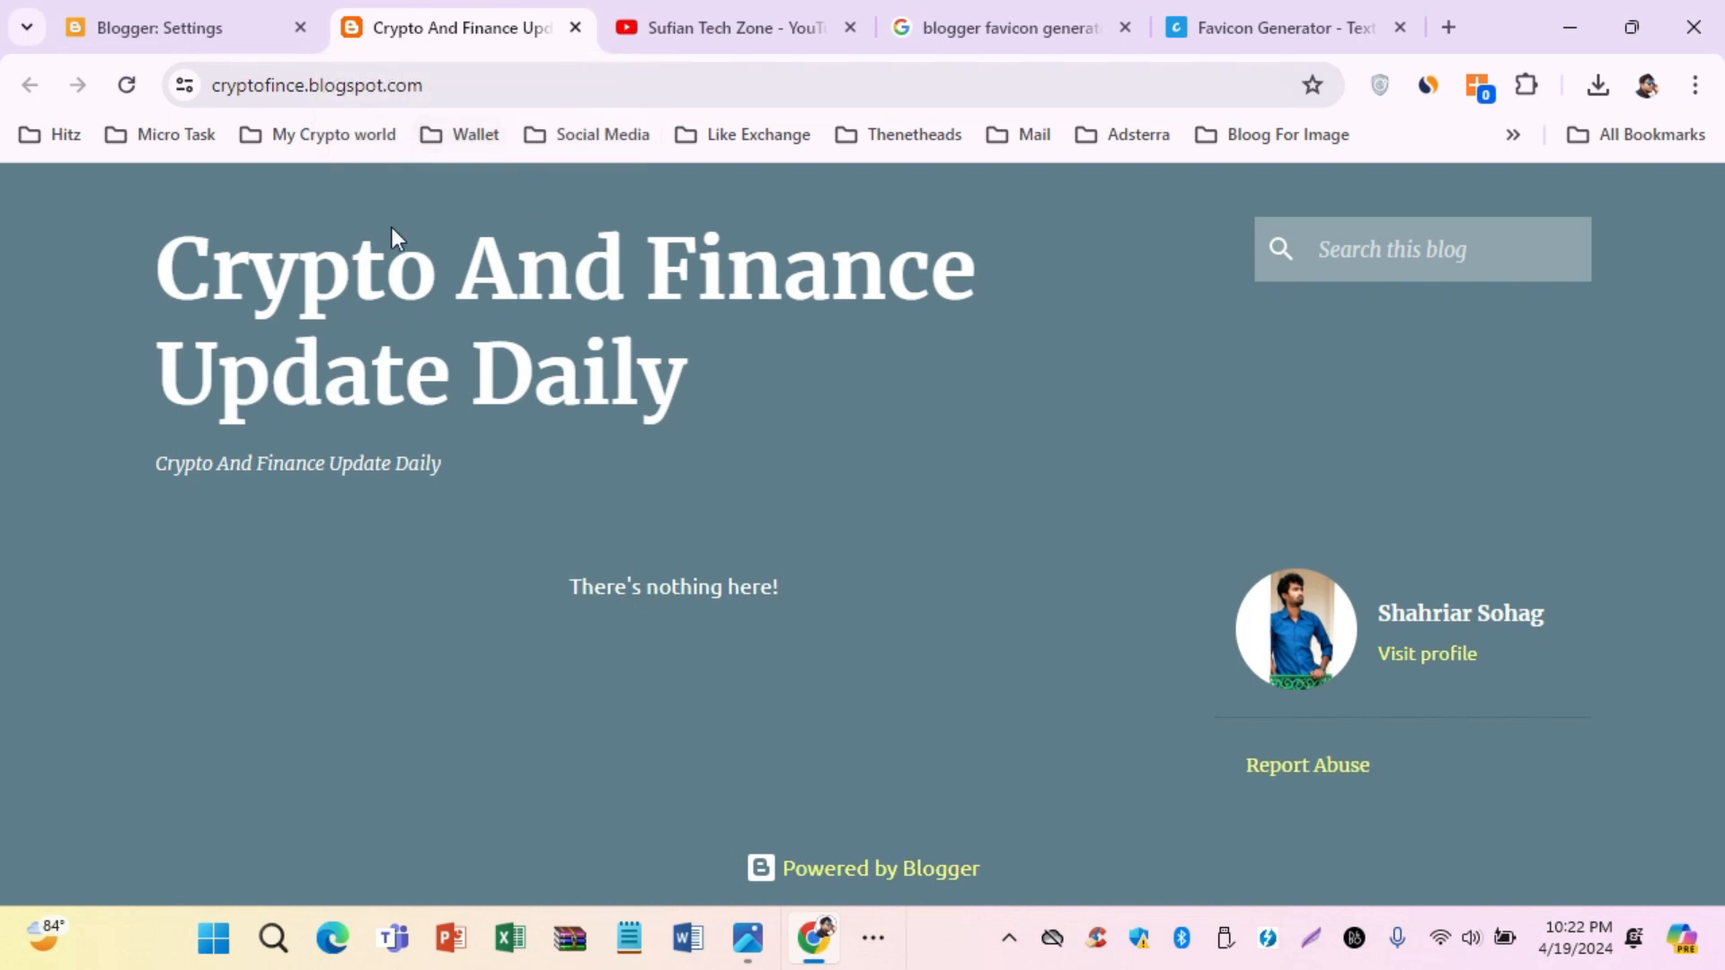
# Enable the search description under Meta tags in the Blogger settings
pyautogui.click(99, 35)
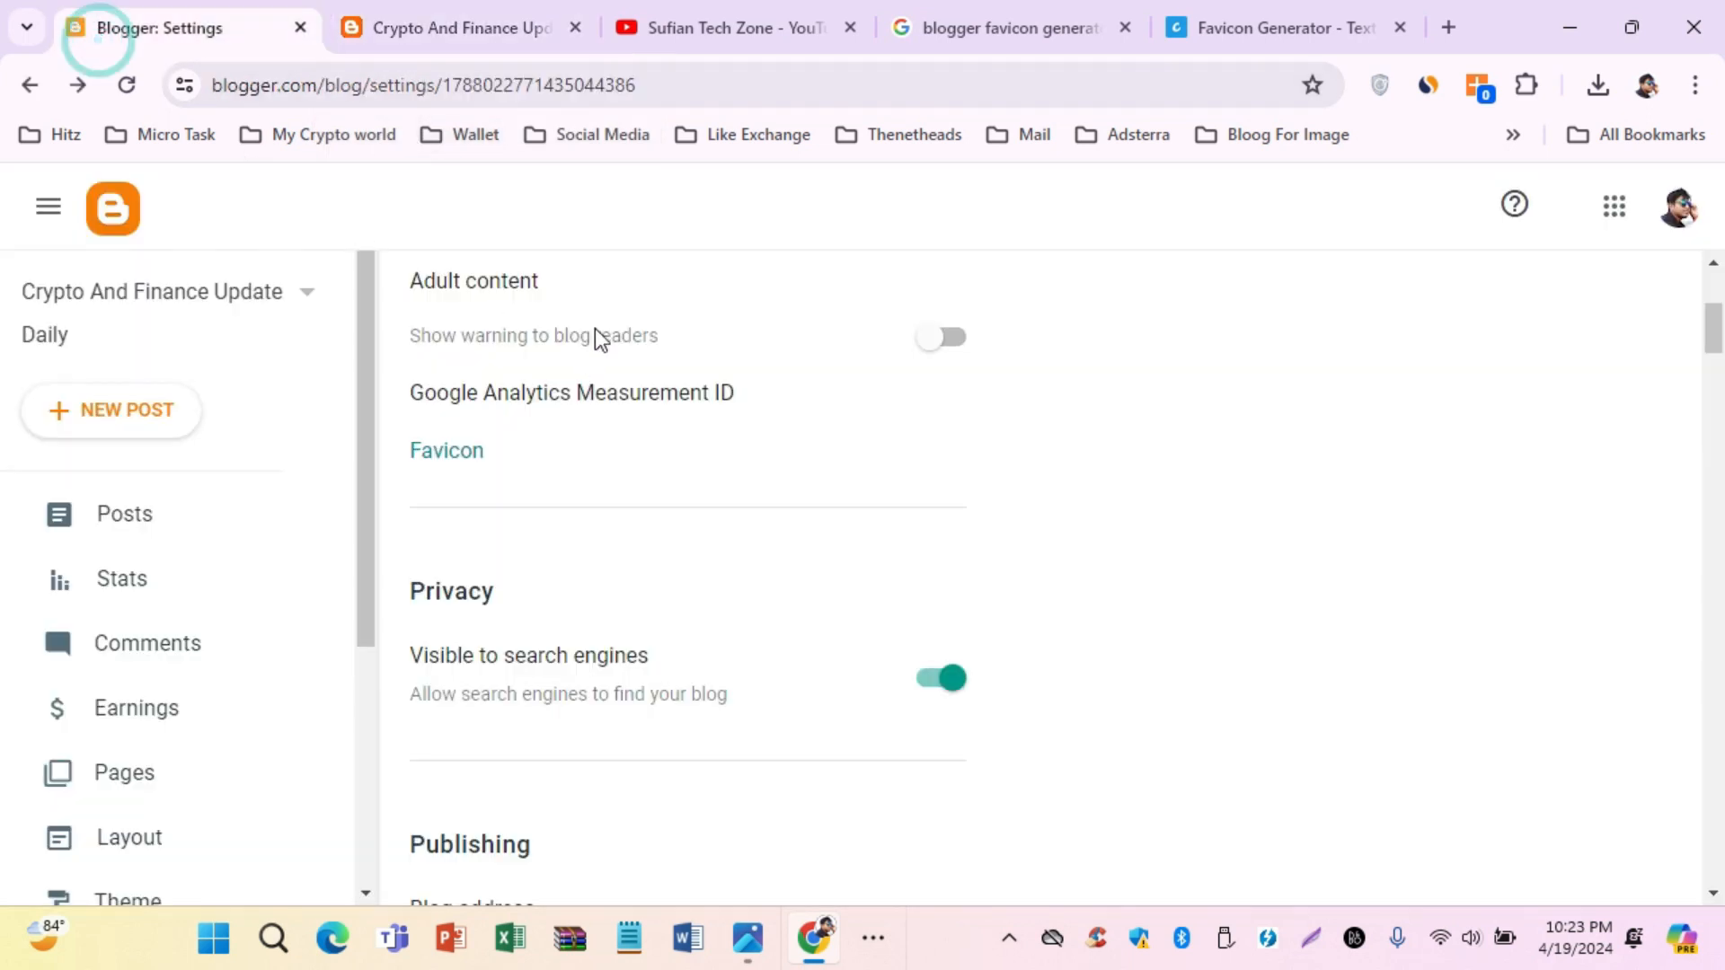
pyautogui.scroll(-10, 543, 481)
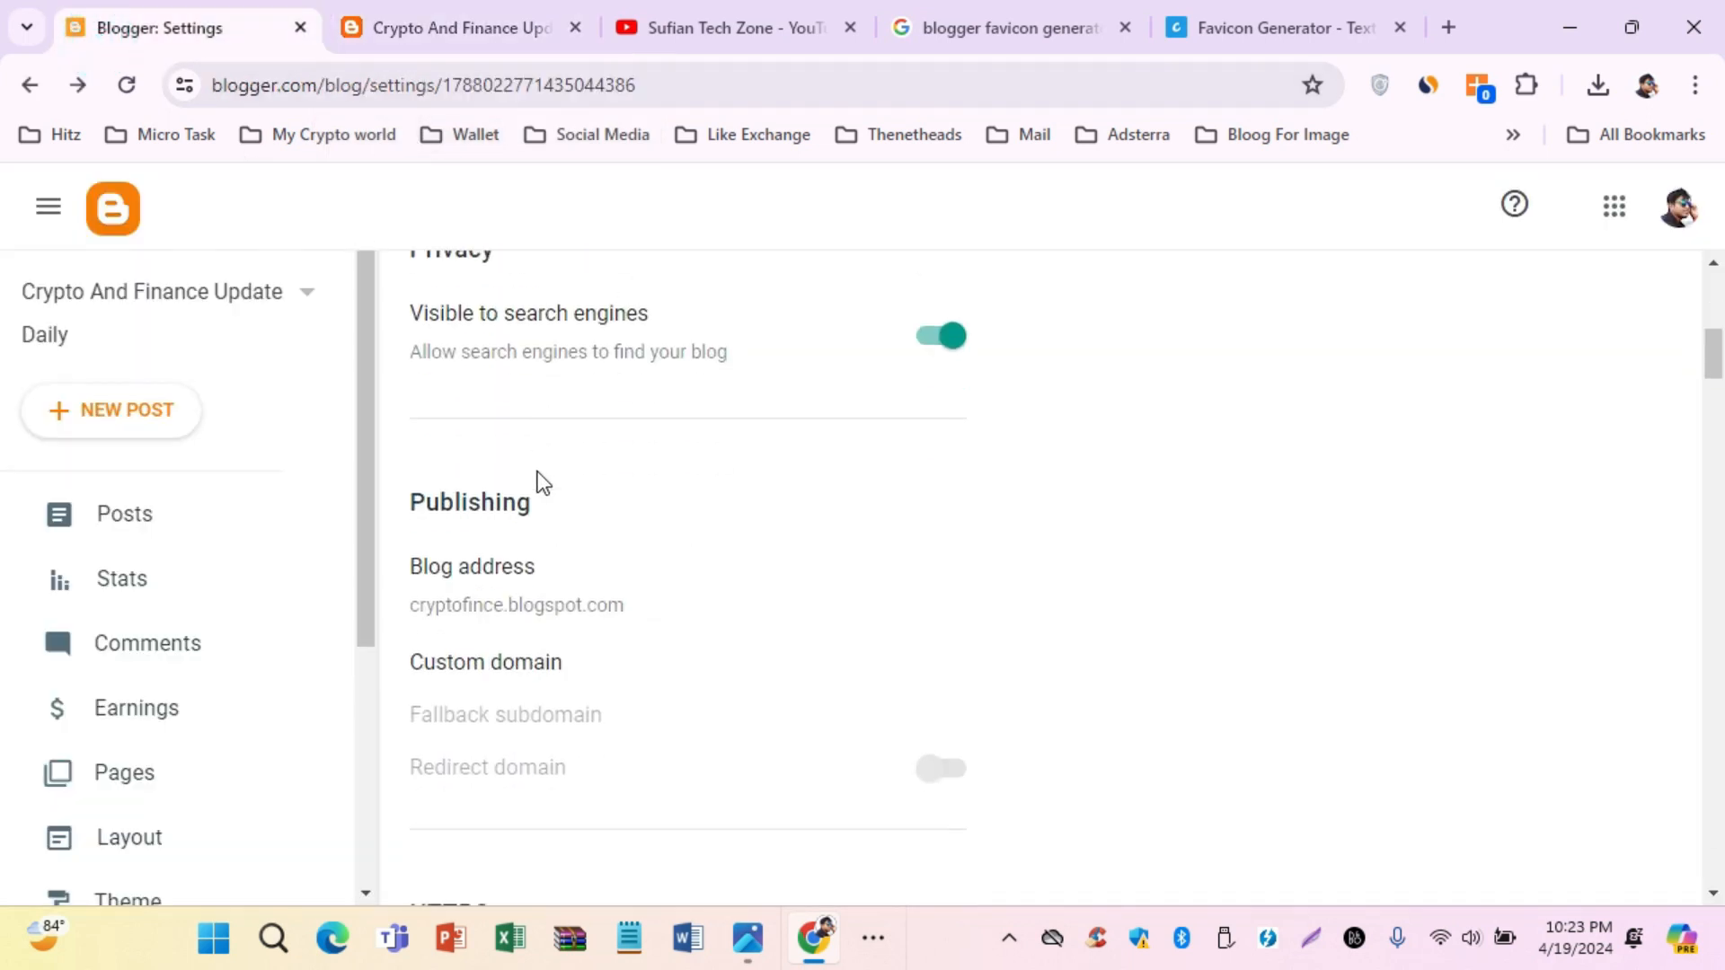
pyautogui.scroll(3, 540, 485)
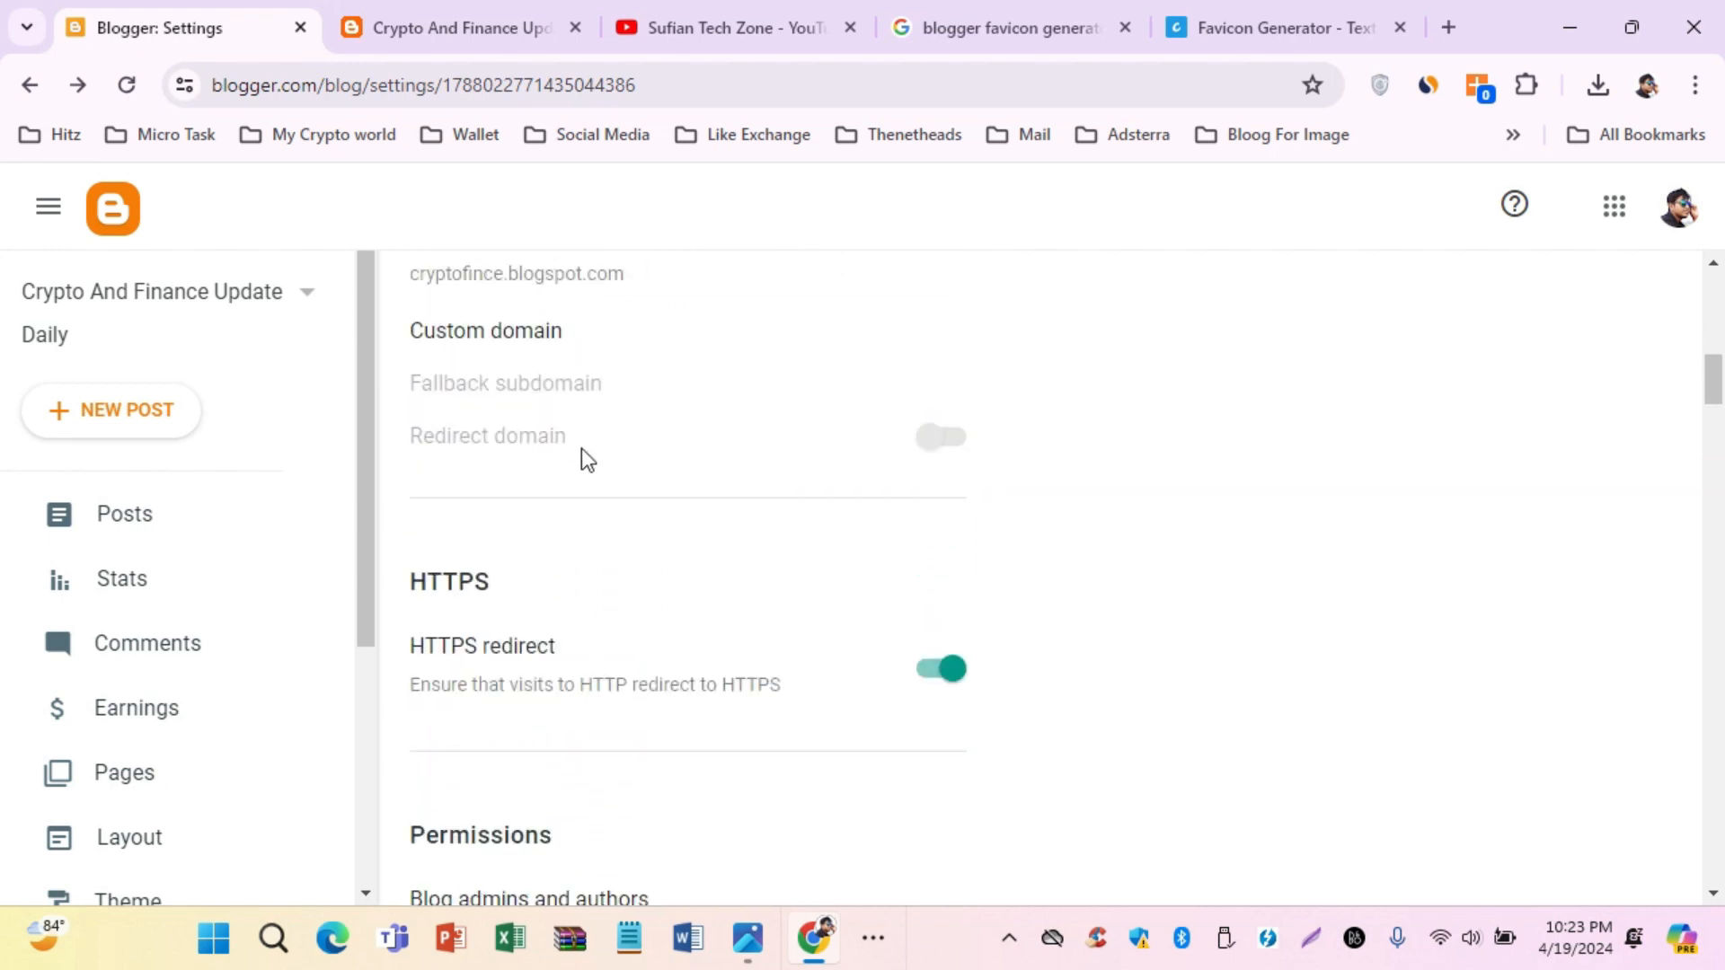
pyautogui.scroll(-10, 583, 454)
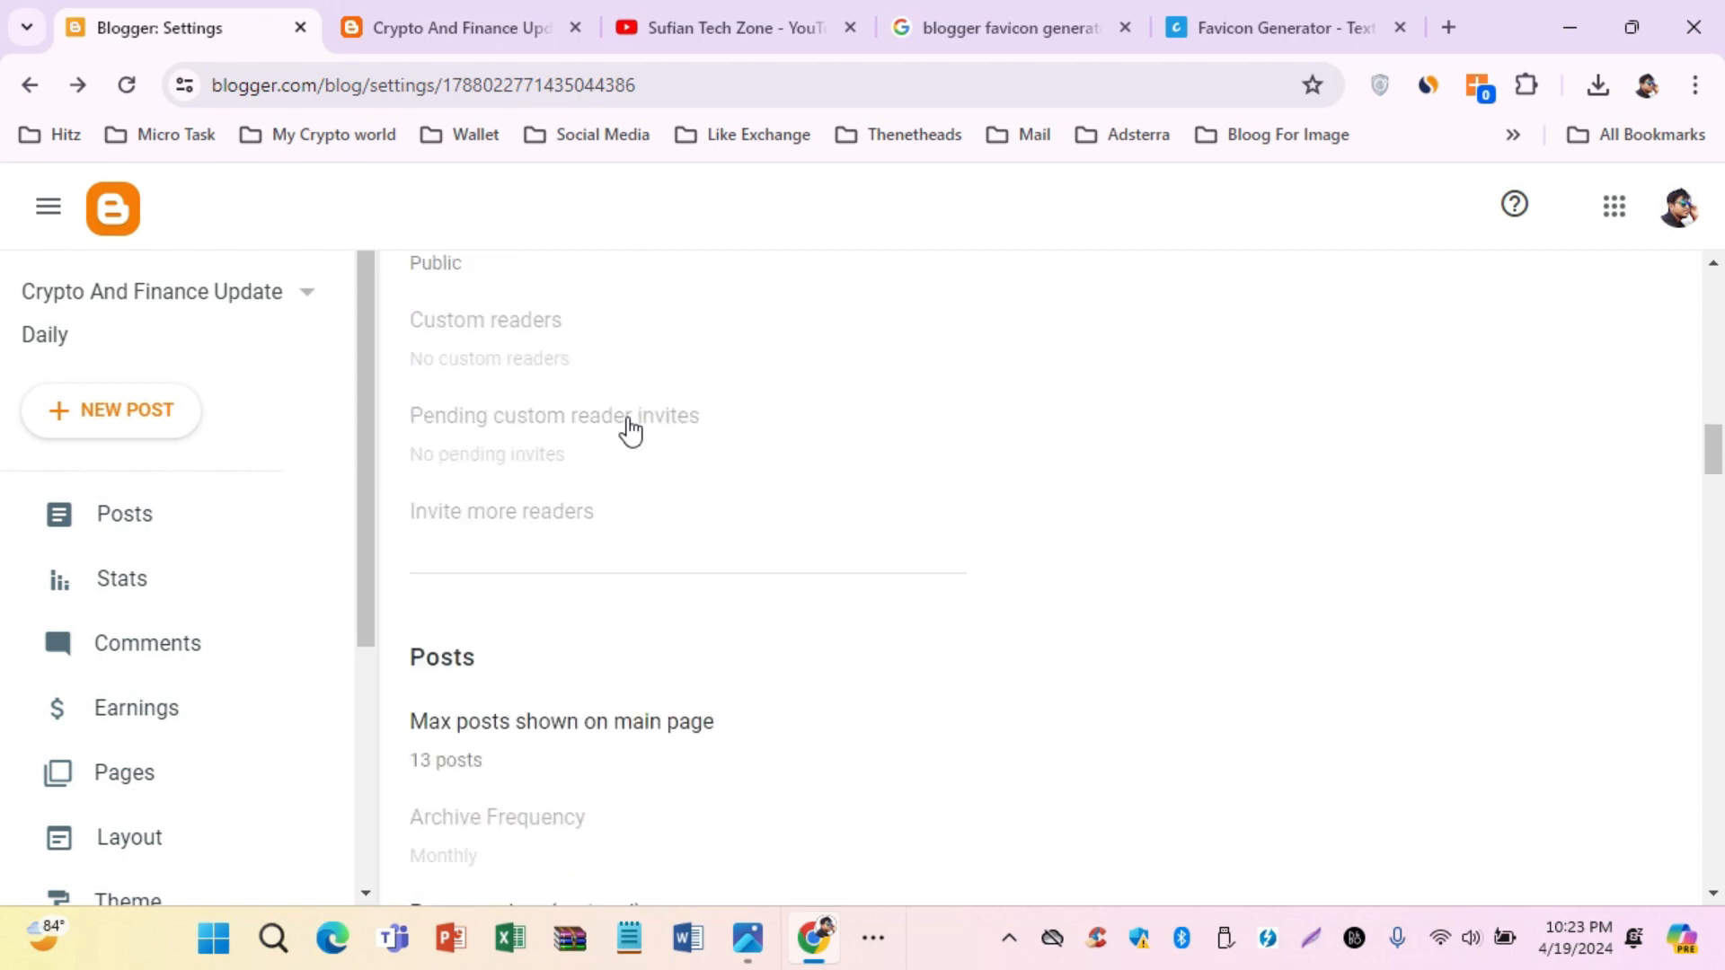
pyautogui.scroll(-3, 632, 431)
pyautogui.scroll(-11, 632, 432)
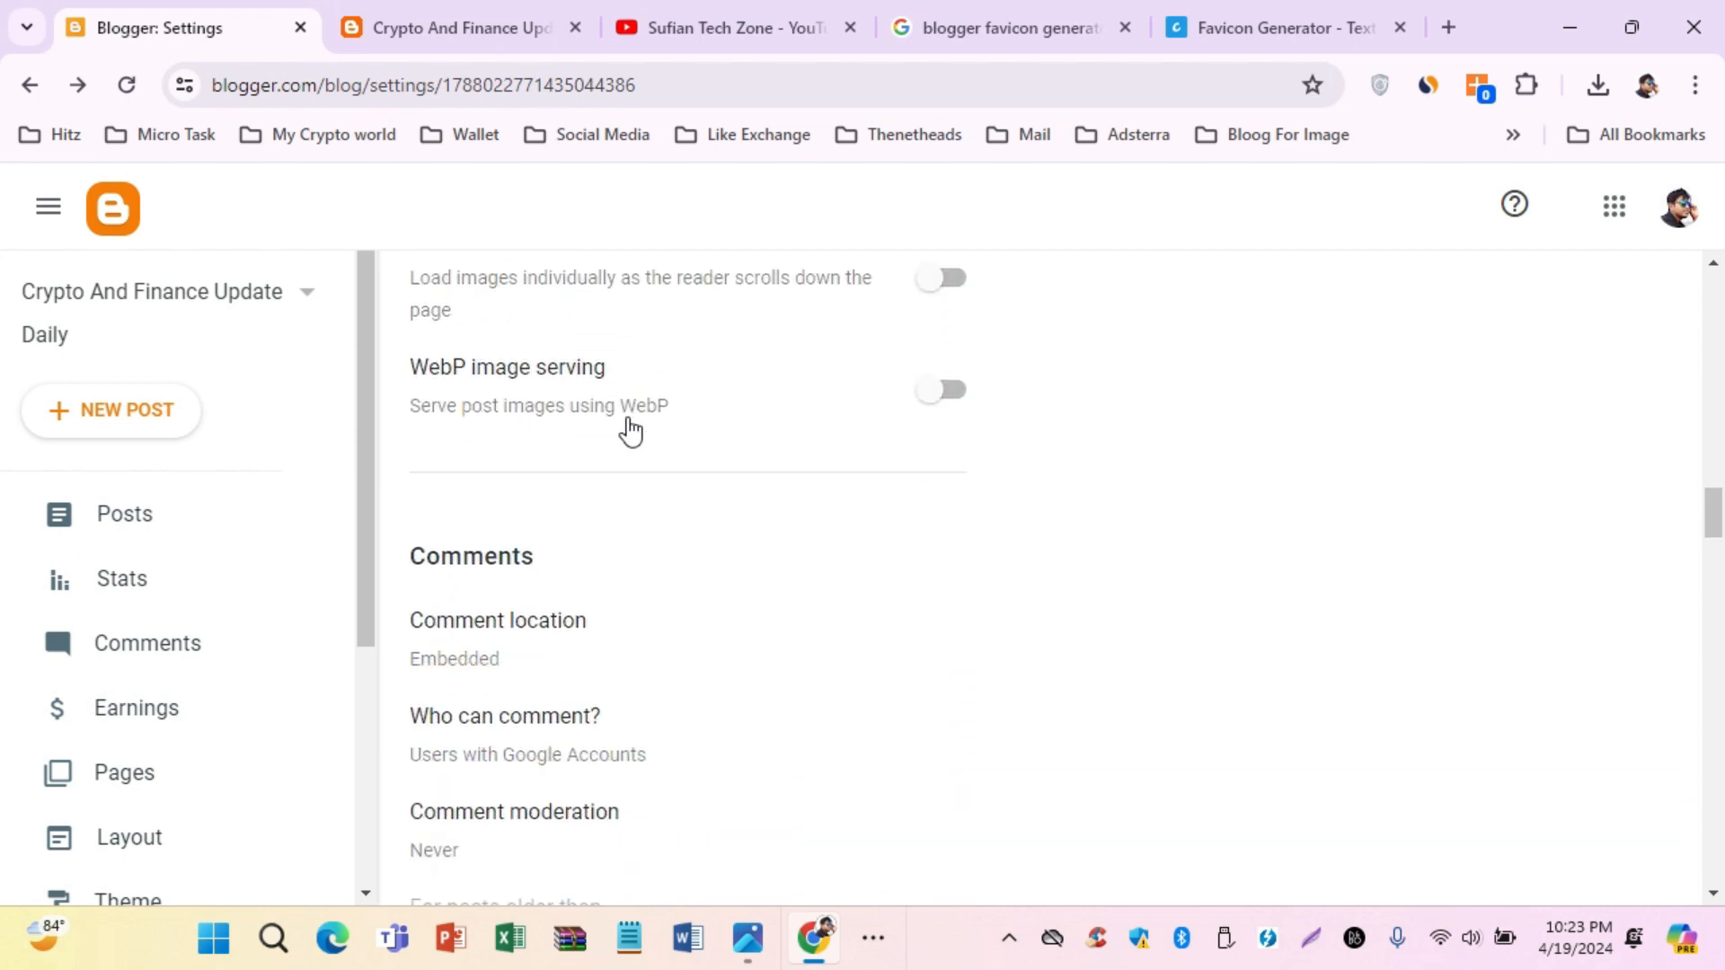
pyautogui.scroll(-9, 628, 422)
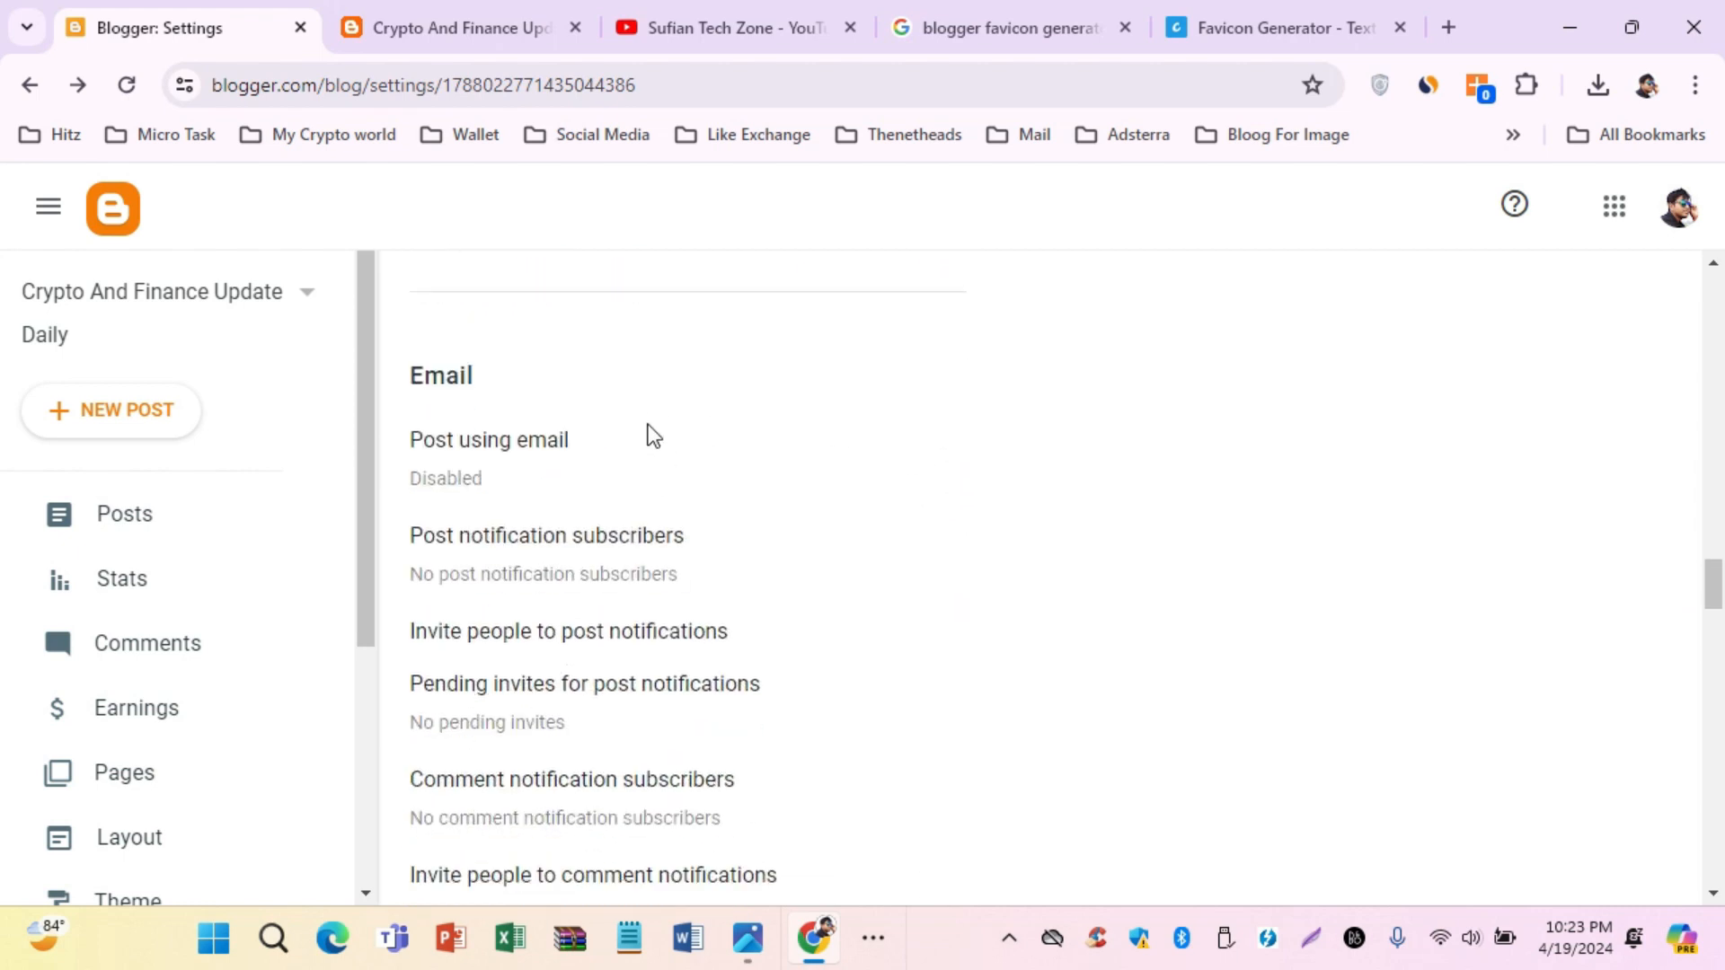
pyautogui.scroll(-5, 500, 529)
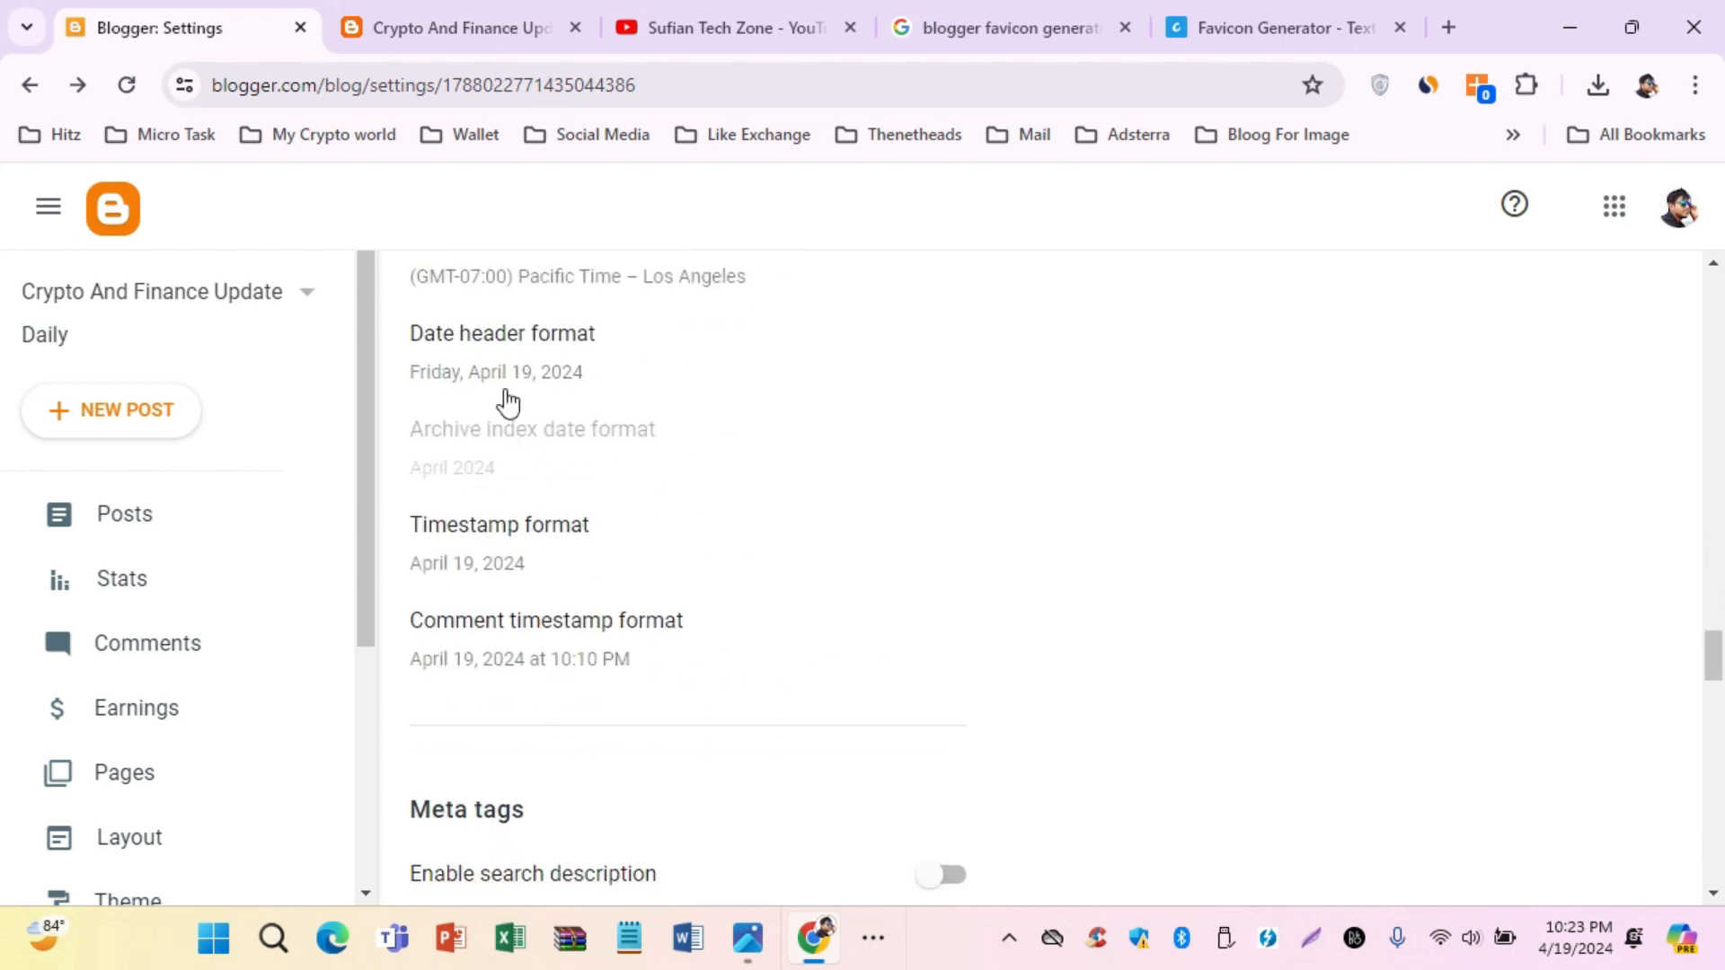
pyautogui.scroll(-4, 584, 499)
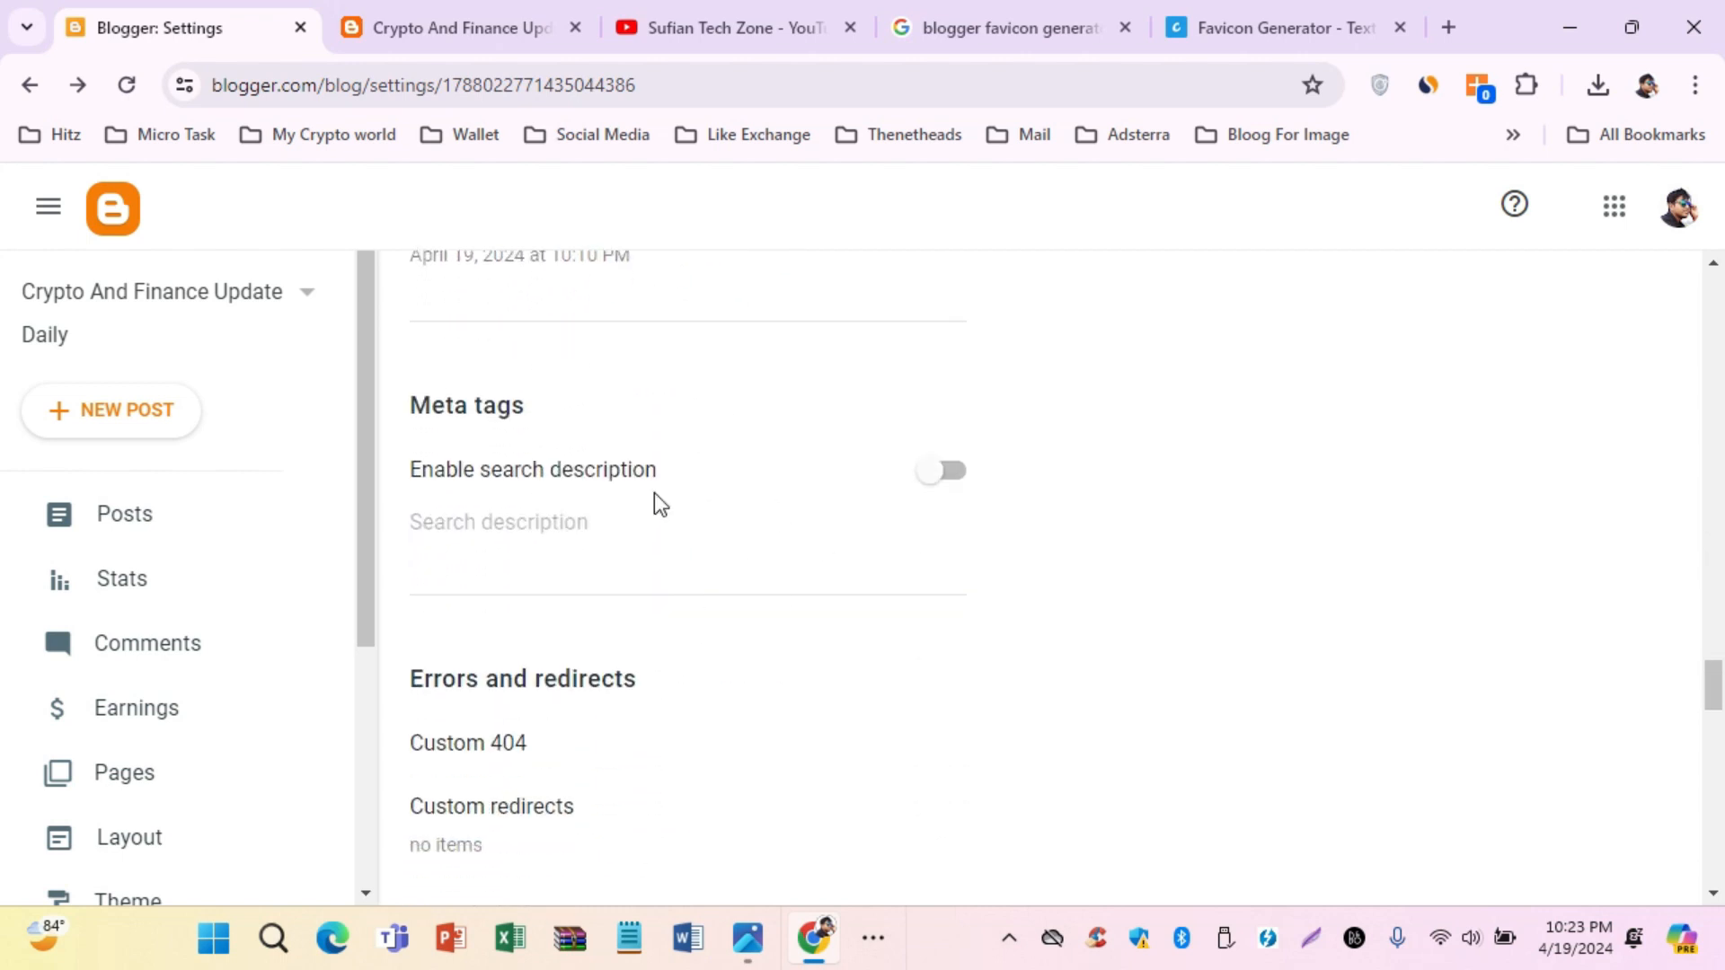
pyautogui.click(956, 471)
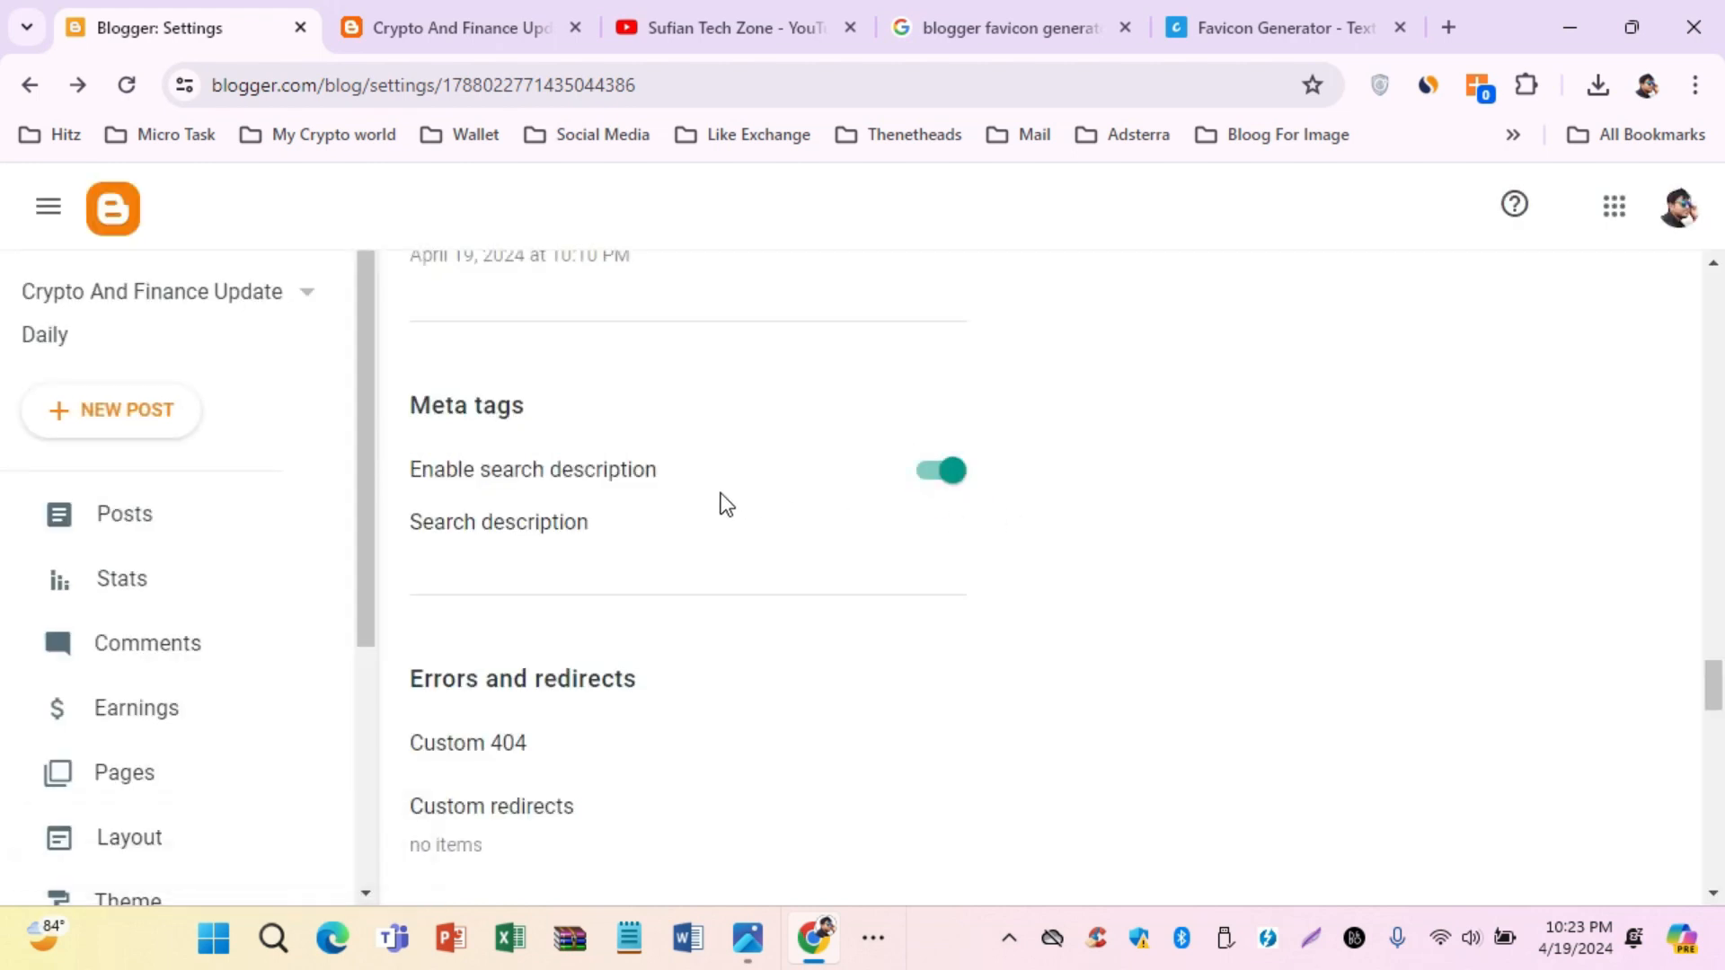
pyautogui.moveTo(419, 470); pyautogui.dragTo(644, 471)
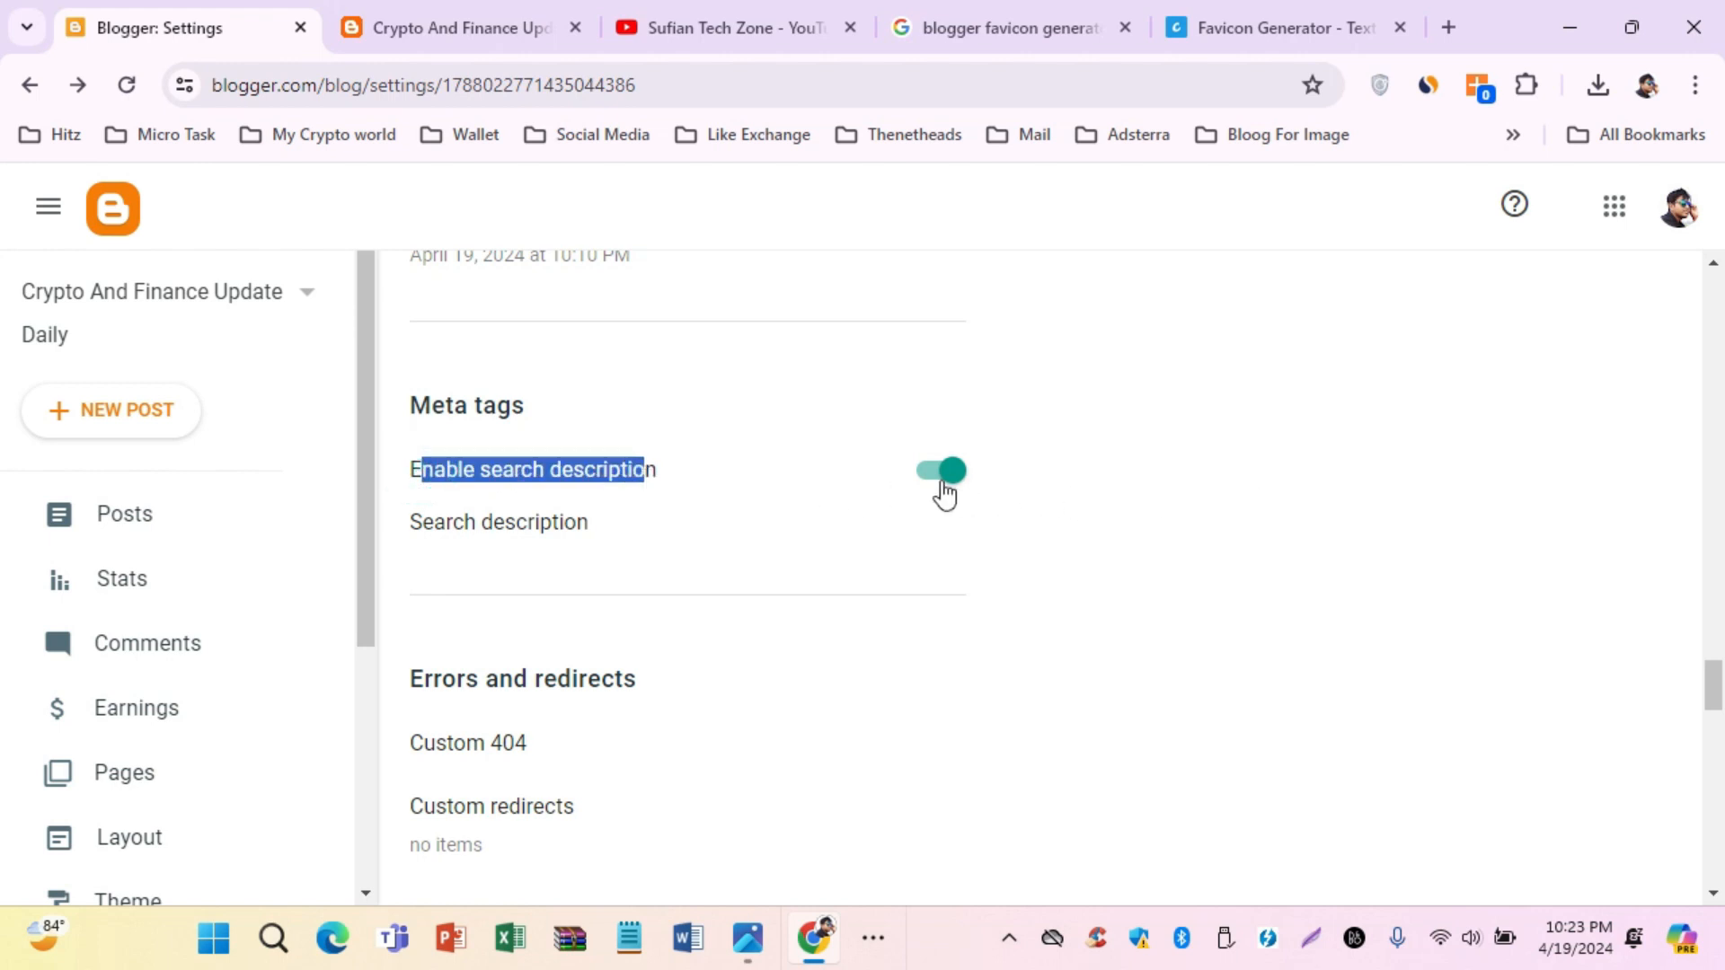
# Examine the Crawlers and indexing settings and look up the advanced Blogger SEO settings video on the Sufian Tech Zone YouTube channel
pyautogui.scroll(-7, 943, 494)
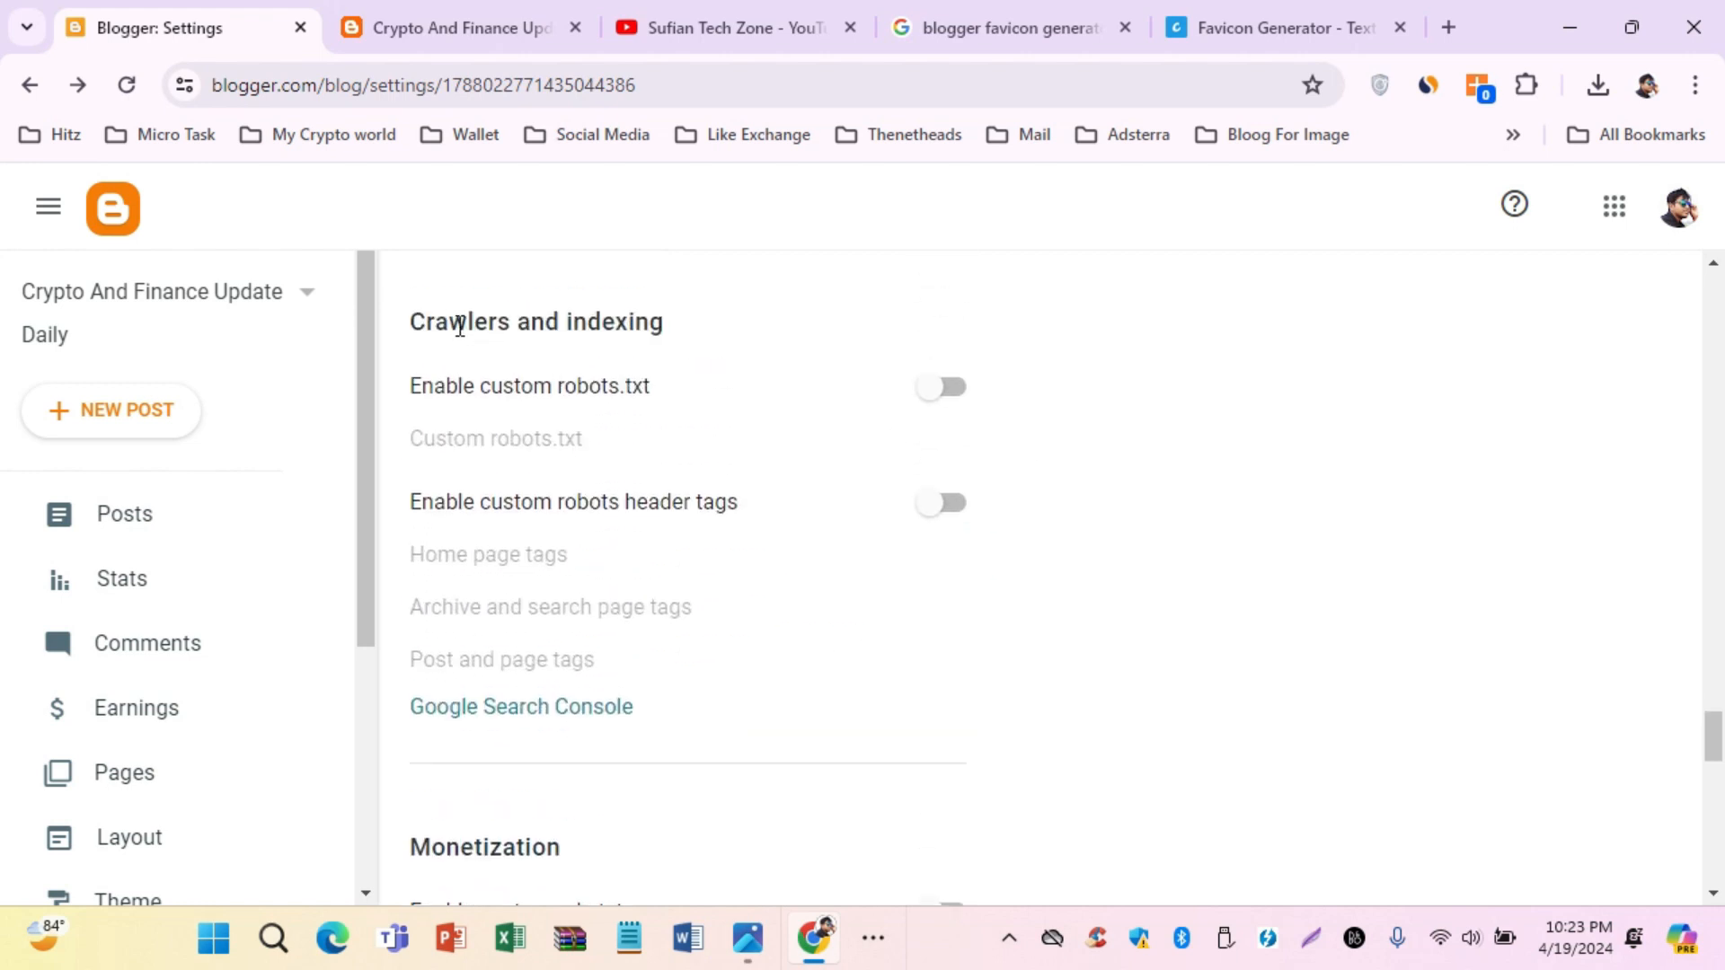
pyautogui.moveTo(415, 321); pyautogui.dragTo(699, 340)
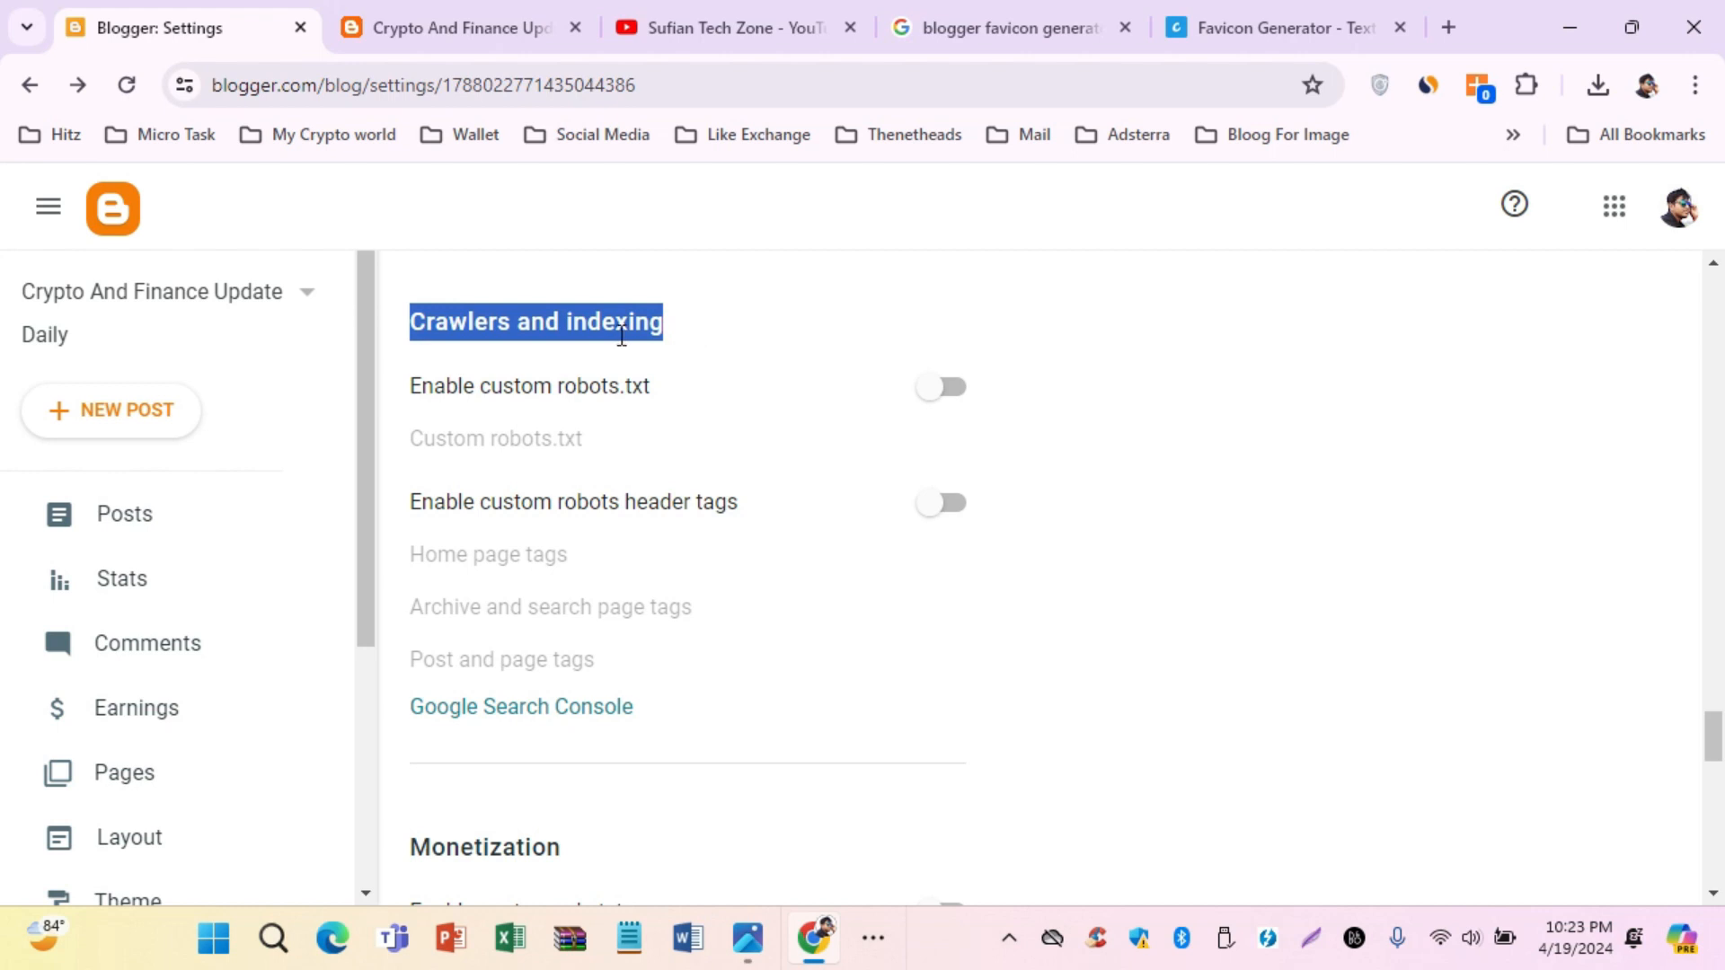
pyautogui.click(1328, 346)
pyautogui.moveTo(419, 319); pyautogui.dragTo(665, 333)
pyautogui.click(733, 28)
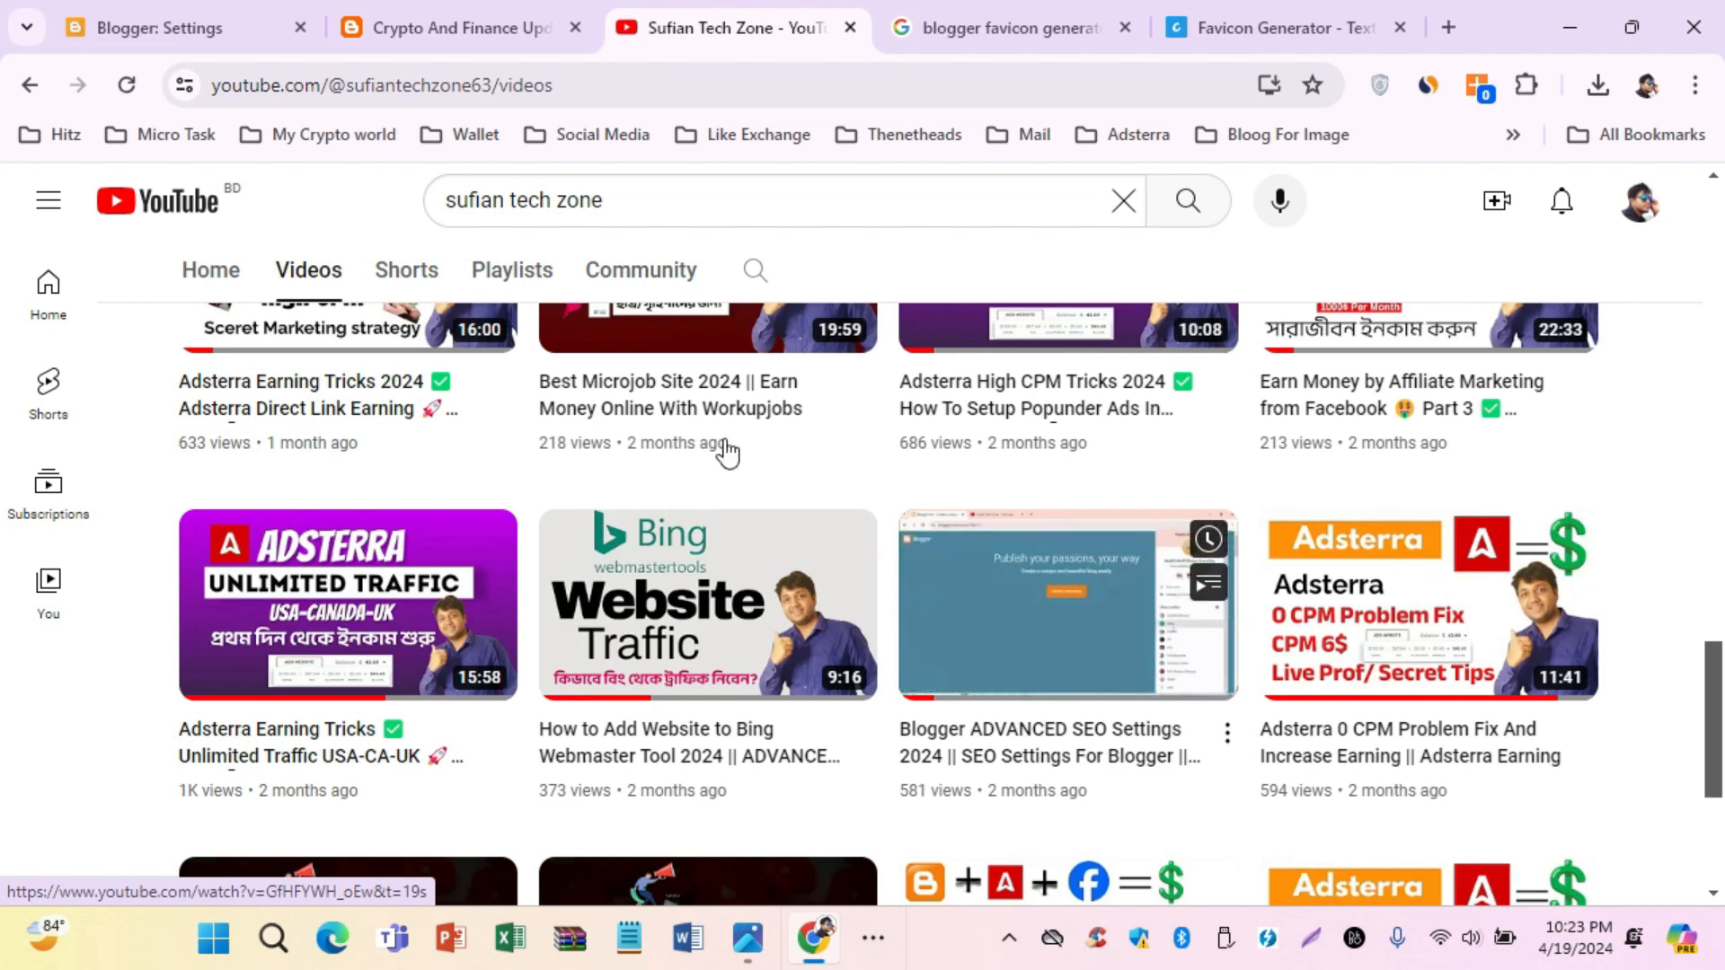
# Return to the Blogger settings and review the remaining sections from Crawlers and indexing down to General
pyautogui.click(406, 28)
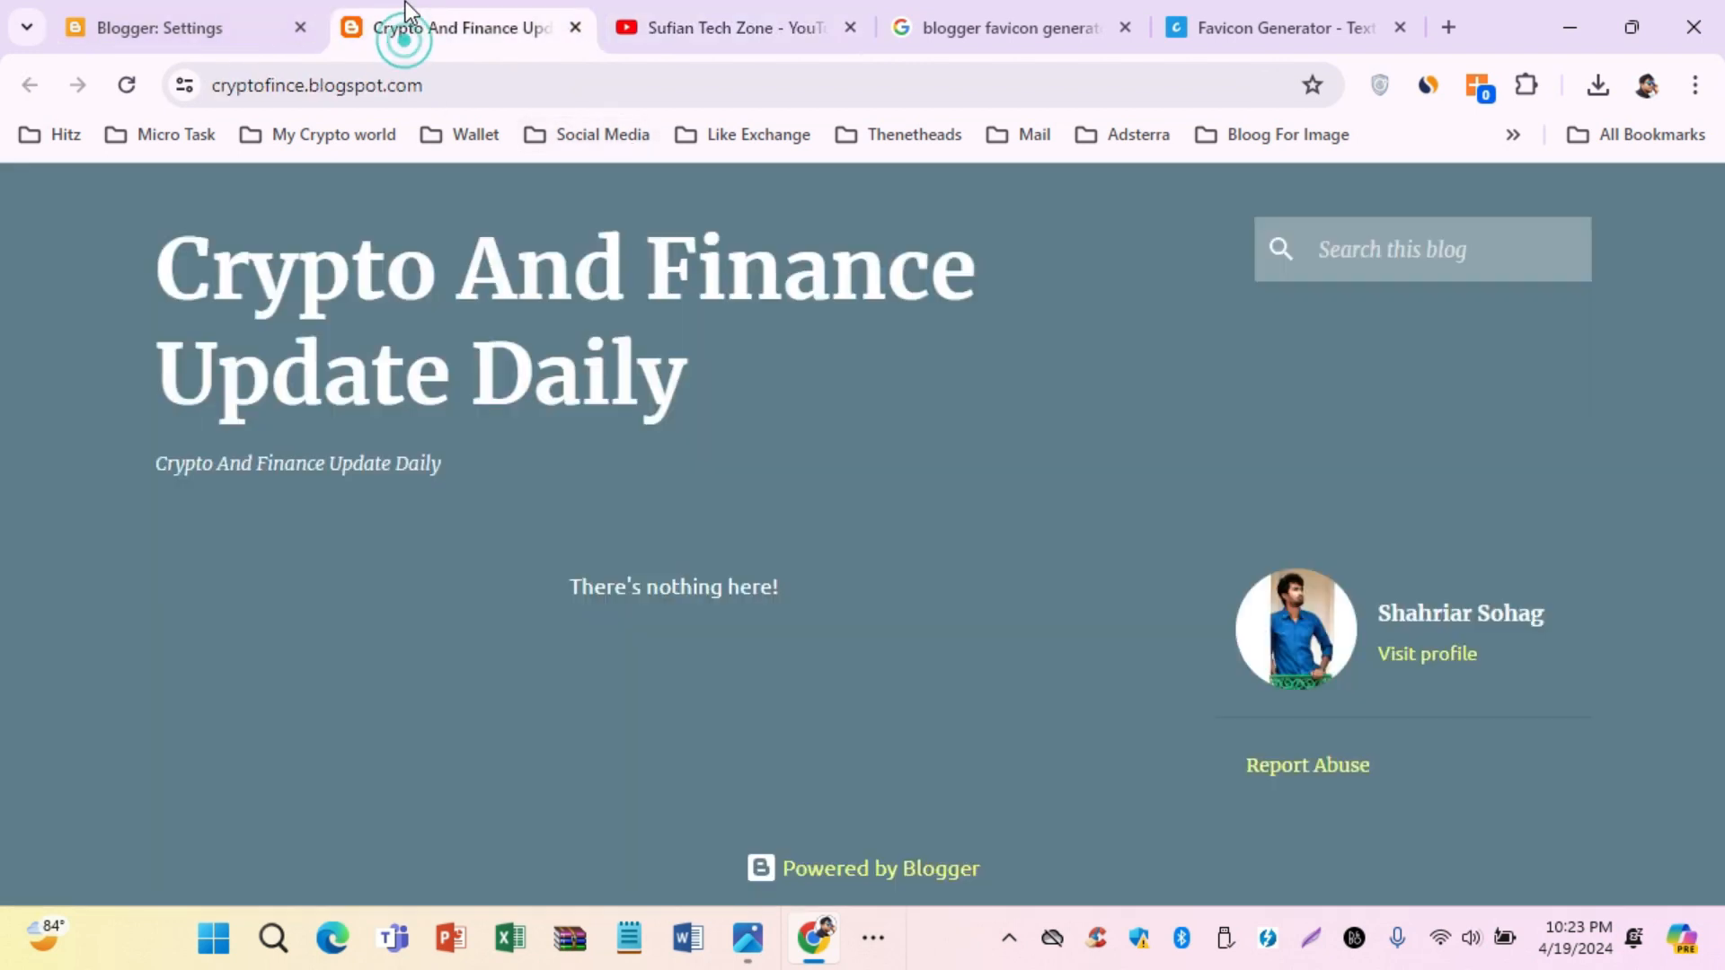
pyautogui.click(223, 13)
pyautogui.scroll(-2, 899, 584)
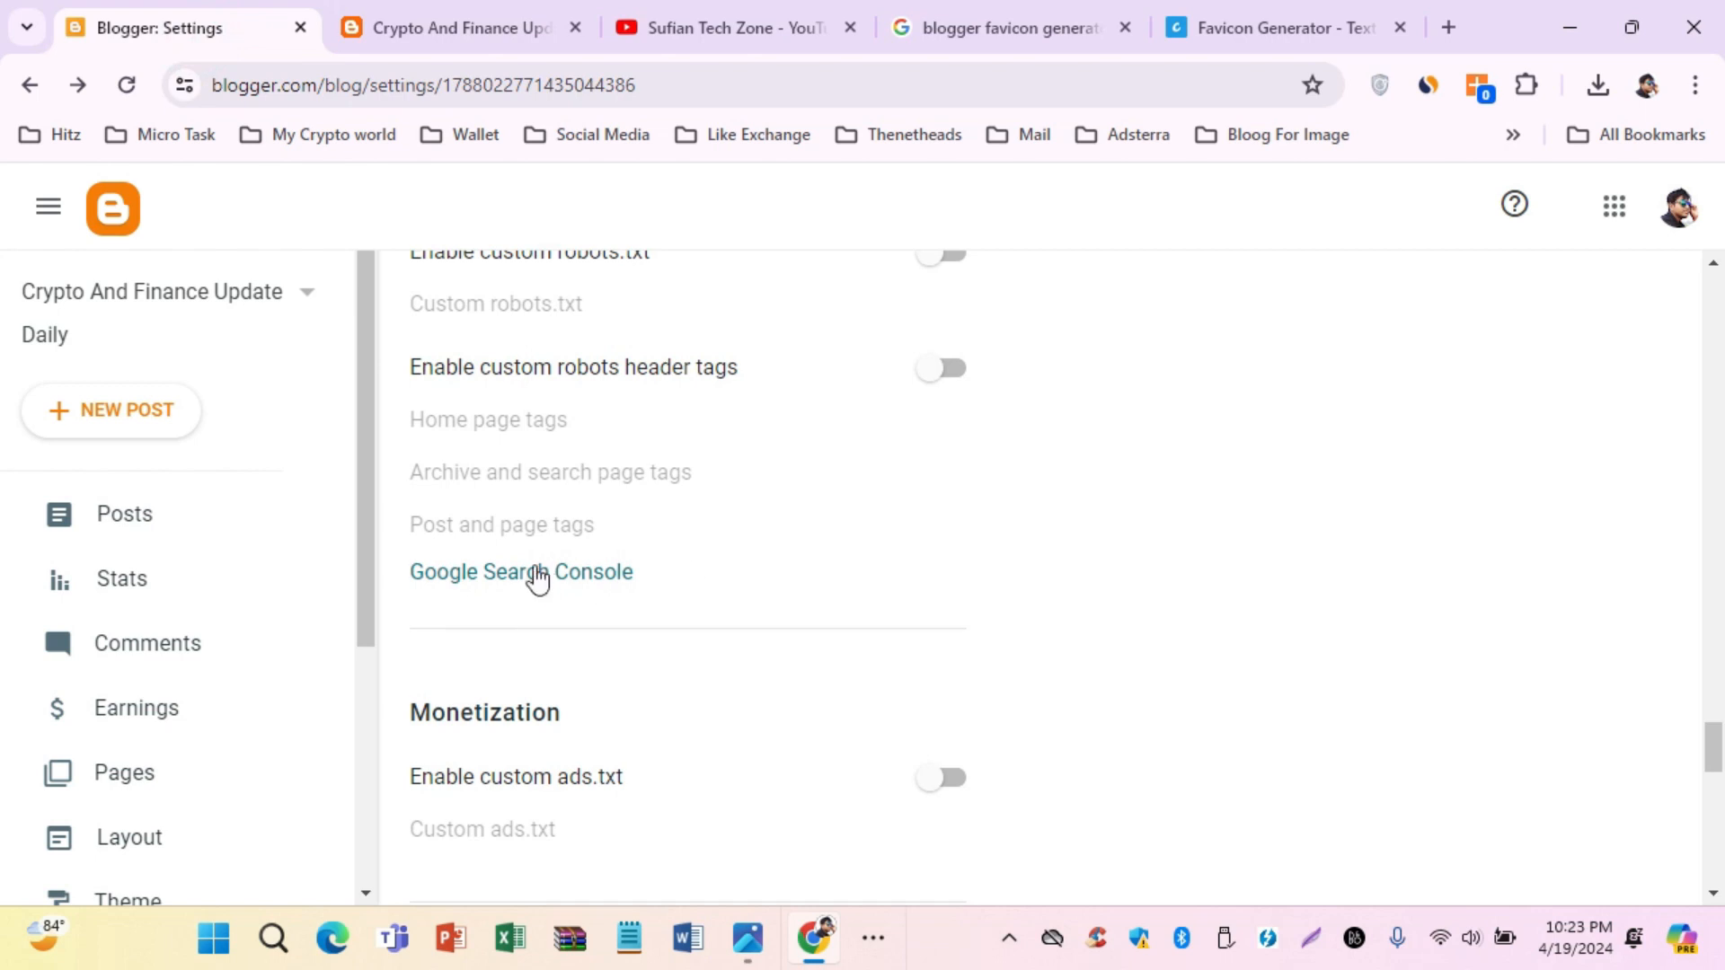
pyautogui.scroll(-15, 659, 582)
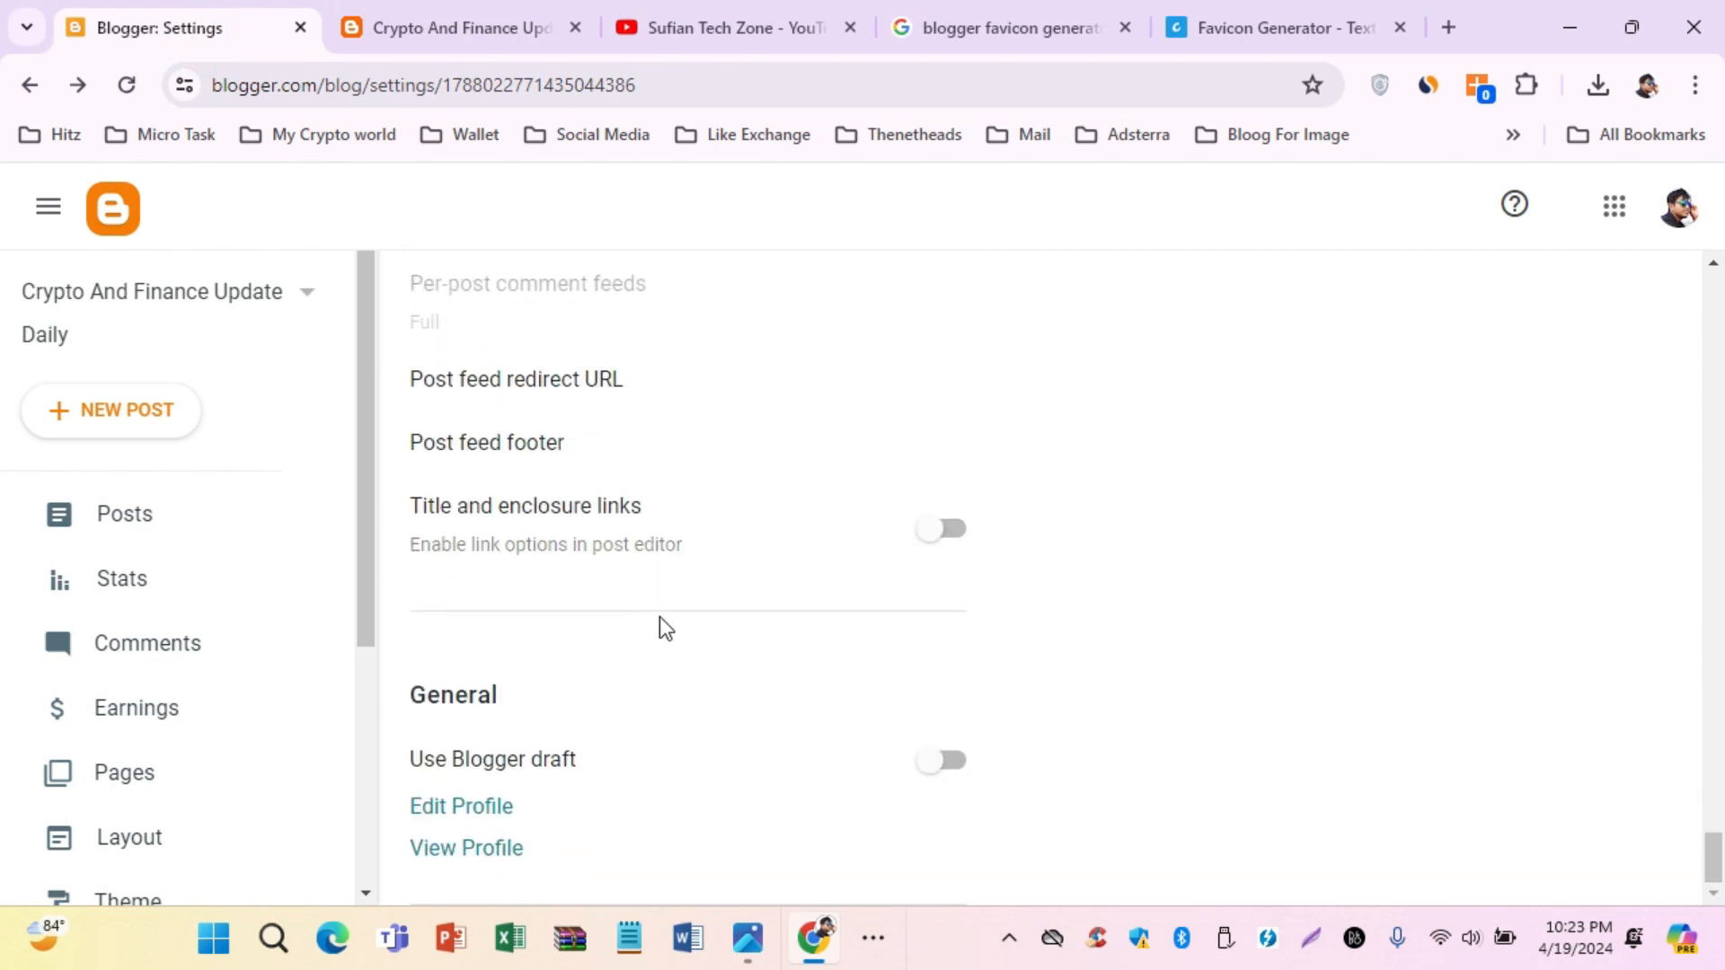
pyautogui.scroll(20, 660, 616)
pyautogui.scroll(15, 662, 618)
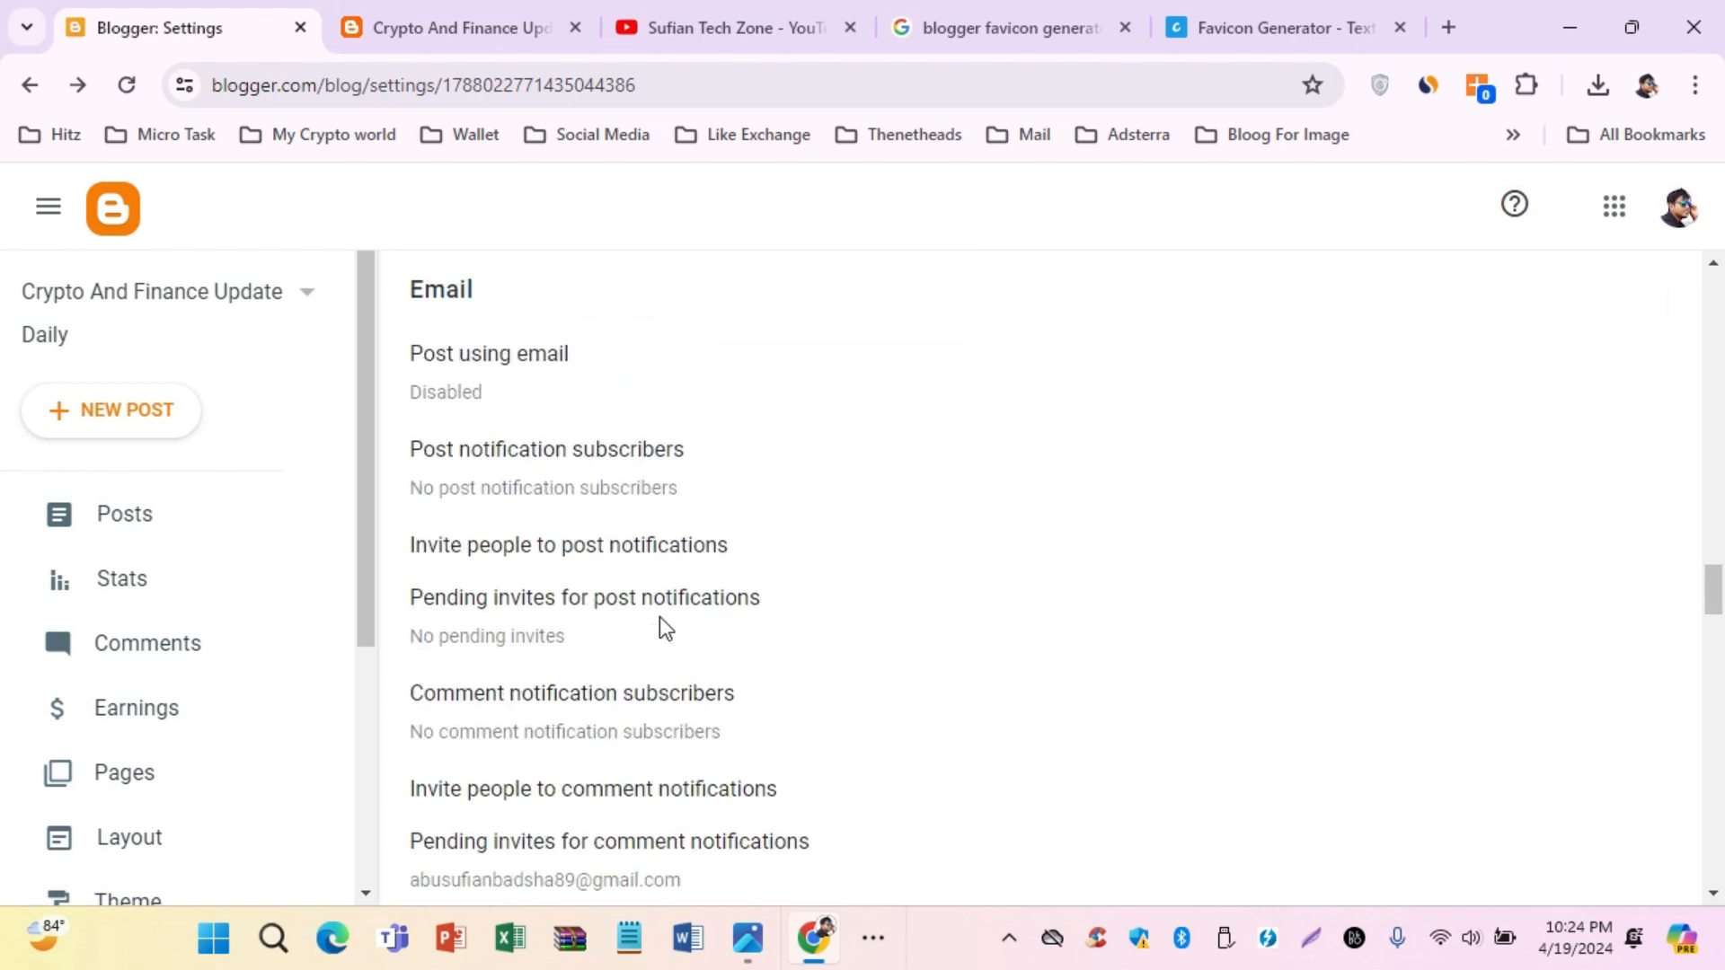
pyautogui.scroll(10, 660, 616)
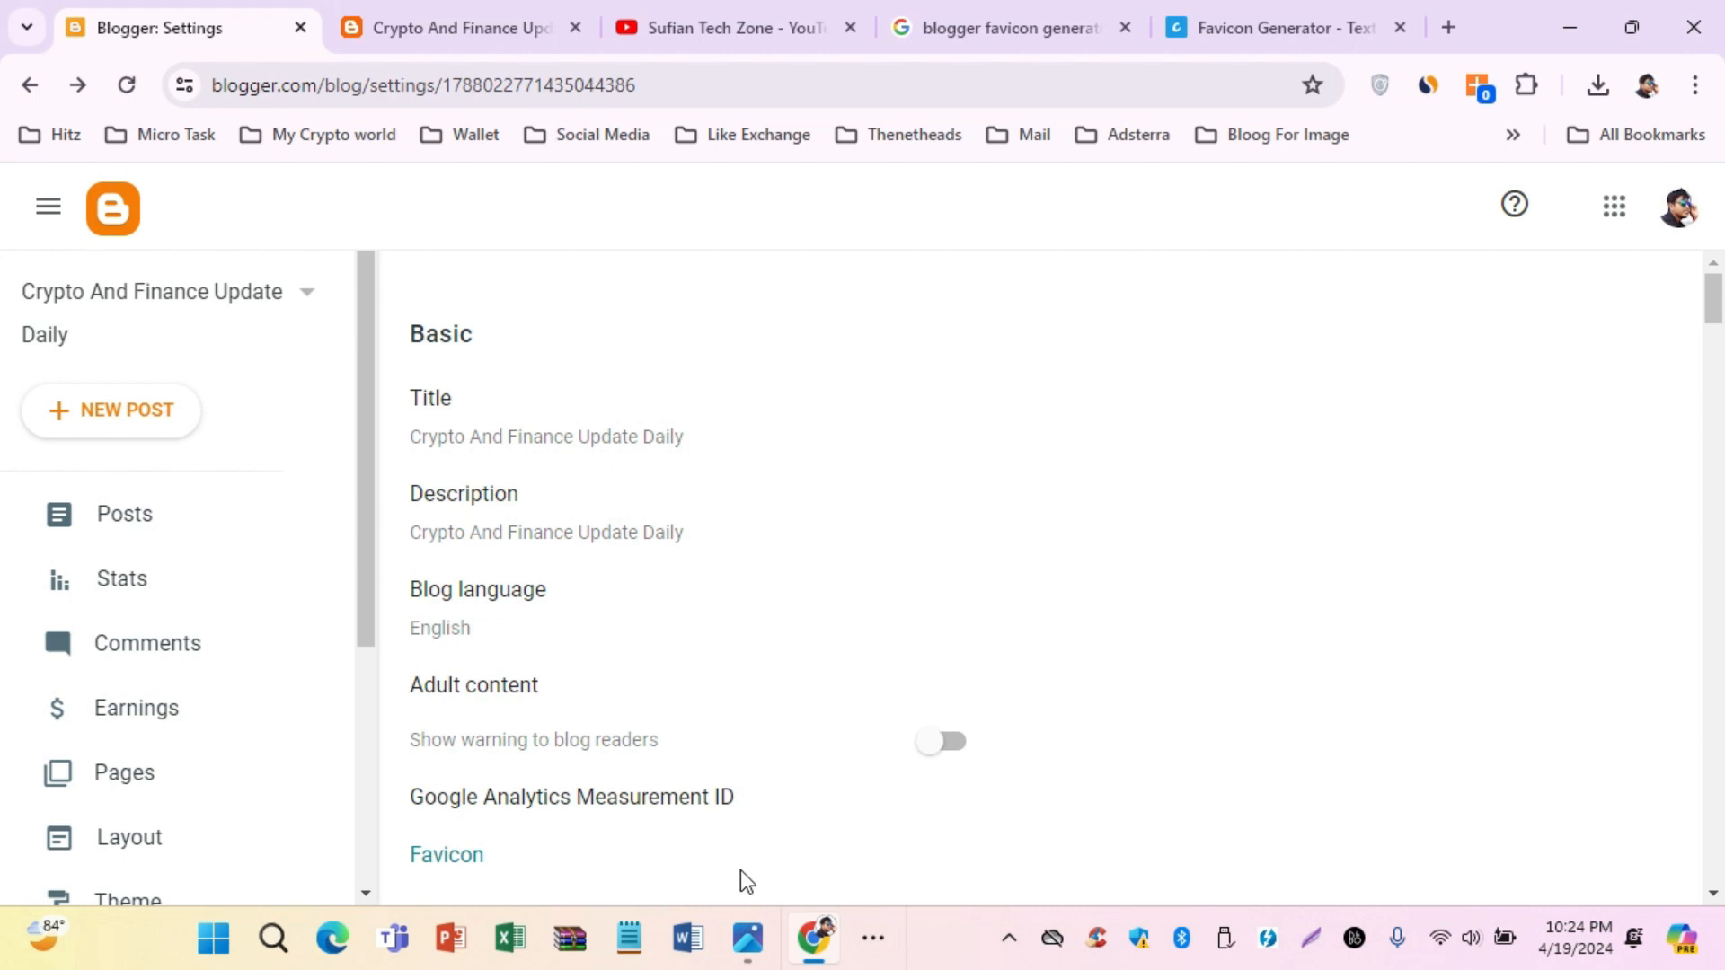
# Switch to the workflow diagram in Photos and examine the website, SEO, keyword research and marketing branches
pyautogui.click(749, 939)
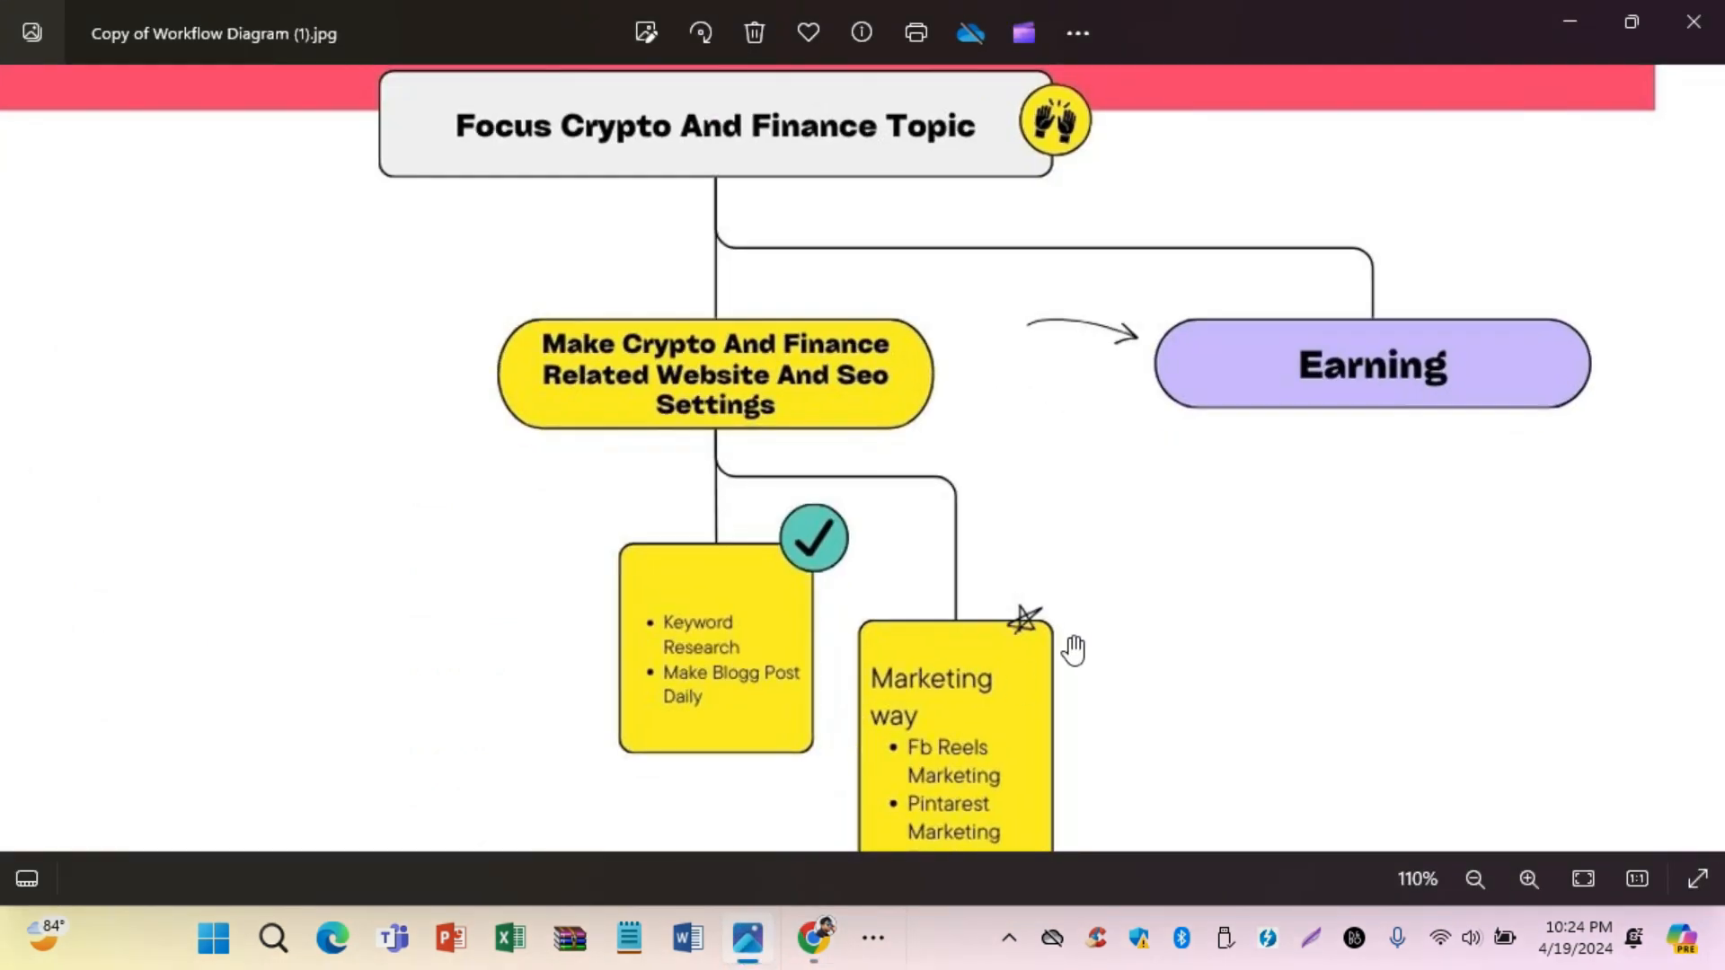
pyautogui.scroll(-3, 1136, 645)
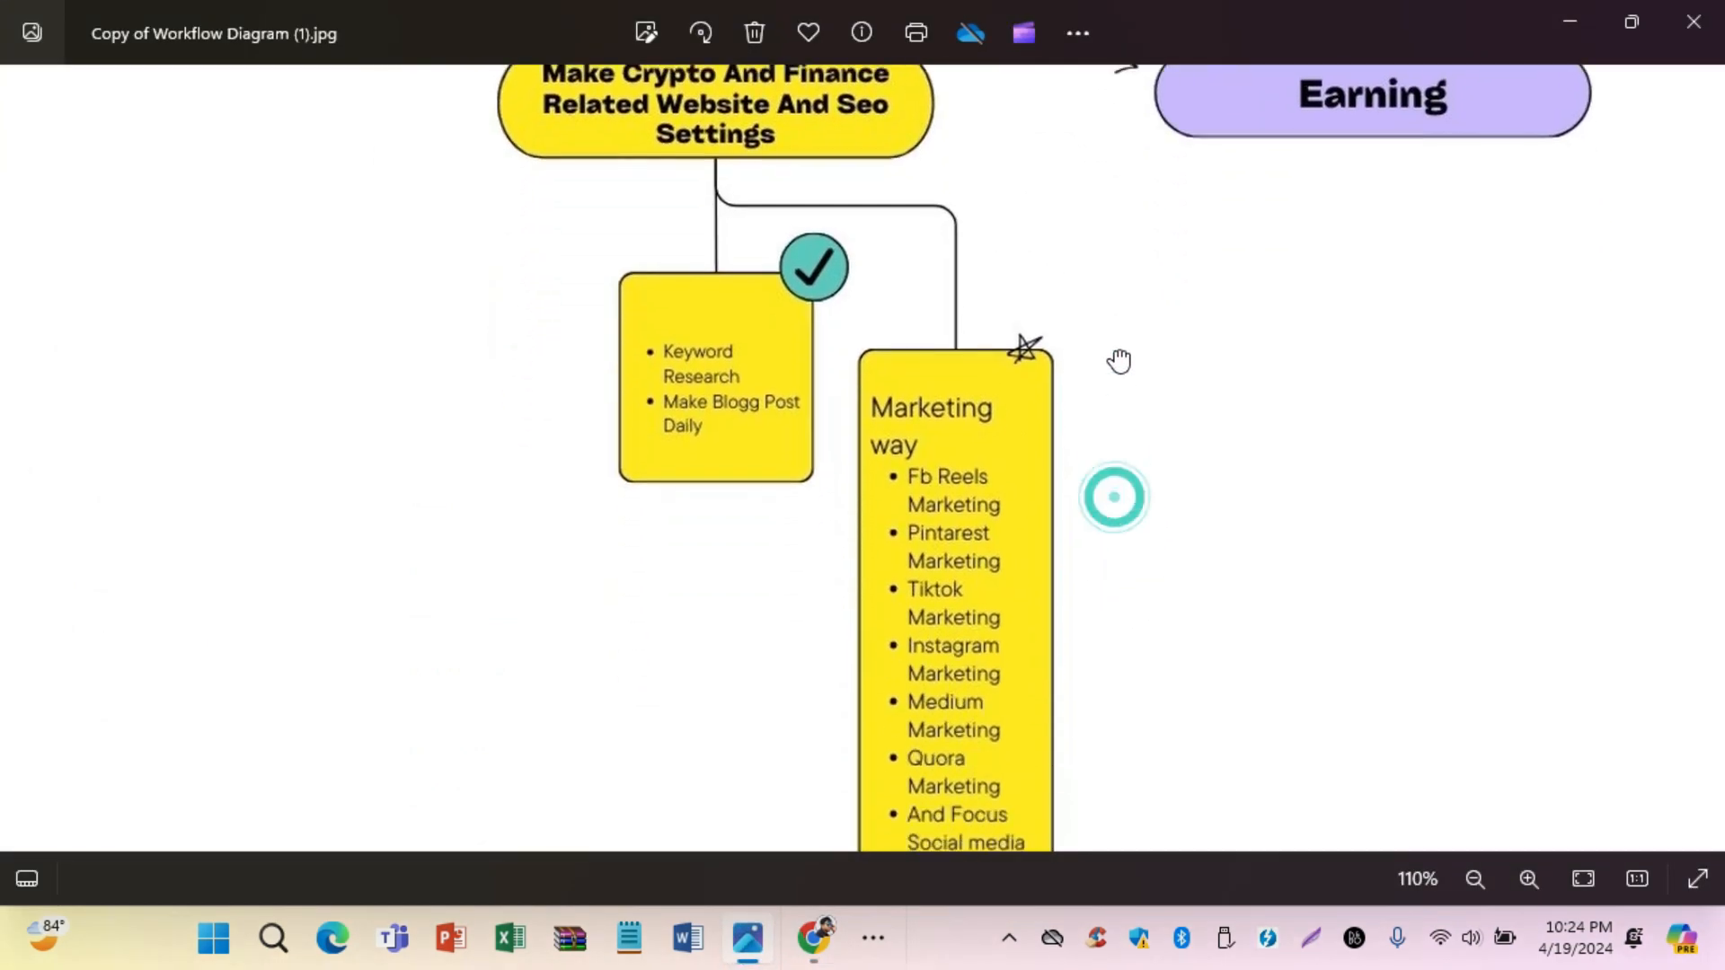
pyautogui.scroll(1, 1107, 517)
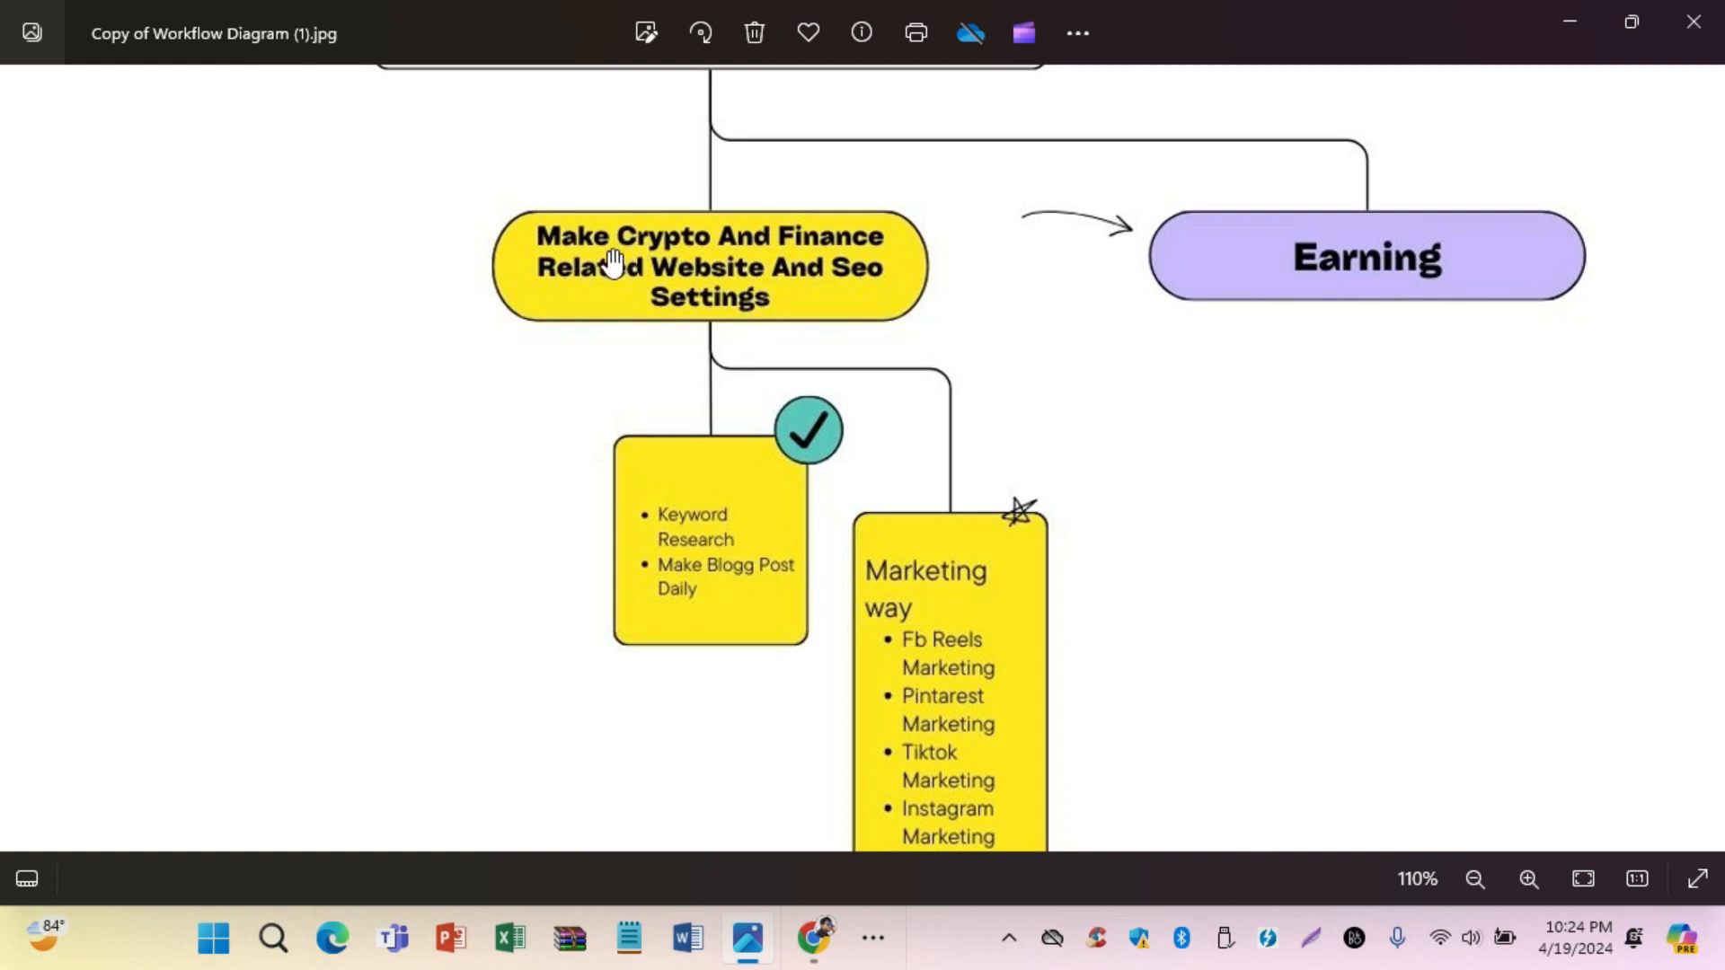
pyautogui.moveTo(447, 417); pyautogui.dragTo(381, 446)
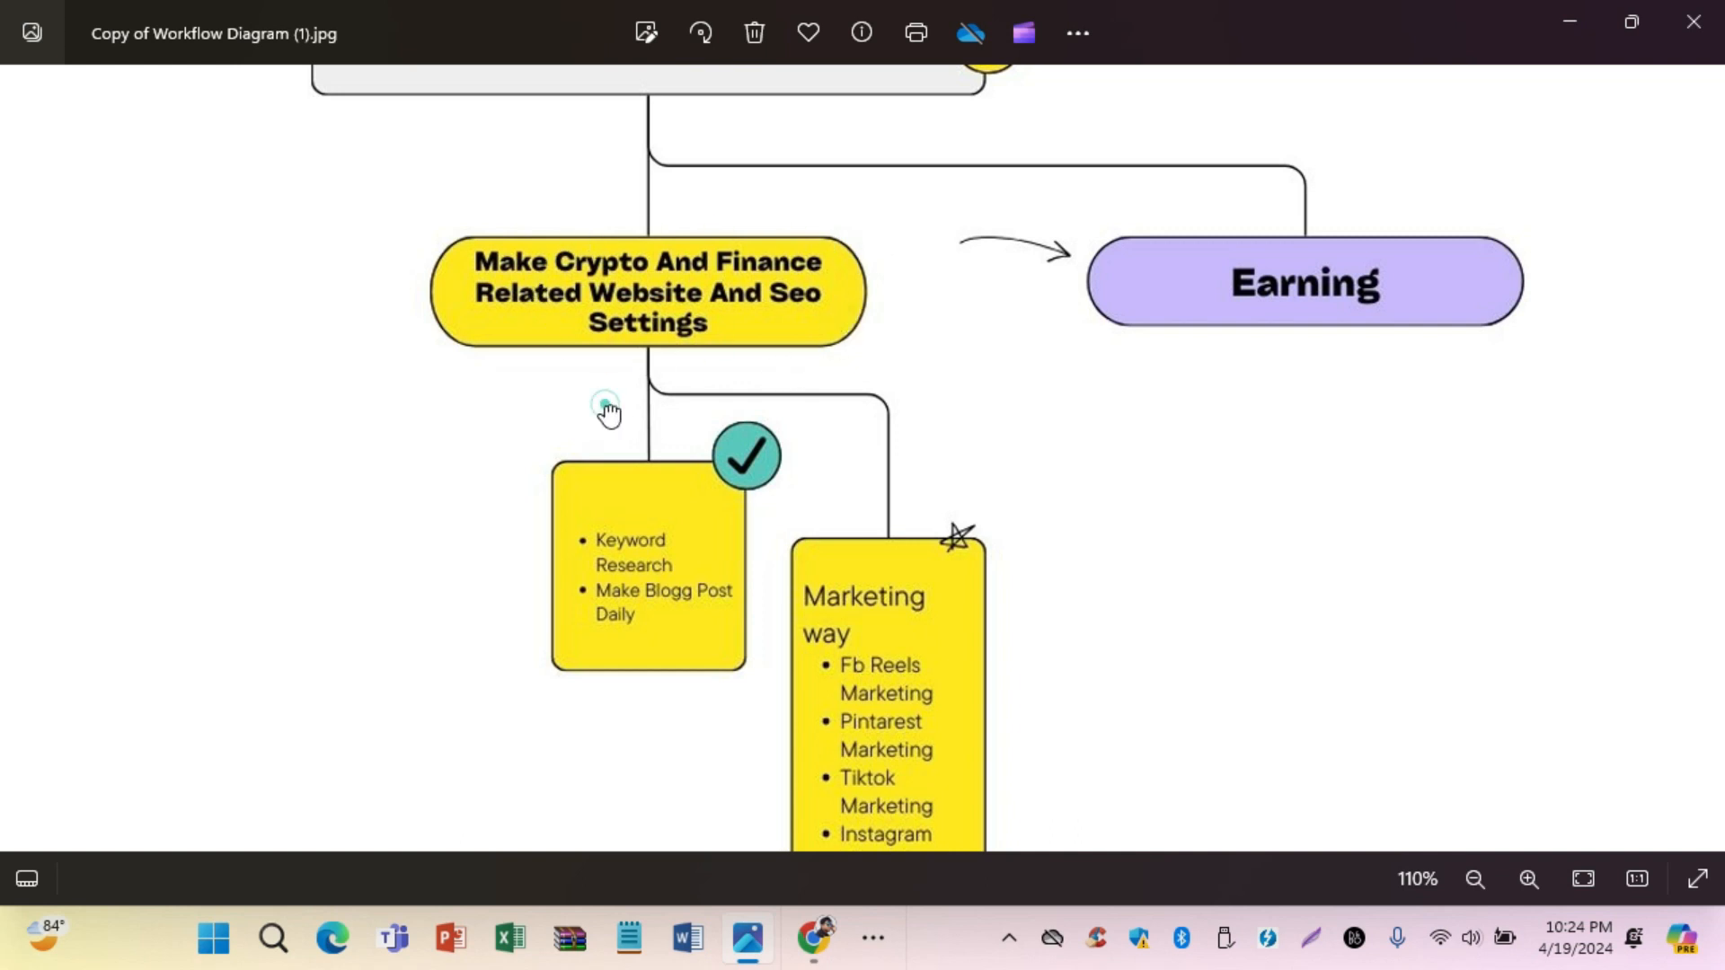
pyautogui.moveTo(608, 414); pyautogui.dragTo(587, 330)
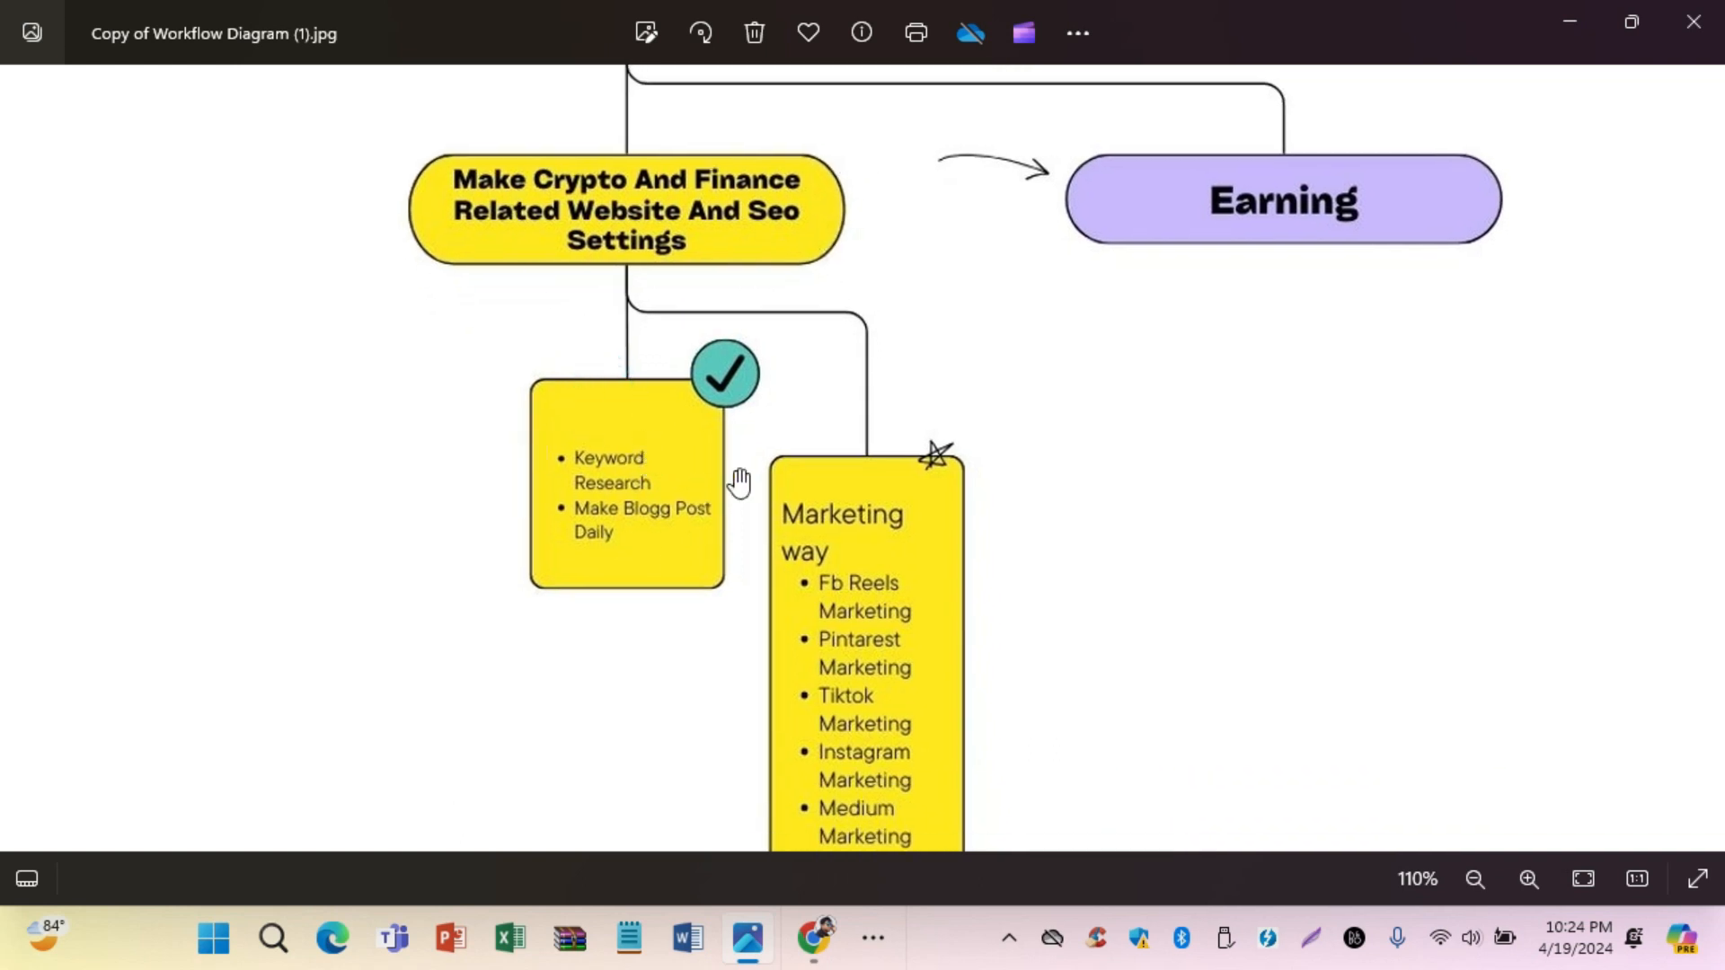